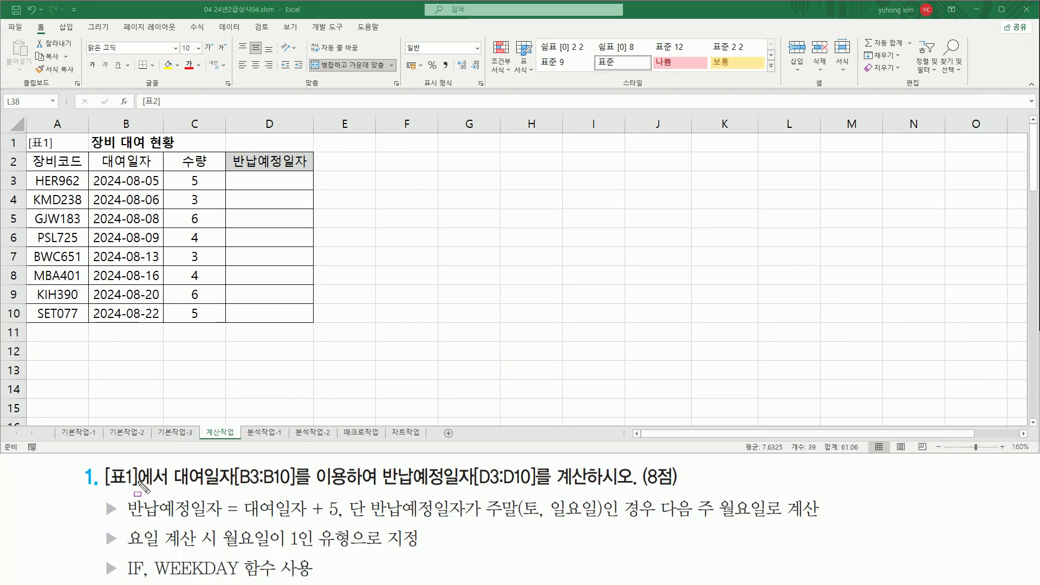
mouse_move(107, 470)
mouse_down()
mouse_move(103, 482)
mouse_move(165, 493)
mouse_move(171, 472)
mouse_move(173, 494)
mouse_up()
mouse_move(25, 132)
mouse_down()
mouse_move(192, 163)
mouse_move(313, 321)
mouse_up()
key(Escape)
drag(170, 465, 295, 488)
mouse_move(93, 154)
mouse_down()
mouse_move(98, 165)
mouse_move(155, 169)
mouse_up()
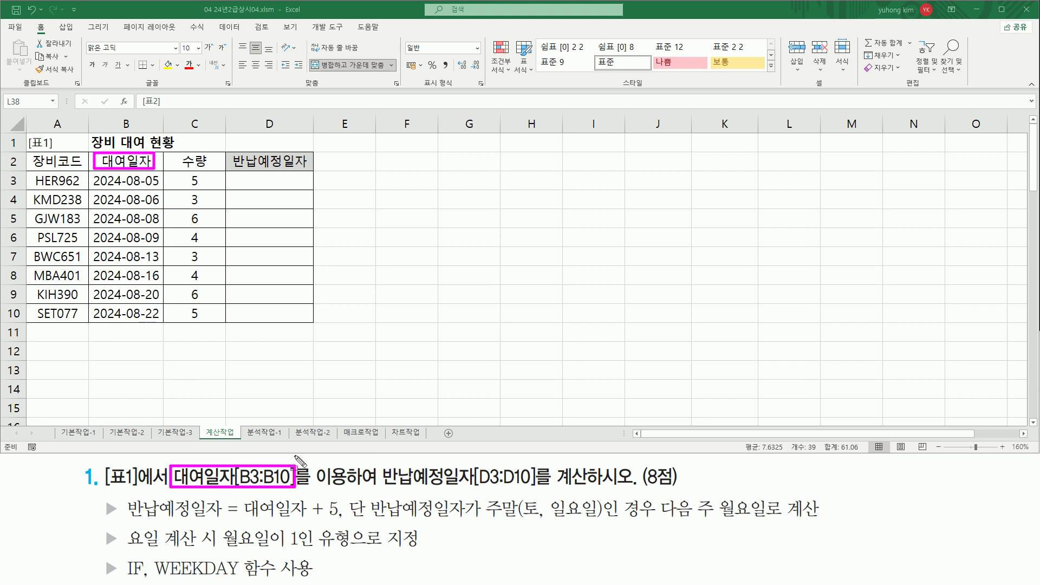
drag(373, 486, 533, 486)
mouse_move(237, 174)
mouse_down()
mouse_move(292, 332)
mouse_move(310, 322)
mouse_up()
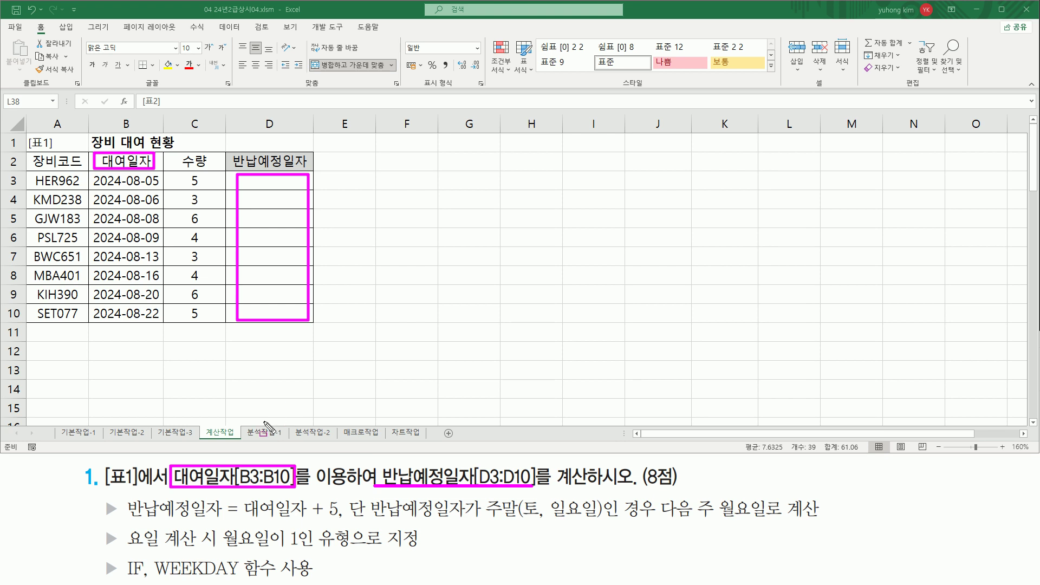
key(e)
mouse_move(123, 495)
mouse_down()
mouse_move(216, 524)
mouse_move(343, 521)
mouse_up()
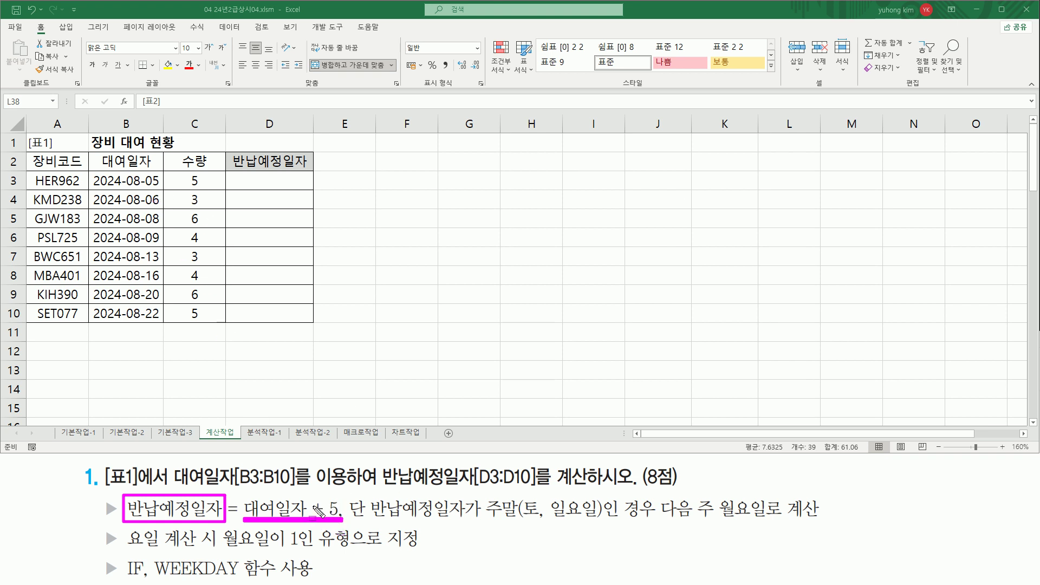
drag(308, 499, 343, 521)
key(Escape)
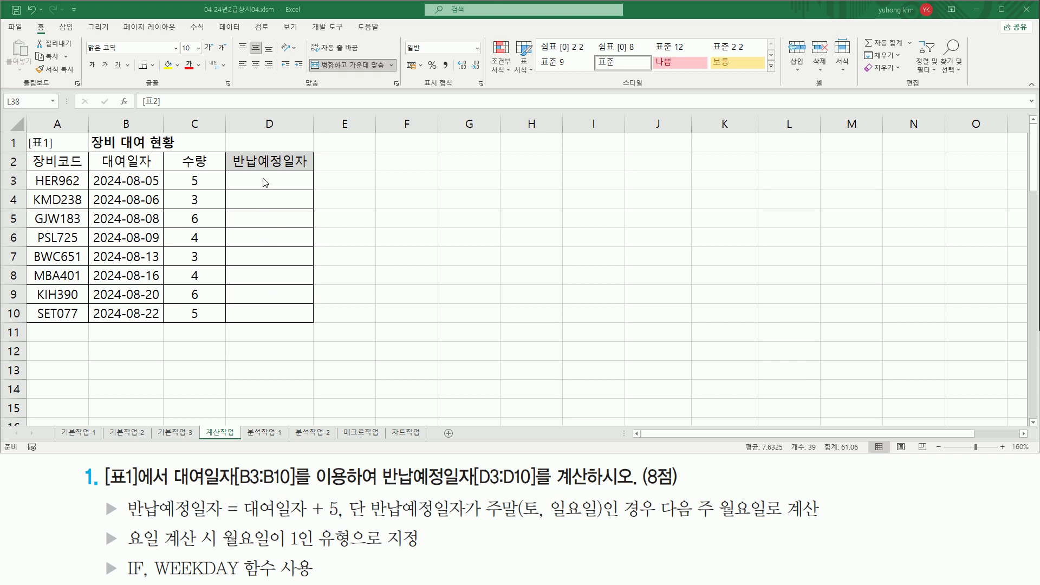
Enter the formula =B3+5 in D3 to calculate the first 반납예정일자.
click(259, 181)
text(=)
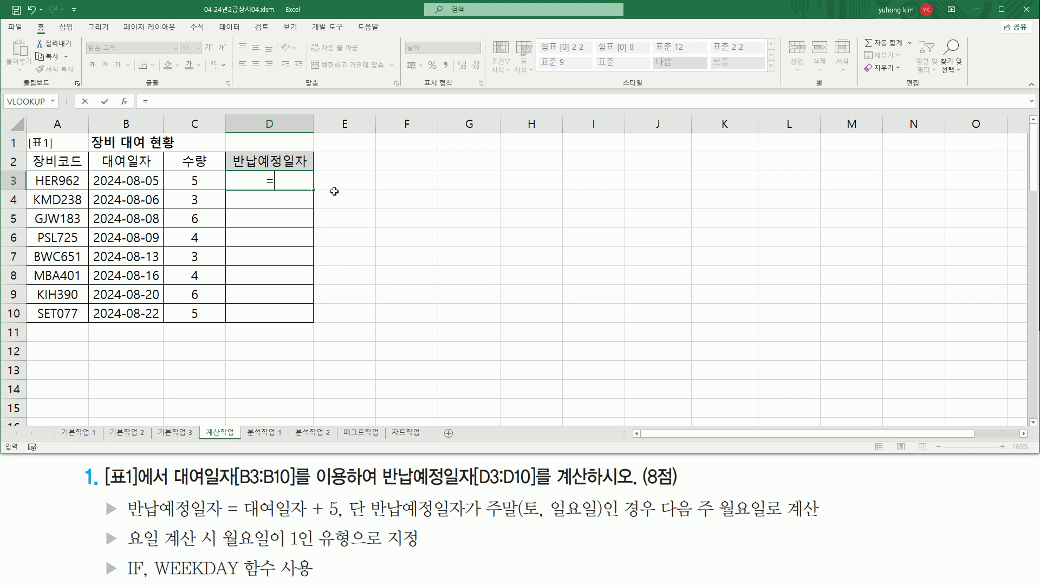
key(Left)
key(Left)
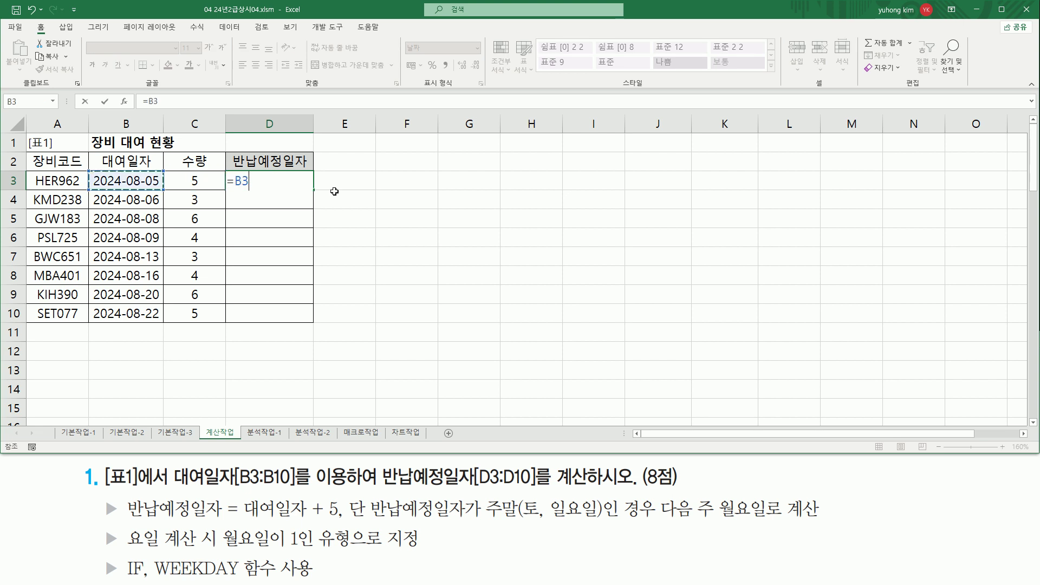
text(+5)
key(Return)
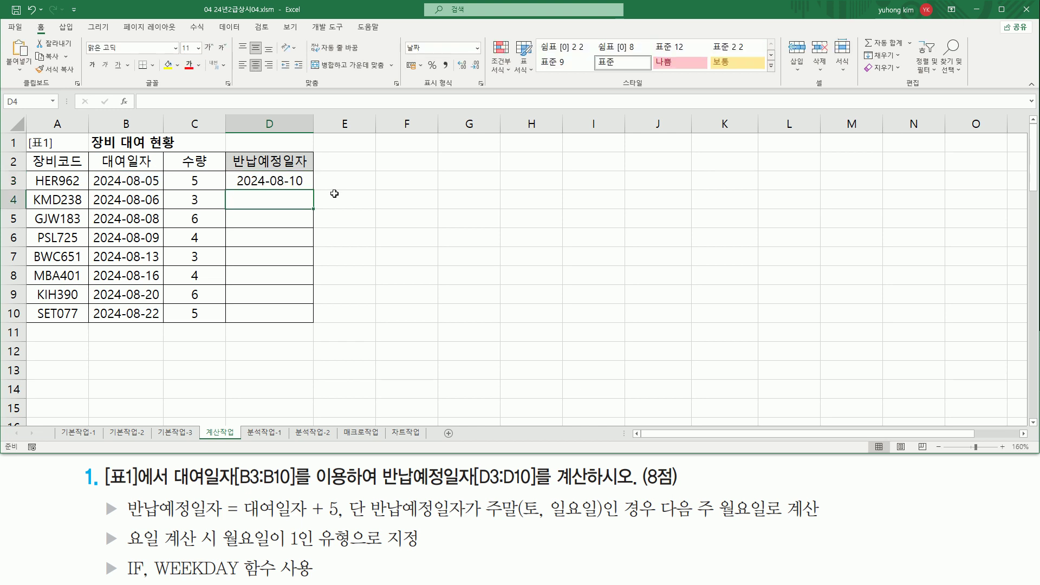
drag(120, 189, 160, 189)
drag(263, 187, 310, 187)
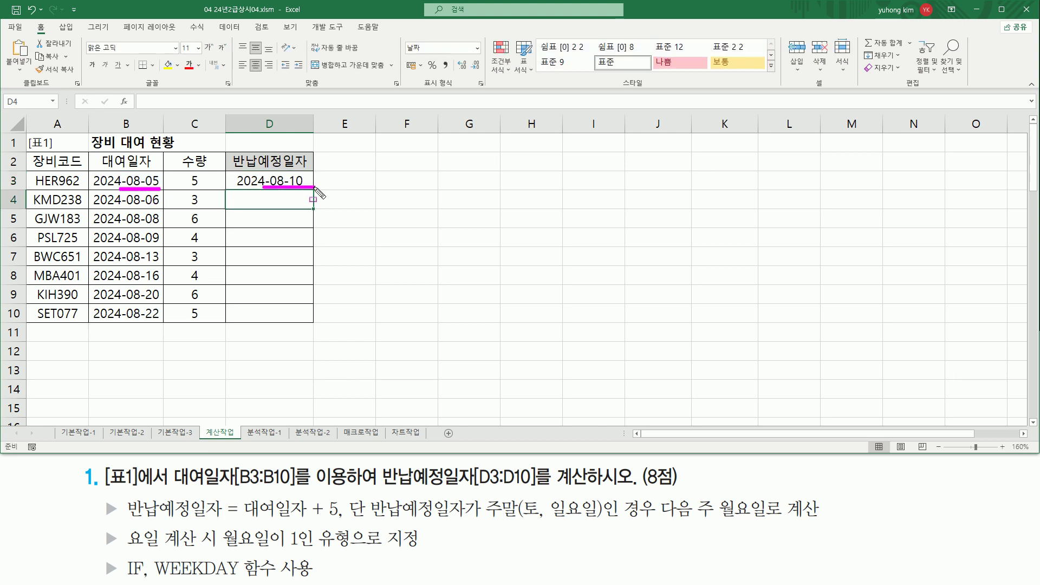
key(Escape)
Fill the formula in D3 down through D10.
click(306, 184)
drag(315, 190, 306, 317)
key(ctrl+2)
mouse_move(232, 175)
mouse_down()
mouse_move(263, 319)
mouse_move(310, 323)
mouse_up()
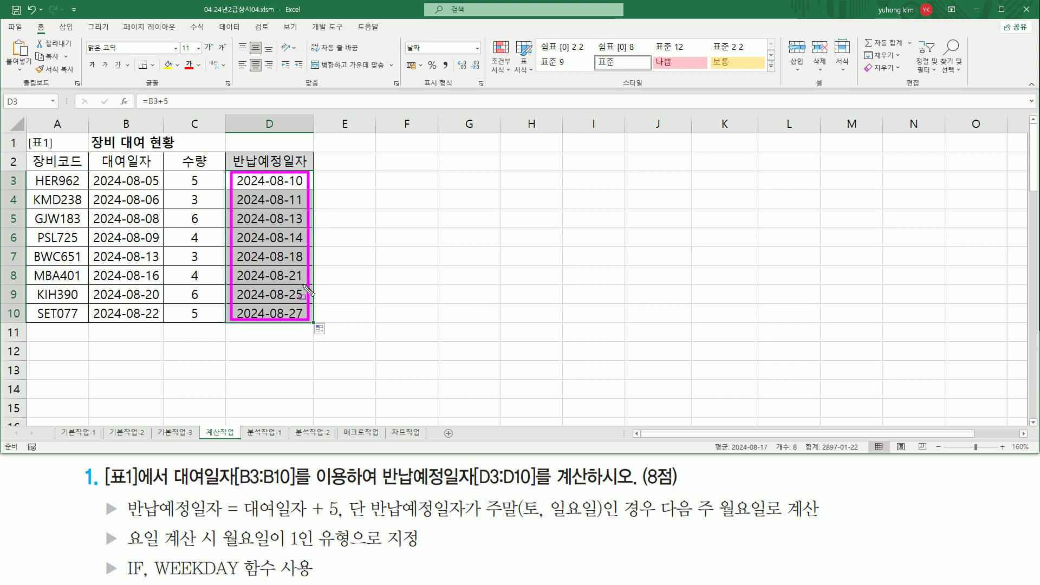
drag(365, 519, 466, 519)
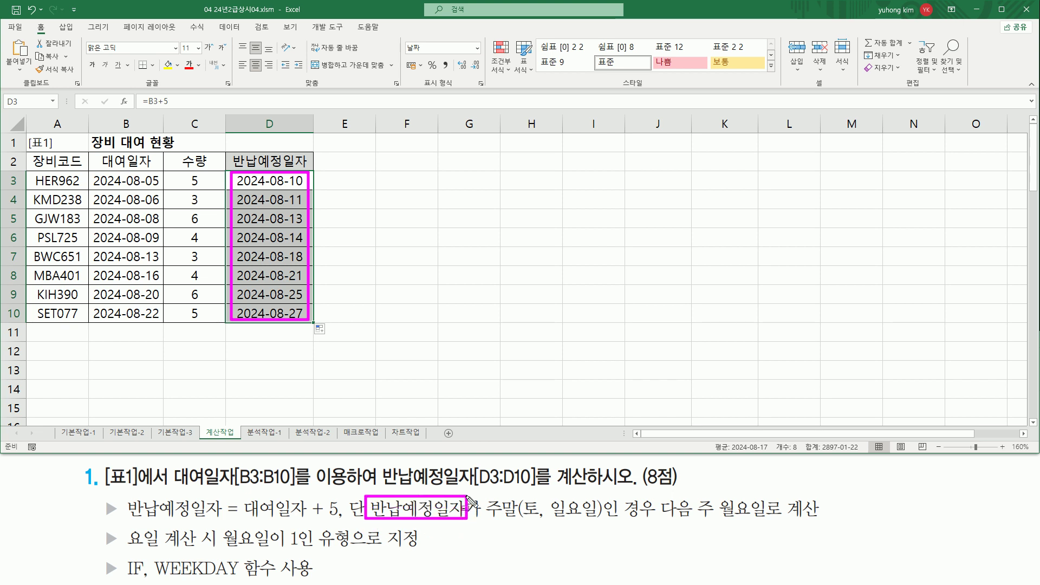
drag(482, 521, 817, 519)
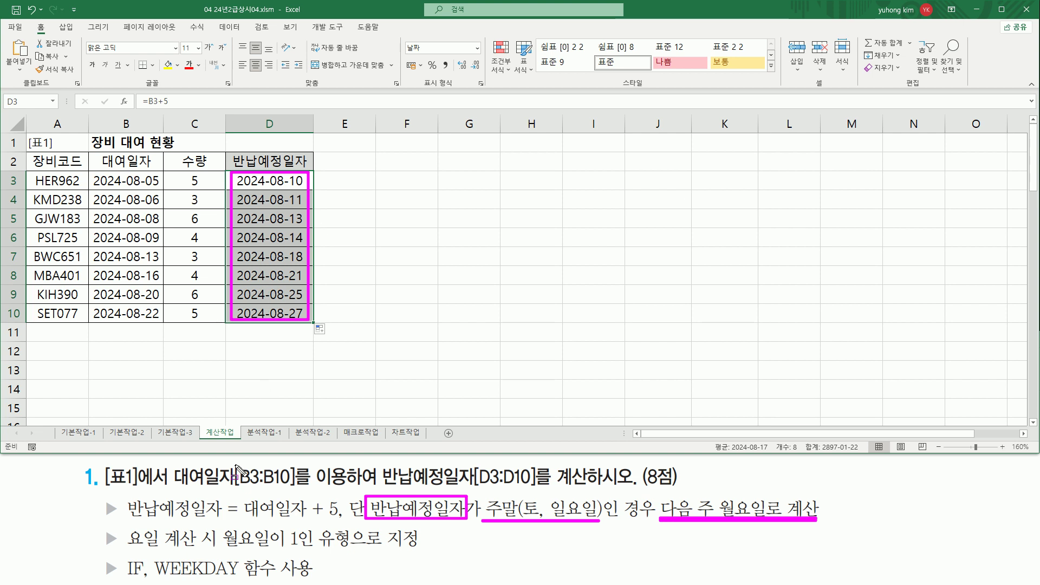
mouse_move(149, 555)
mouse_down()
mouse_move(179, 578)
mouse_move(240, 579)
mouse_up()
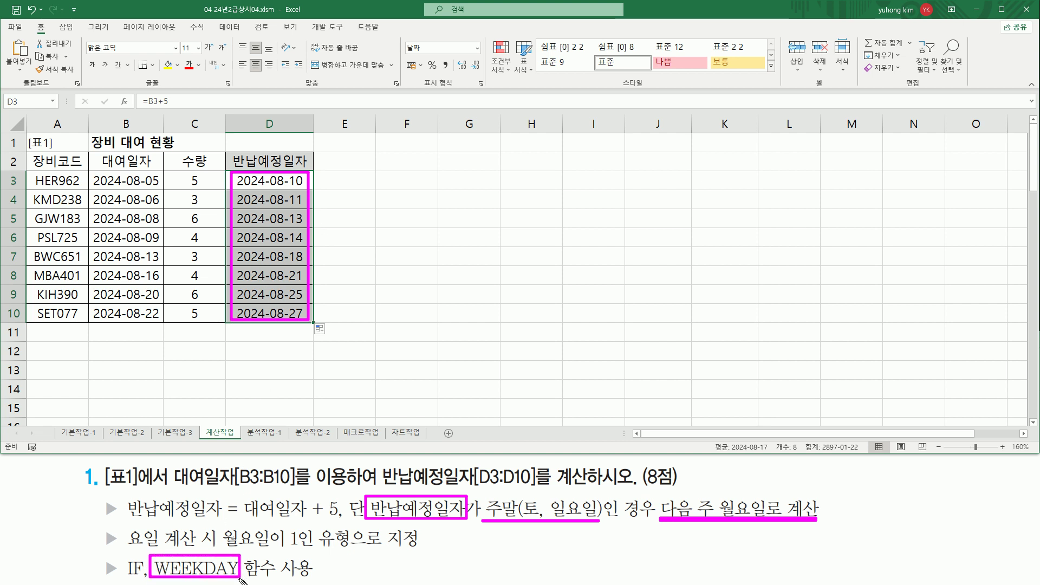
key(Escape)
Write the function syntax note "weekday( 날짜, 옵션 )" as text in F5.
click(424, 219)
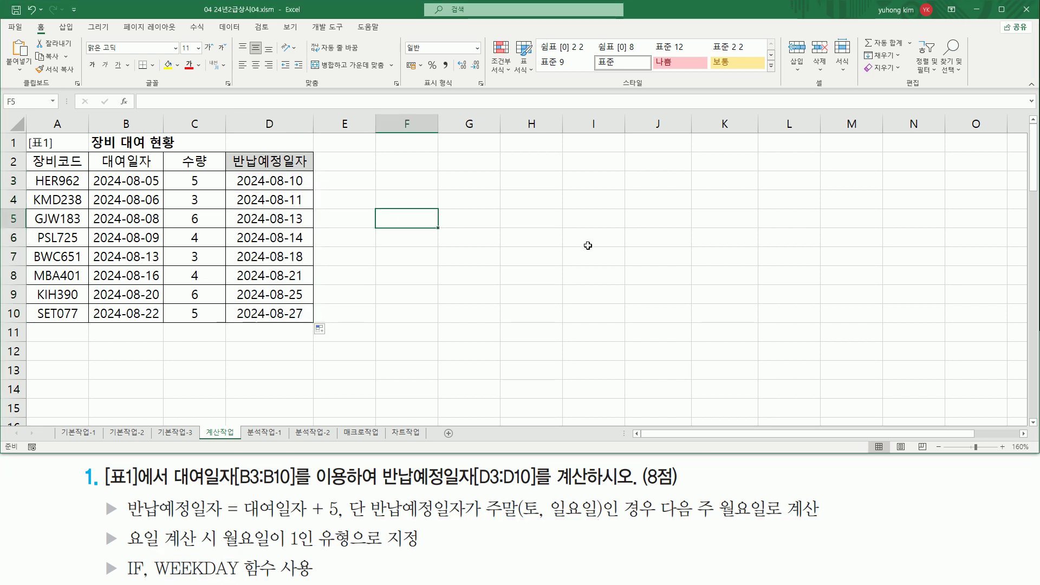
text(weekday)
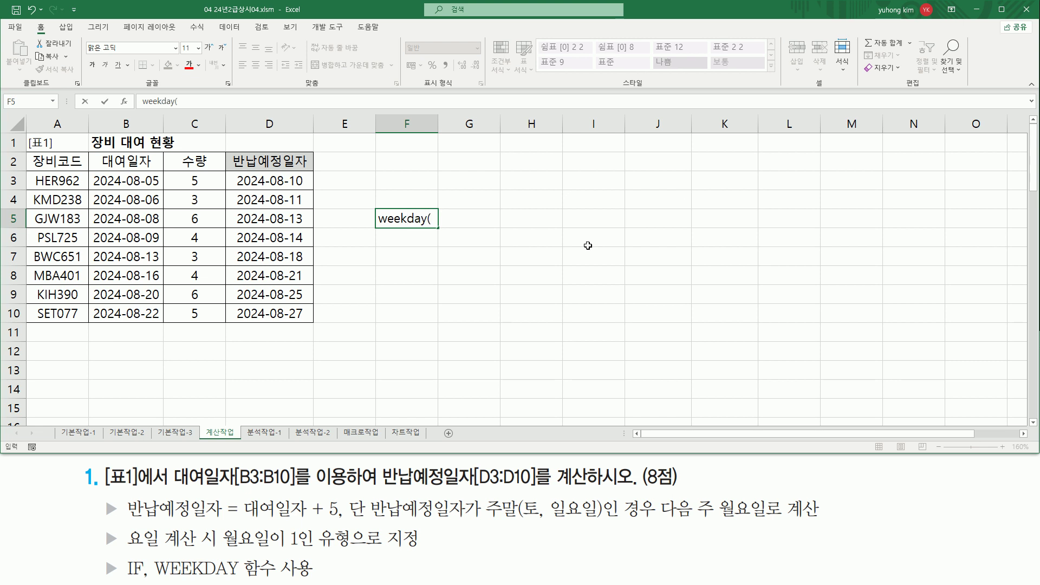
text(( 날짜, 윺)
text(션)
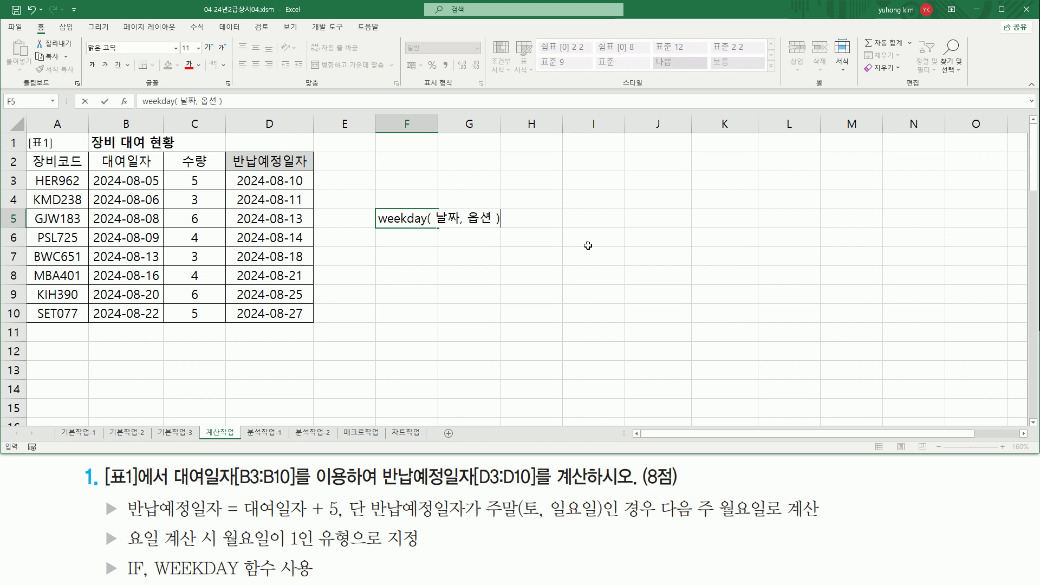
key(Return)
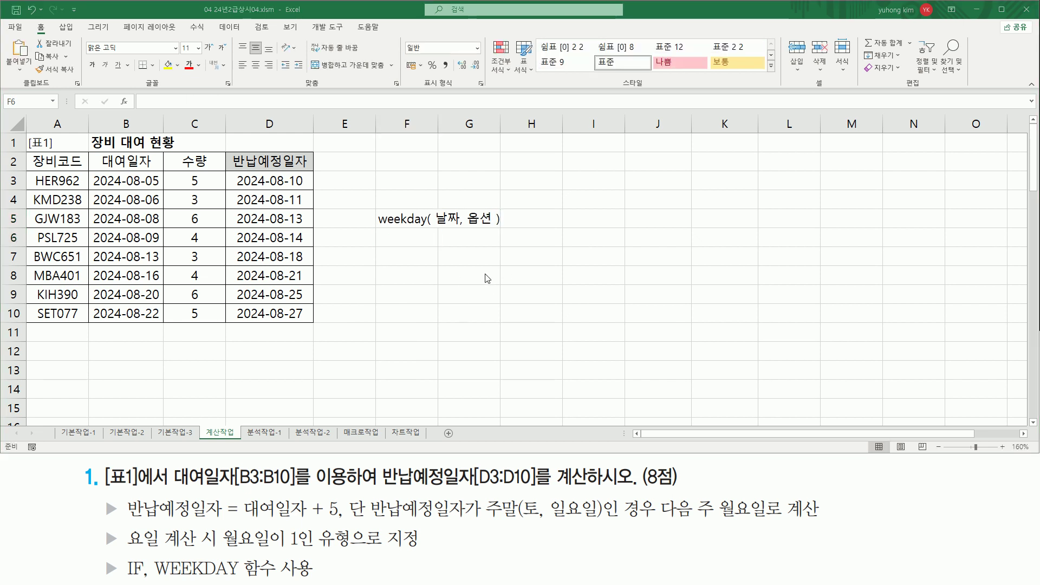
List the WEEKDAY option numbers 1, 2 and 3 in cells F7 to F9.
click(422, 254)
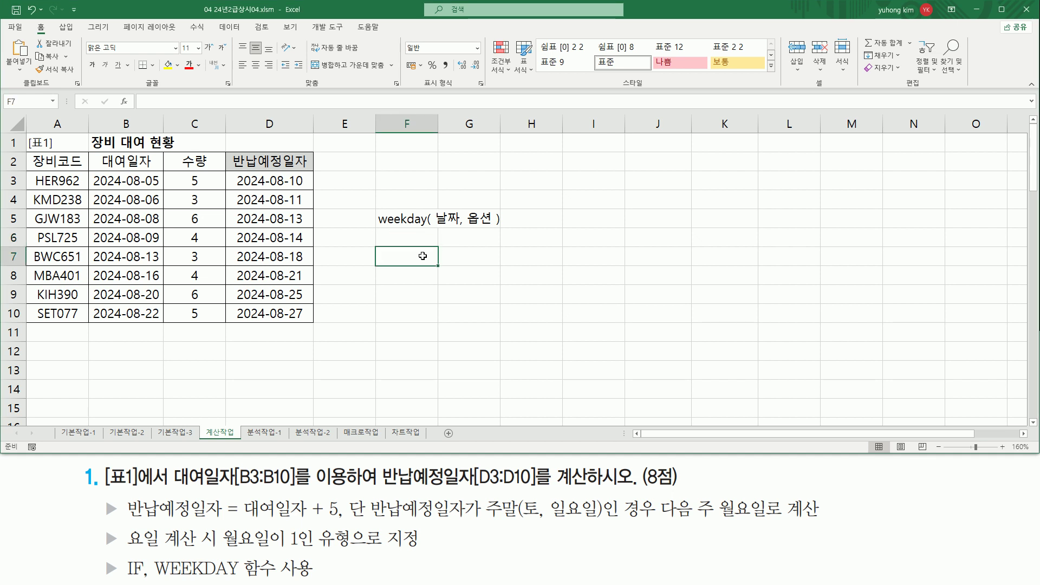
text(1)
key(Return)
text(2)
key(Return)
text(3)
key(Return)
key(Up)
key(Up)
Extend the option label in F7 to 1(생략) and center F7:F9 horizontally.
click(422, 256)
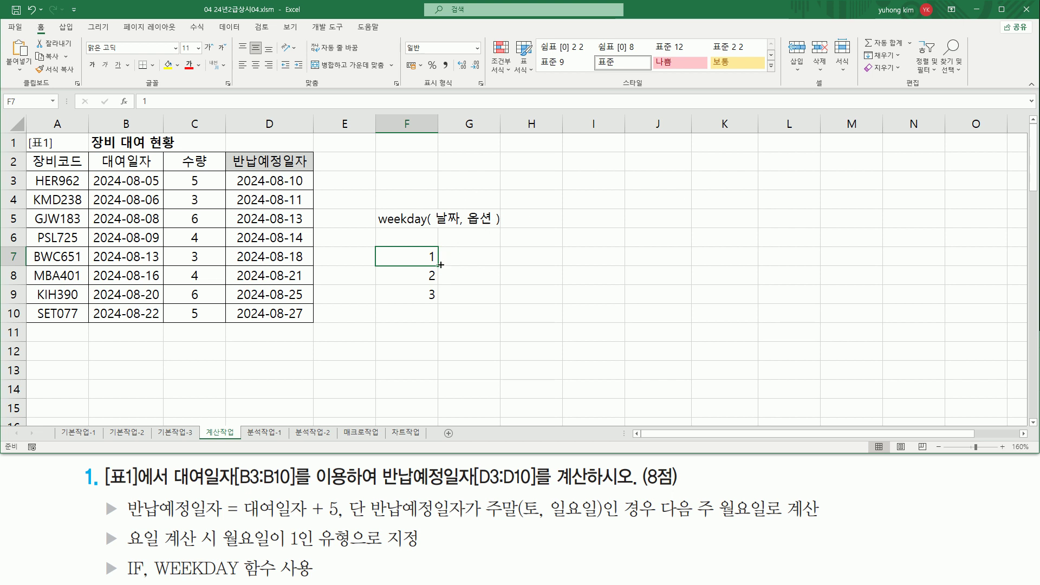
key(F2)
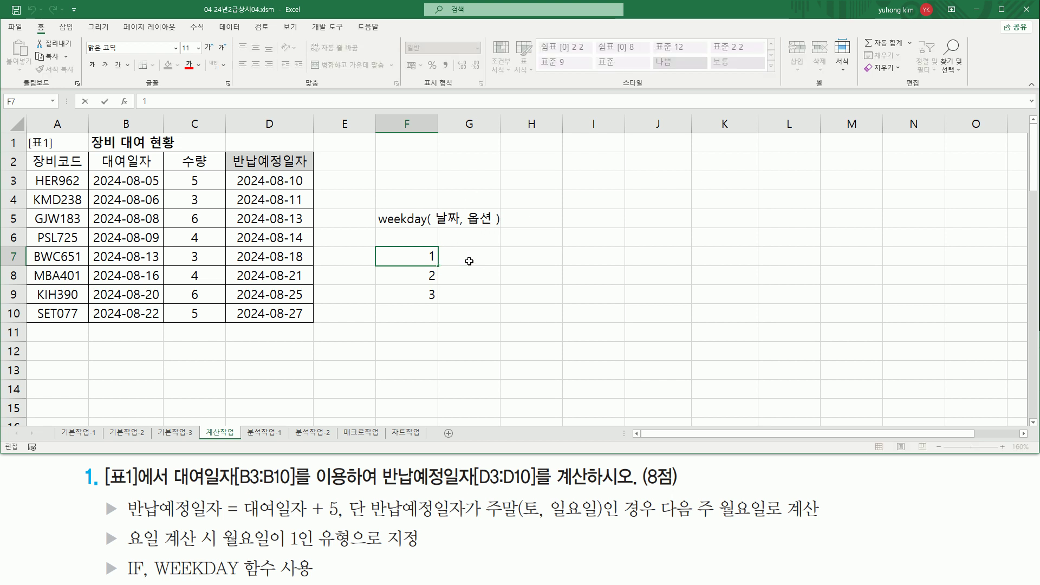
text((생략))
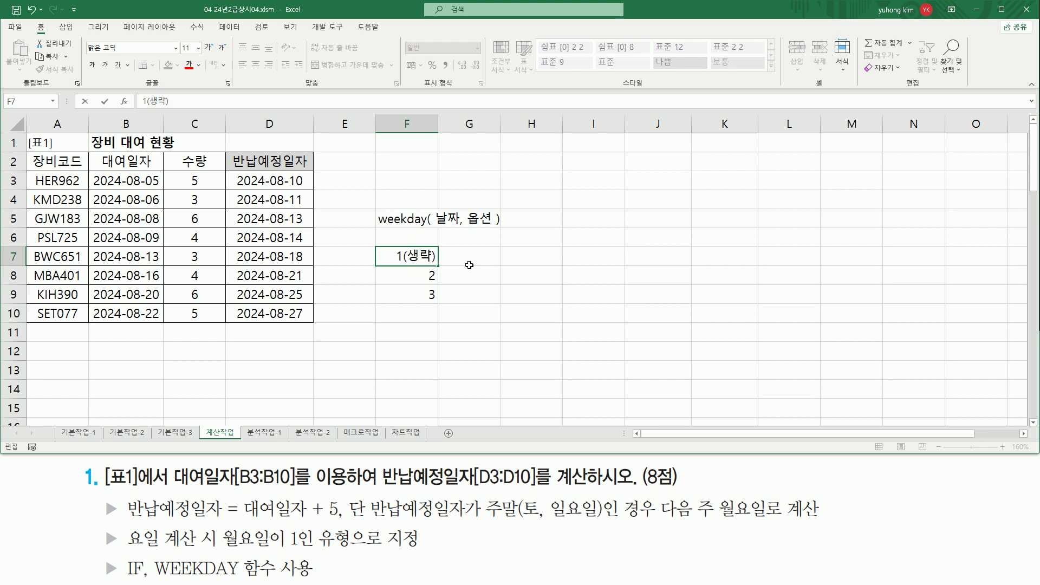
click(469, 262)
drag(421, 260, 417, 295)
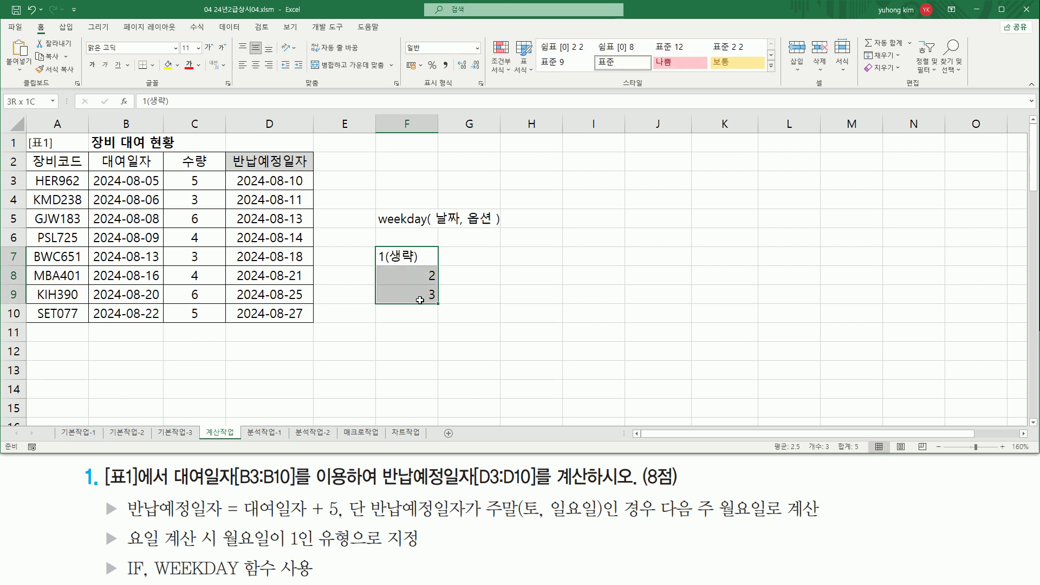
click(256, 64)
Enter the return ranges 1~7, 1~7 and 0~6 beside the options in G7 to G9.
click(455, 263)
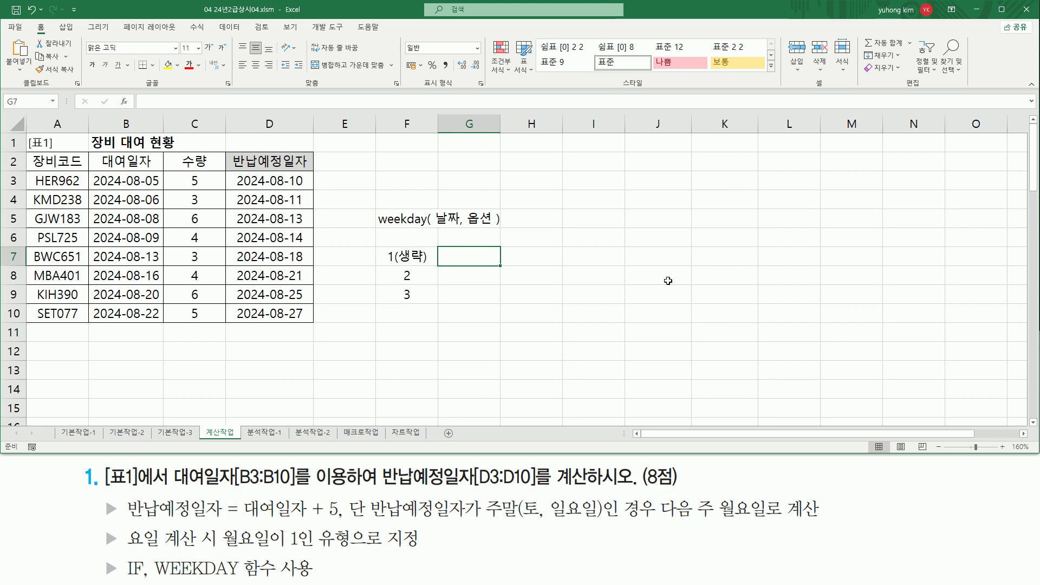
text(1)
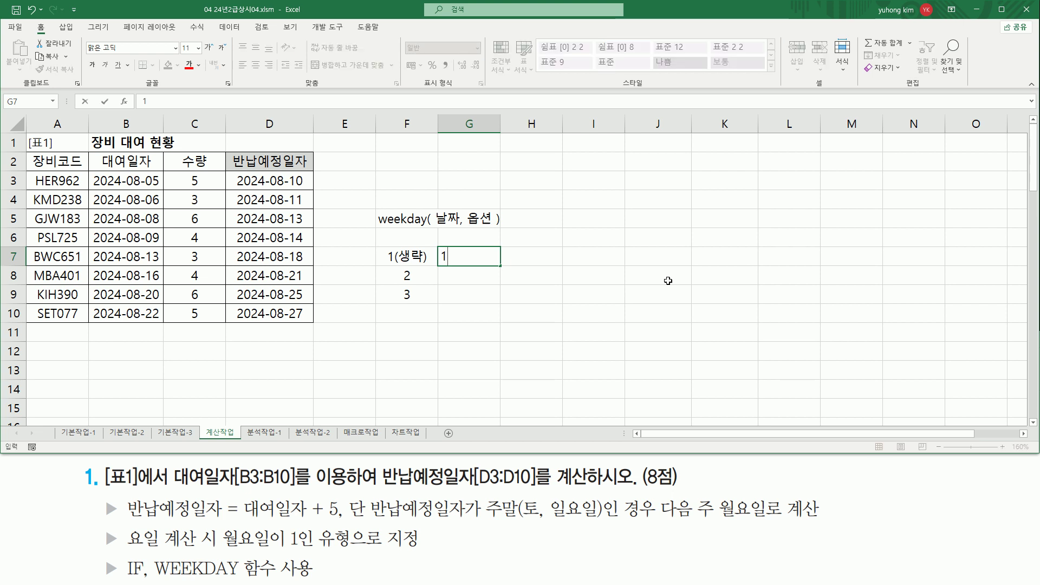
text(~7)
key(Return)
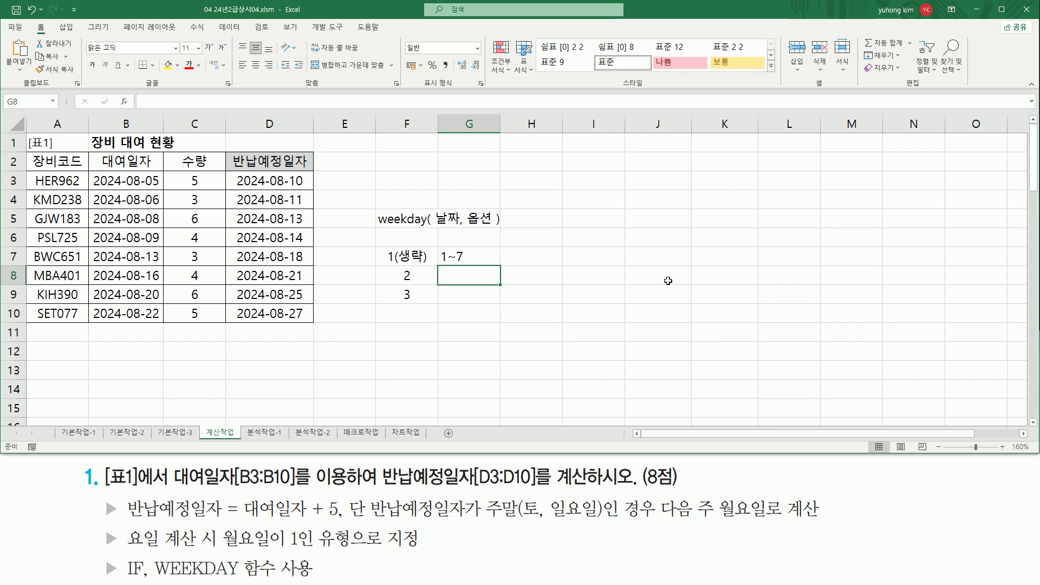
text(1~7)
key(Return)
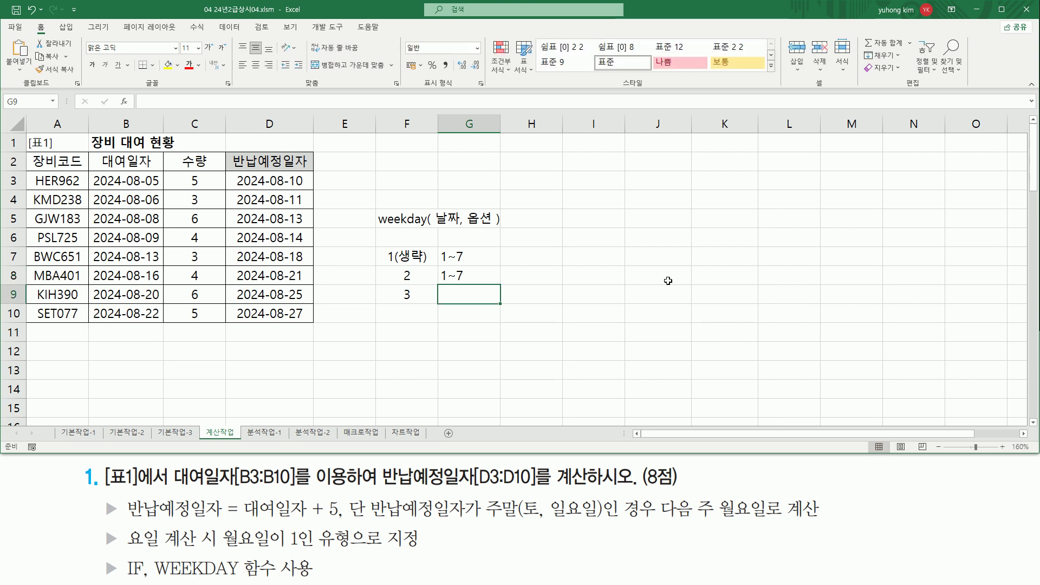
text(0~6)
key(Return)
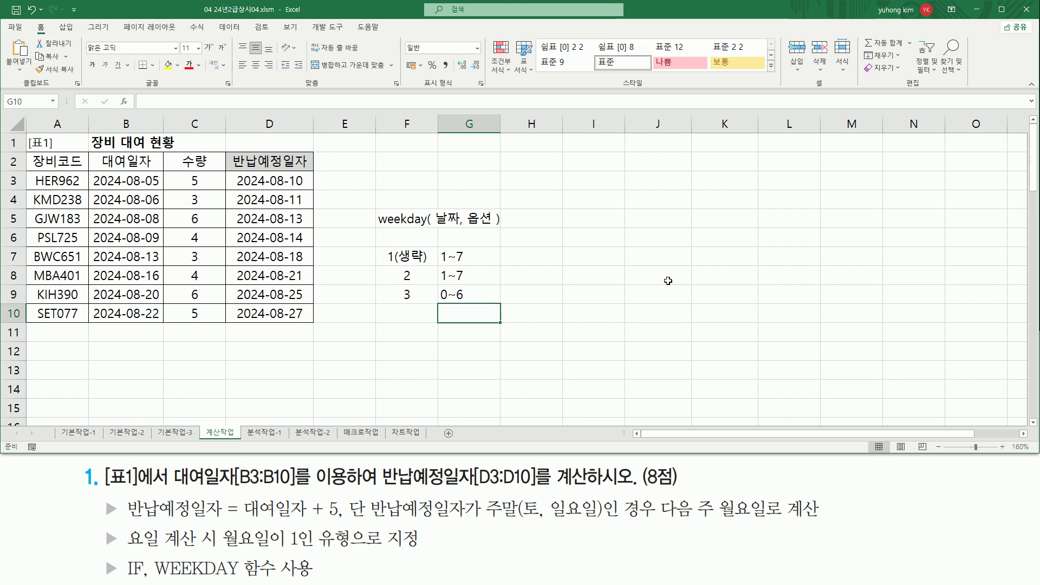
Add the weekday names to the range in G7 so it reads 1일~7토.
key(Up)
key(Up)
key(Up)
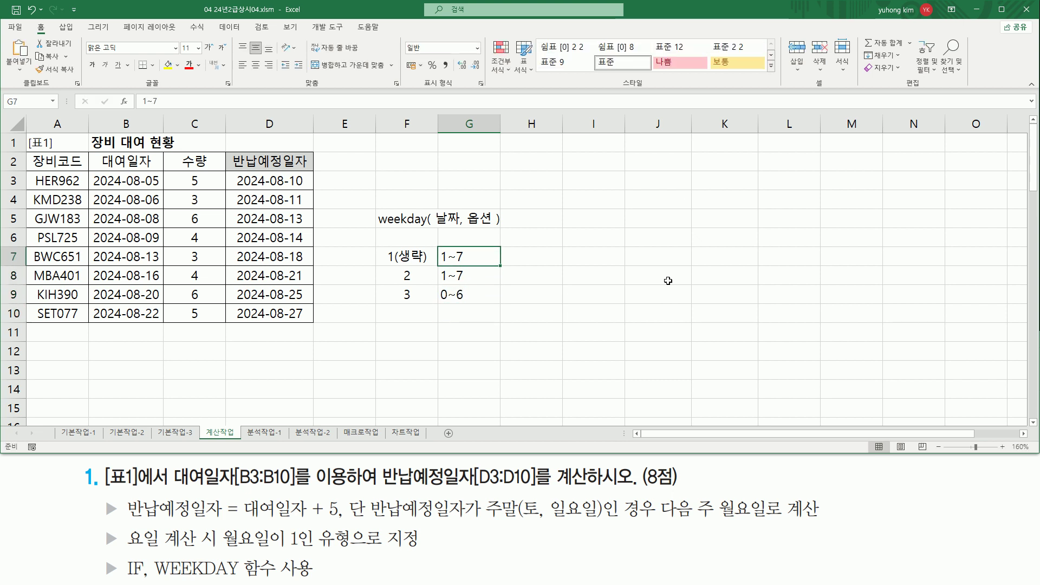
key(Left)
key(Left)
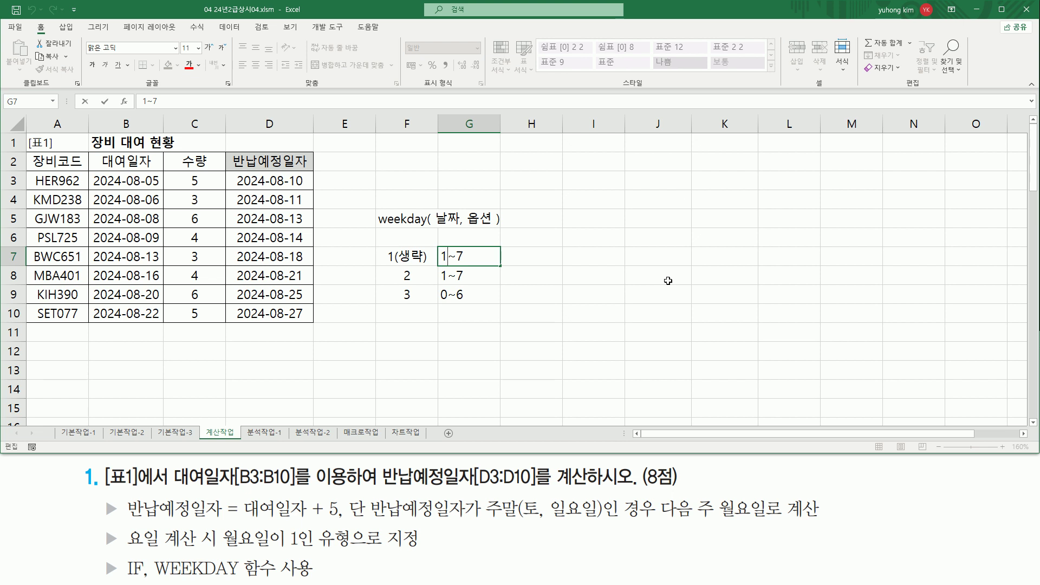
text(일)
key(End)
text(토)
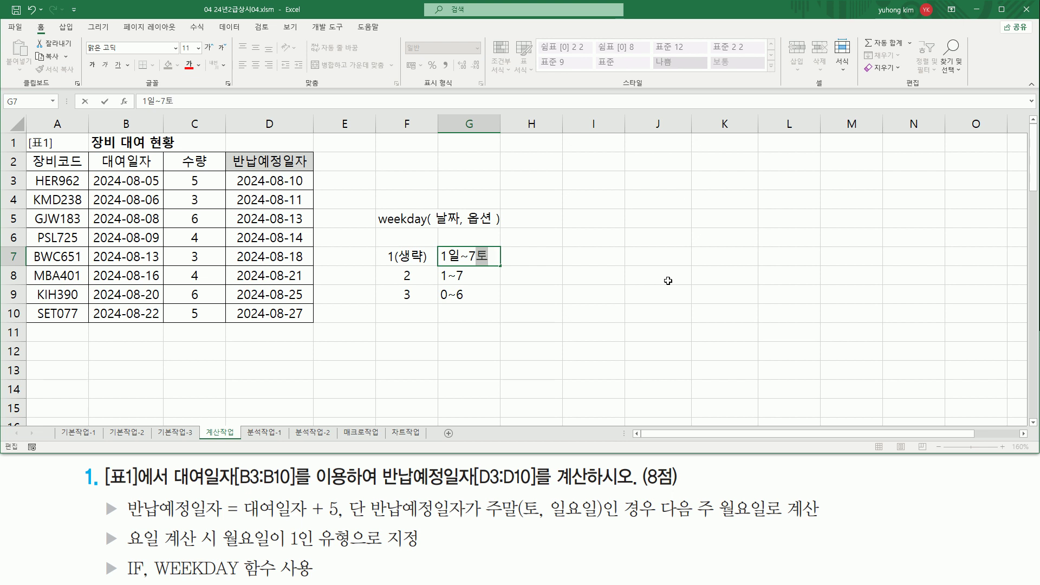
key(Return)
Add the weekday names to the range in G8 so it reads 1월~7일.
key(F2)
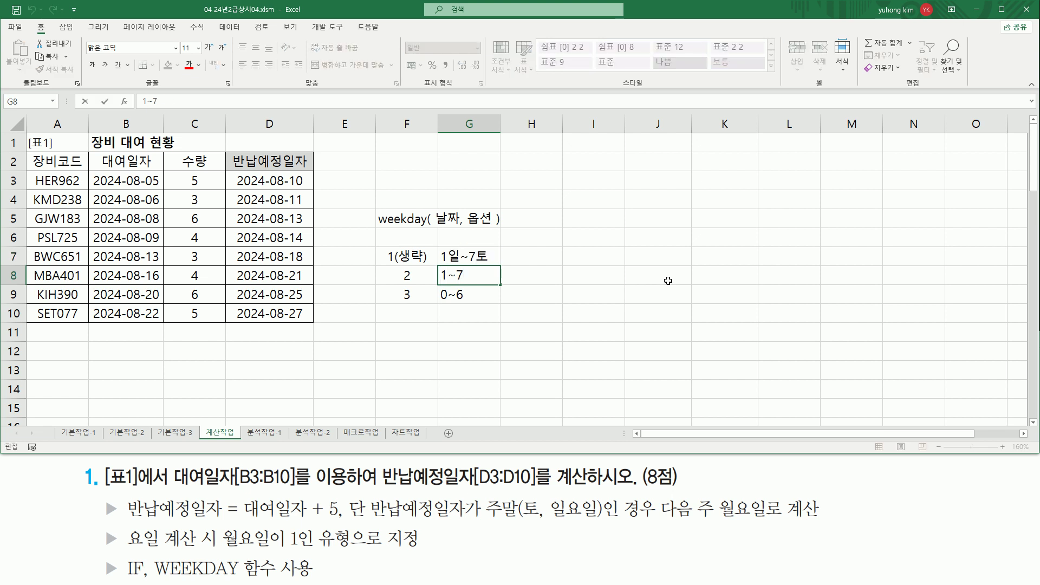
text(월~7)
text(이)
key(Return)
Add the weekday names to the range in G9 so it reads 0월~6일.
key(F2)
key(Left)
key(Left)
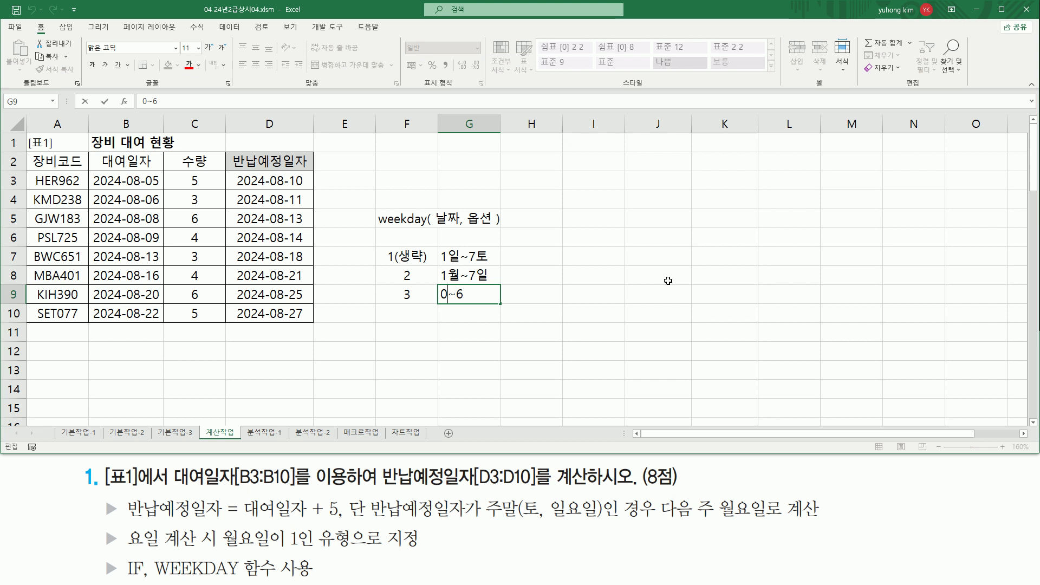
text(월~6)
text(이)
key(Return)
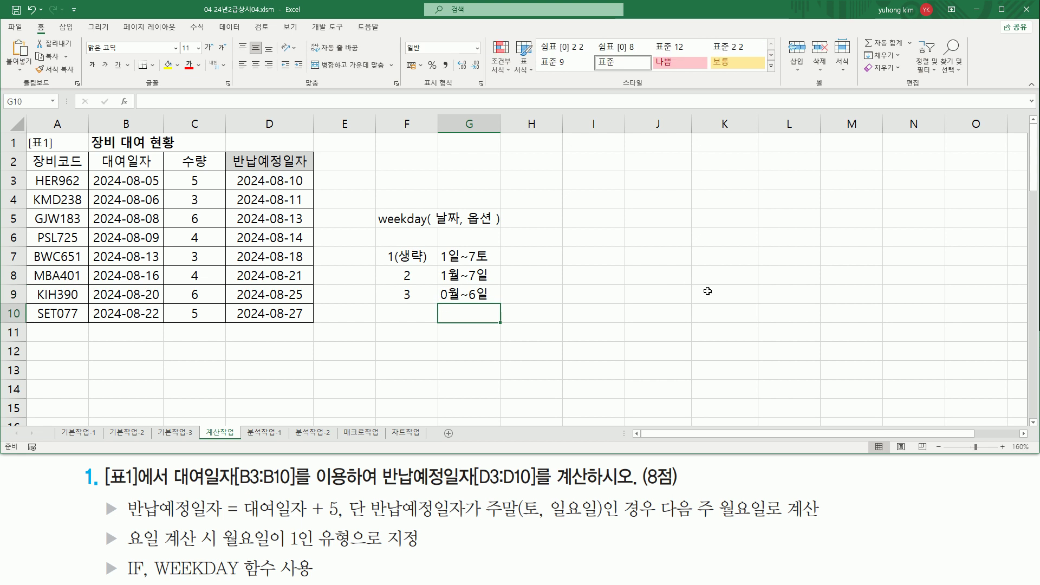
key(ctrl+2)
mouse_move(373, 245)
mouse_down()
mouse_move(386, 293)
mouse_move(505, 306)
mouse_up()
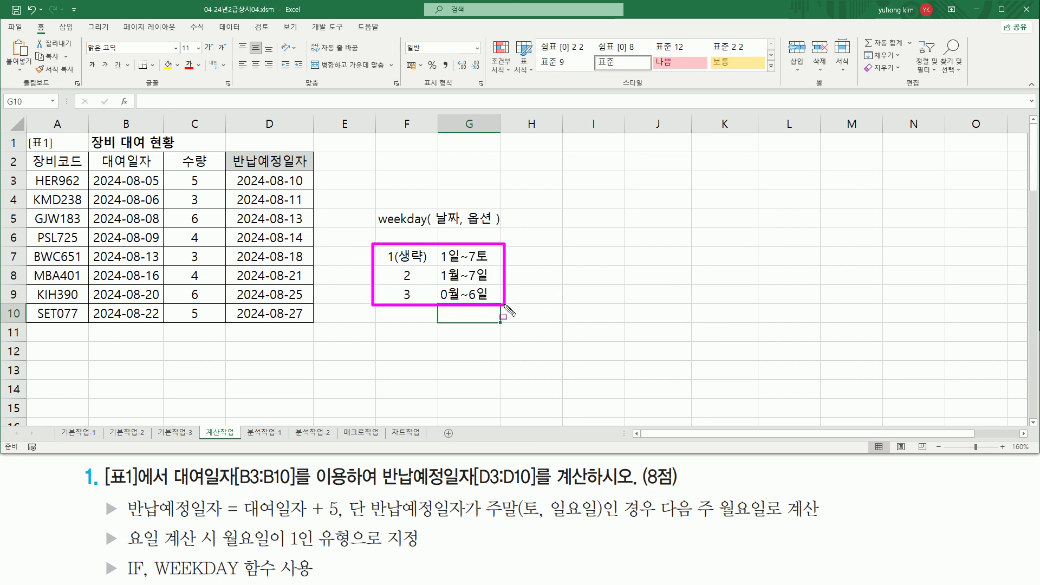
key(Escape)
click(448, 353)
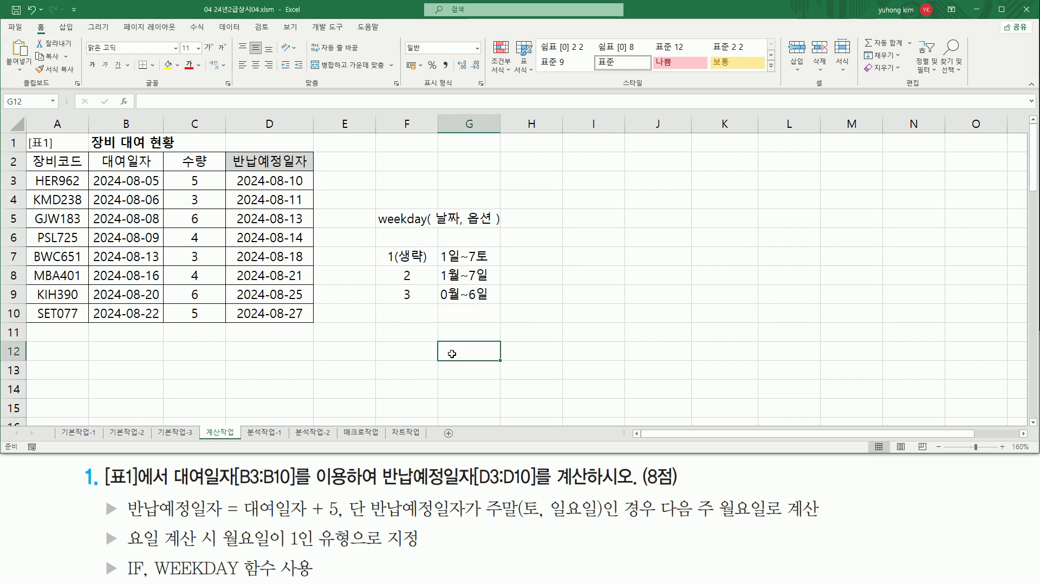
drag(438, 246, 449, 285)
drag(465, 246, 477, 285)
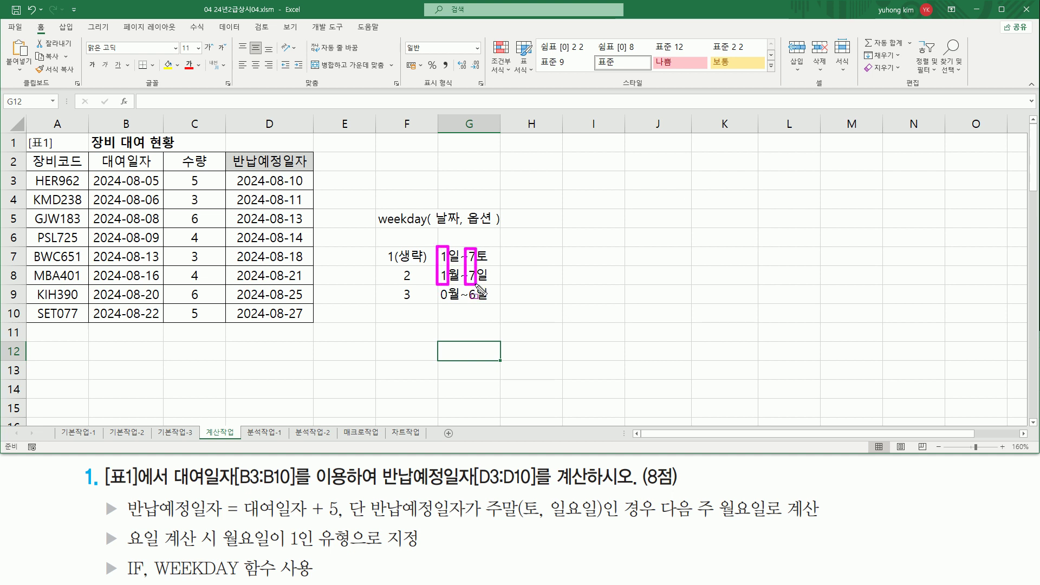
drag(446, 265, 461, 306)
drag(474, 265, 488, 304)
key(Escape)
mouse_move(449, 247)
mouse_down()
mouse_move(461, 267)
mouse_move(456, 297)
mouse_up()
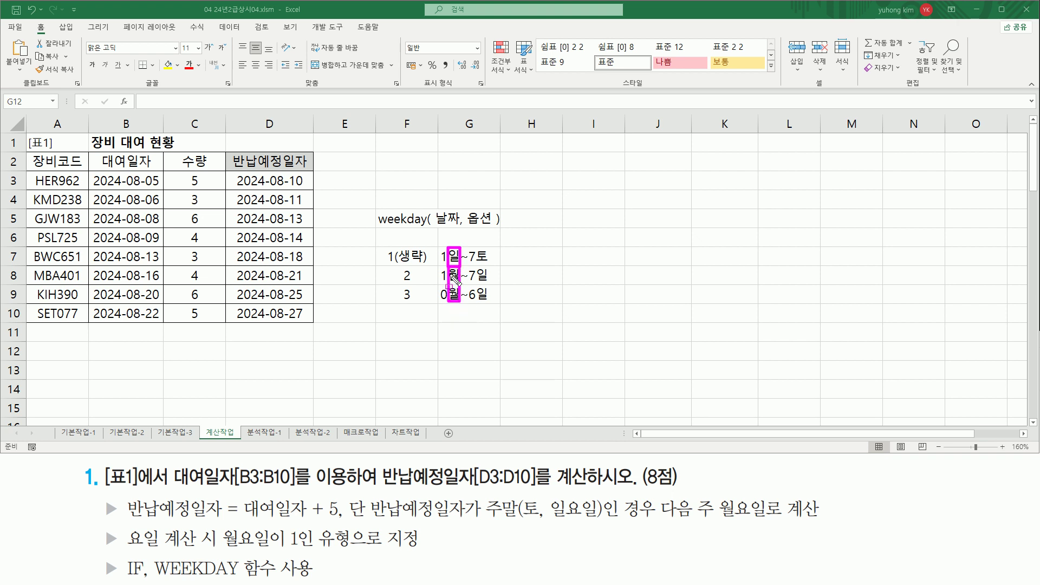
key(Escape)
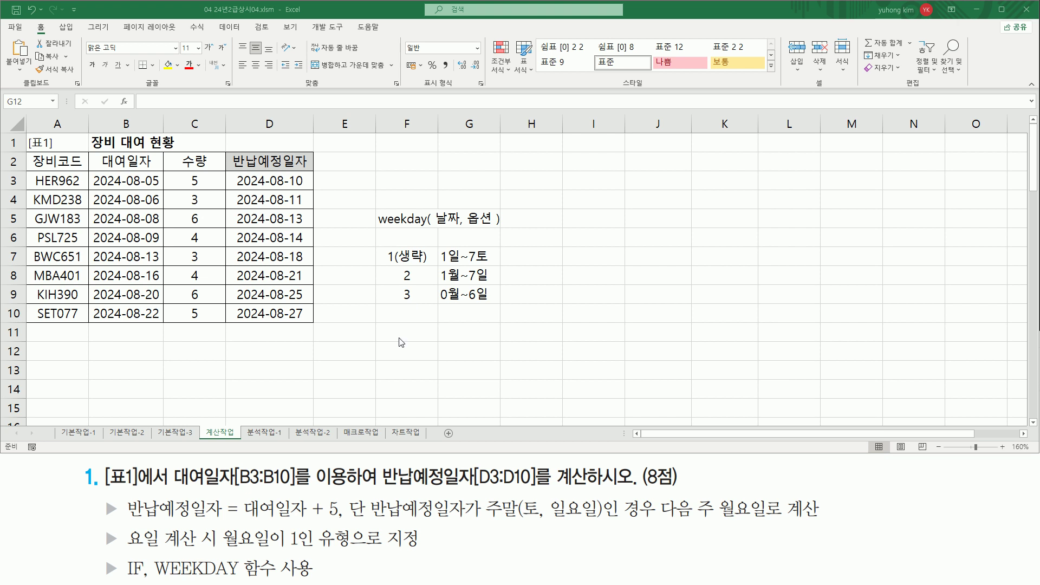
key(ctrl+2)
drag(118, 549, 416, 548)
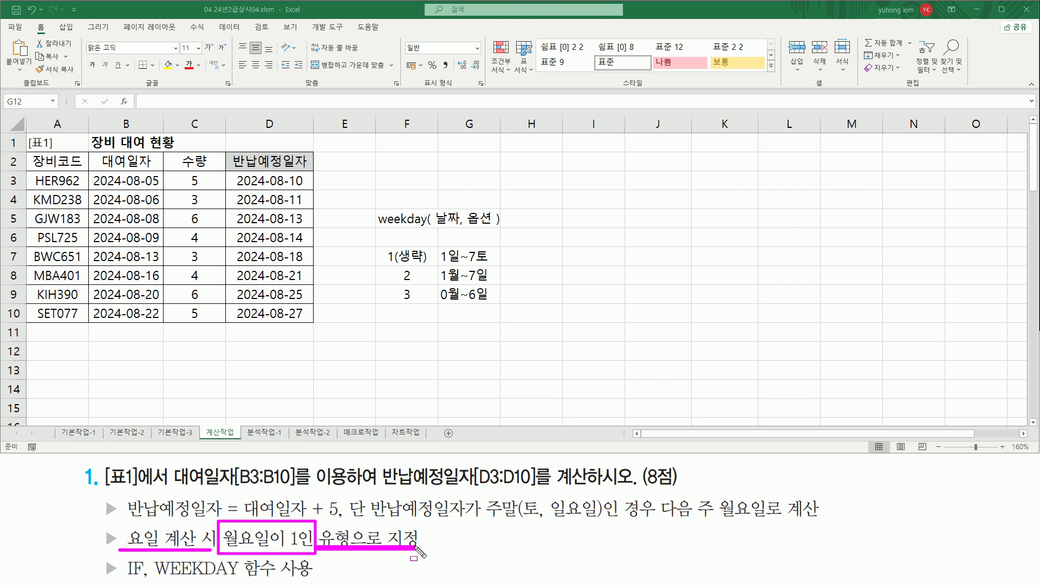
mouse_move(437, 285)
mouse_down()
mouse_move(459, 287)
mouse_move(462, 268)
mouse_up()
drag(391, 281, 417, 282)
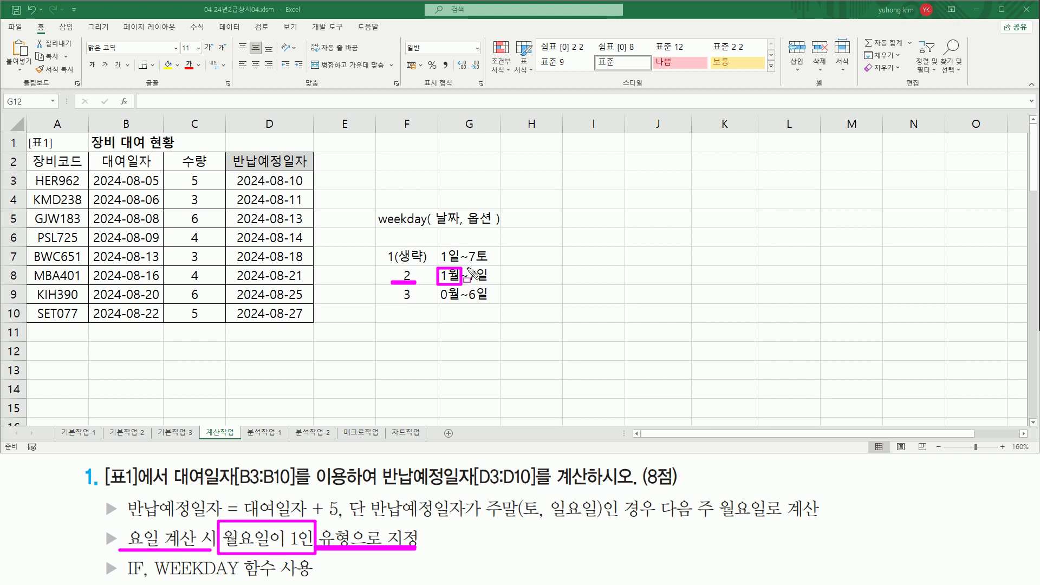
drag(462, 227, 492, 227)
drag(410, 282, 416, 283)
mouse_move(92, 175)
mouse_down()
mouse_move(140, 312)
mouse_move(163, 320)
mouse_up()
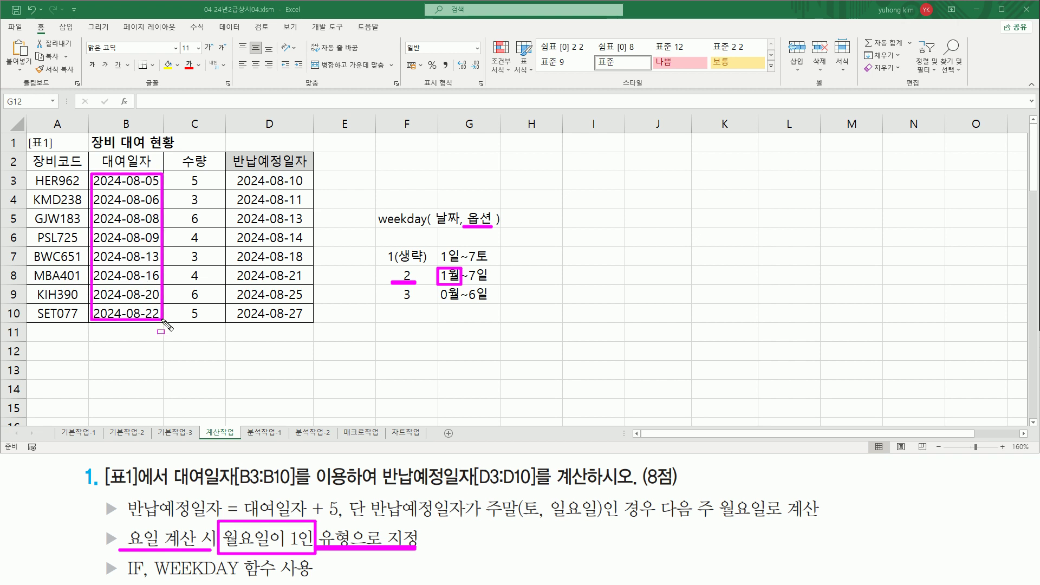
drag(241, 499, 343, 519)
drag(232, 173, 305, 318)
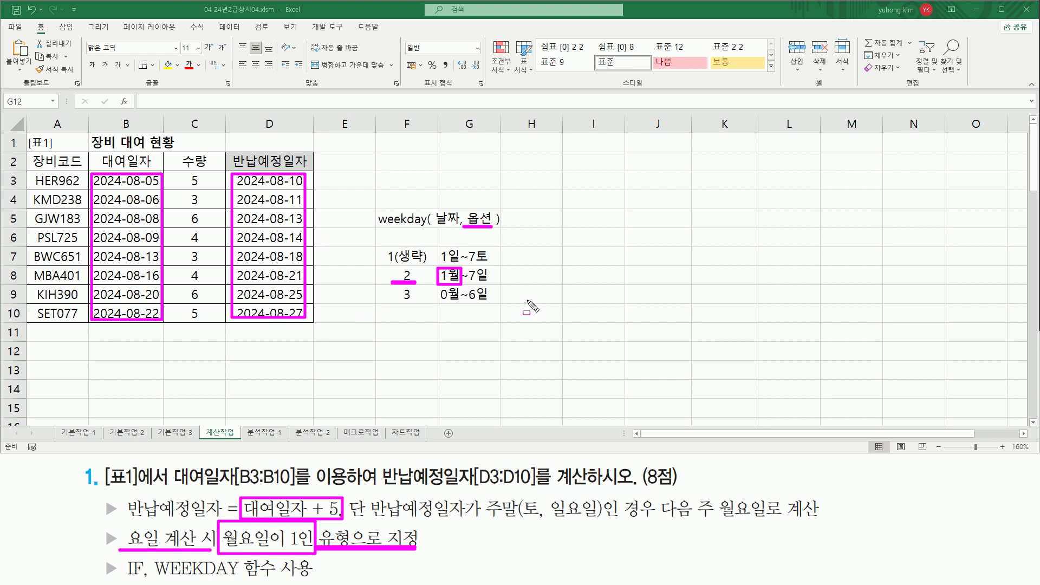
key(Escape)
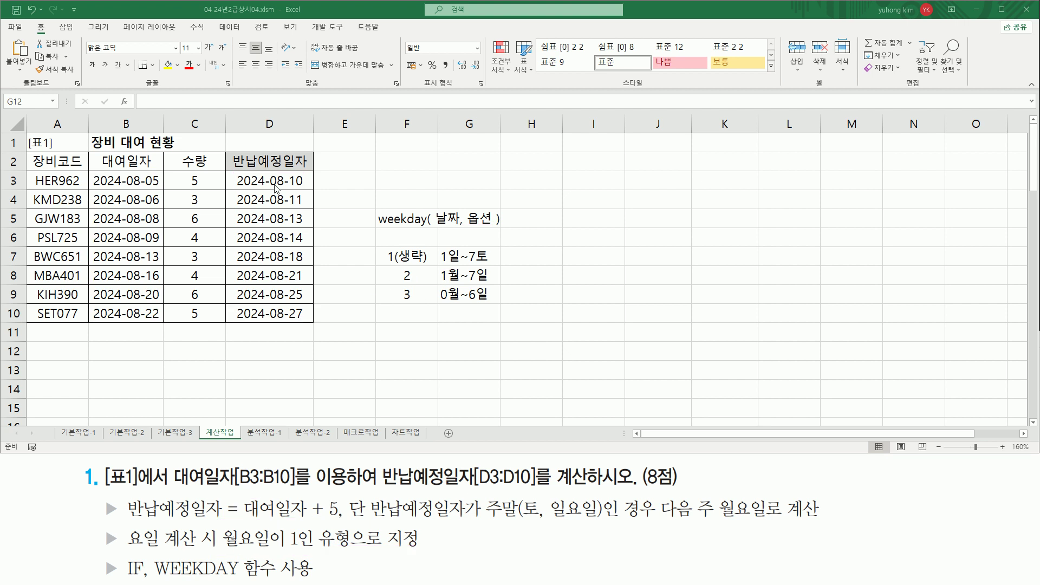
Wrap the B3+5 expression in D3 in a WEEKDAY function.
click(263, 181)
text(=B3+5)
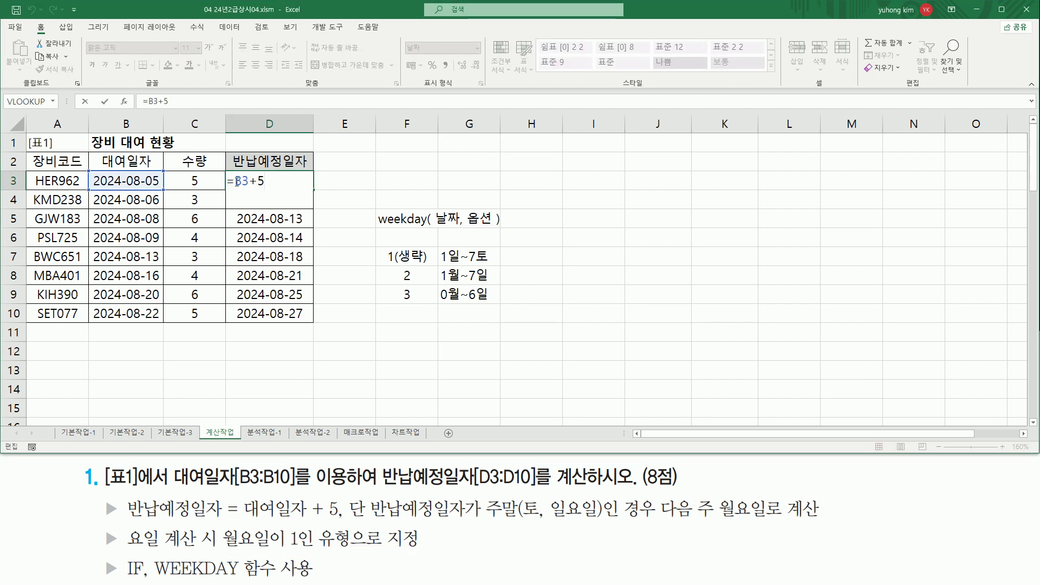
drag(235, 182, 286, 183)
key(Left)
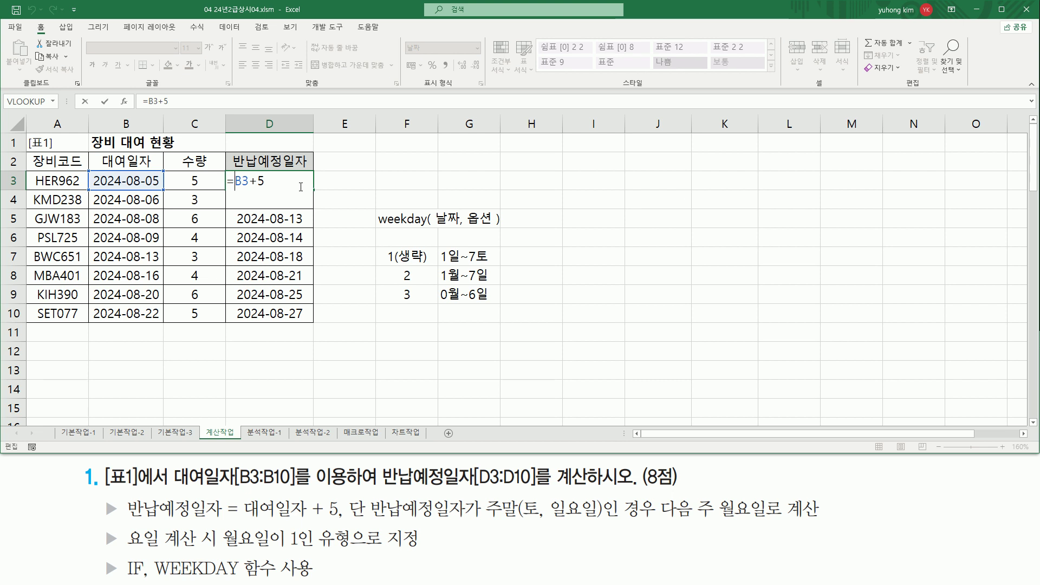
text(wek)
key(BackSpace)
text(ek)
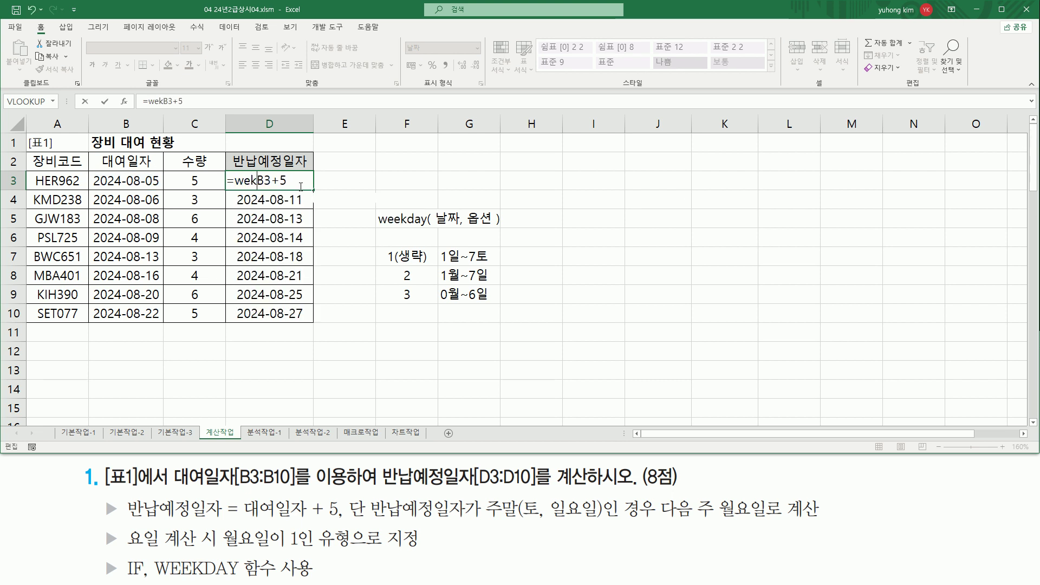
key(Tab)
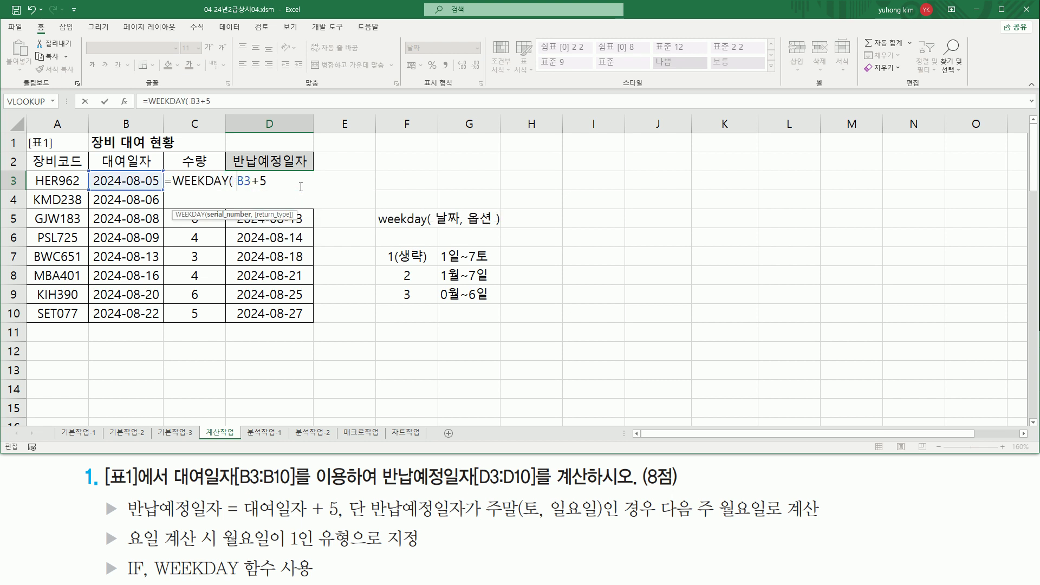
Complete the D3 formula with return type 2 so it reads =WEEKDAY( B3+5, 2 ).
key(shift+End)
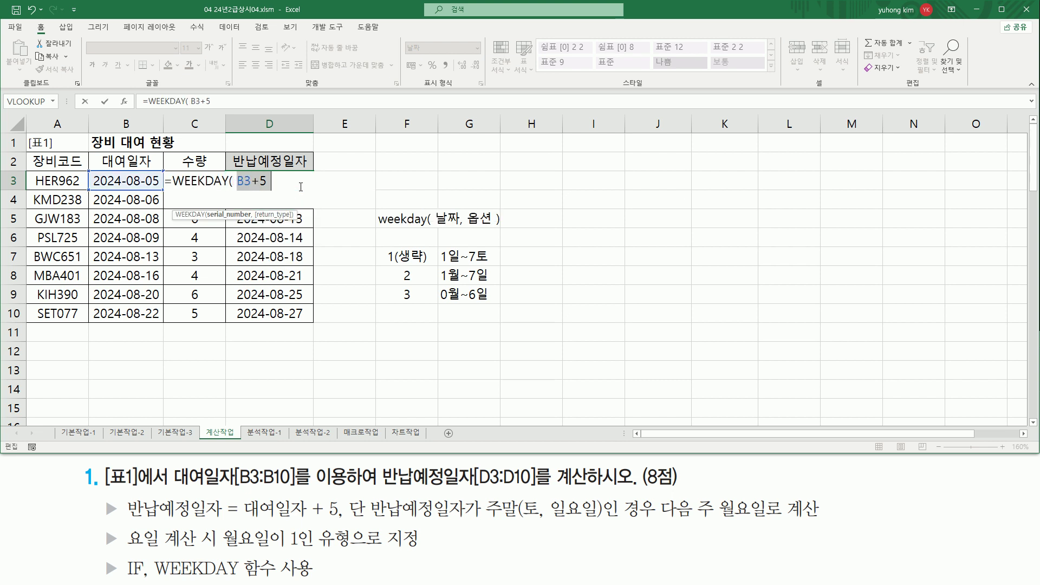
key(End)
text(, 2)
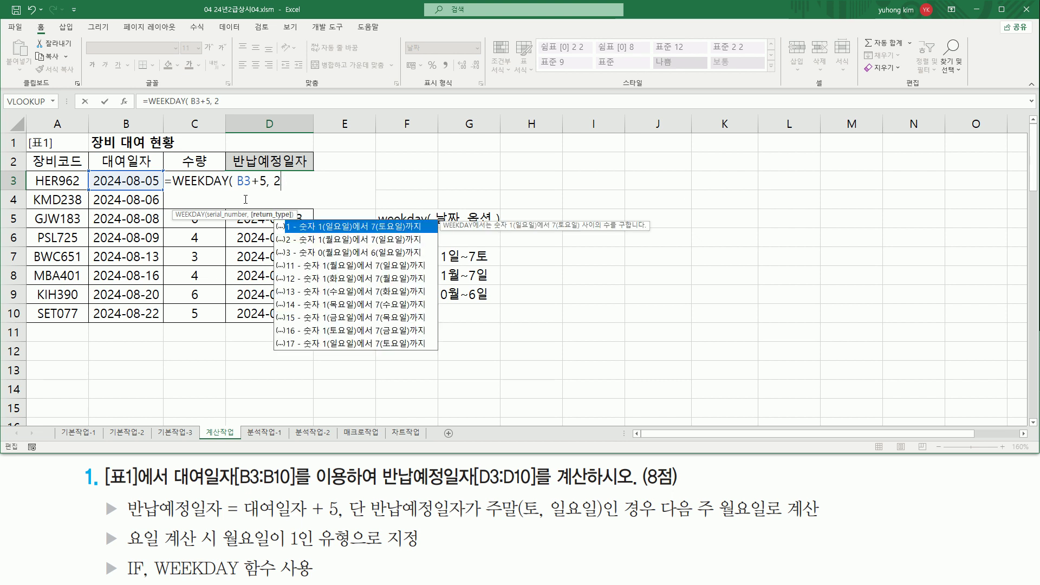
mouse_move(274, 222)
mouse_down()
mouse_move(301, 272)
mouse_move(401, 274)
mouse_move(433, 357)
mouse_move(428, 303)
mouse_move(435, 359)
mouse_move(436, 264)
mouse_up()
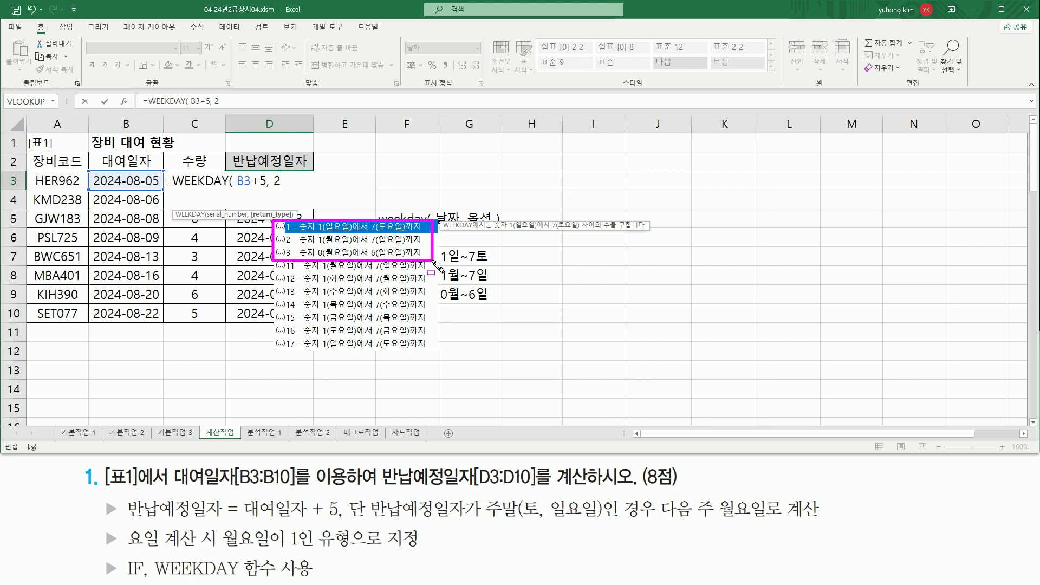
drag(314, 244, 405, 245)
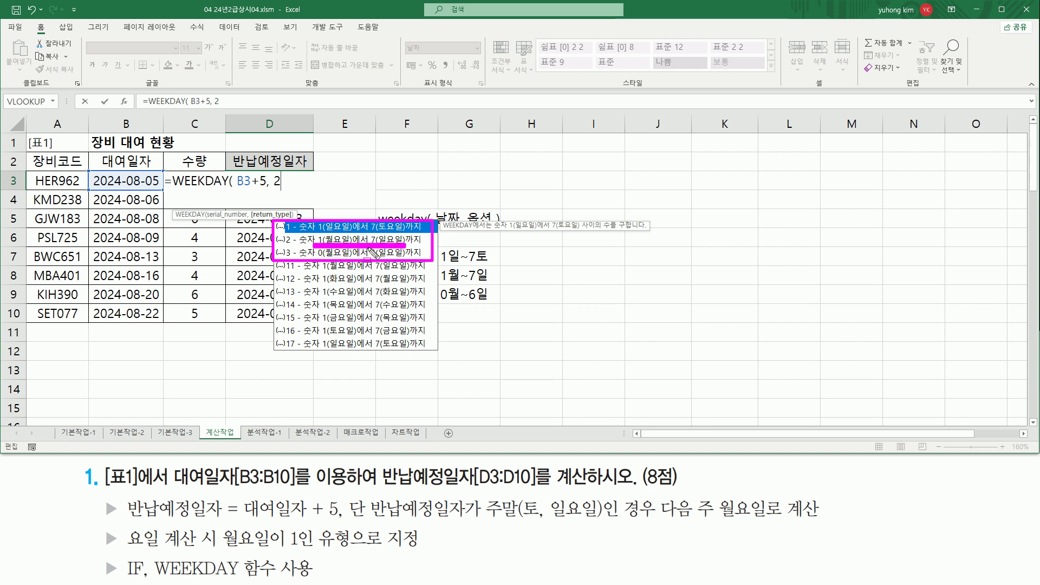
mouse_move(497, 248)
mouse_down()
mouse_move(496, 299)
mouse_move(443, 305)
mouse_up()
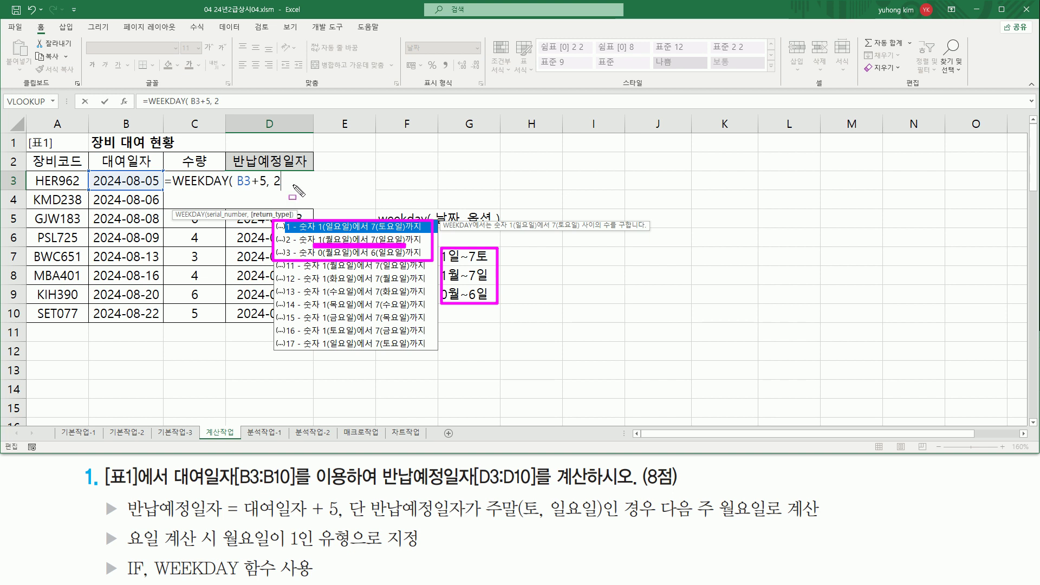
key(Escape)
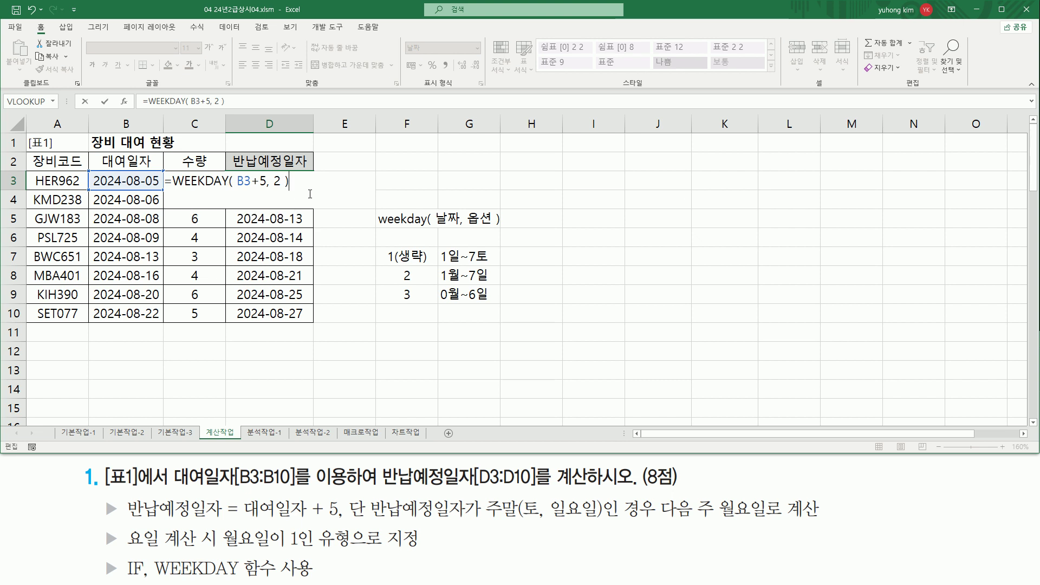
key(Return)
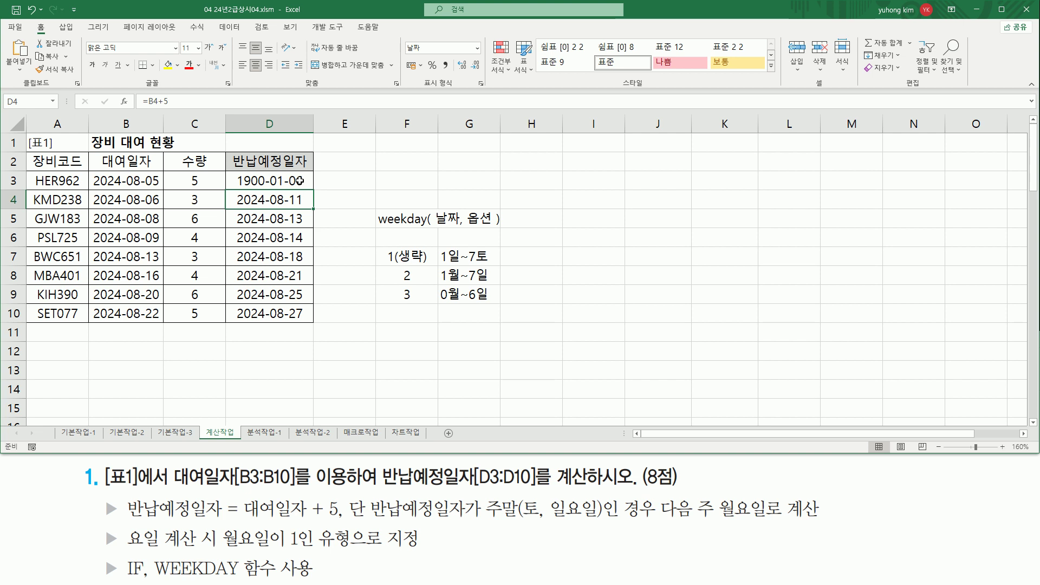
Fill the WEEKDAY formula from D3 down to D10.
click(300, 181)
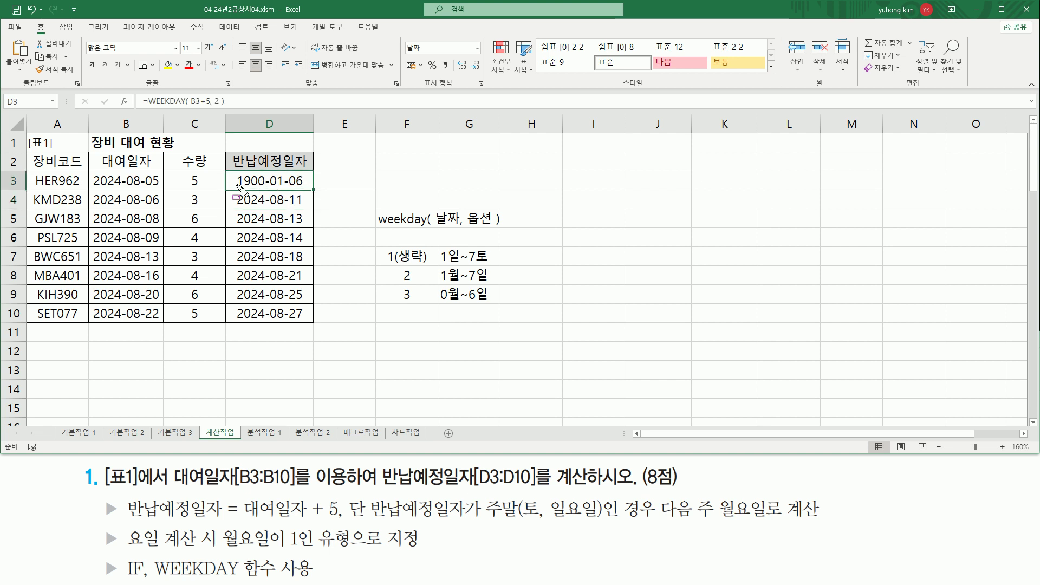
drag(236, 185, 306, 185)
drag(375, 208, 506, 228)
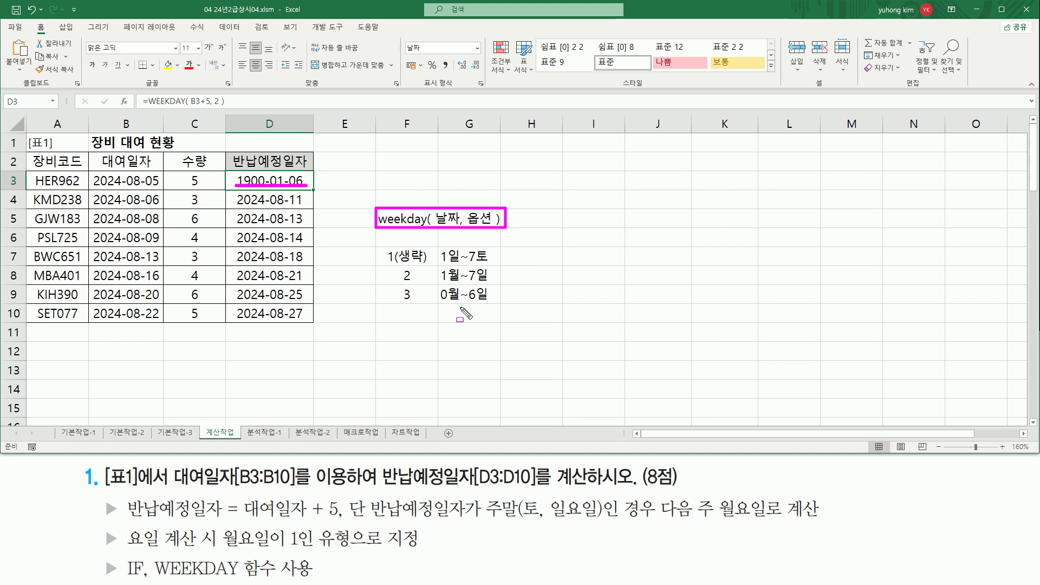
mouse_move(238, 172)
mouse_down()
mouse_move(305, 254)
mouse_move(305, 318)
mouse_up()
drag(416, 91, 471, 91)
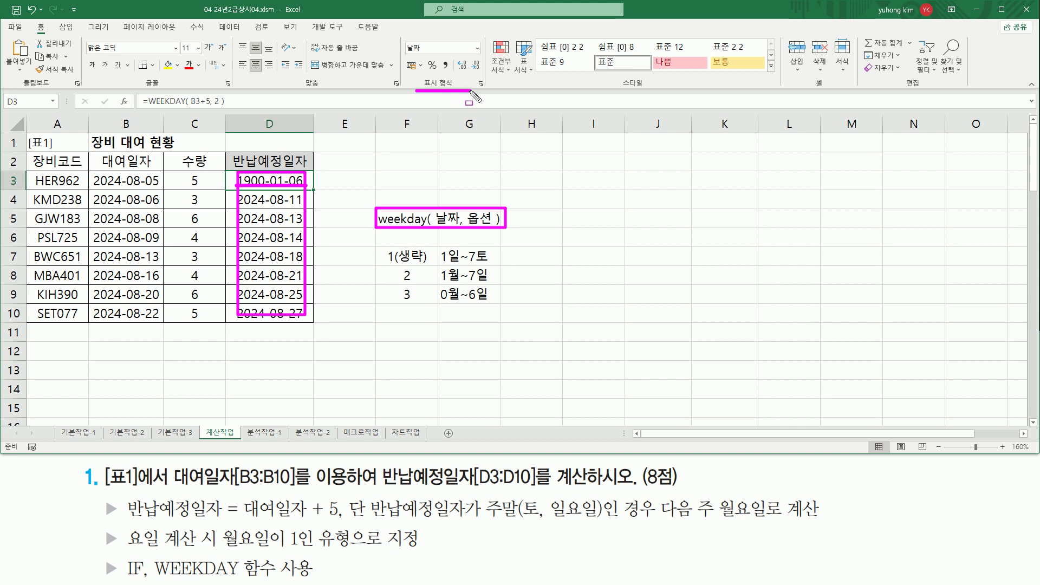
mouse_move(406, 37)
mouse_down()
mouse_move(476, 36)
mouse_move(406, 55)
mouse_move(479, 55)
mouse_up()
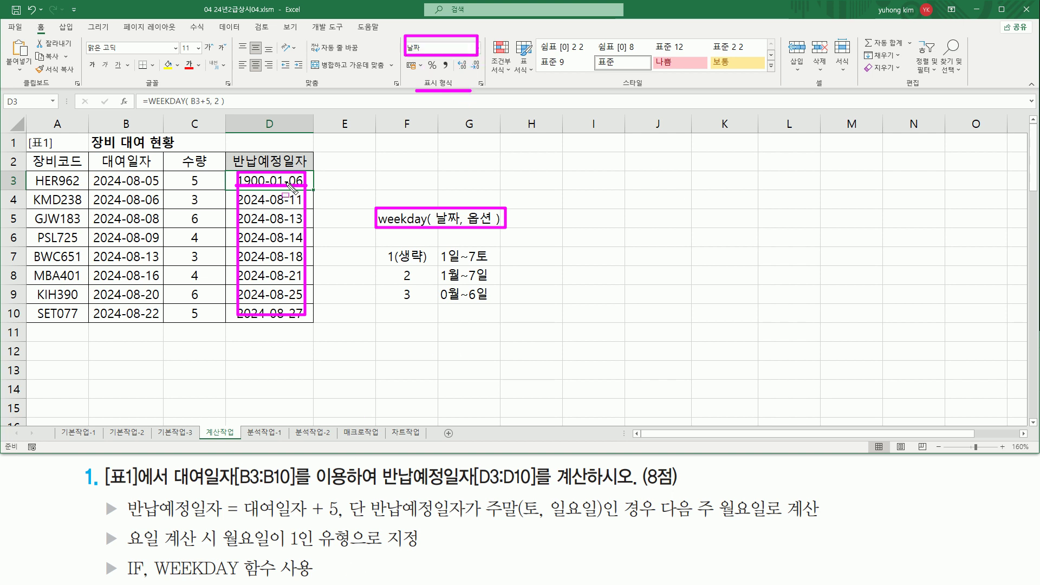
key(Escape)
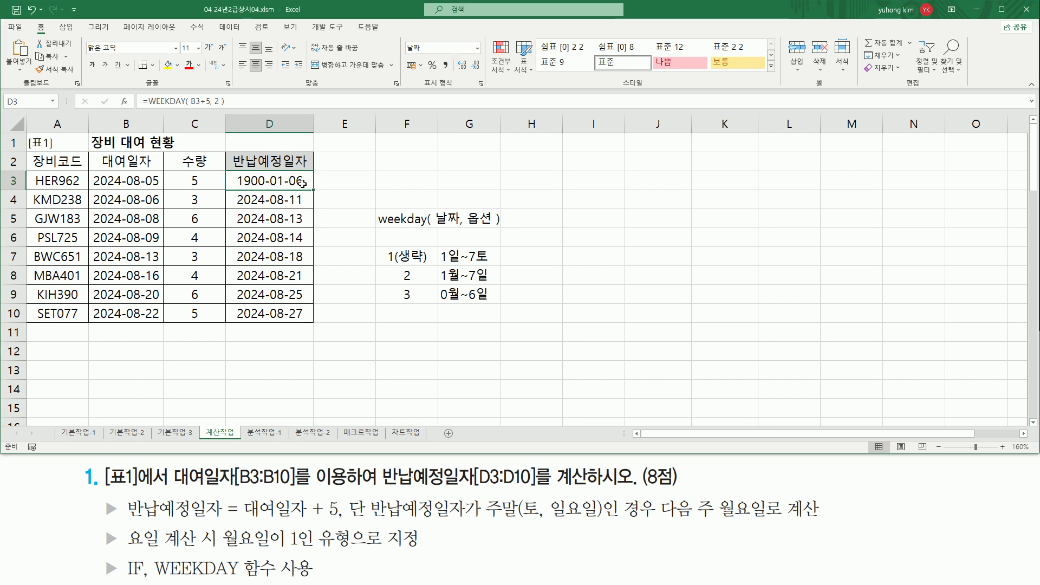
drag(313, 190, 297, 328)
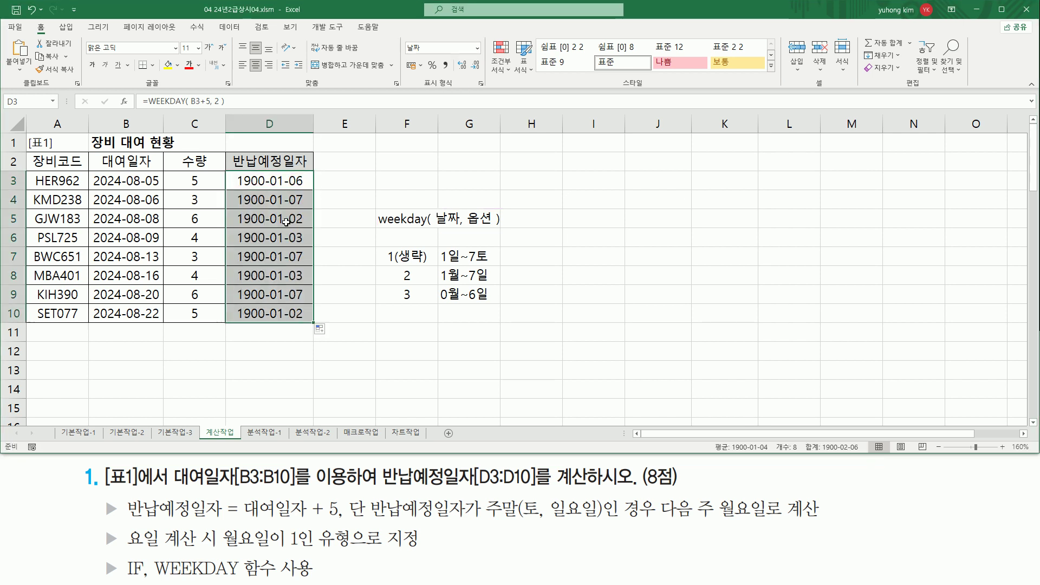
Set the number format of D3:D10 to 일반 (General).
click(278, 175)
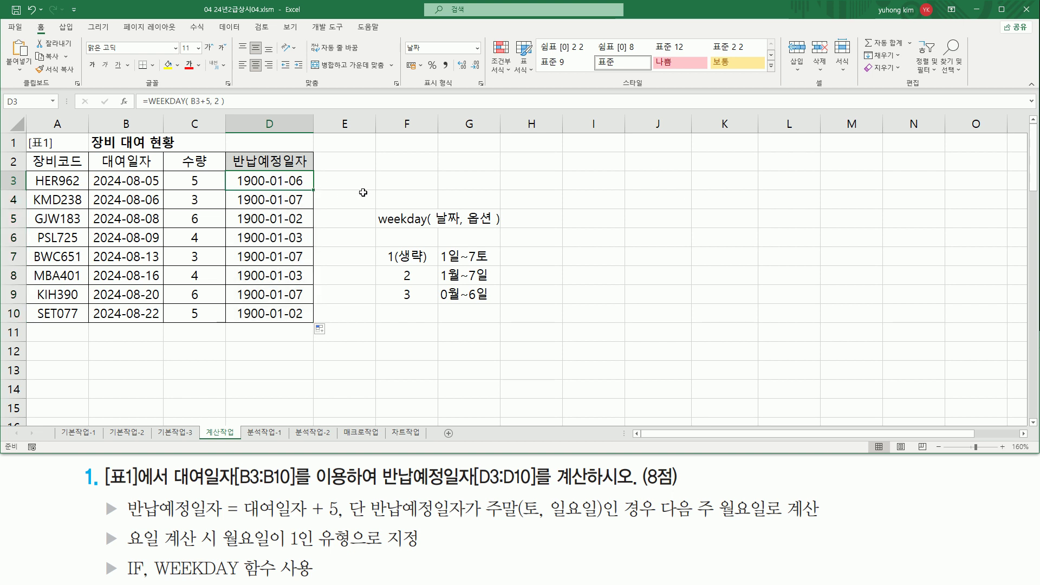
key(ctrl+shift+Down)
drag(233, 173, 313, 325)
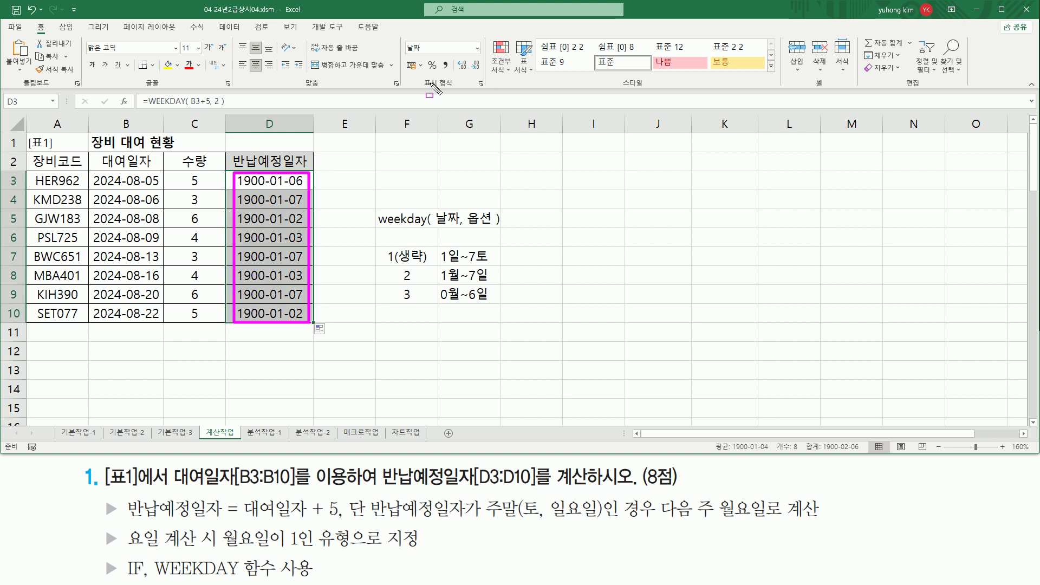
drag(415, 90, 469, 91)
drag(402, 39, 487, 56)
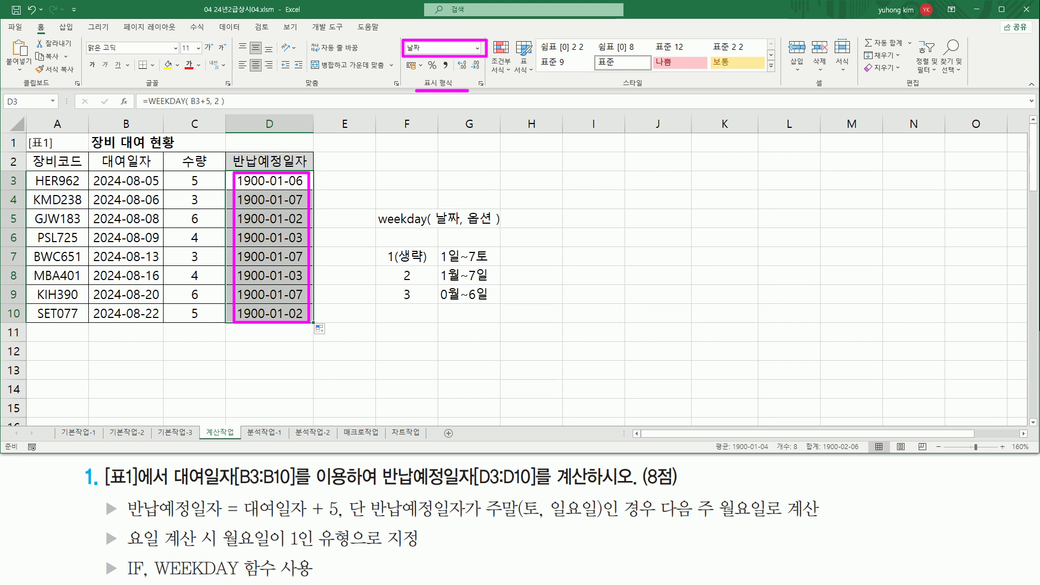
click(477, 48)
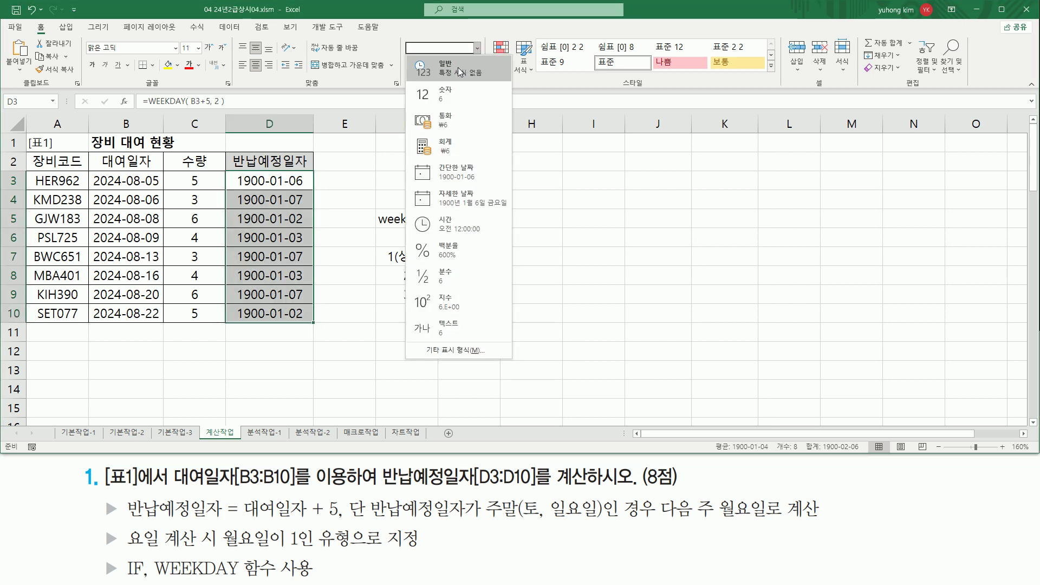
click(459, 71)
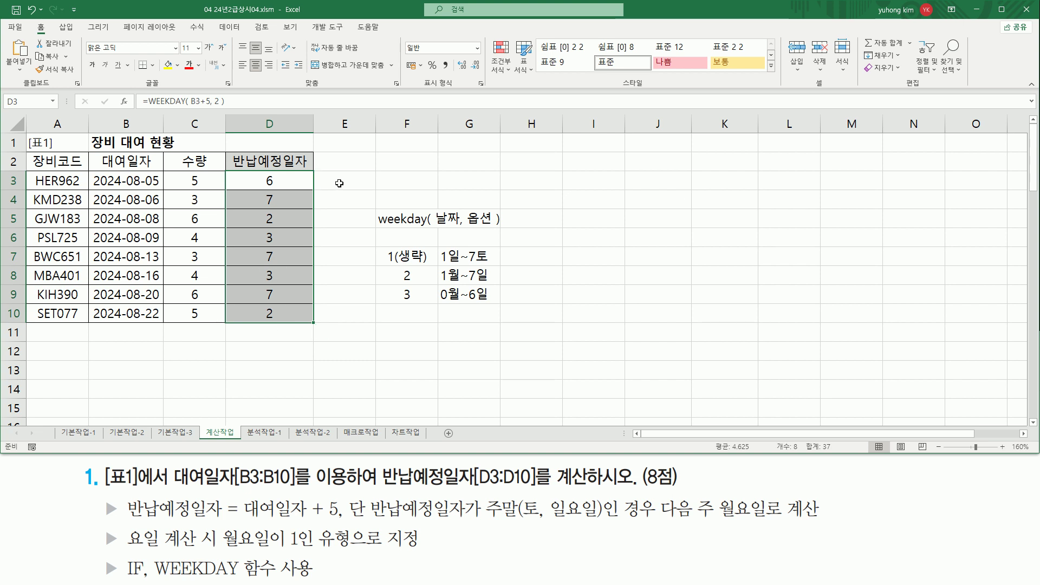
Enter the numbers 1 to 7 across F11:L11, below the WEEKDAY option notes.
drag(378, 264, 492, 283)
click(425, 330)
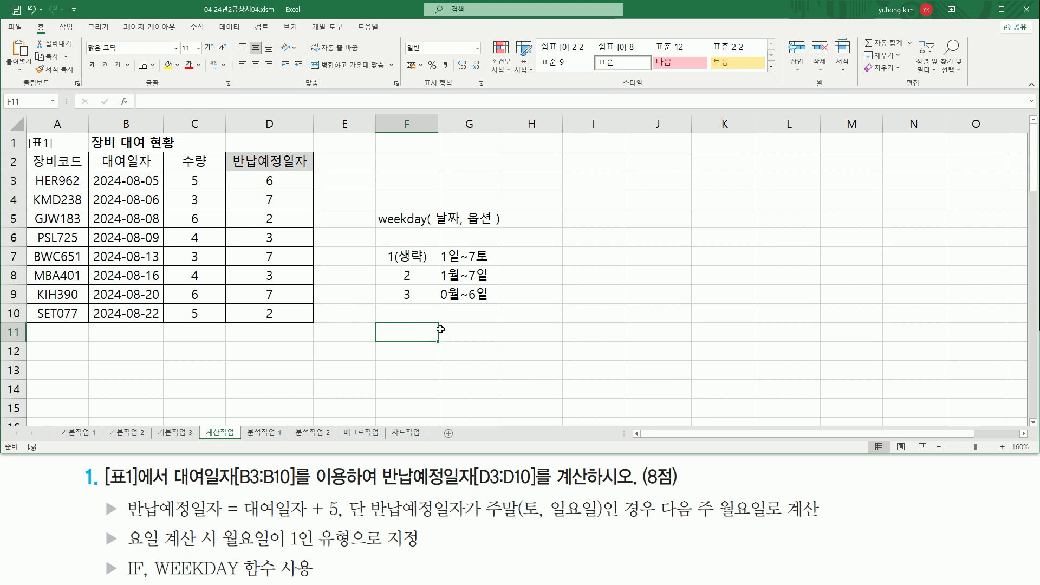
text(1)
click(489, 331)
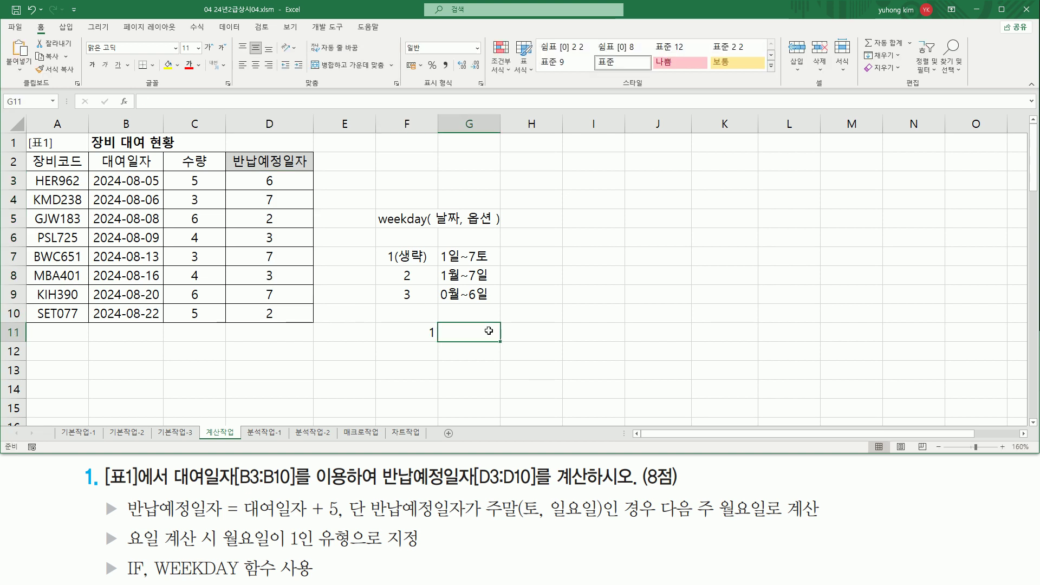
text(2)
key(Tab)
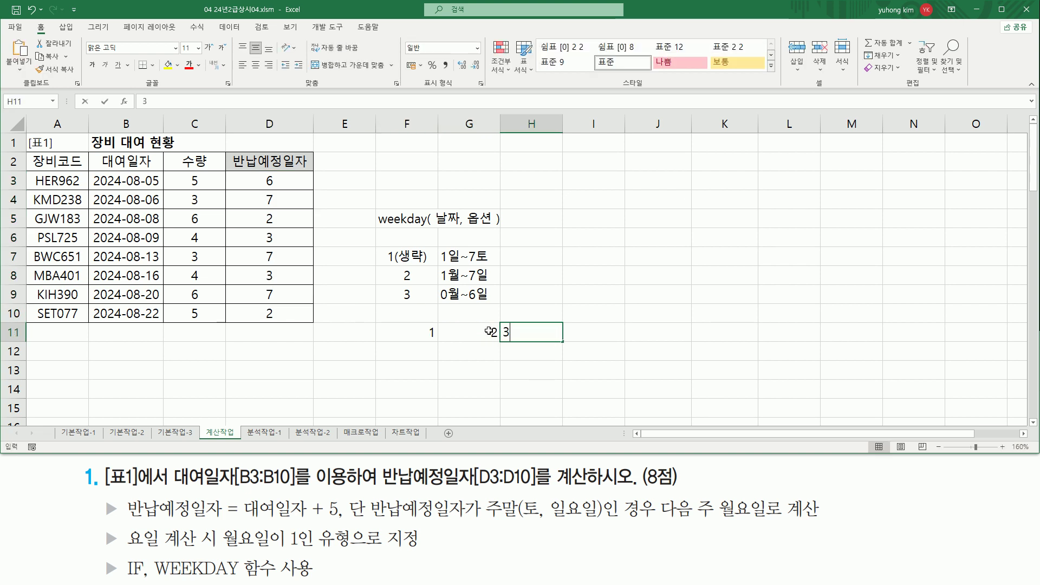
text(3)
key(Tab)
text(4)
key(Tab)
text(5)
key(Tab)
text(6)
key(Tab)
text(7)
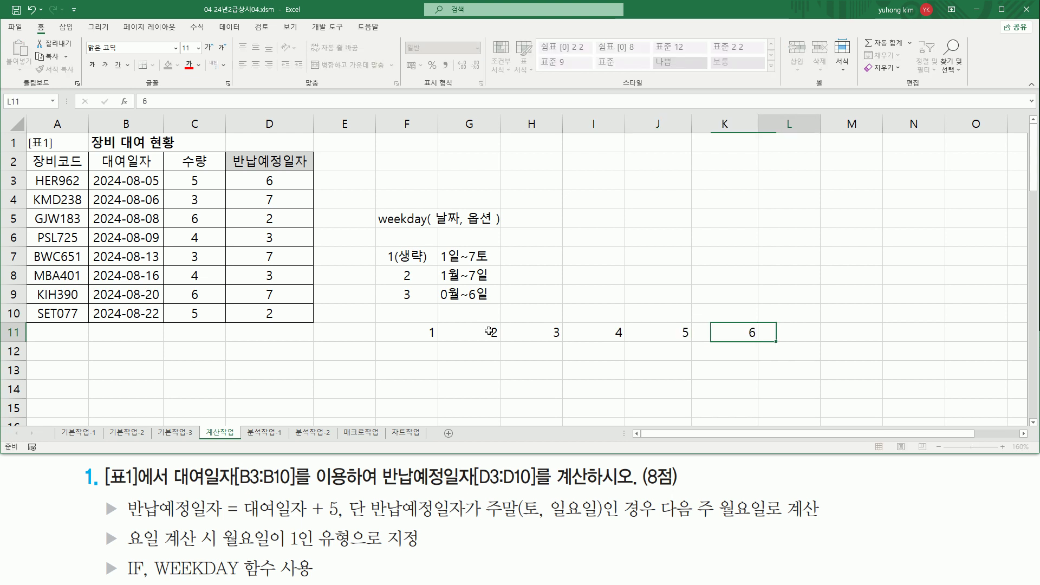
key(Return)
Enter the weekday labels 월, 화, 수, 목, 금, 토, 일 across F12:L12, beneath the numbers 1 to 7.
key(Left)
key(Left)
key(Left)
key(Left)
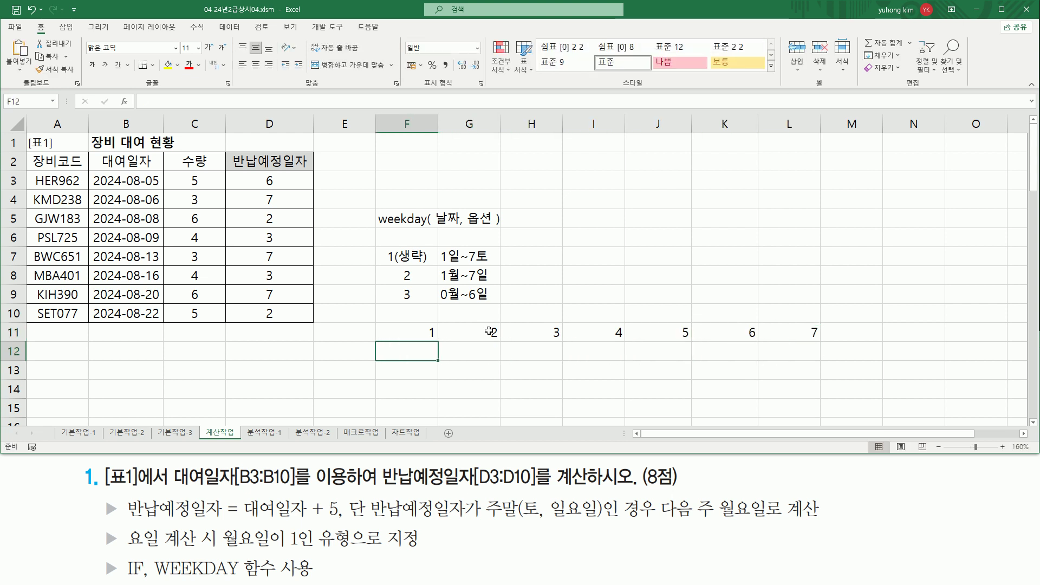
text(dn)
text(월)
key(Tab)
text(화)
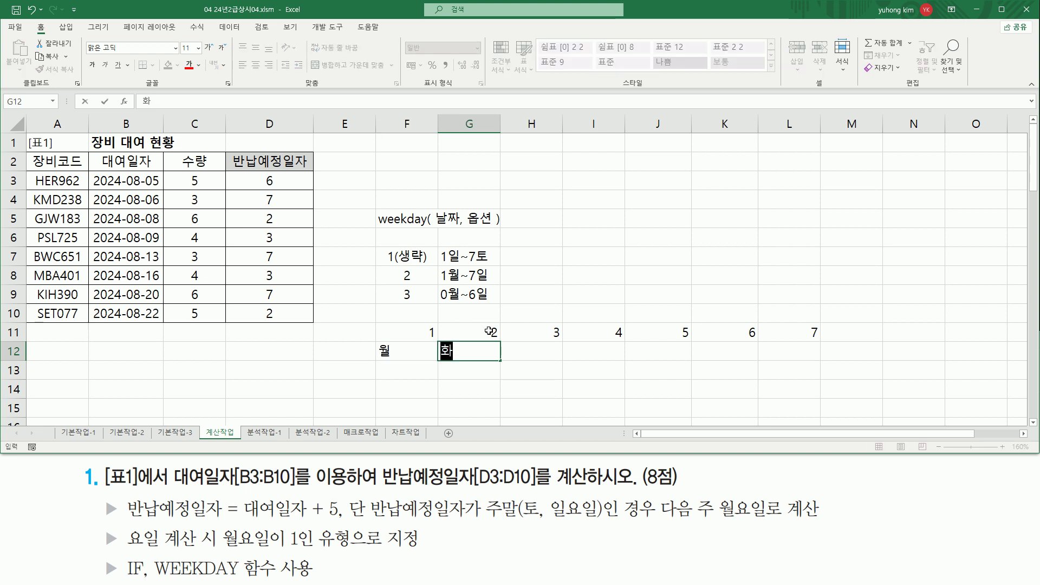
key(Tab)
text(수)
key(Tab)
text(ㅁ)
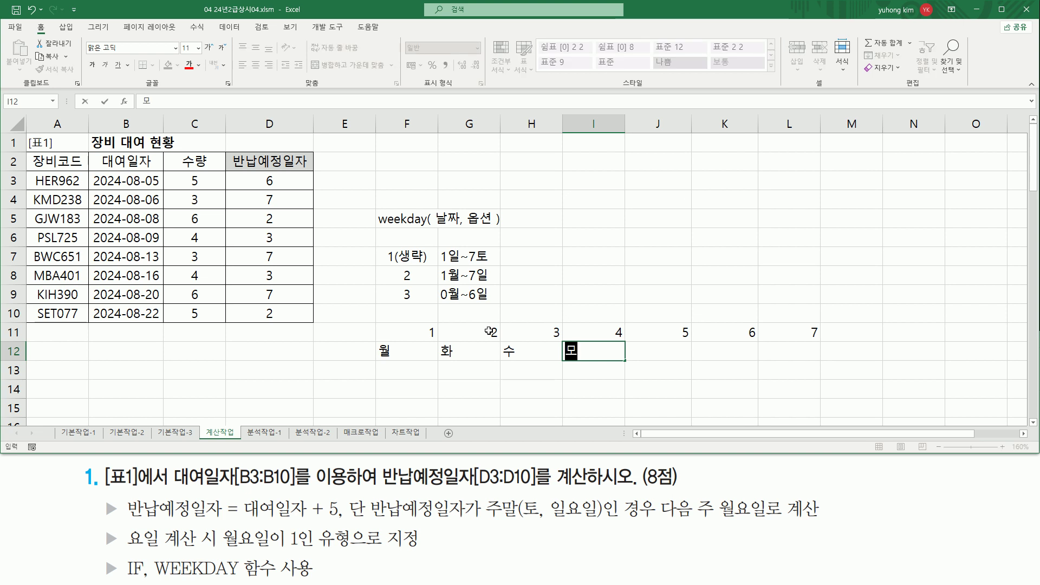
text(ㅗㄱ)
key(Tab)
text(금)
key(Tab)
text(토)
key(Tab)
text(일)
key(Return)
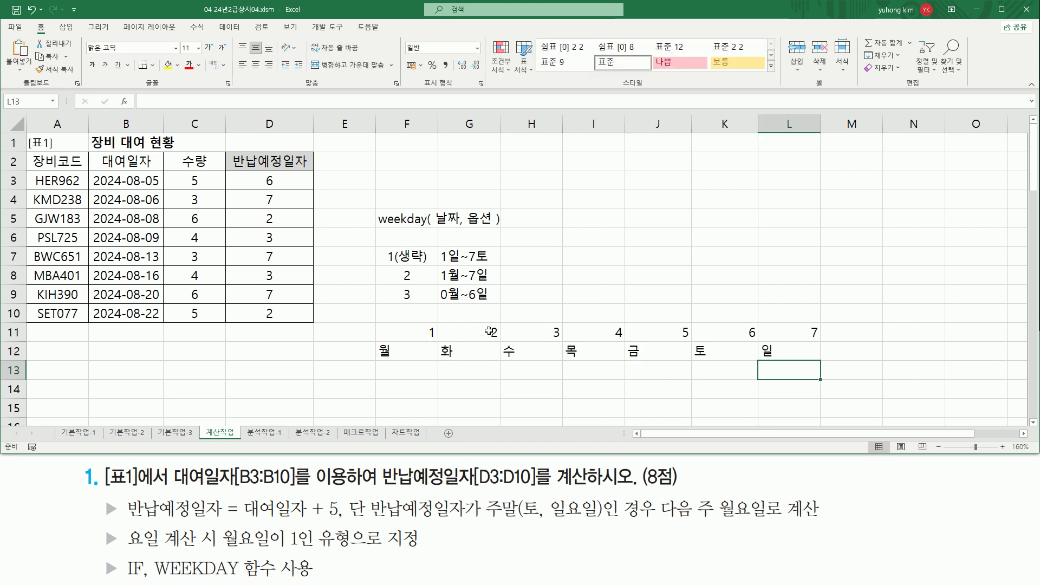
Center the weekday numbers and labels in F11:L12 horizontally.
drag(427, 324, 800, 351)
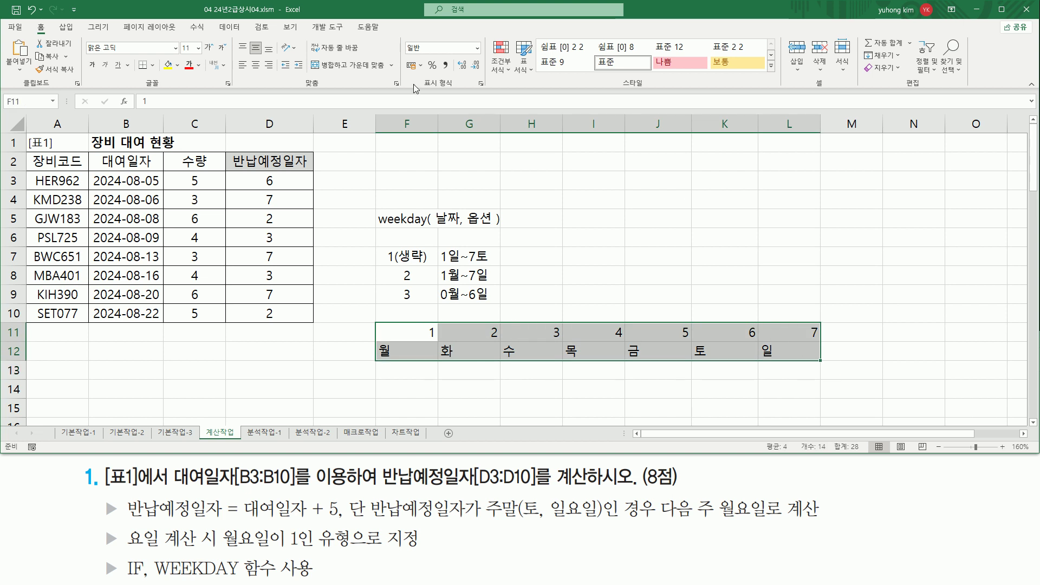
click(256, 64)
click(276, 179)
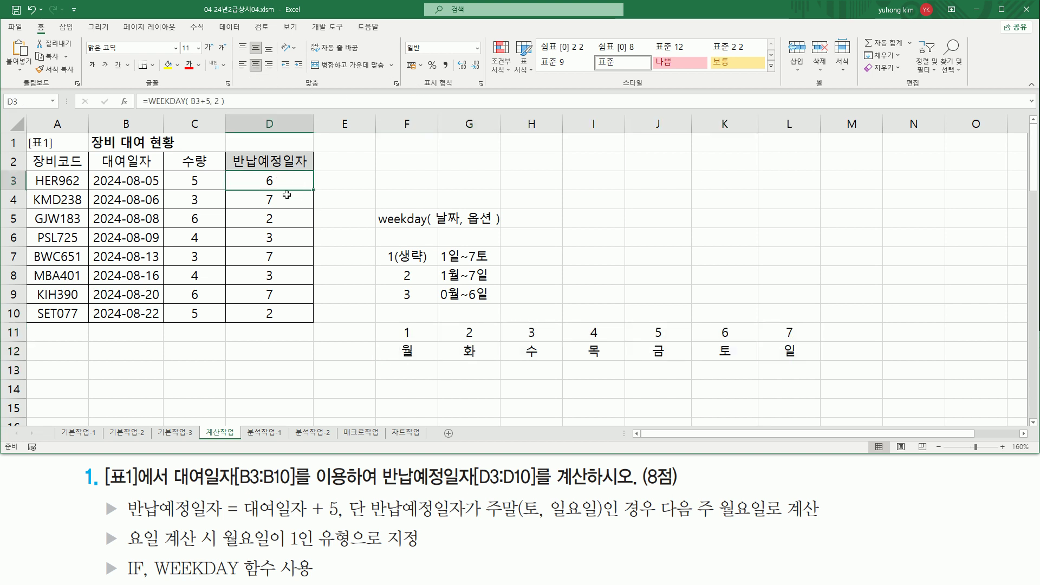
drag(709, 323, 741, 357)
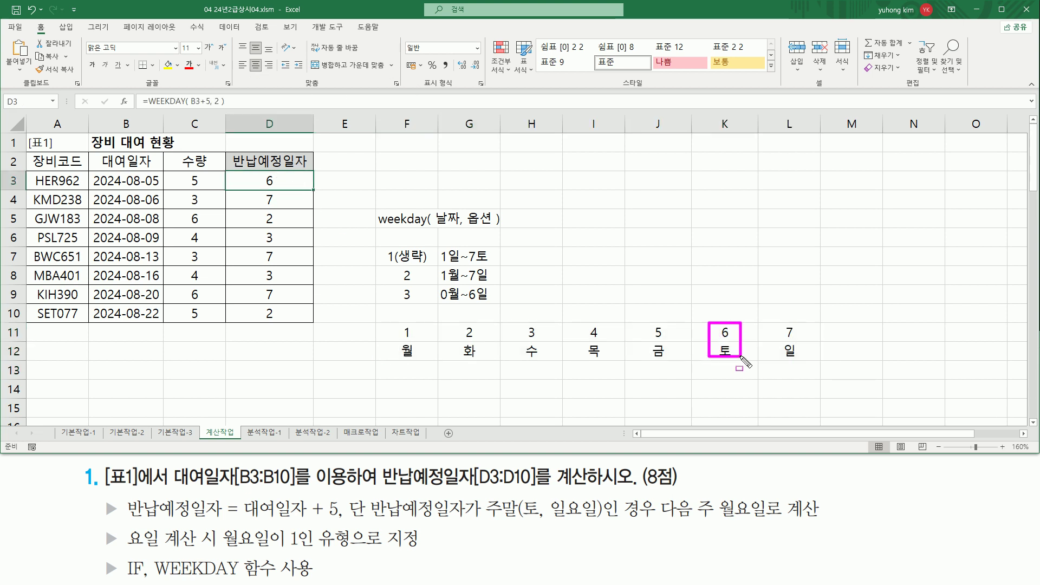
drag(774, 324, 809, 361)
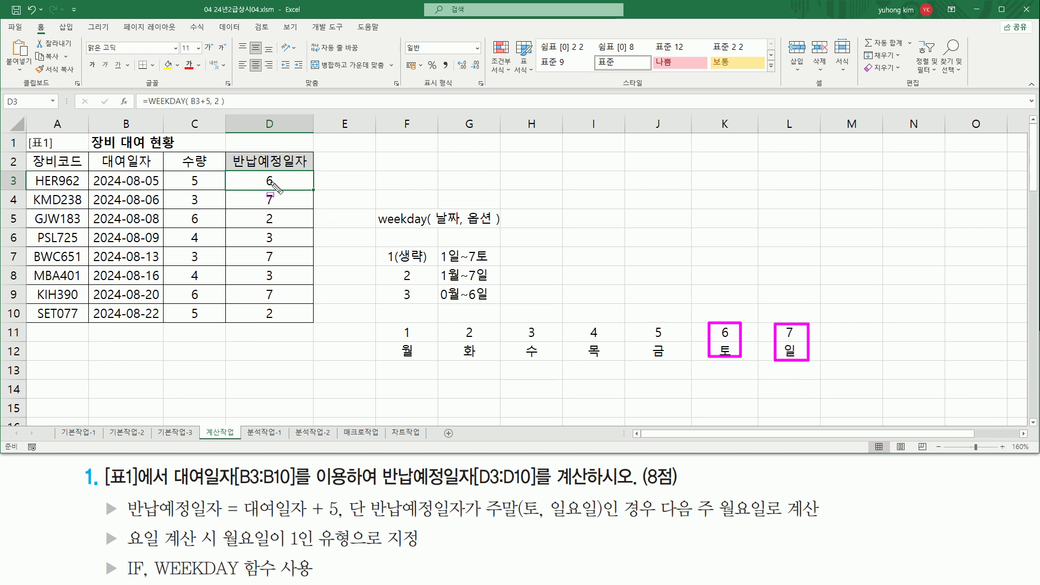
mouse_move(485, 519)
mouse_down()
mouse_move(606, 510)
mouse_move(483, 518)
mouse_up()
mouse_move(261, 165)
mouse_down()
mouse_move(269, 172)
mouse_move(261, 166)
mouse_up()
mouse_move(286, 264)
mouse_down()
mouse_move(261, 265)
mouse_move(261, 249)
mouse_move(286, 266)
mouse_move(258, 301)
mouse_move(281, 288)
mouse_up()
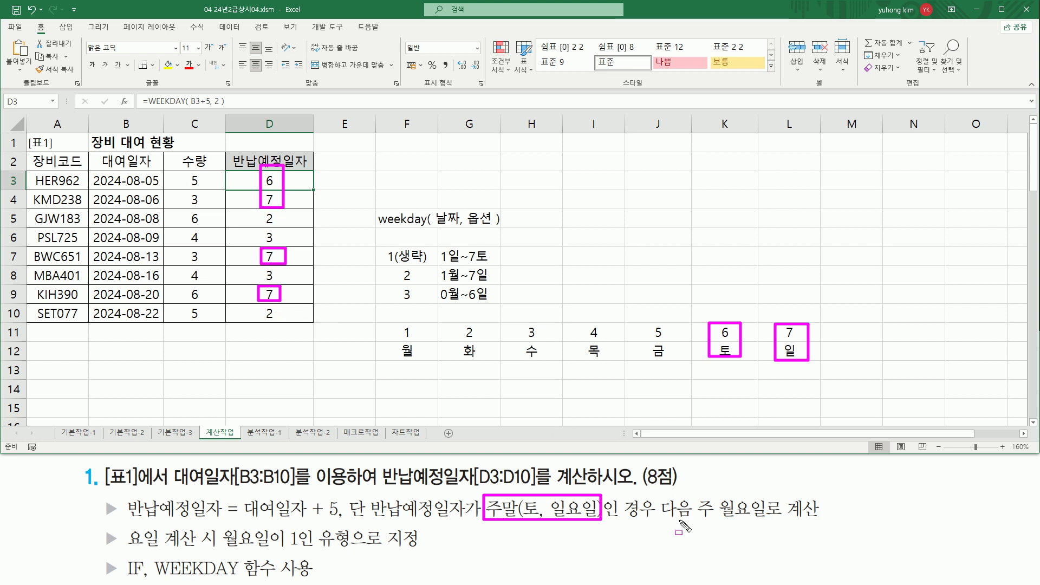
drag(660, 520, 820, 521)
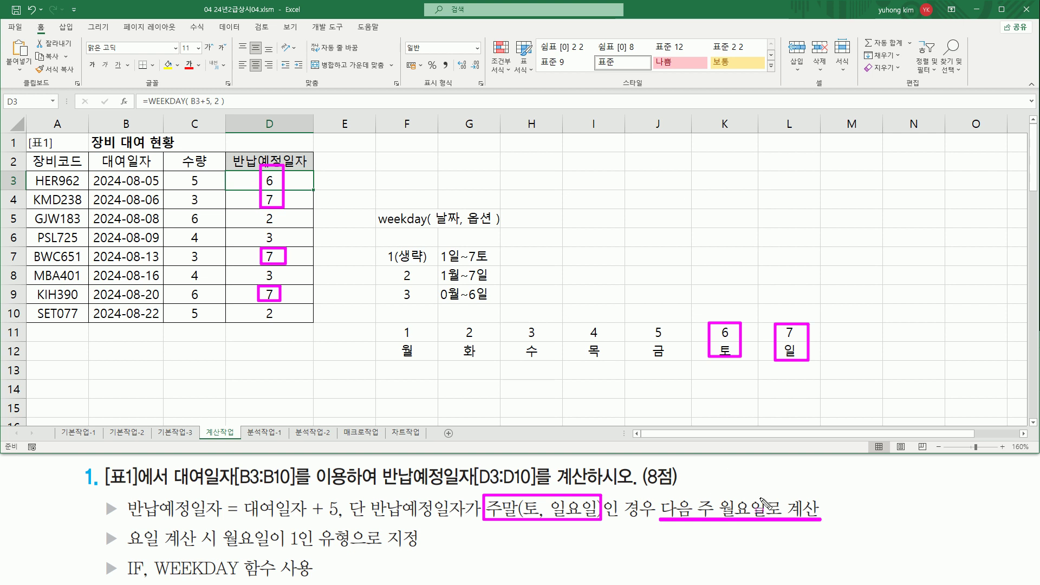
drag(521, 525, 537, 526)
drag(308, 496, 343, 521)
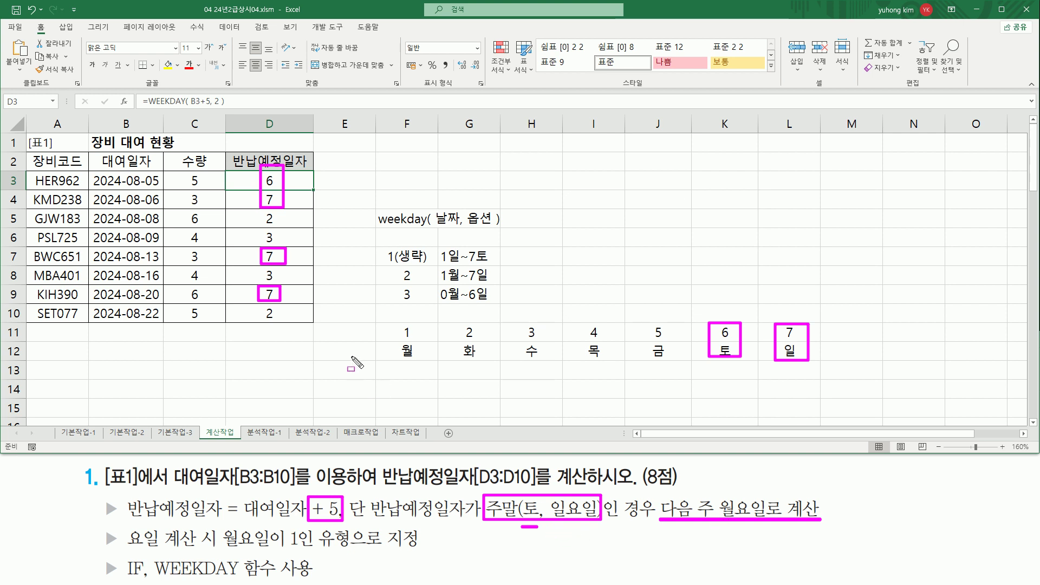
drag(551, 527, 601, 527)
drag(246, 518, 330, 507)
key(ctrl+z)
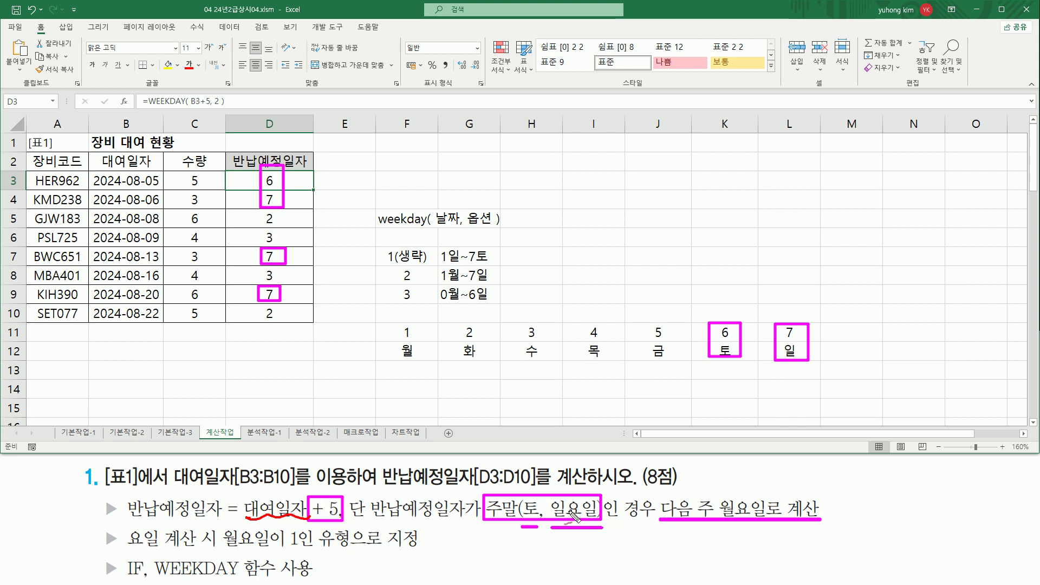
drag(577, 491, 603, 473)
mouse_move(563, 551)
mouse_down()
mouse_move(566, 563)
mouse_move(573, 549)
mouse_move(581, 558)
mouse_up()
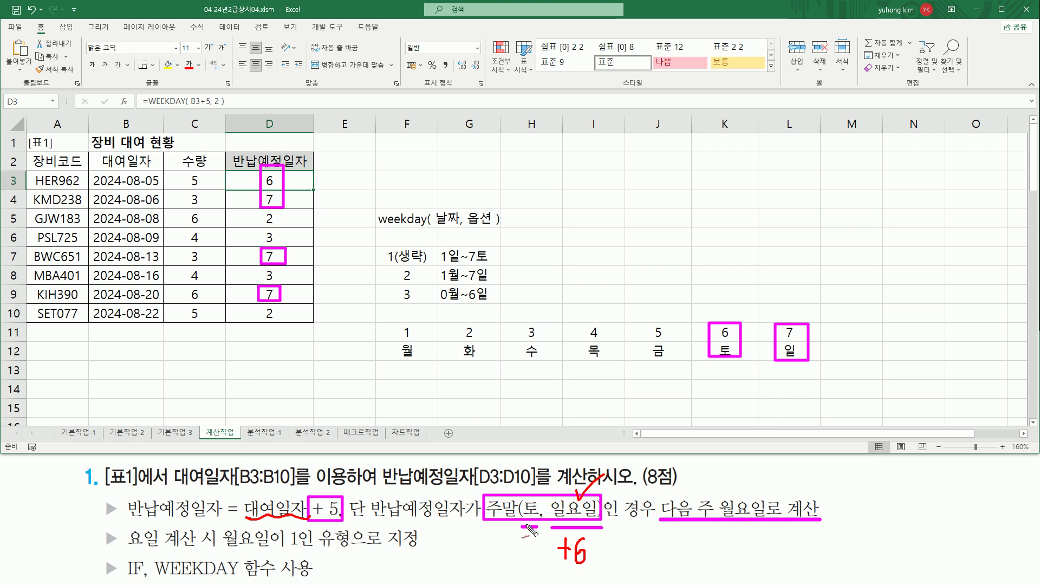
mouse_move(510, 551)
mouse_down()
mouse_move(522, 552)
mouse_move(515, 568)
mouse_move(537, 550)
mouse_move(533, 569)
mouse_up()
drag(512, 570, 543, 568)
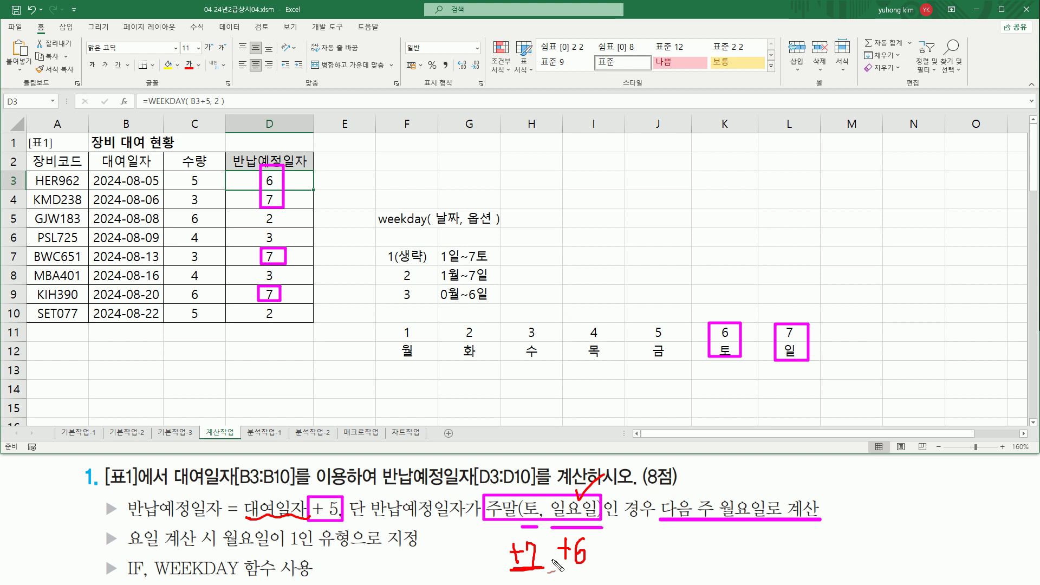
key(Escape)
Label the weekend results beside the 반납예정일자 column: 토 in E3 and 일 in E4, E7 and E9.
click(369, 186)
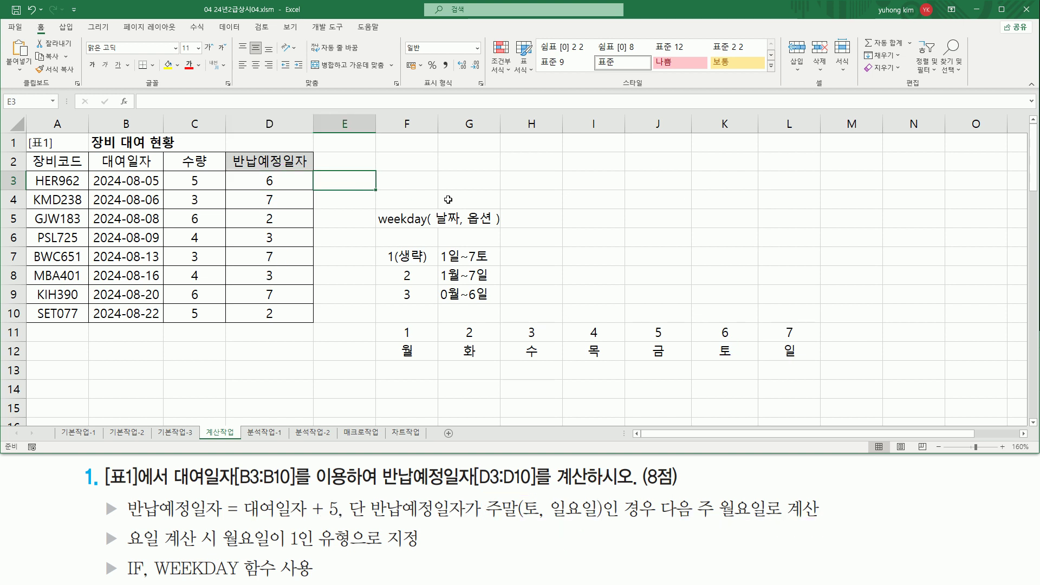
text(토)
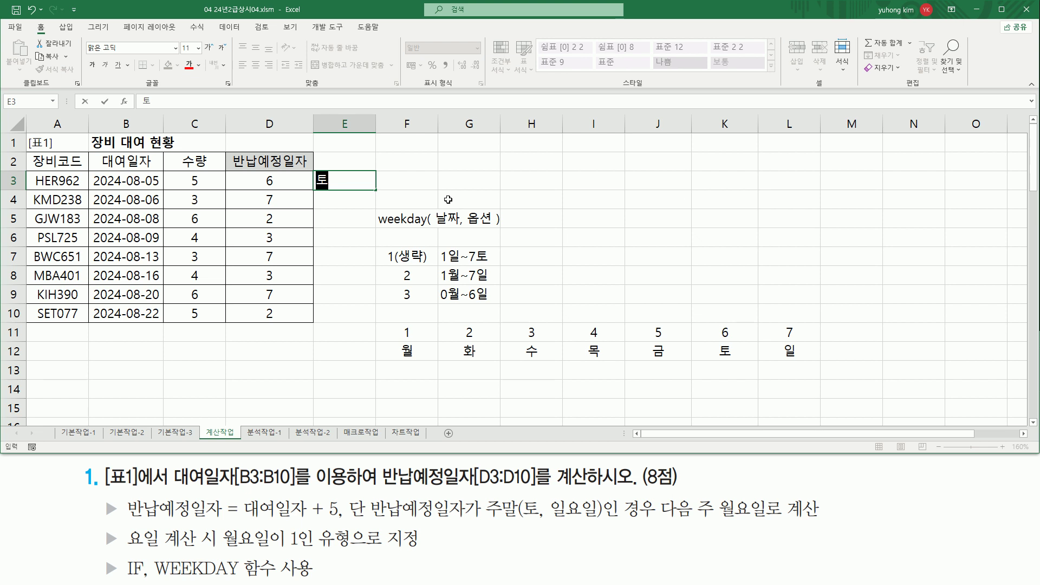
key(Return)
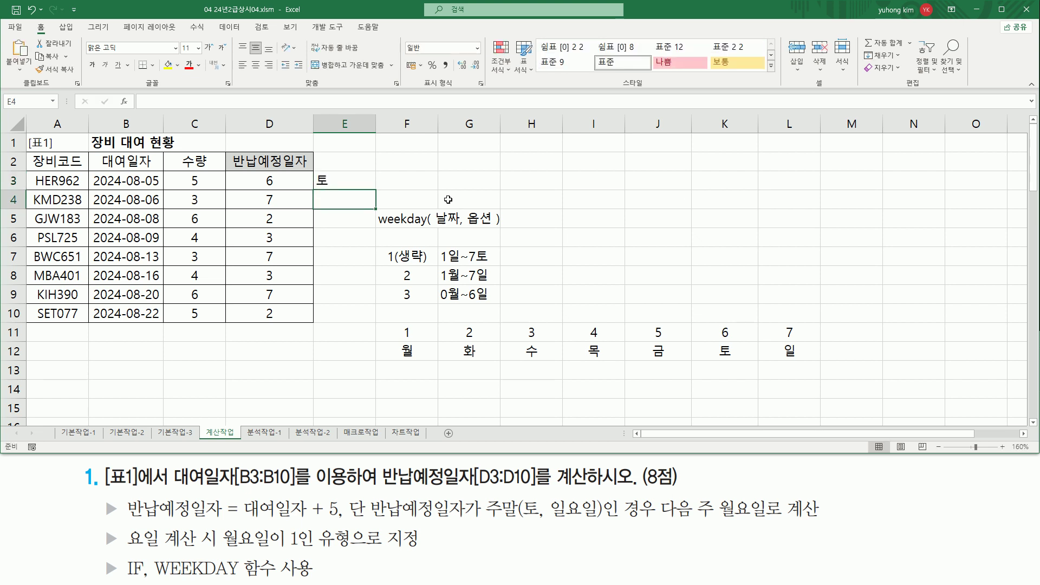
text(일)
key(Return)
key(Down)
key(Down)
text(일)
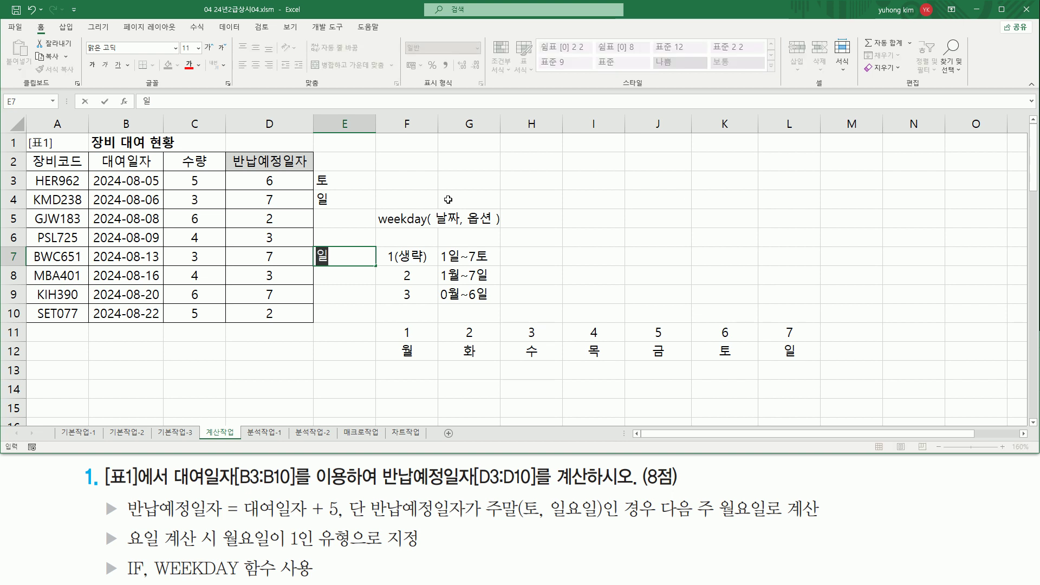
key(Return)
key(Down)
text(일)
key(Return)
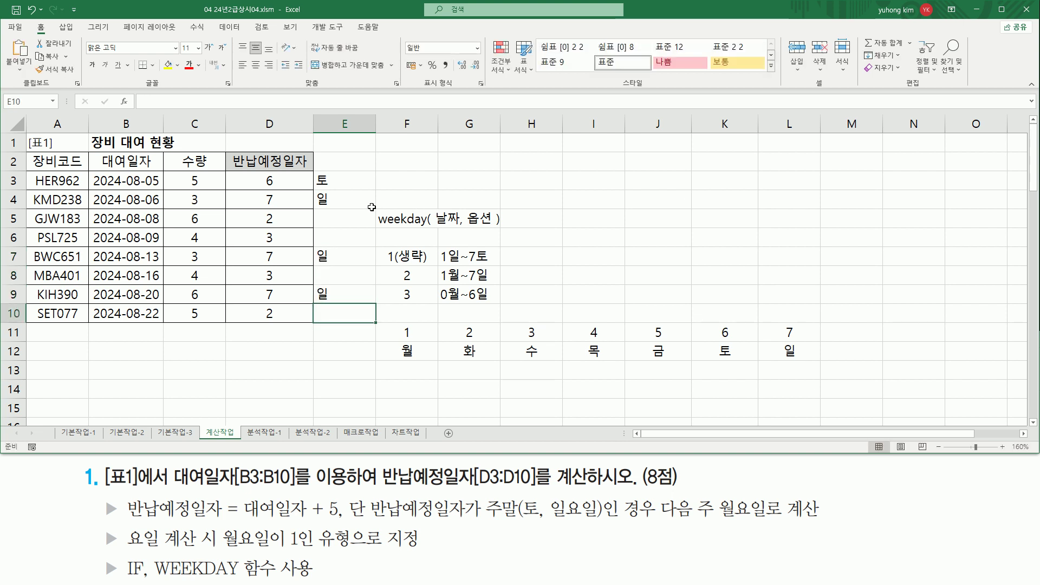
Enter the IF syntax note "if( 조건, 참, 거짓 )" as text in I3.
click(409, 389)
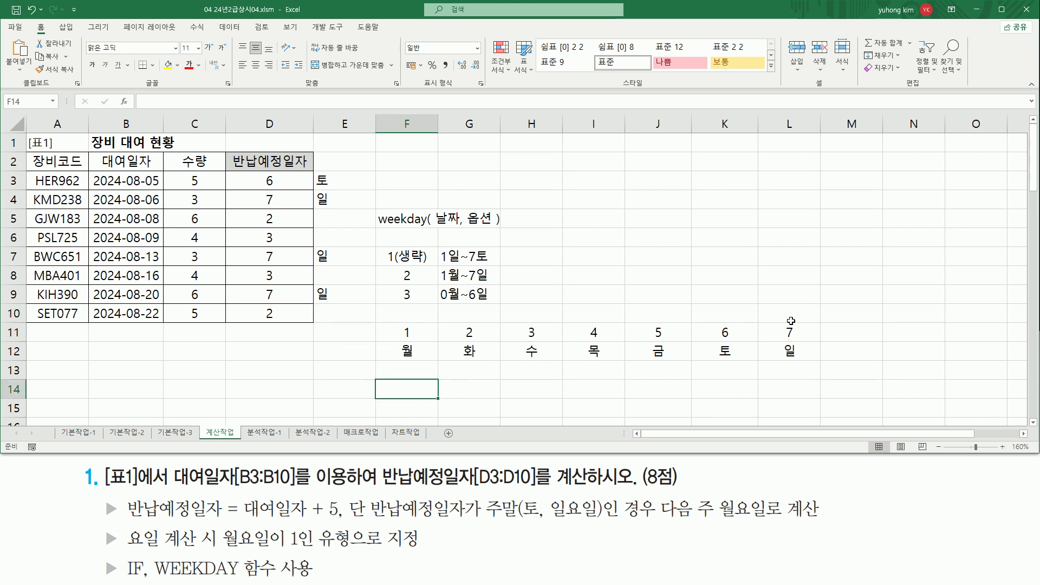
click(566, 185)
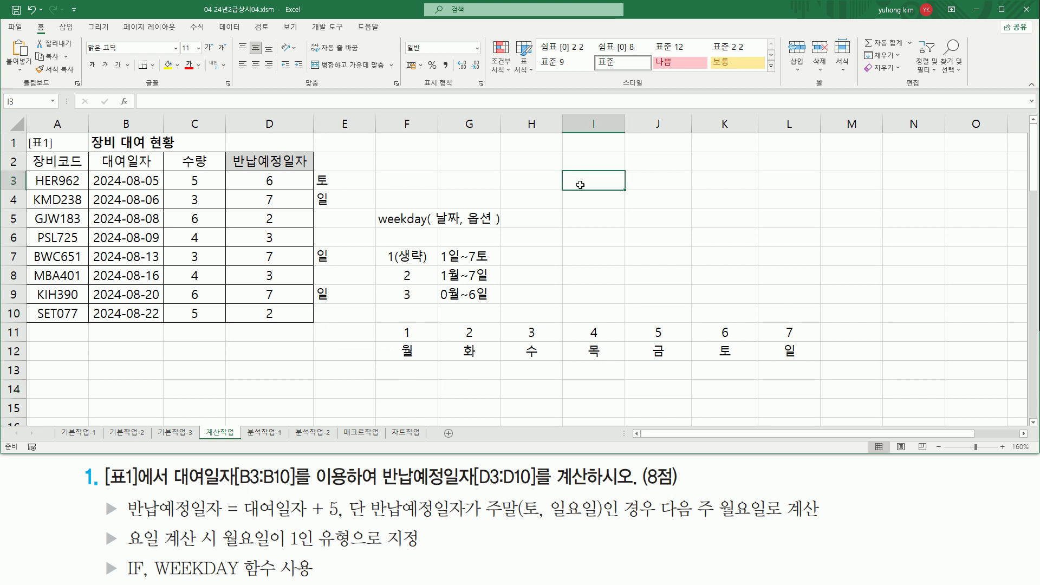
text(ㅑㄹ)
key(BackSpace)
key(BackSpace)
text(if( w)
key(BackSpace)
text(조건,)
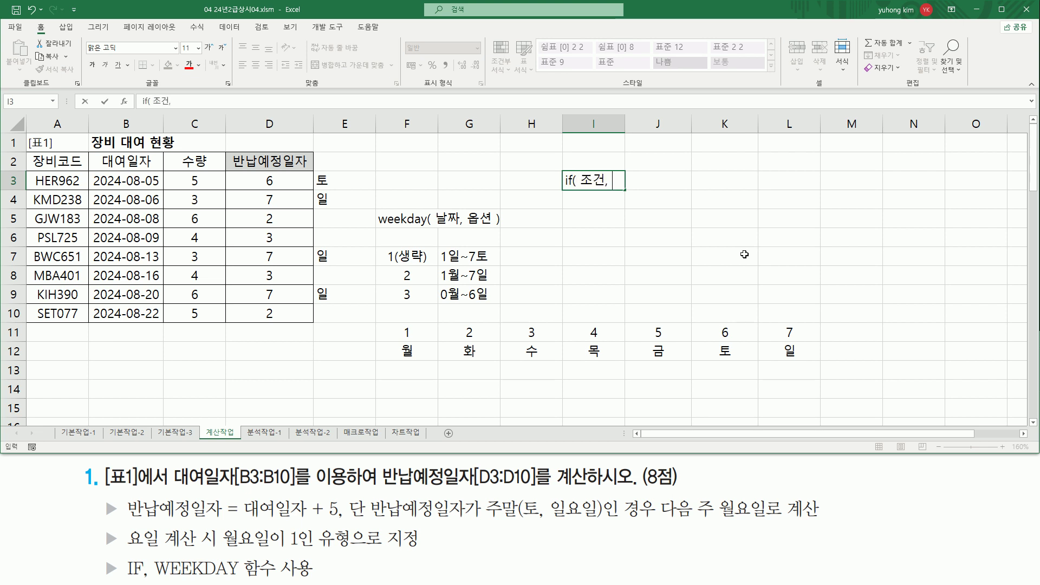
text( 참, 거)
key(BackSpace)
key(BackSpace)
text(것)
key(BackSpace)
text(짓 ))
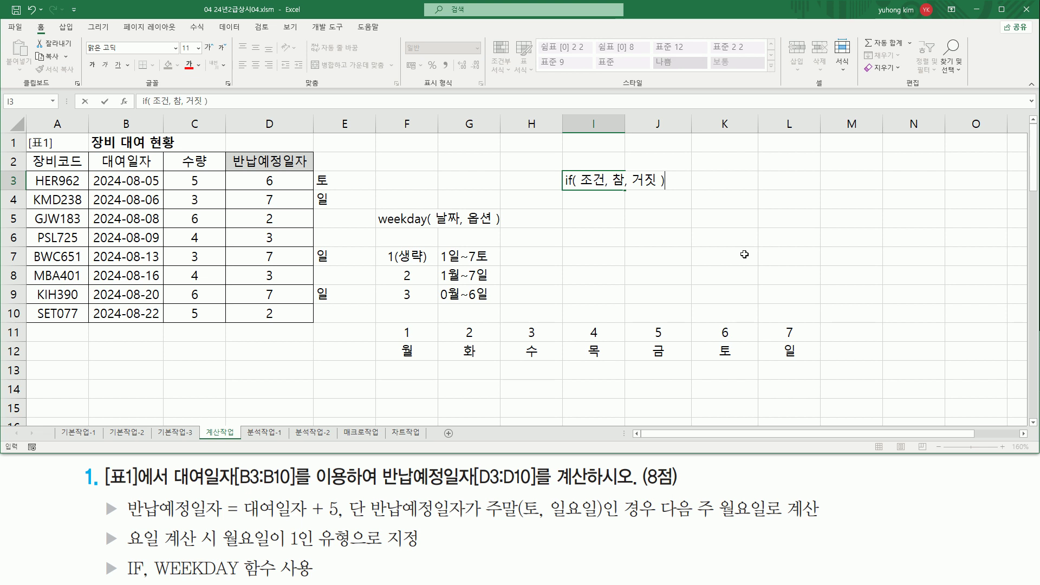
key(Return)
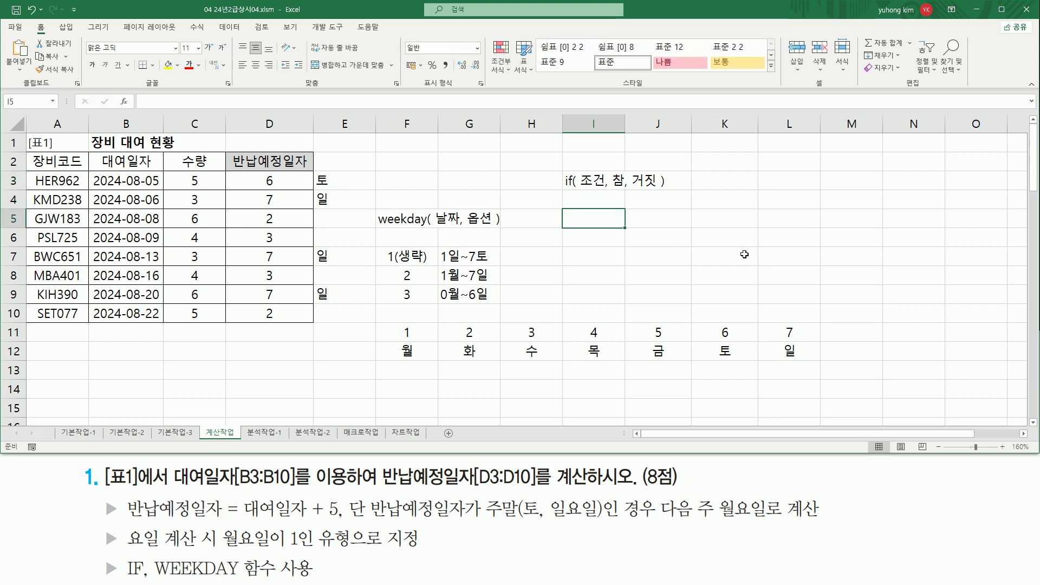
Enter the note 대여일자+7 as text in K10, above the Saturday number.
click(724, 317)
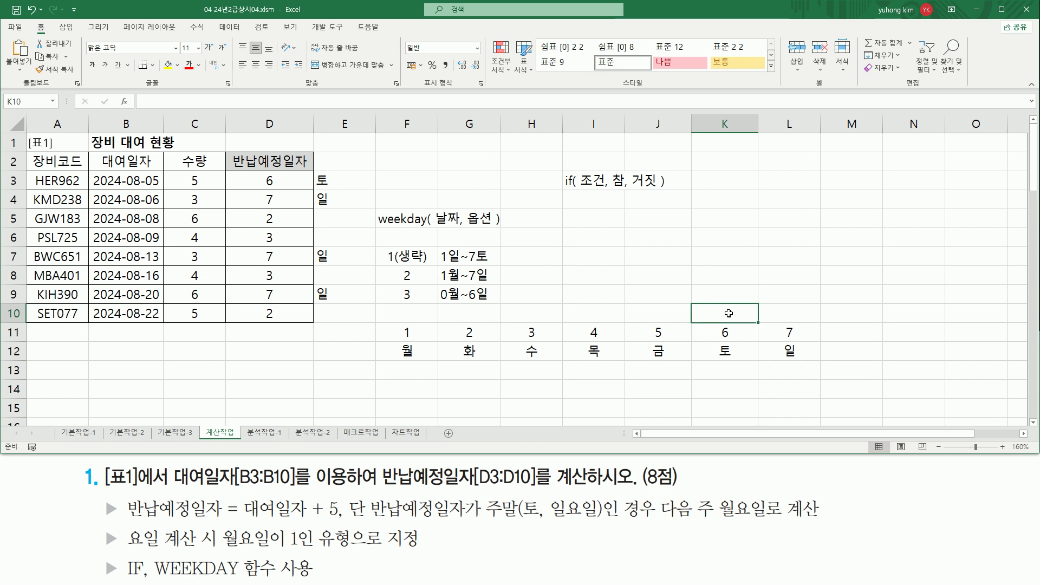
text(+)
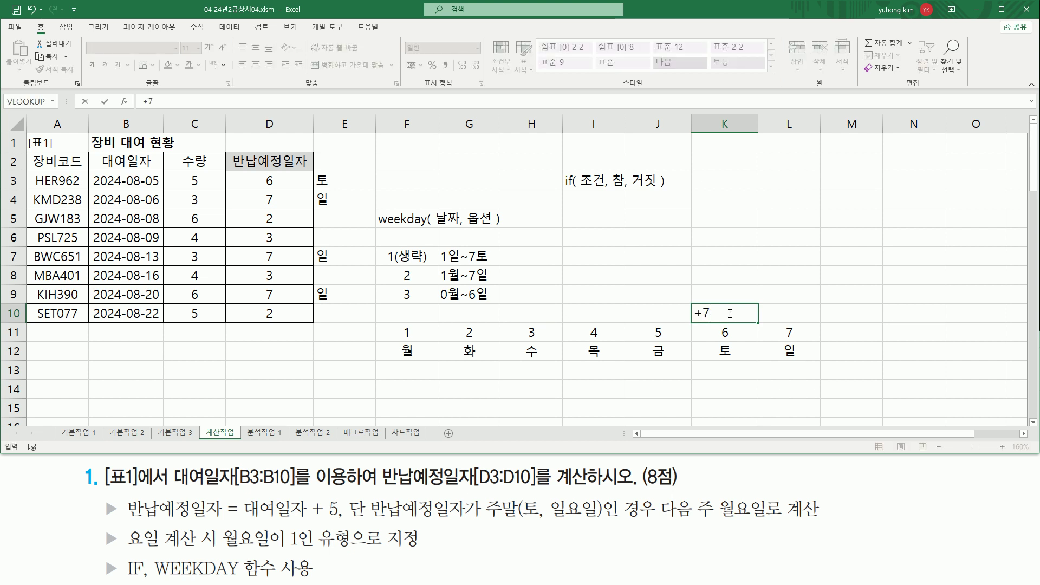
text(7)
key(Home)
text(eo)
key(BackSpace)
key(BackSpace)
text(댕여일자)
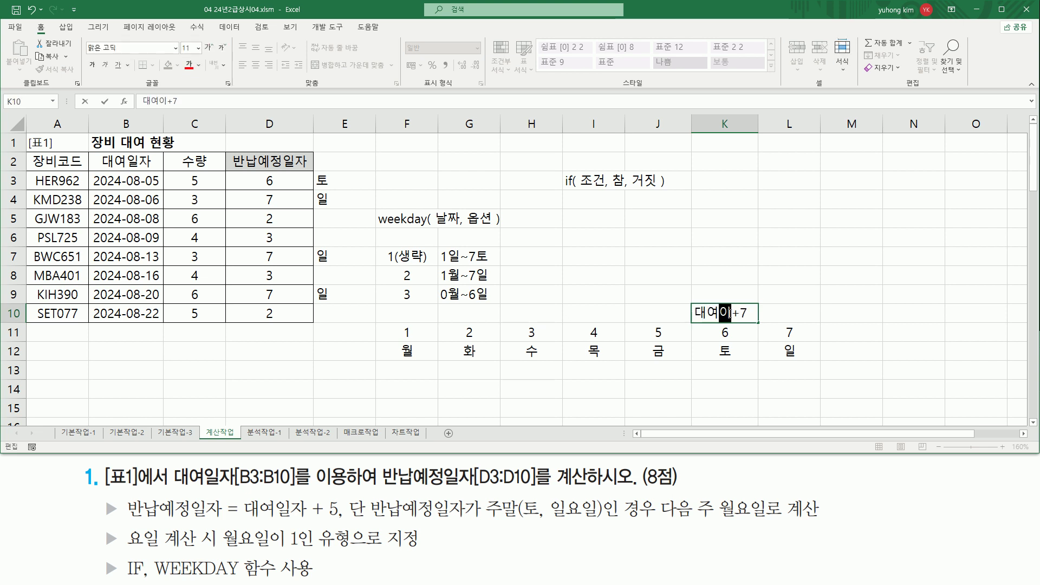
key(ctrl+Return)
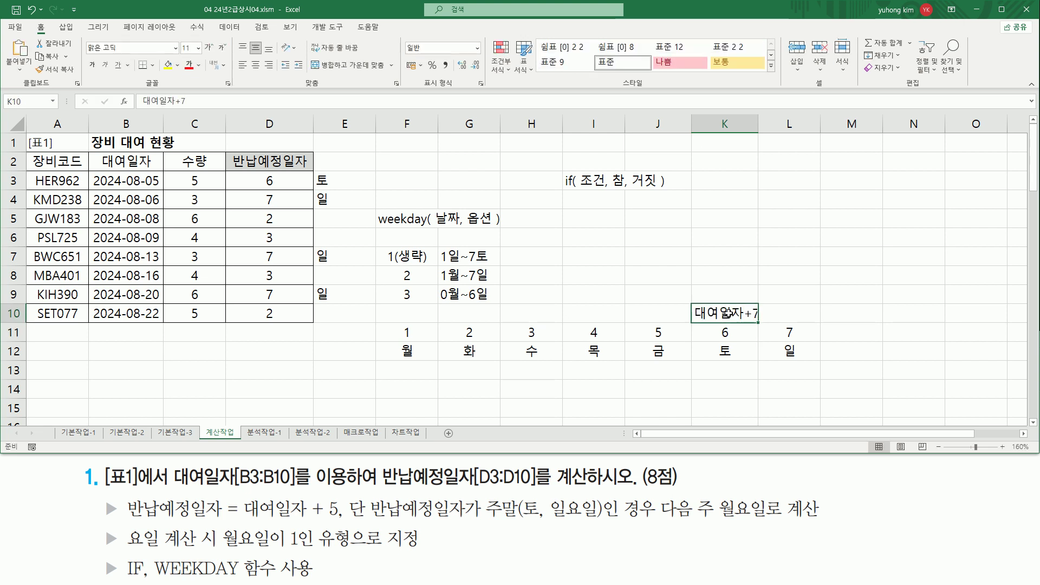
drag(312, 519, 339, 519)
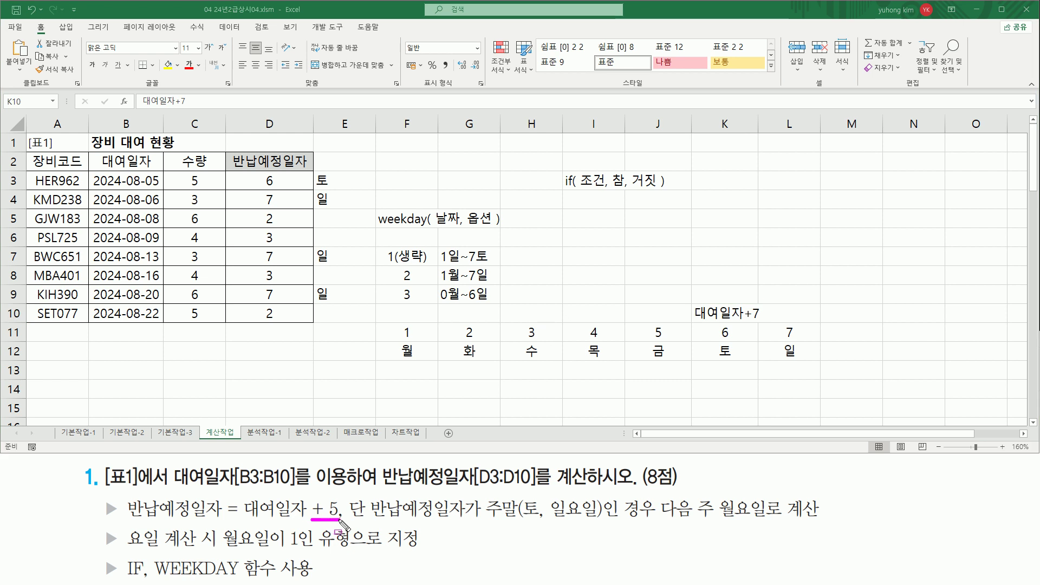
drag(746, 320, 761, 320)
drag(663, 522, 792, 522)
key(Escape)
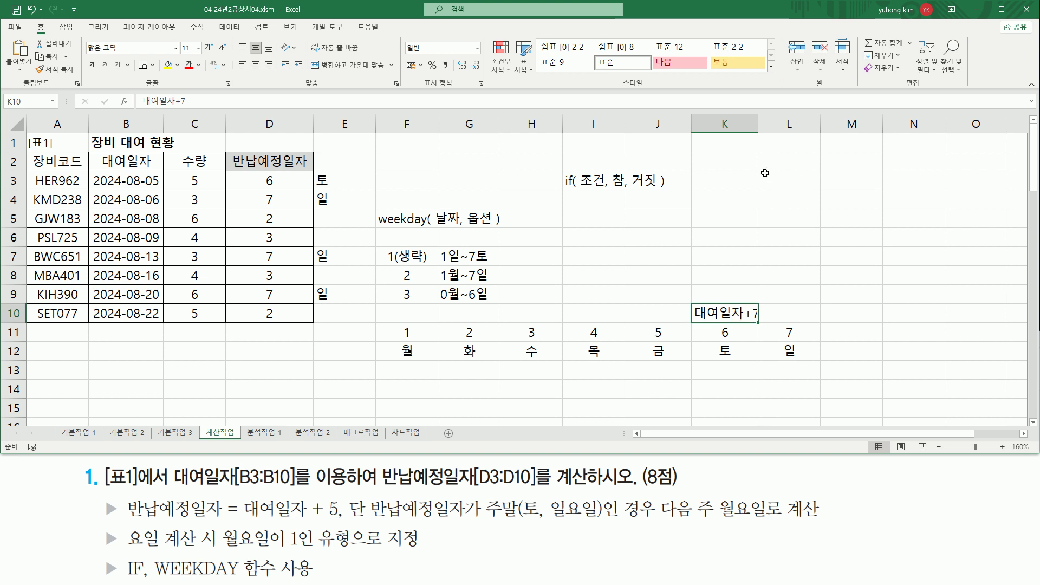
Widen column K to fit its note and begin the text "대여일자 +" in L10, above the Sunday number.
drag(758, 136, 769, 133)
click(785, 307)
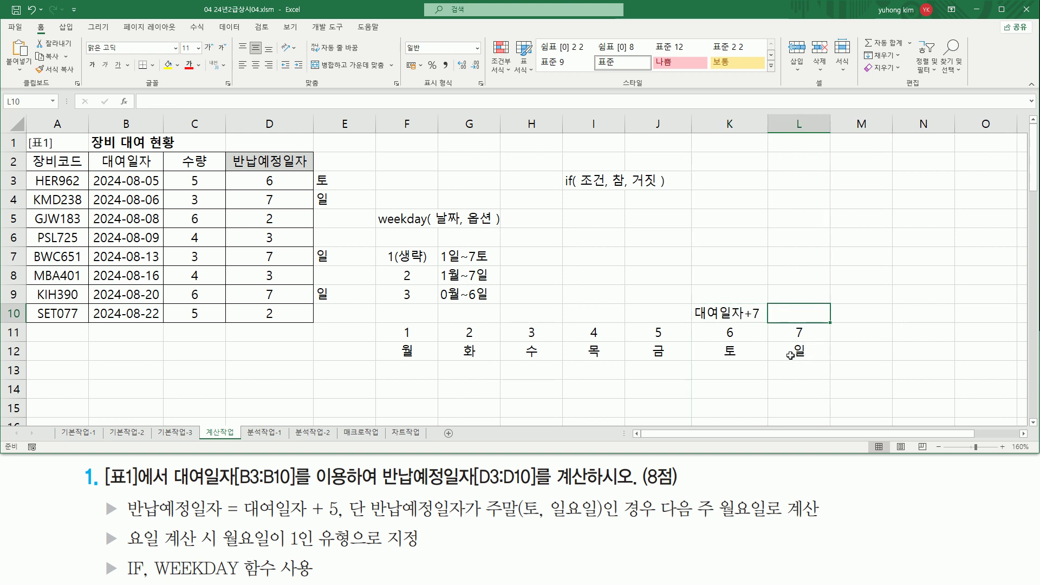
text(대영)
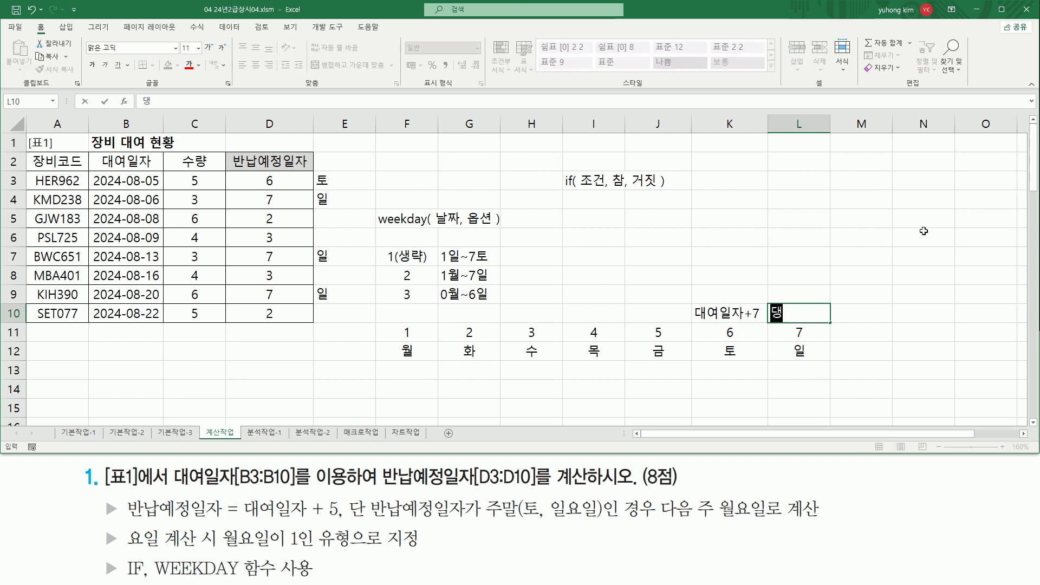
text(일자)
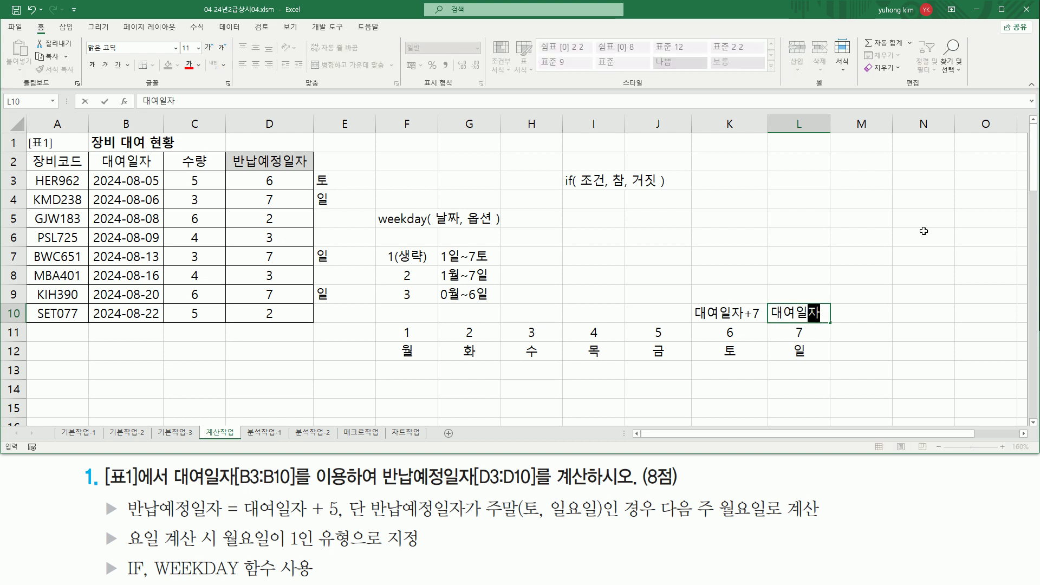
text( +)
Complete the note above the Sunday number in L10 as the text "대여일자 +6".
drag(309, 518, 341, 518)
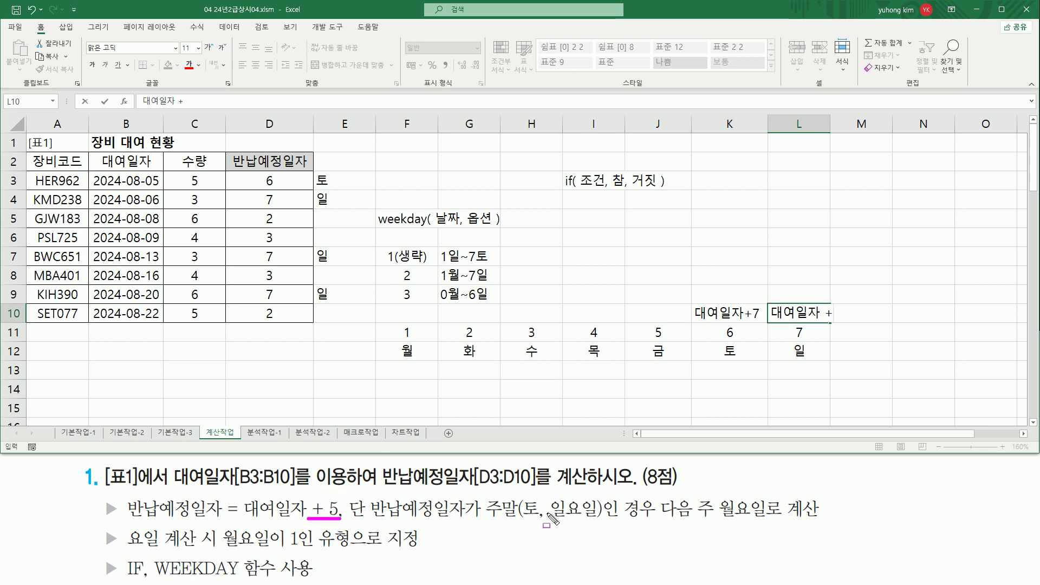
drag(550, 518, 595, 518)
drag(713, 519, 766, 520)
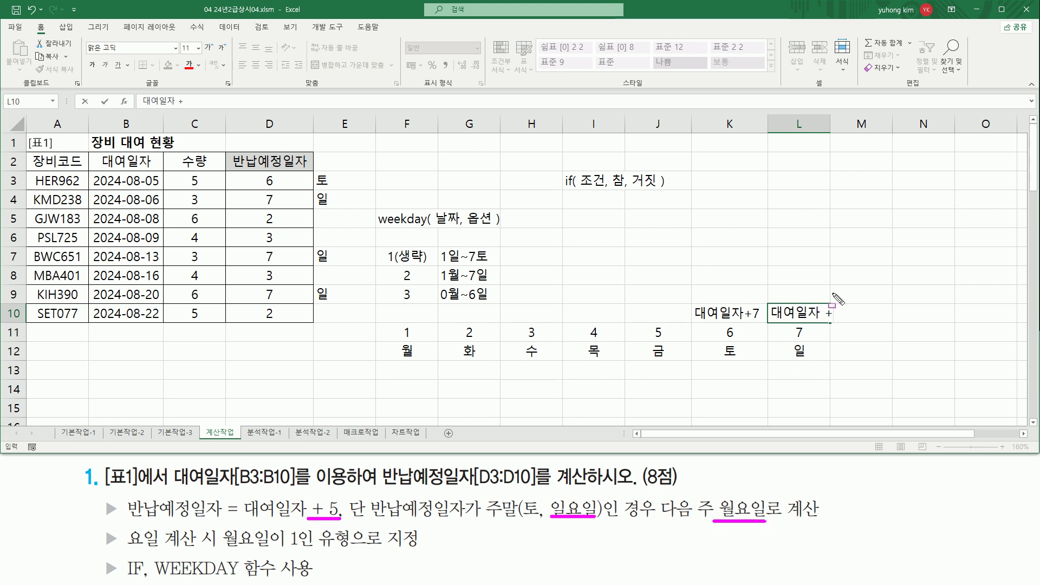
key(Escape)
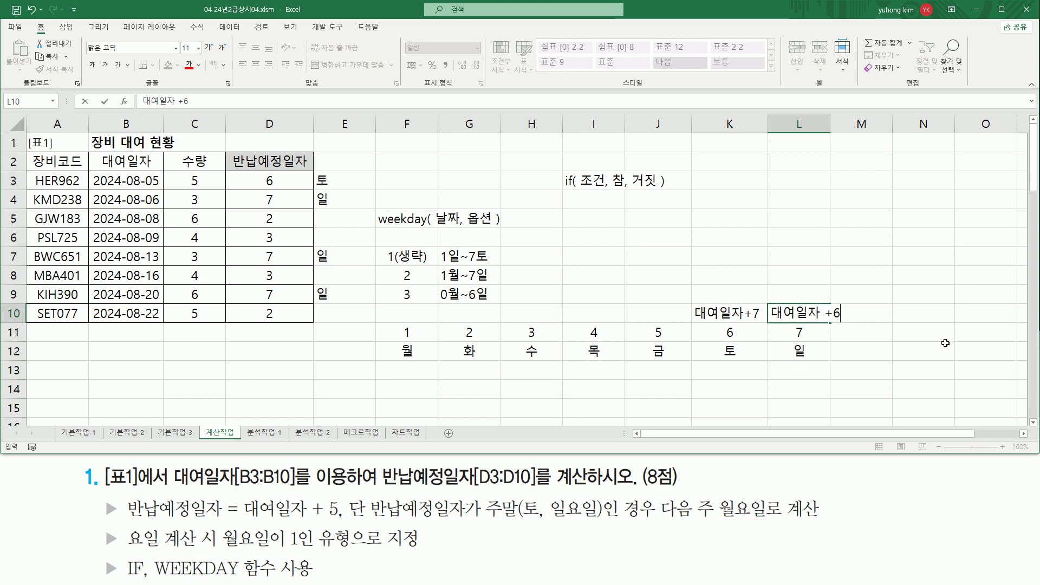
key(Return)
Enter the note "대여일자 +5" as text in M8 for the non-weekday-shifted case.
click(679, 228)
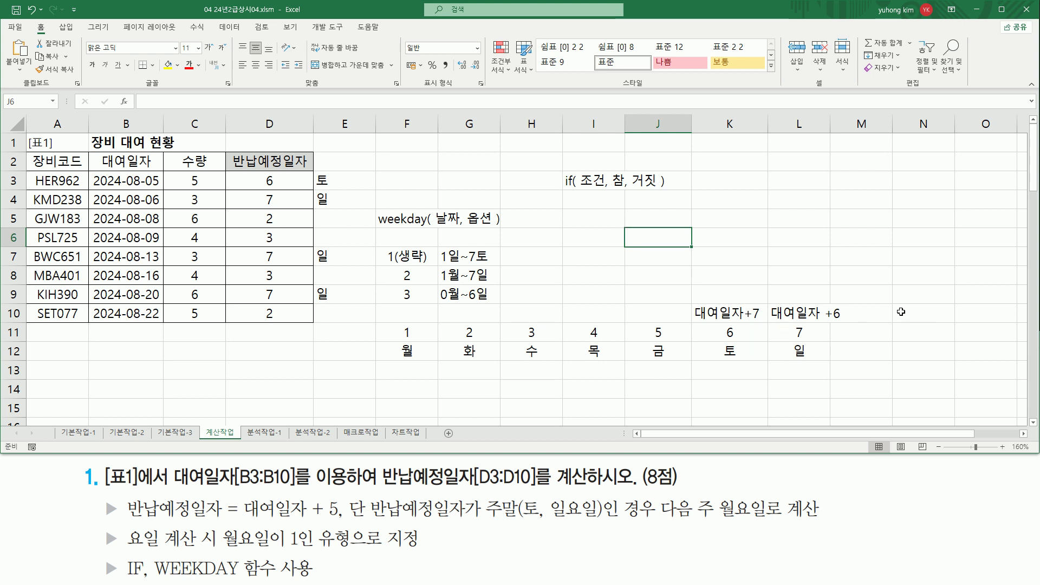
click(873, 274)
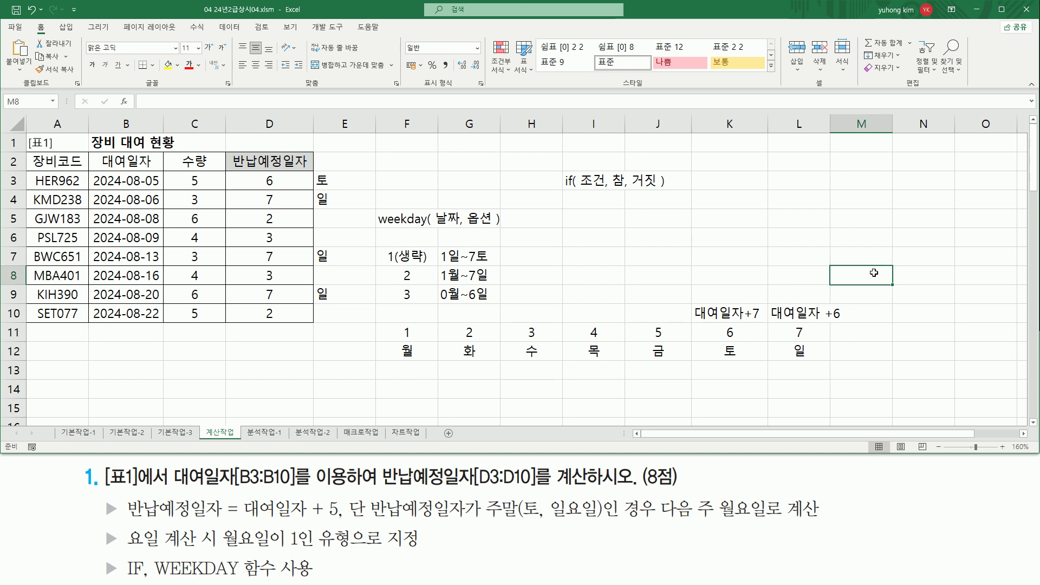
text(대여)
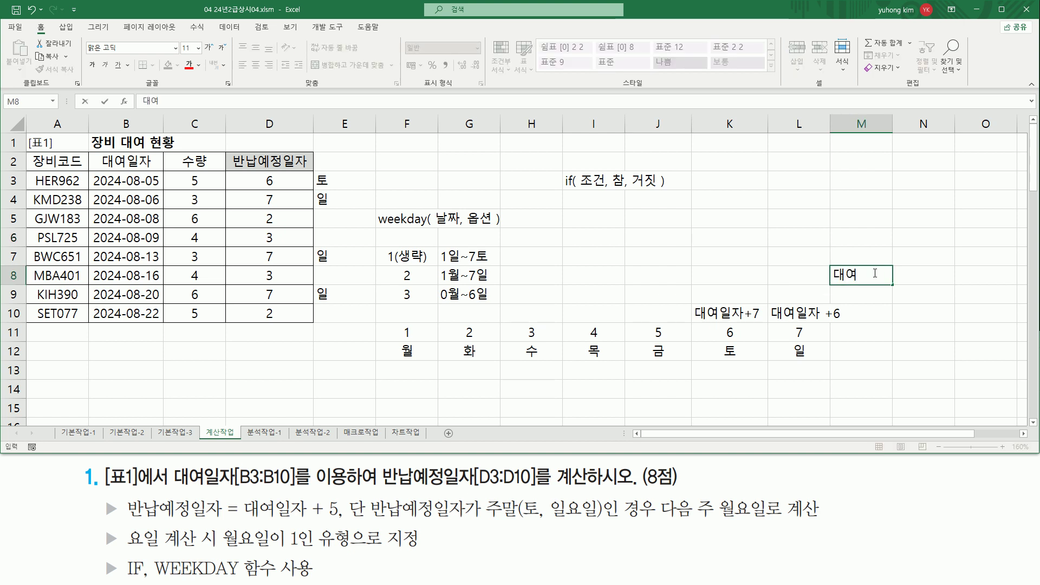
text(일자 +5)
key(Return)
drag(240, 519, 348, 523)
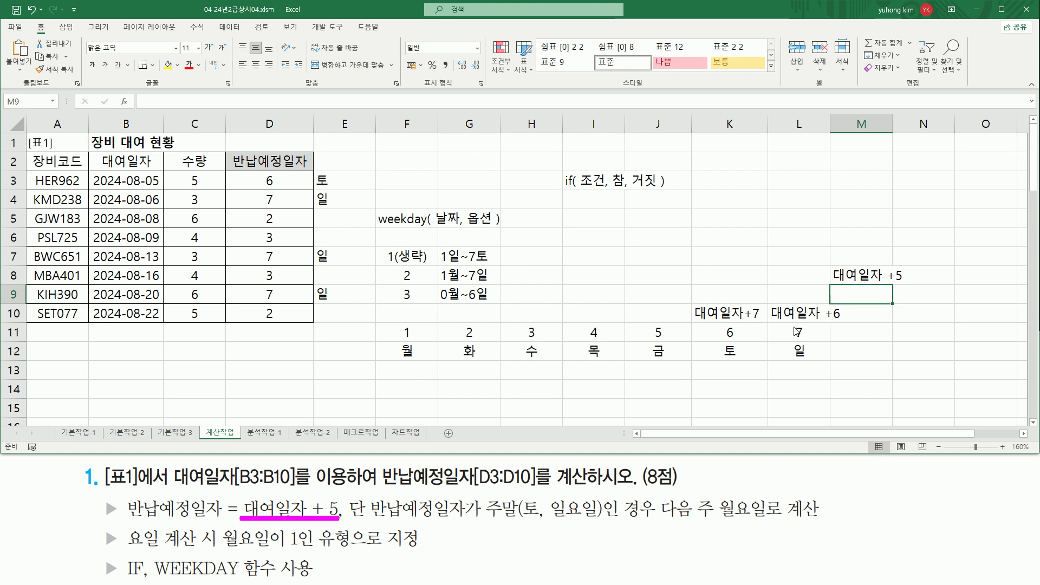
key(Escape)
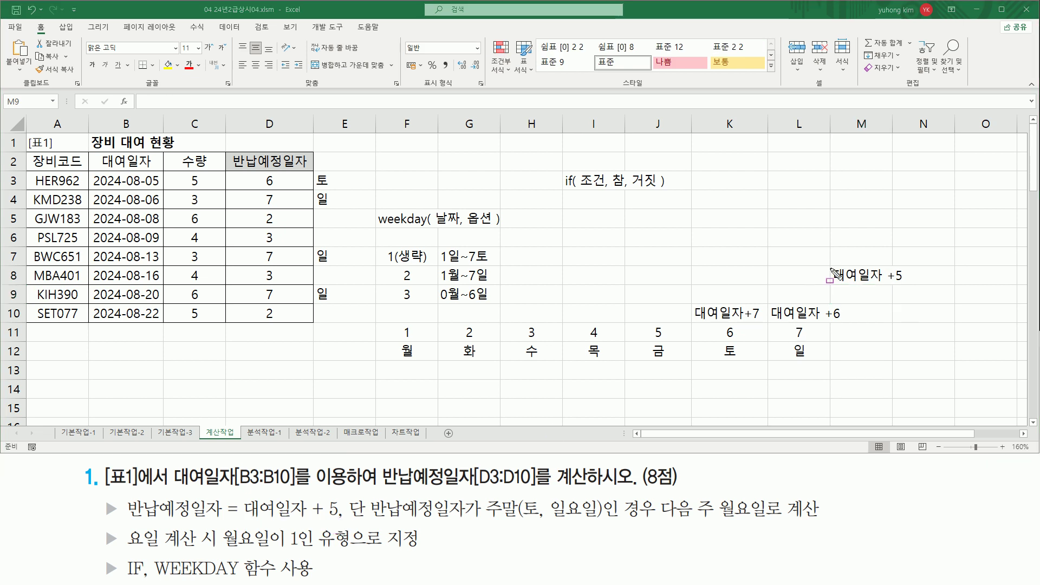
drag(829, 264, 907, 286)
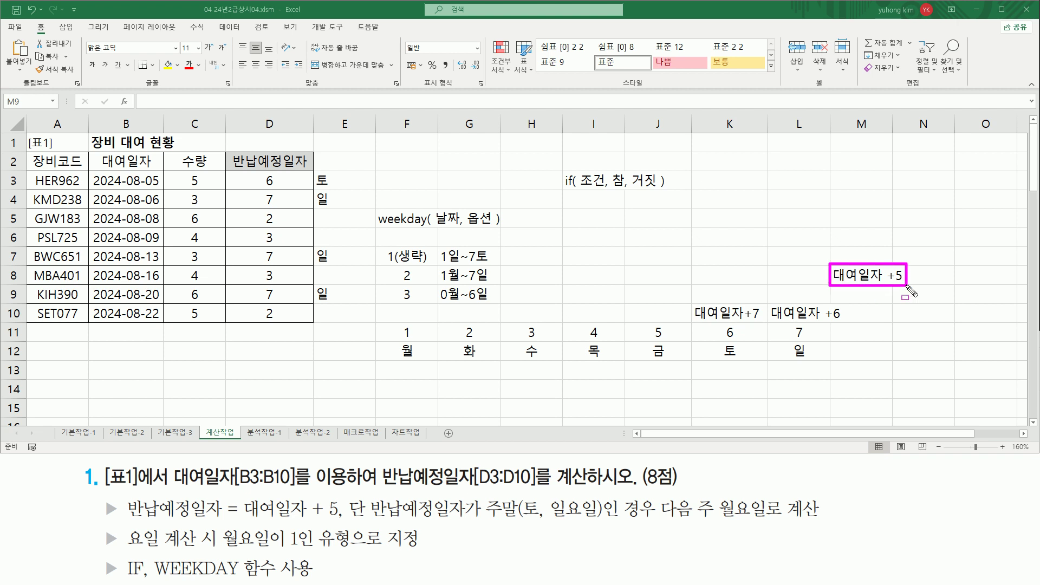
mouse_move(770, 305)
mouse_down()
mouse_move(770, 320)
mouse_move(852, 306)
mouse_move(851, 323)
mouse_up()
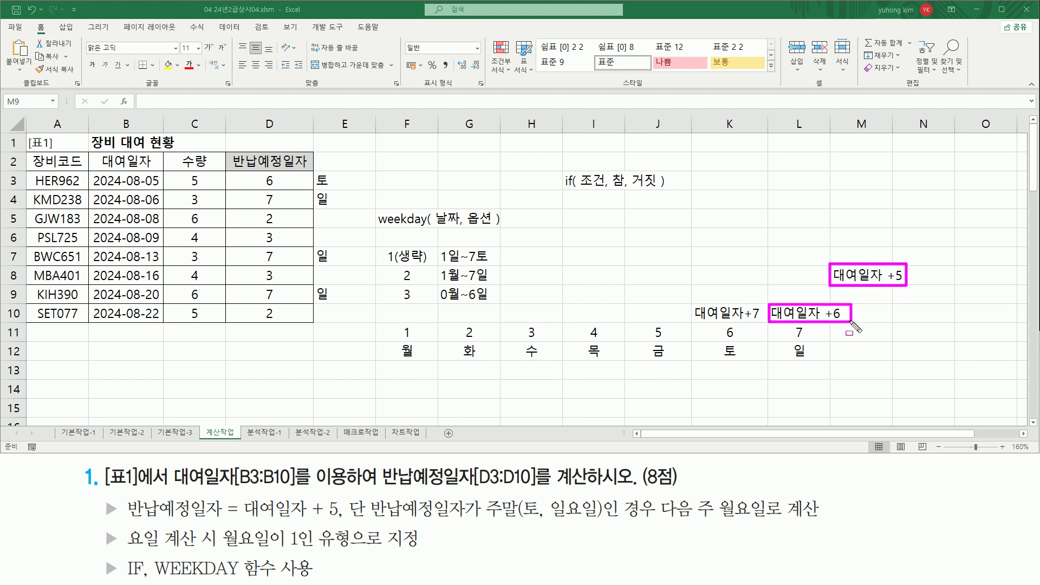
mouse_move(692, 304)
mouse_down()
mouse_move(700, 324)
mouse_move(762, 304)
mouse_move(767, 324)
mouse_up()
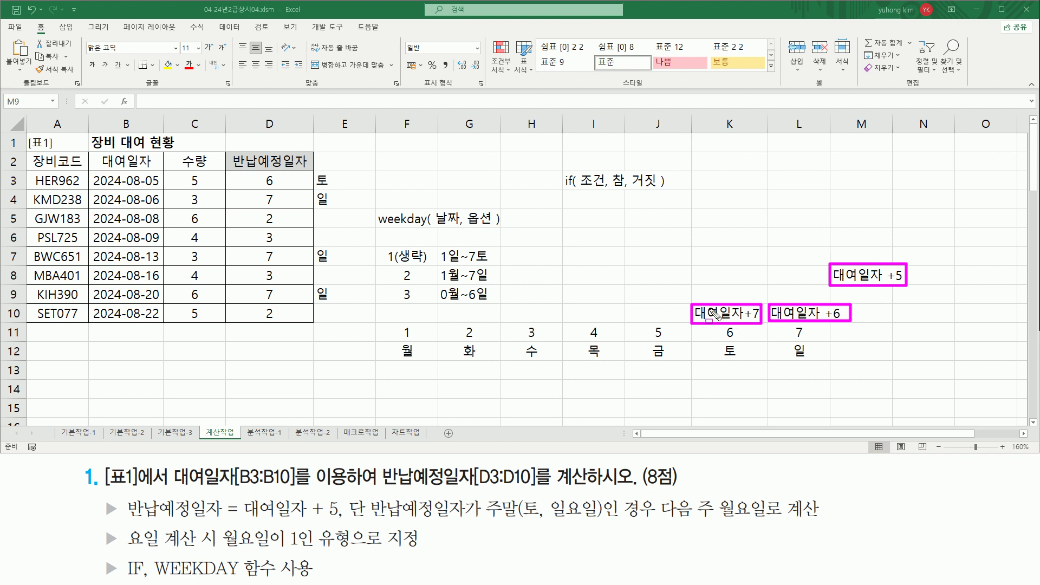
drag(562, 189, 665, 188)
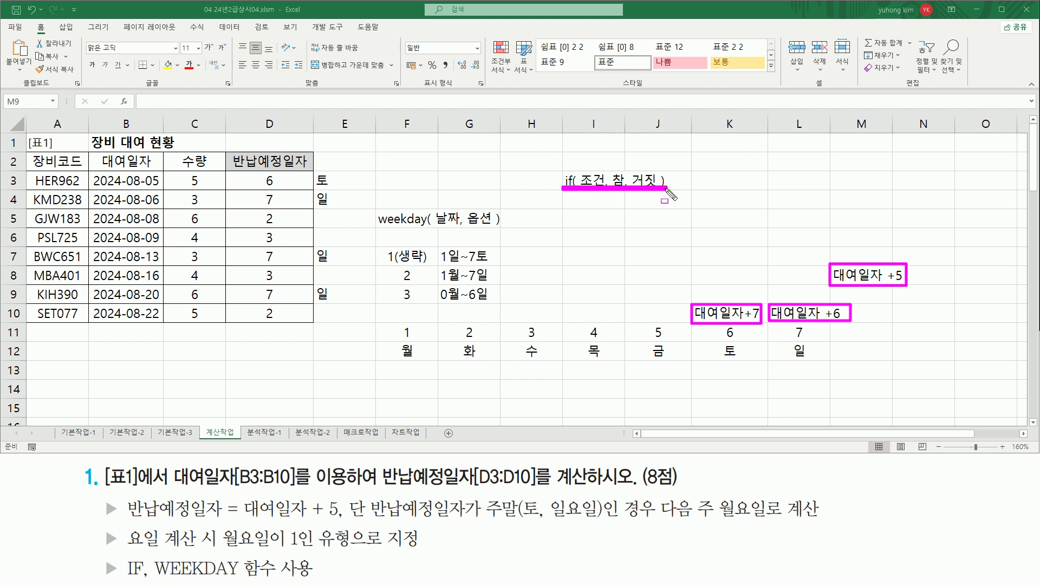
key(Escape)
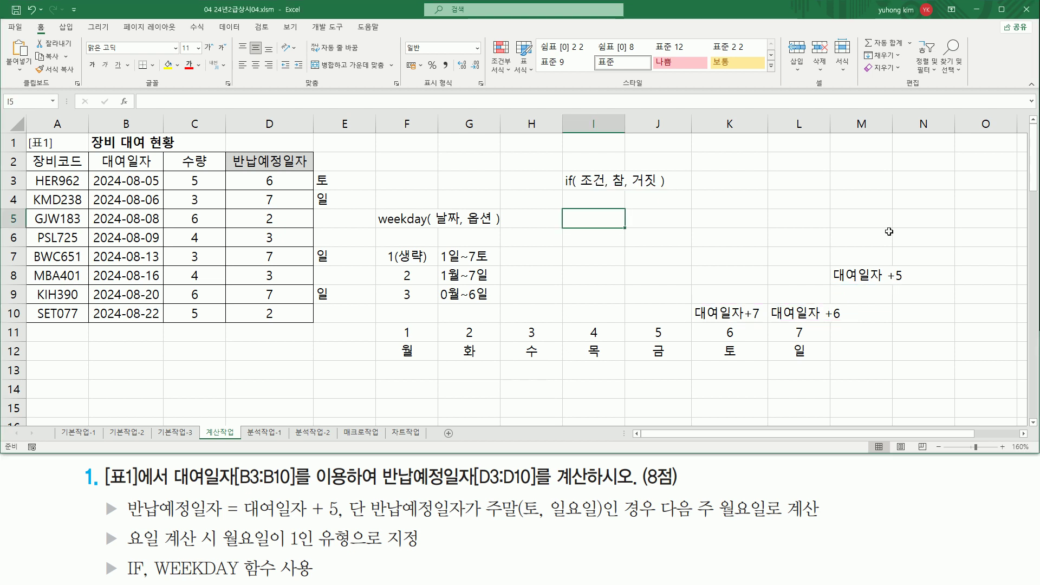
Begin the text outline of the formula in I5 with the Saturday case "if( =6 , 대여일자+7,".
text(if(  =6)
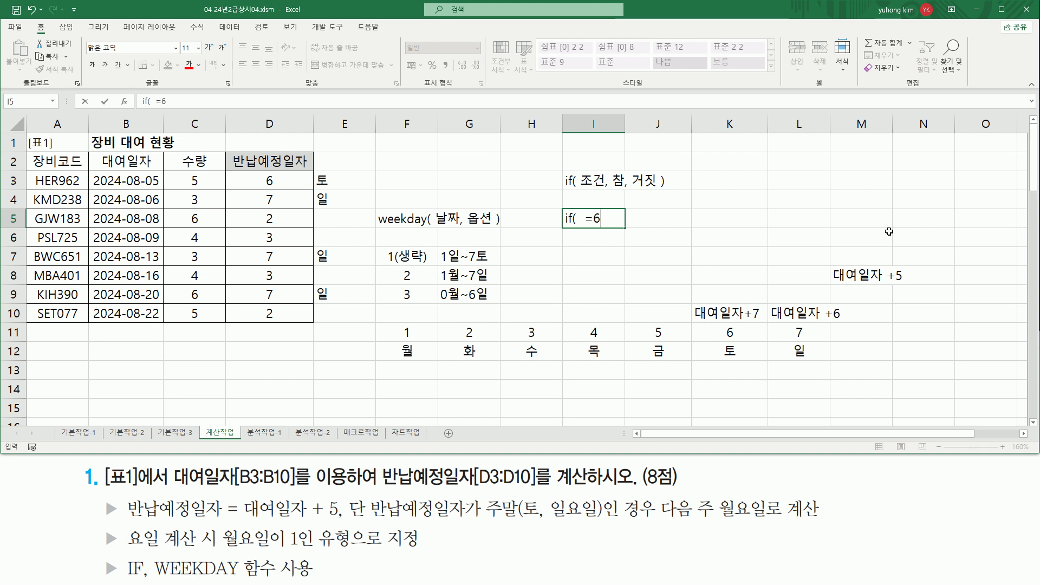
drag(716, 326, 746, 358)
key(Escape)
text(,)
drag(692, 321, 762, 321)
key(Escape)
text(대열)
key(BackSpace)
text(일자+7)
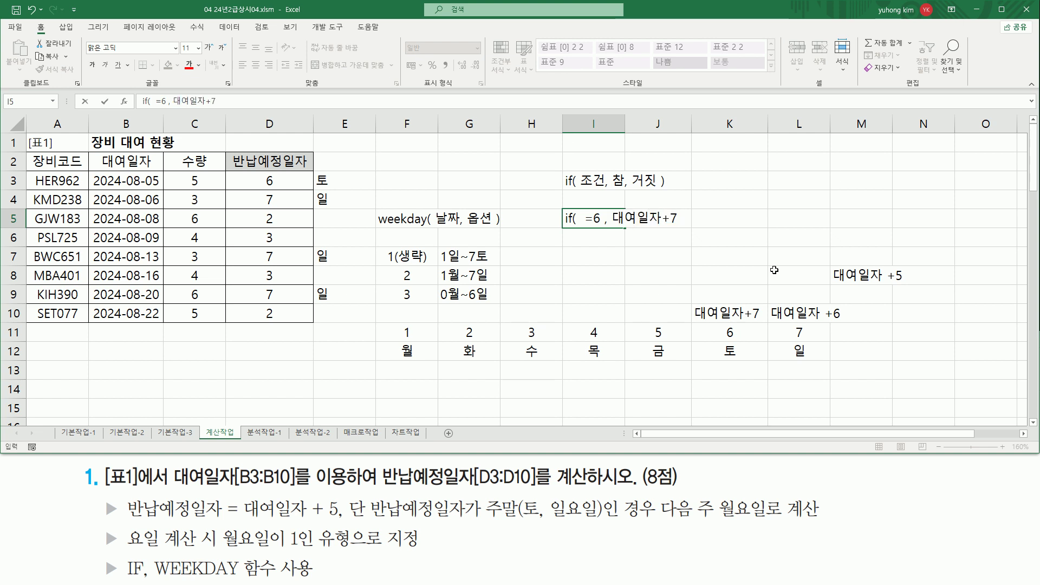
text(,)
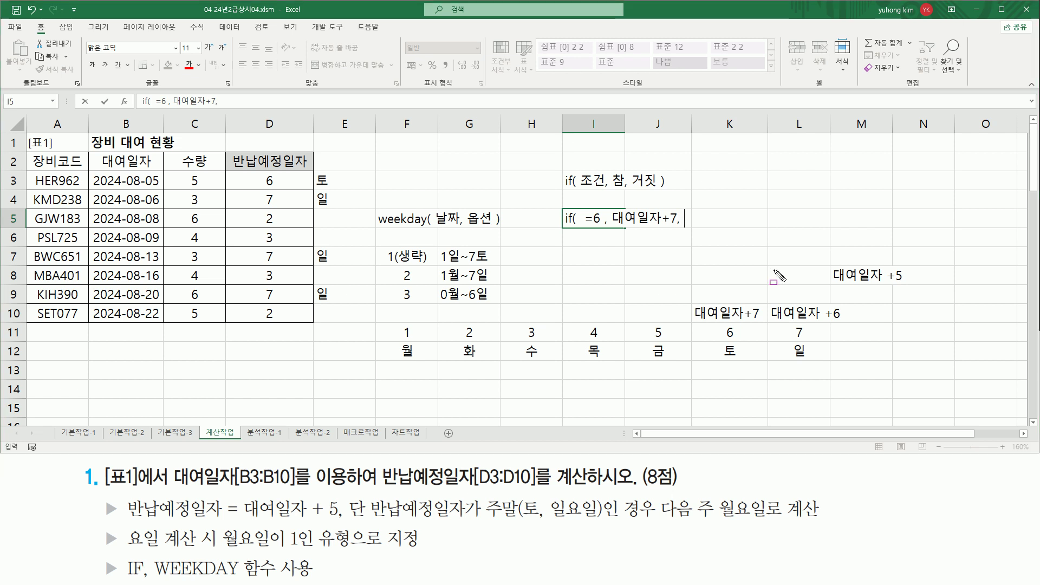
Continue the I5 outline with a nested Sunday case "if( =7 , 대여일자 +6,".
drag(773, 321, 841, 321)
drag(831, 281, 906, 281)
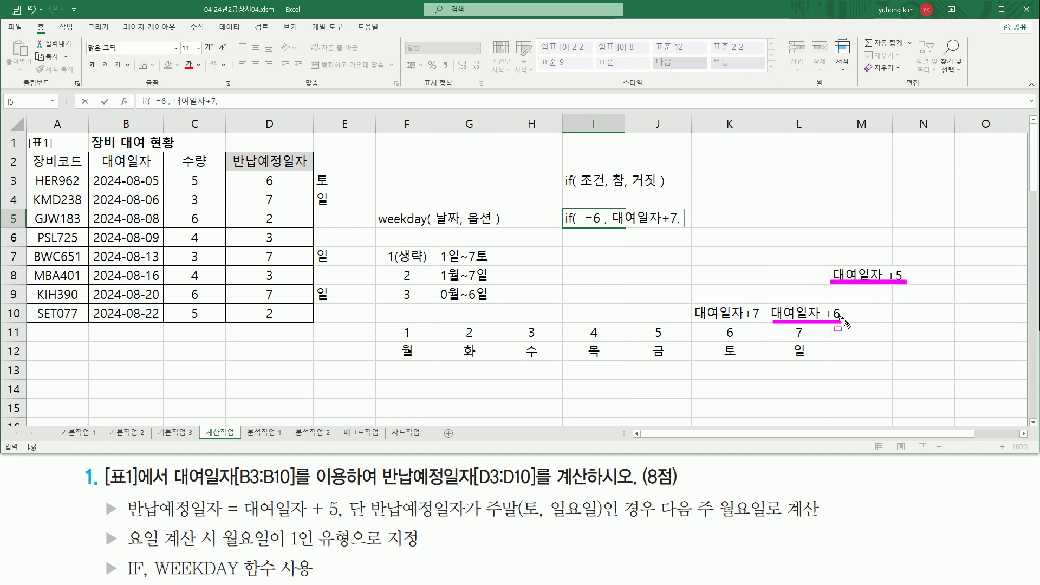
drag(581, 222, 602, 231)
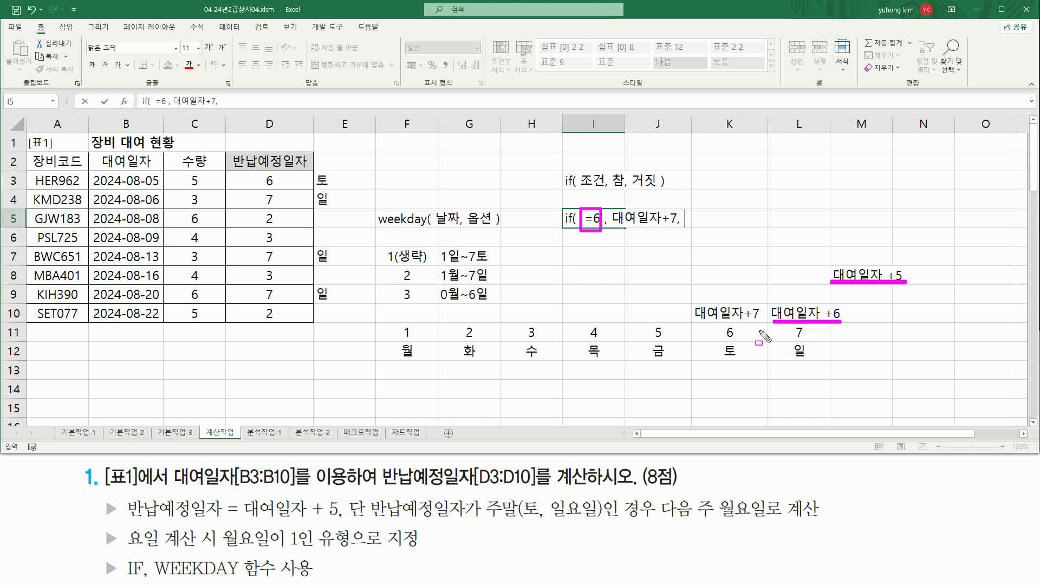
key(Escape)
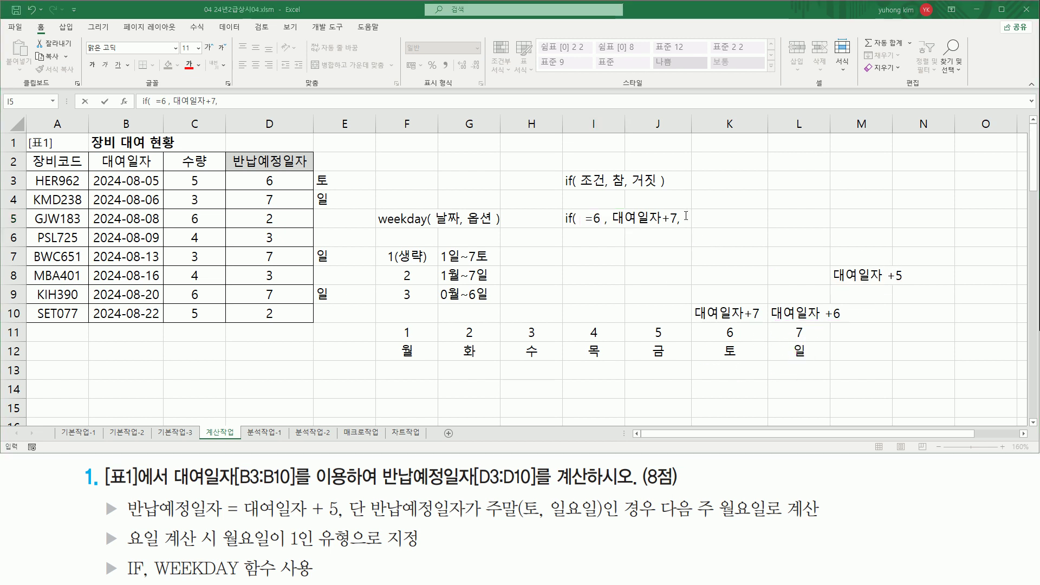
text(if)
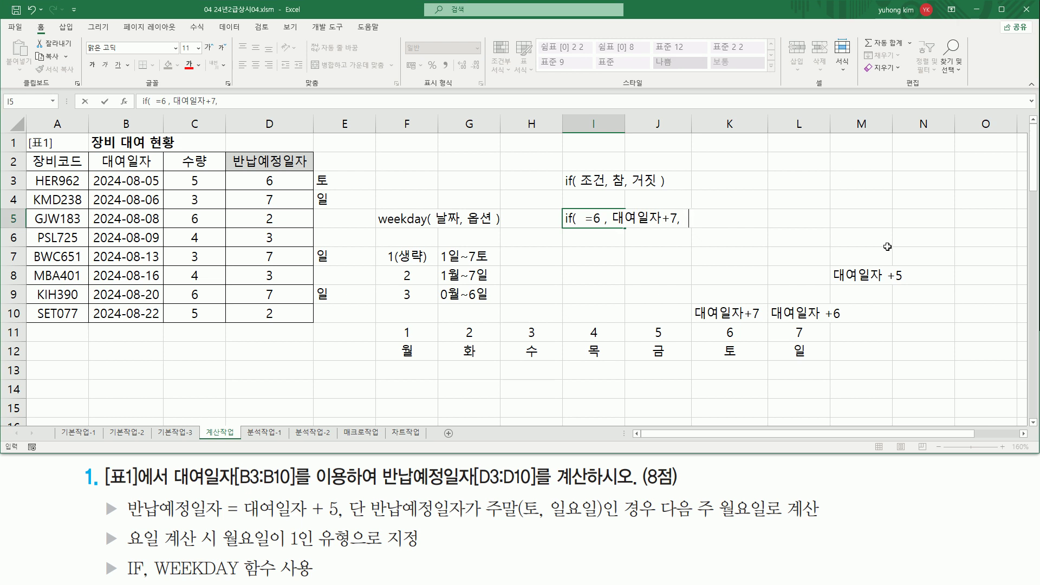
text((  =7 ,)
text(대여일)
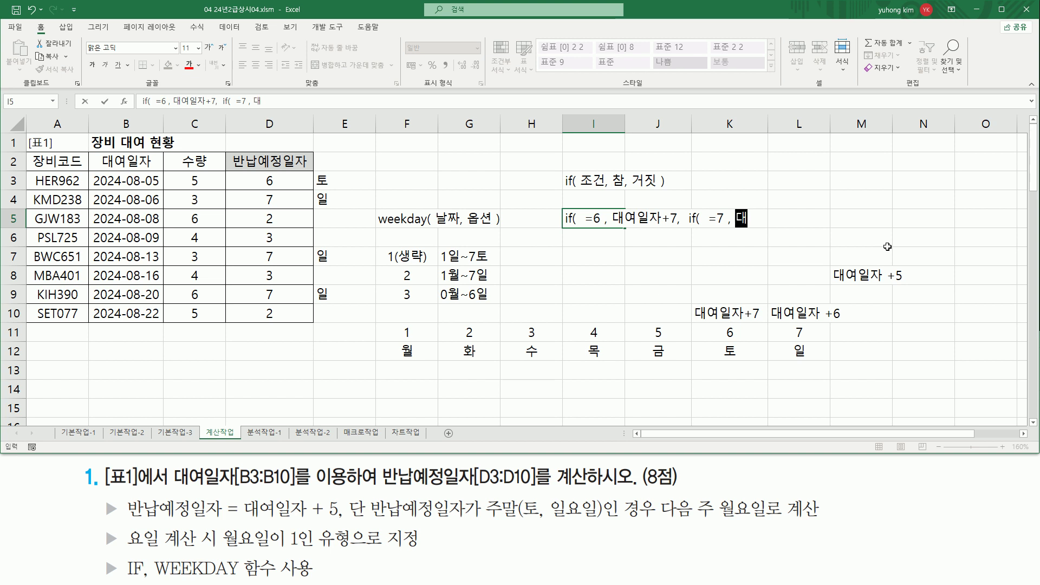
text(자 )
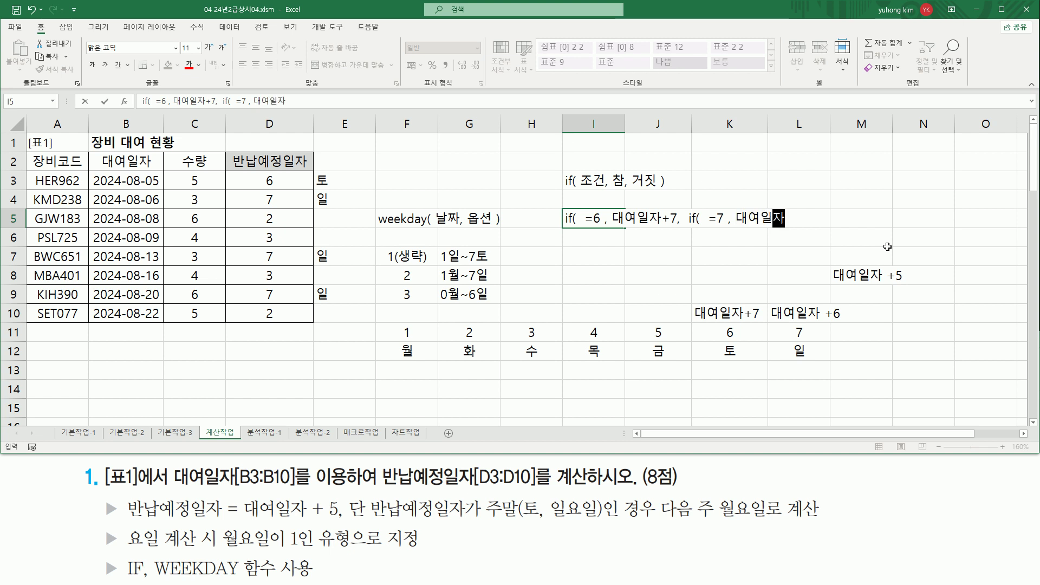
text(+6,)
Finish the I5 outline with the otherwise case "대여일자 +5" and two closing parentheses.
drag(580, 224, 600, 223)
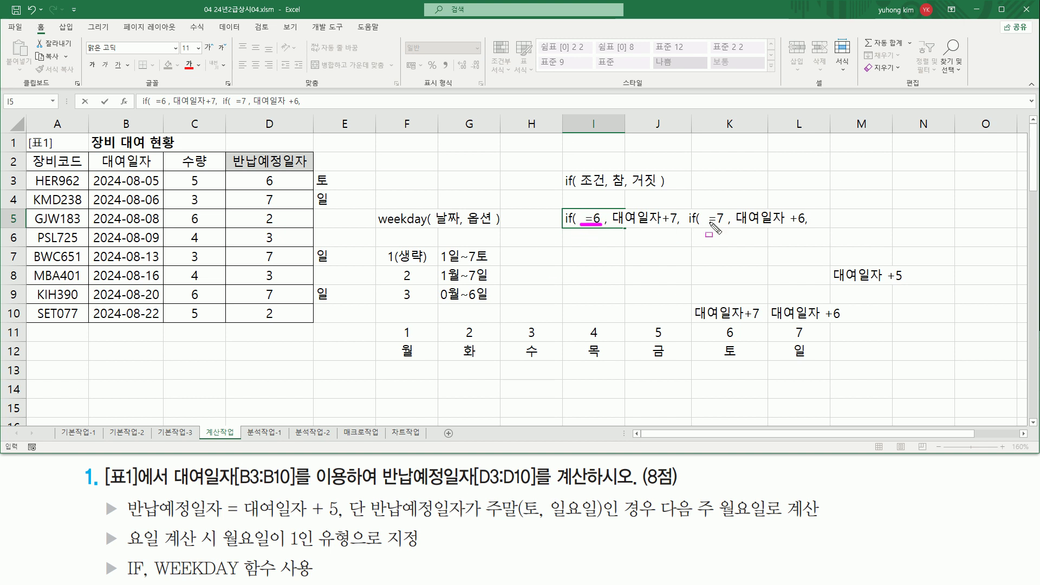
drag(706, 224, 723, 224)
key(Escape)
text(대열)
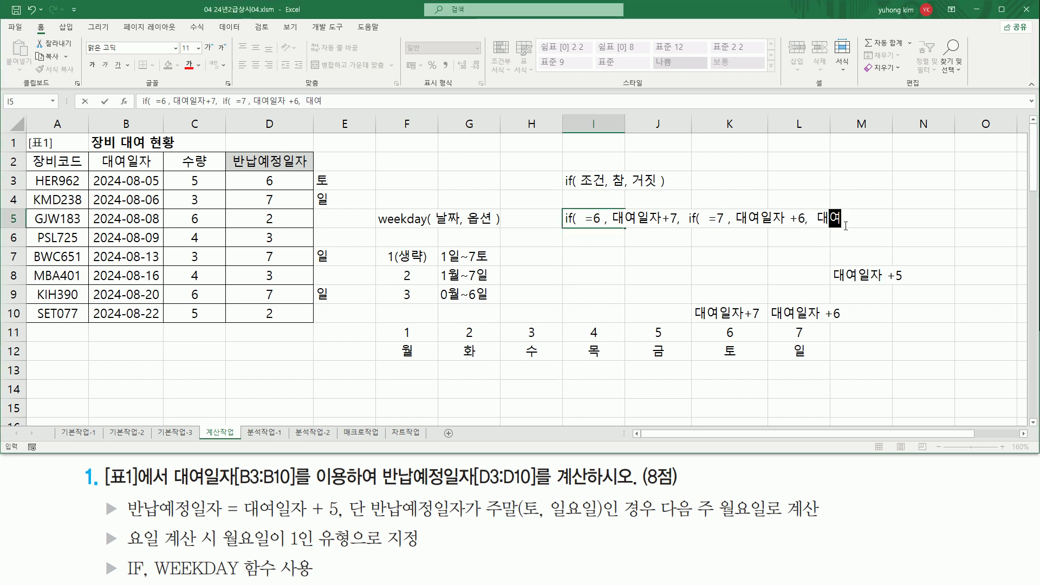
key(BackSpace)
text(일자 +)
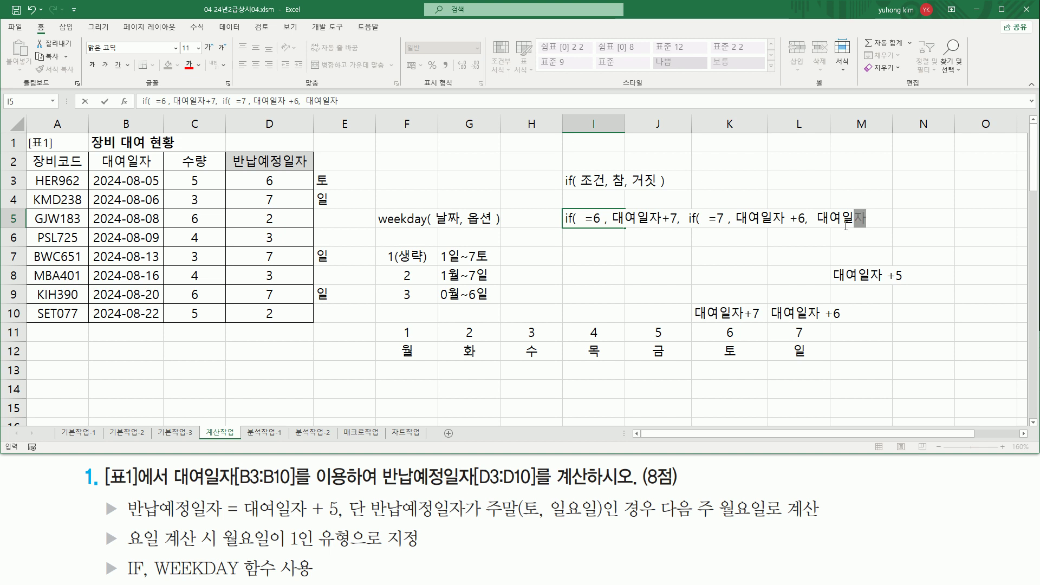
text(5  )  ))
click(591, 253)
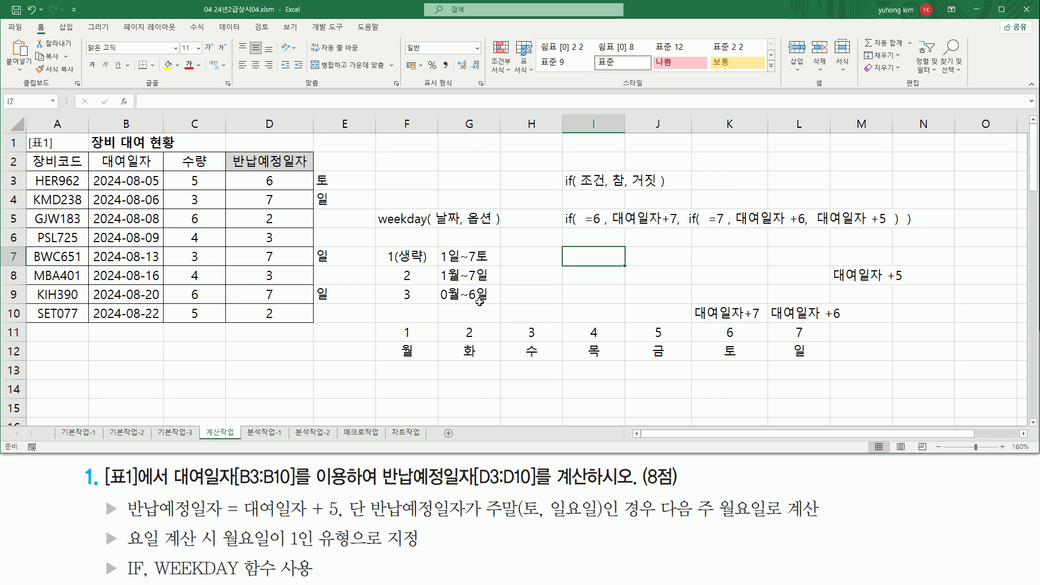
click(252, 184)
mouse_move(242, 525)
mouse_down()
mouse_move(350, 528)
mouse_move(346, 501)
mouse_up()
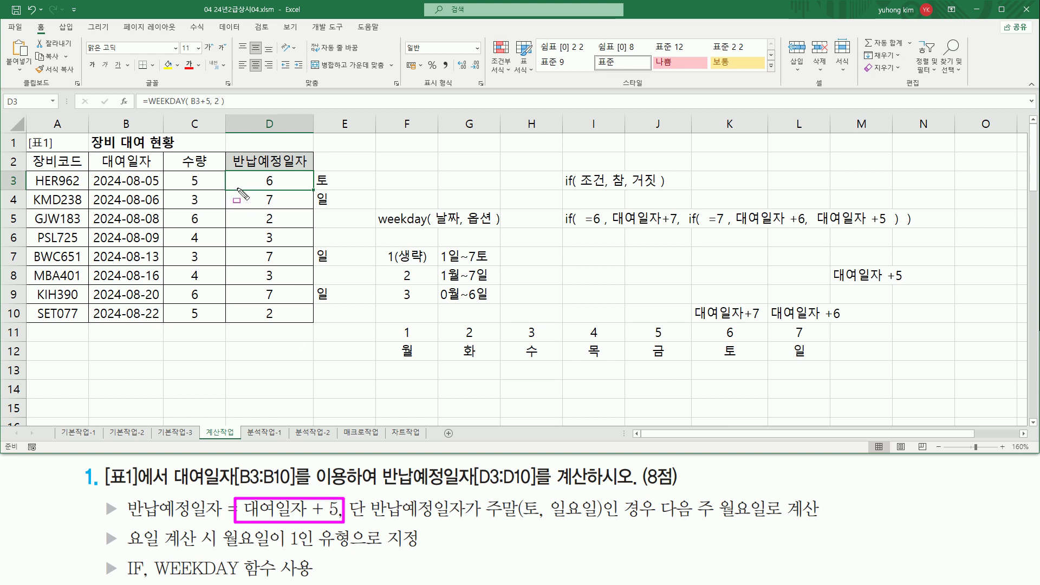
drag(234, 174, 309, 324)
key(Escape)
Cut the WEEKDAY expression out of D3, enter =B3+5 in its place and fill it down to D10.
click(276, 186)
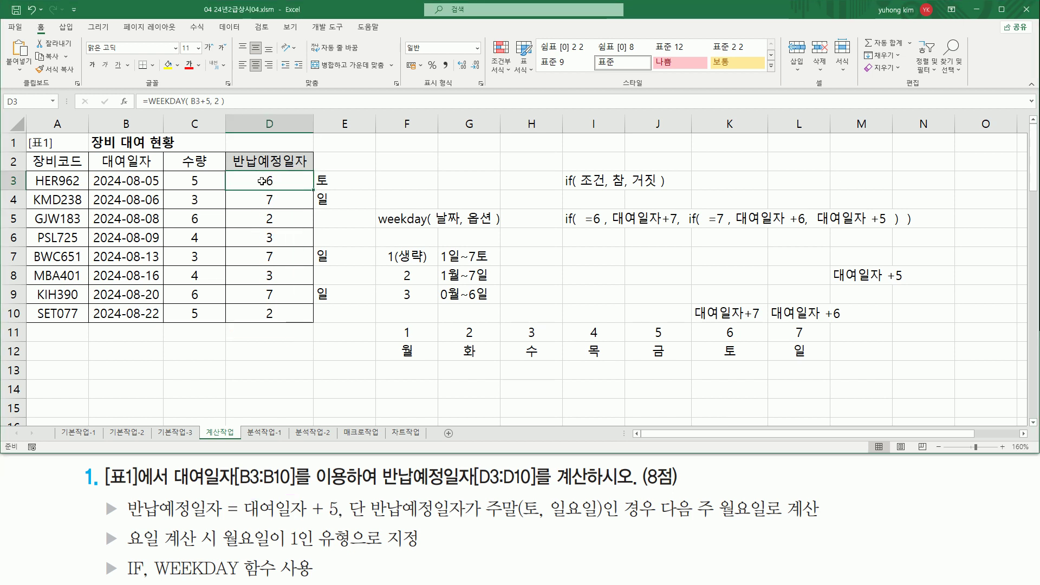
double_click(262, 181)
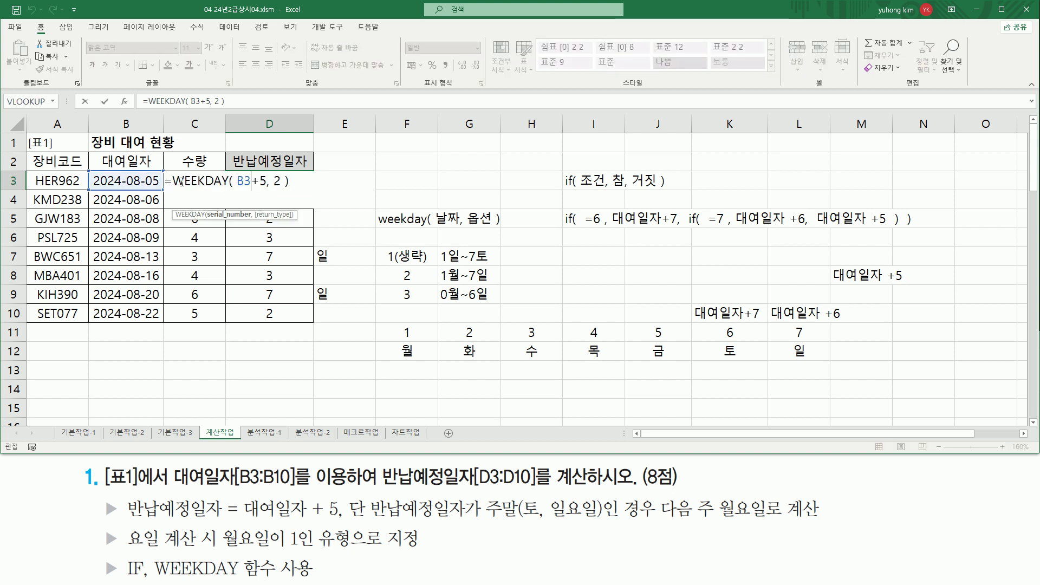
drag(172, 181, 442, 186)
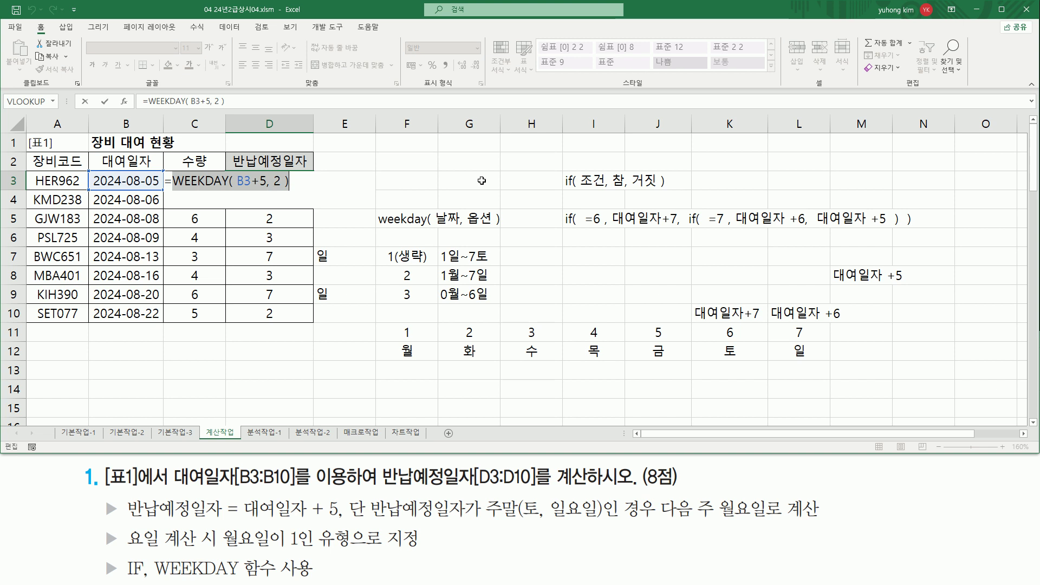
key(ctrl+x)
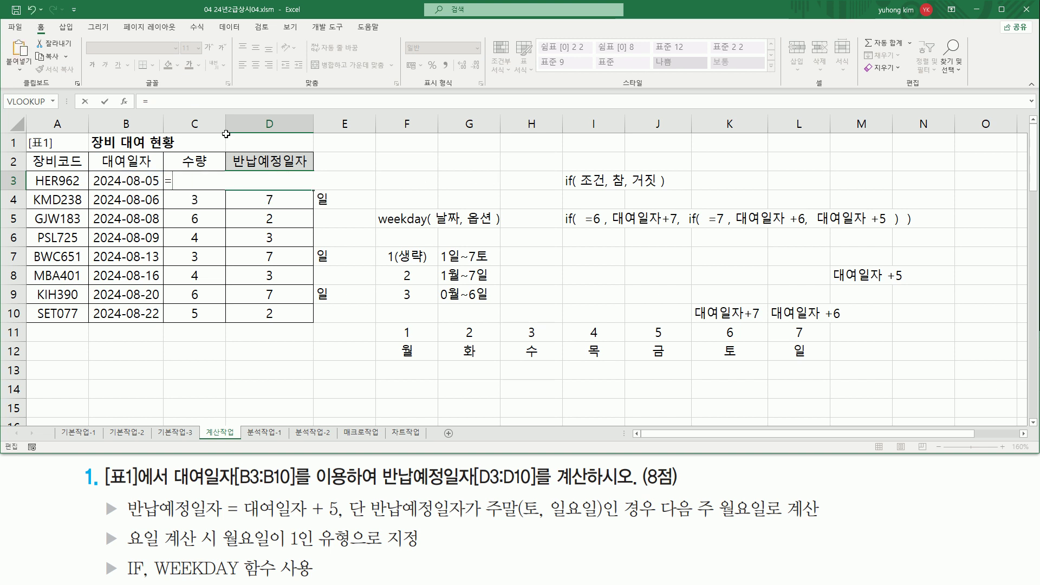
click(120, 182)
text(+5)
key(Return)
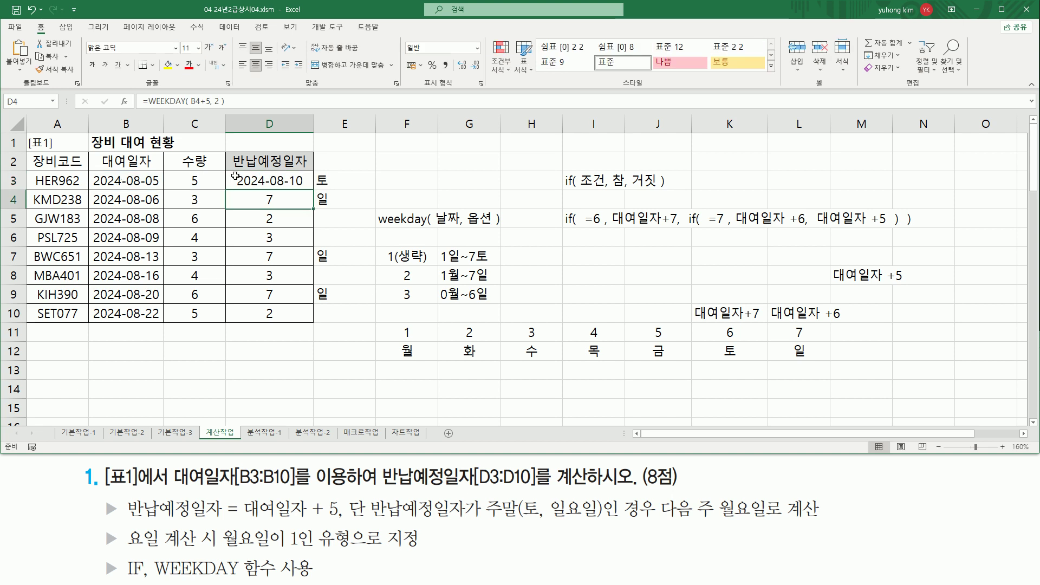
click(276, 185)
drag(313, 190, 312, 323)
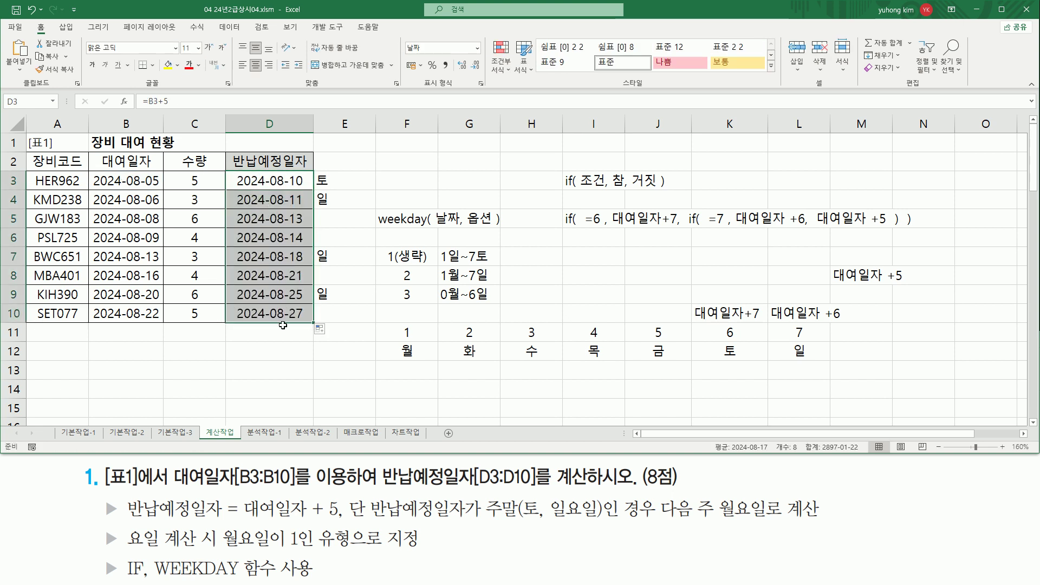
Replace the formula in D3 with the start of an IF whose test is WEEKDAY( B3+5, 2 ).
double_click(293, 181)
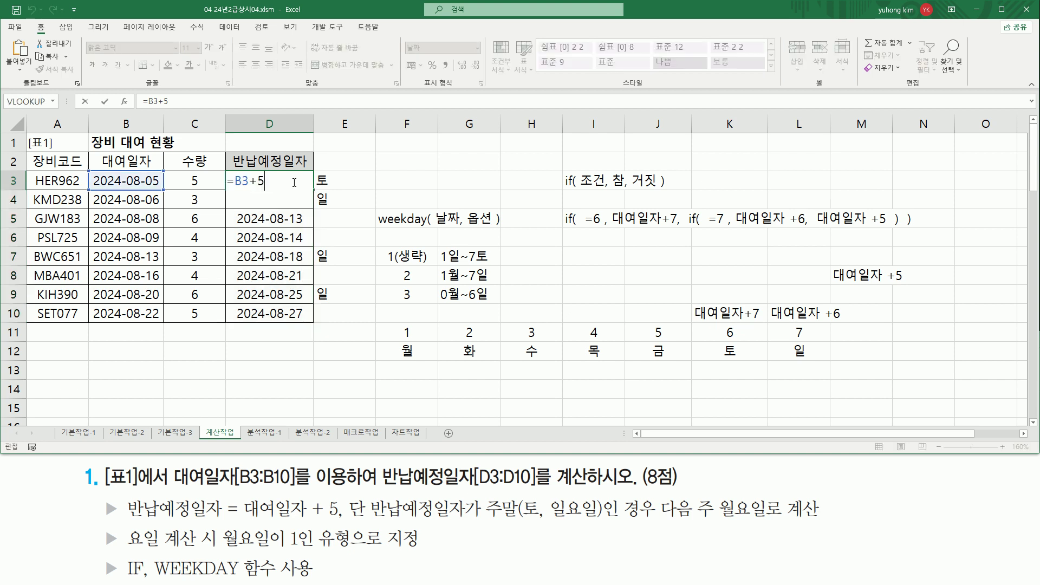
drag(264, 181, 235, 181)
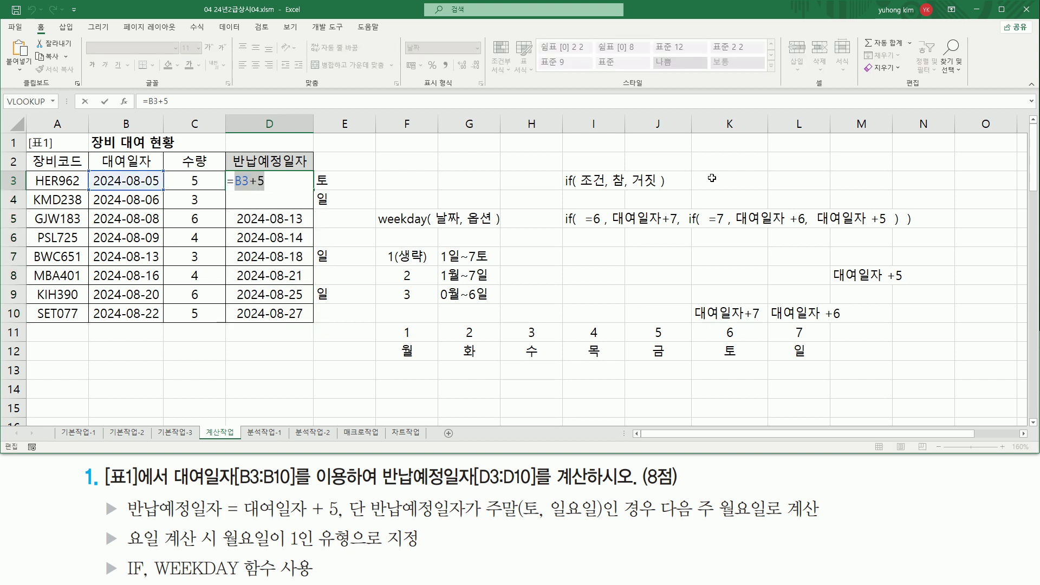
key(BackSpace)
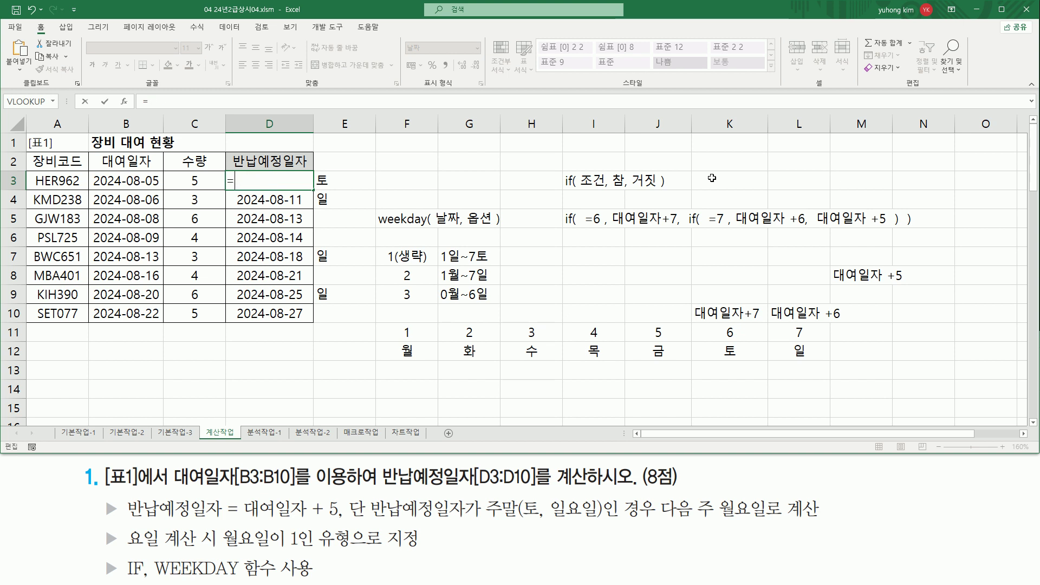
text(if()
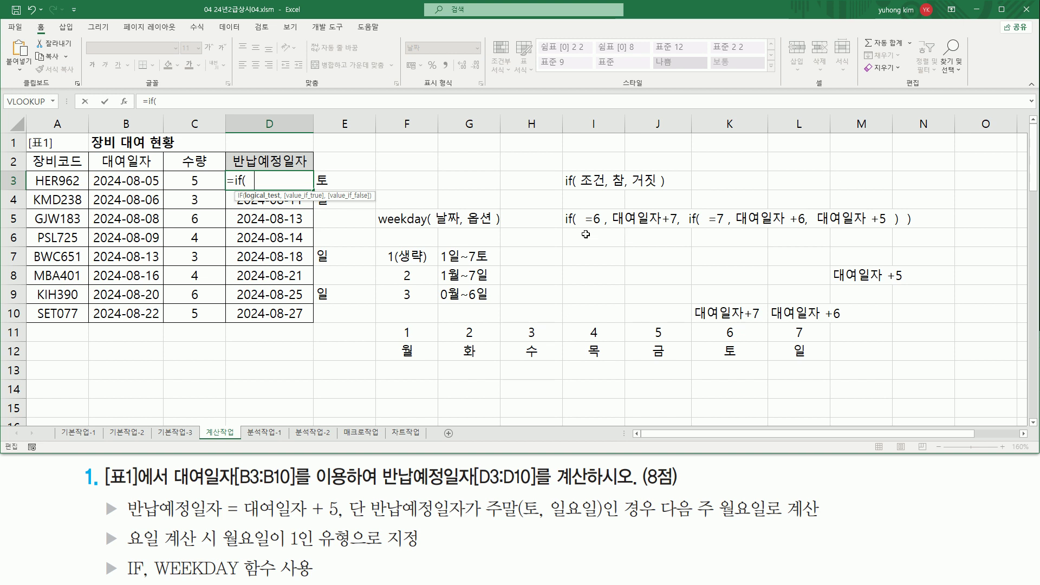
drag(581, 228, 600, 228)
key(Escape)
text(WEEKDAY( B3+5, 2 ))
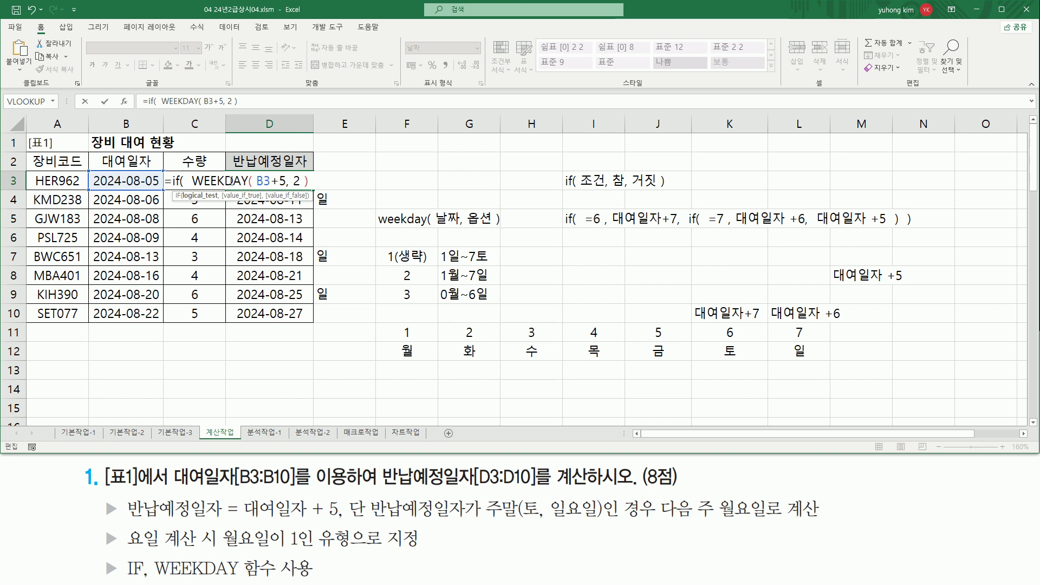
Complete the Saturday case in the D3 formula by comparing WEEKDAY with 6 and returning B3+7.
drag(257, 181, 282, 182)
drag(193, 181, 320, 181)
click(320, 181)
key(alt+Return)
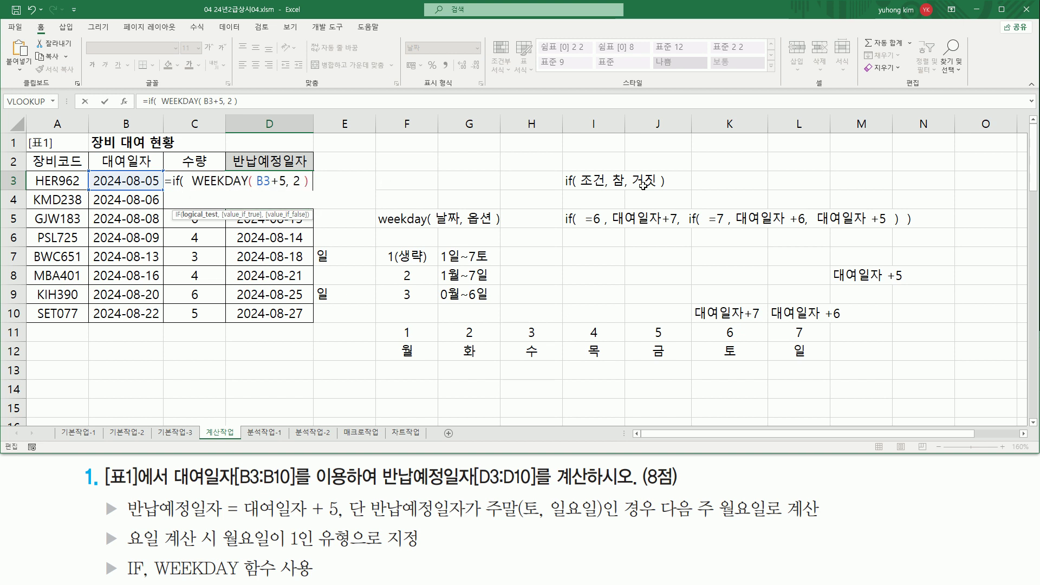
text(=6)
drag(708, 324, 741, 374)
key(Escape)
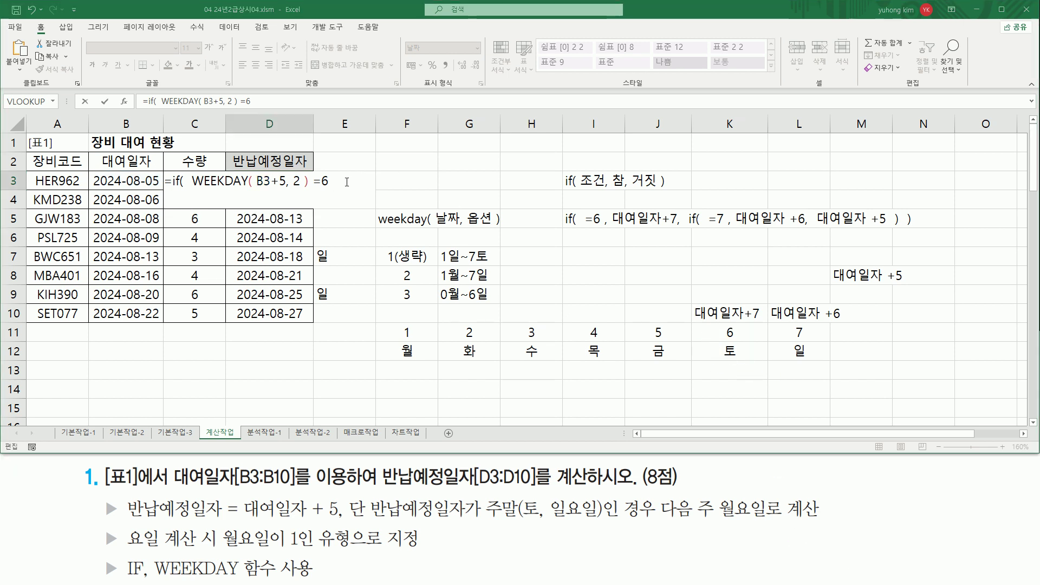
text(,)
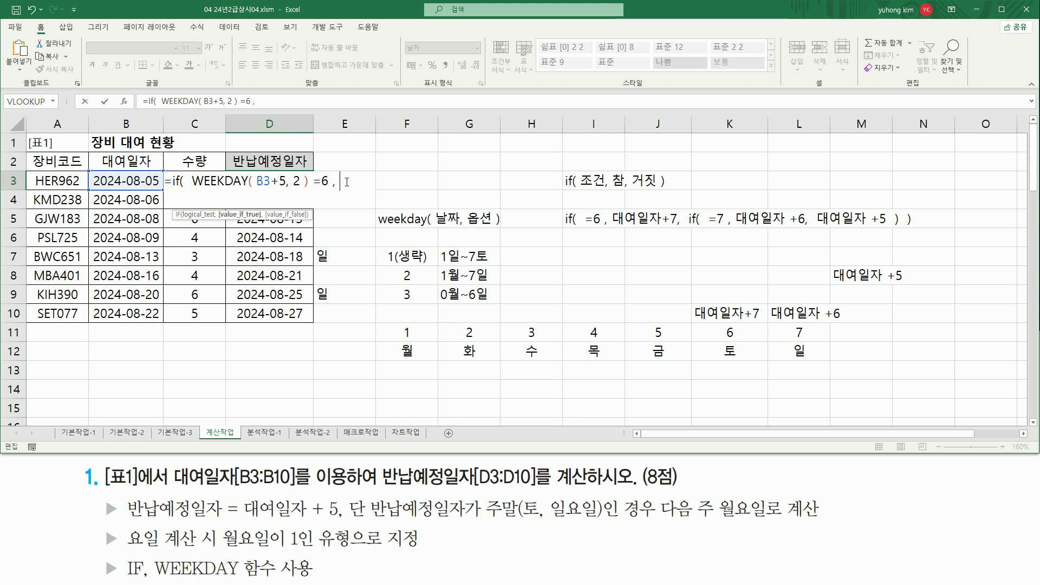
click(136, 180)
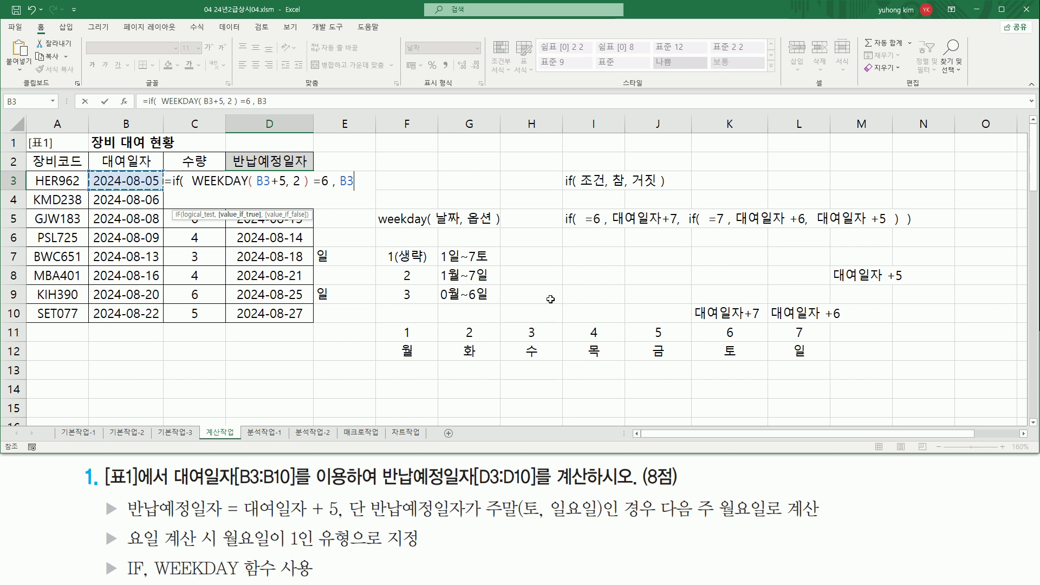
text(+7  ,   )
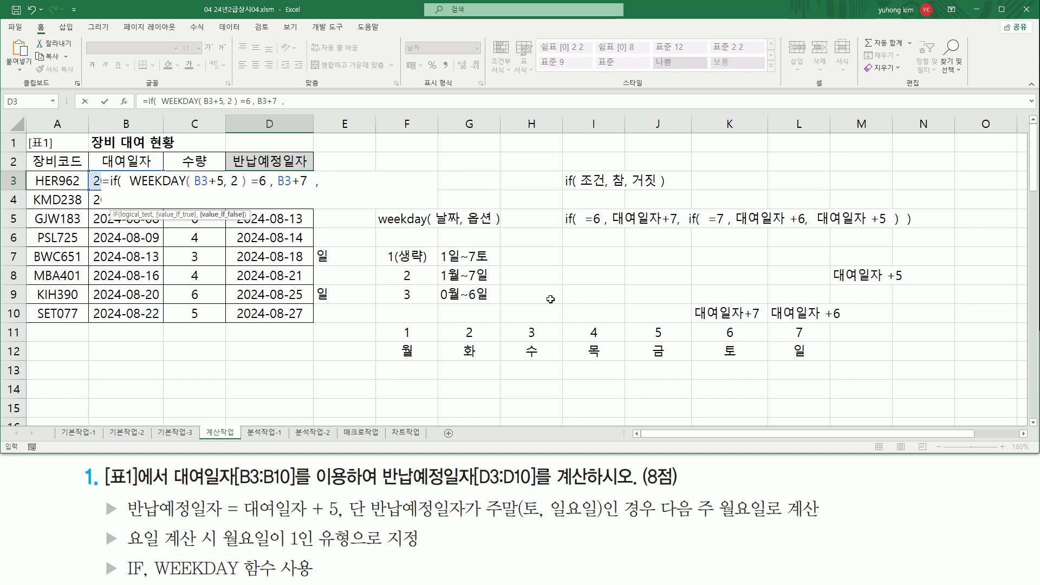
Nest a second IF in the D3 formula as the false argument, testing WEEKDAY( B3+5, 2 ).
text(if)
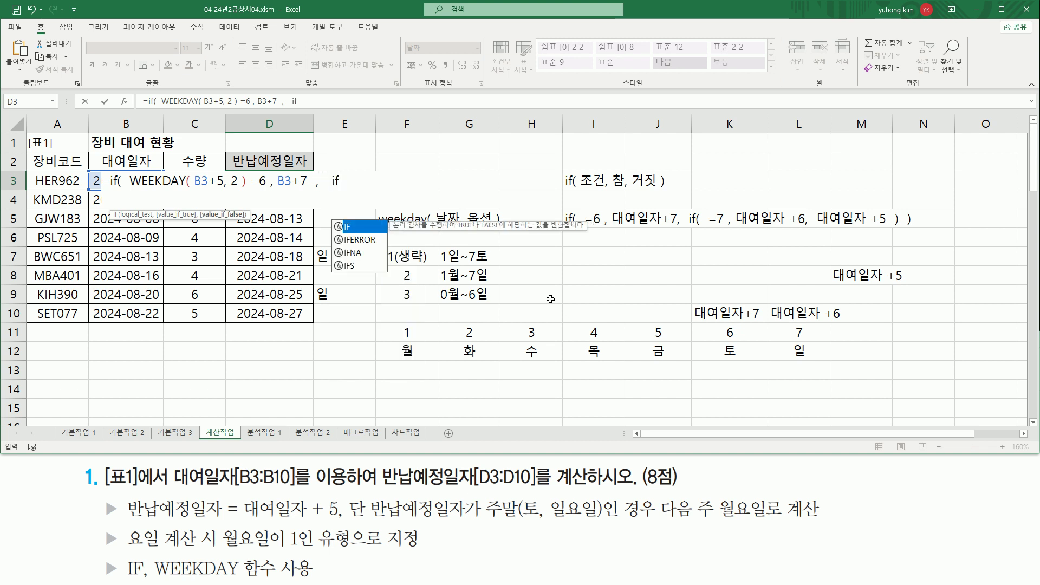
text(()
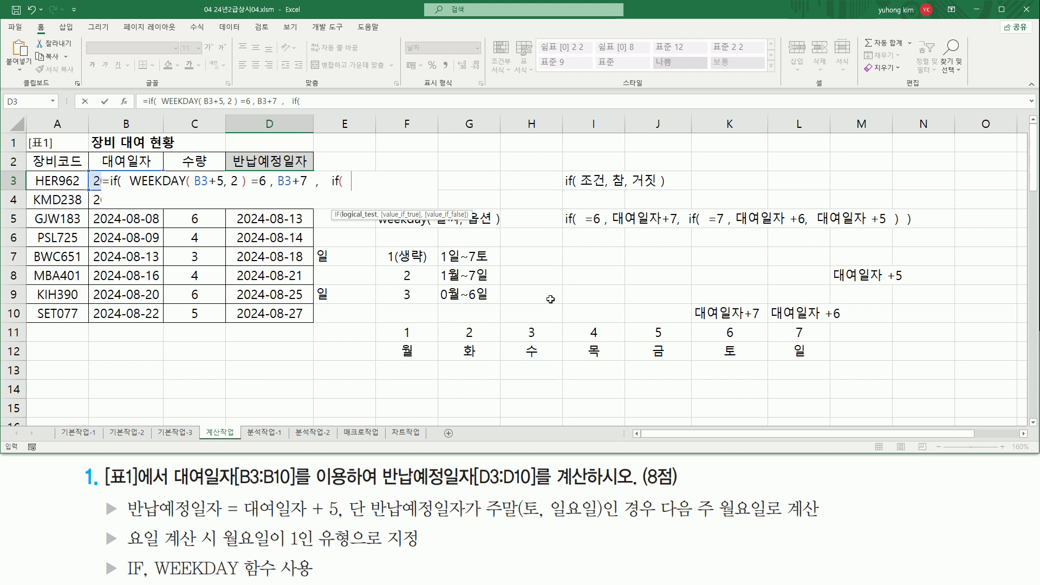
key(ctrl+v)
drag(291, 180, 407, 186)
click(426, 182)
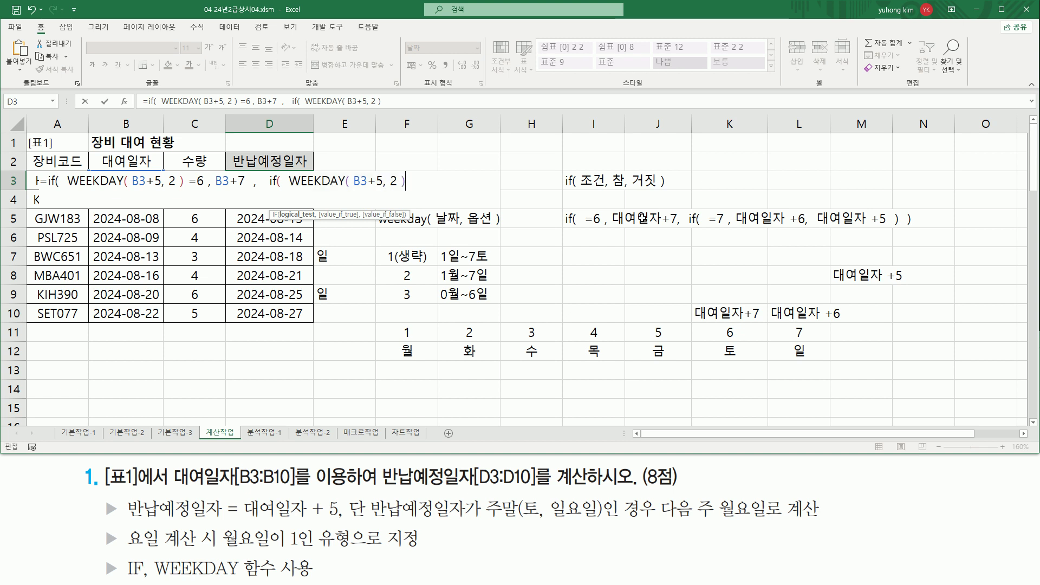
Complete the Sunday case in the nested IF of D3 by comparing WEEKDAY with 7 and returning B3+6.
text(=7)
drag(786, 323, 807, 360)
key(Escape)
text(,)
key(F2)
key(Left)
key(Left)
text(+6)
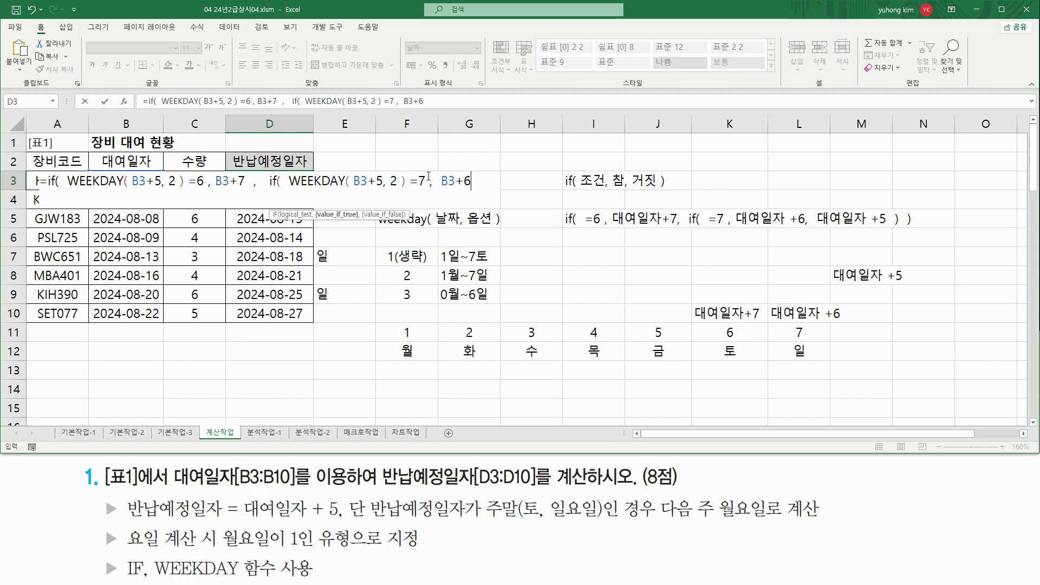
Finish the D3 formula with B3+5 as the otherwise value, close both IF functions and enter it.
text( ,)
drag(73, 189, 204, 188)
drag(289, 188, 425, 188)
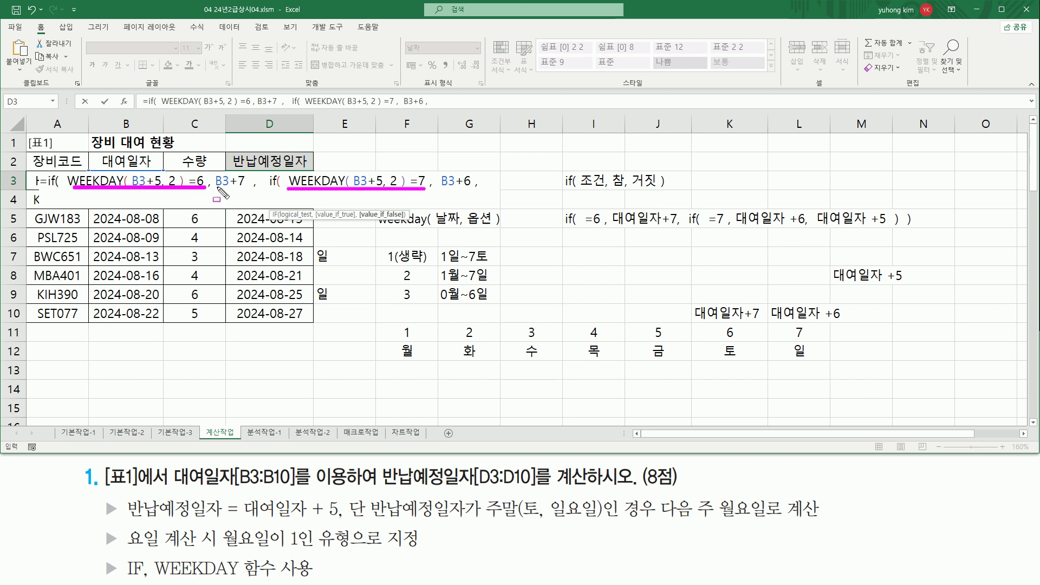
key(Escape)
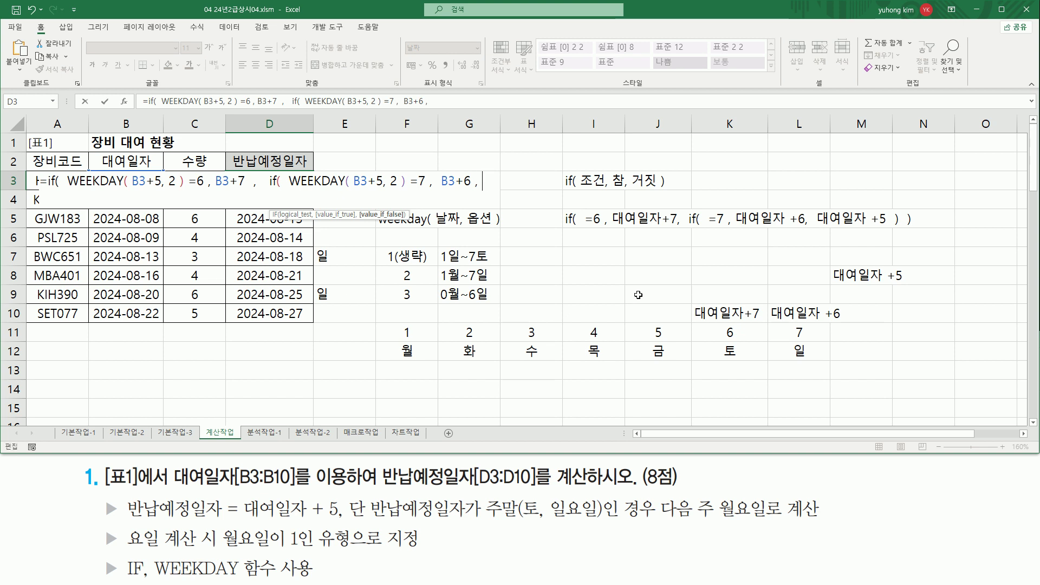
key(Left)
key(Left)
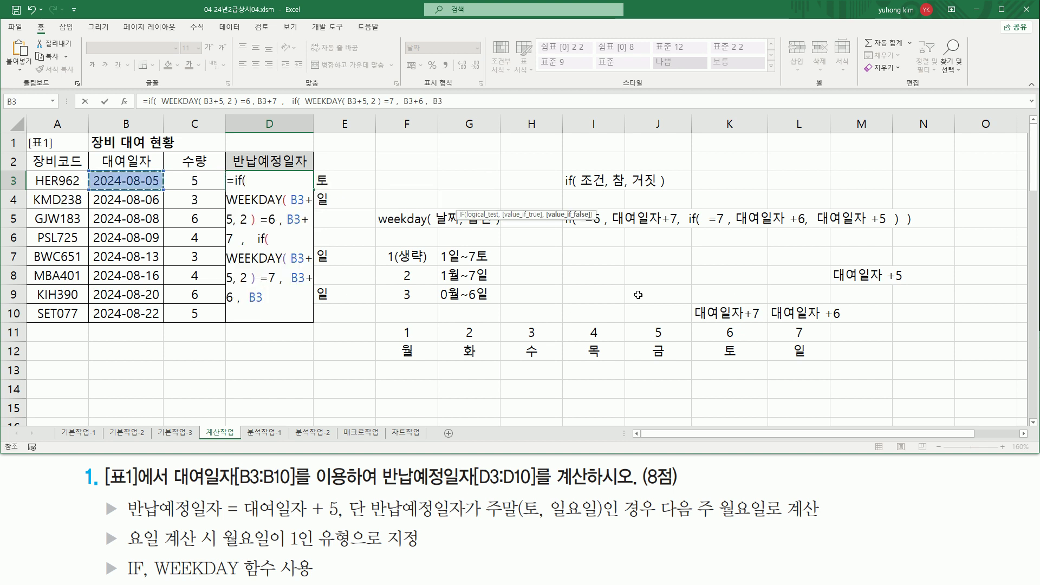
text(+5)
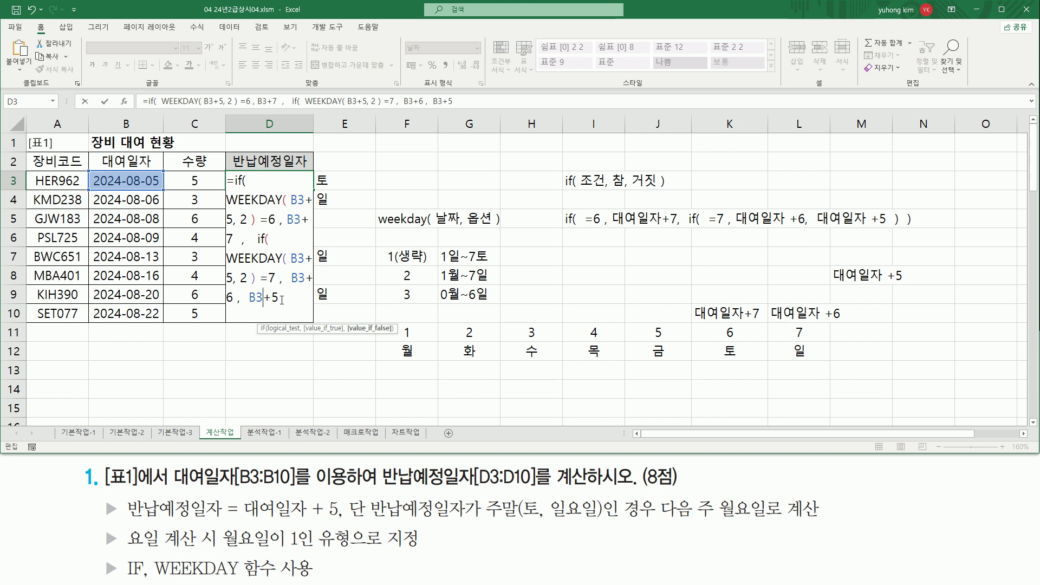
key(Left)
key(Left)
text())
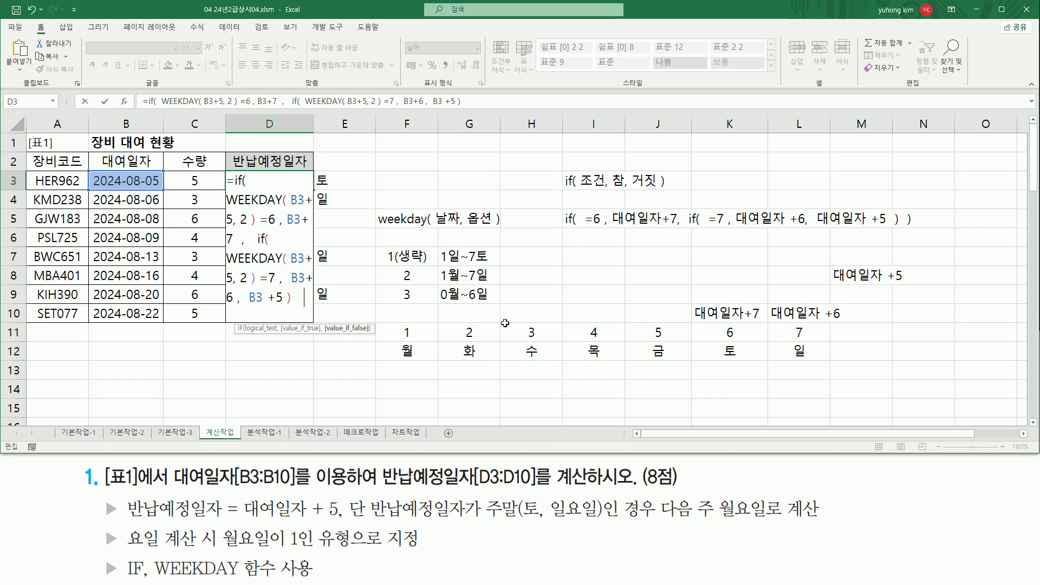
text(   ))
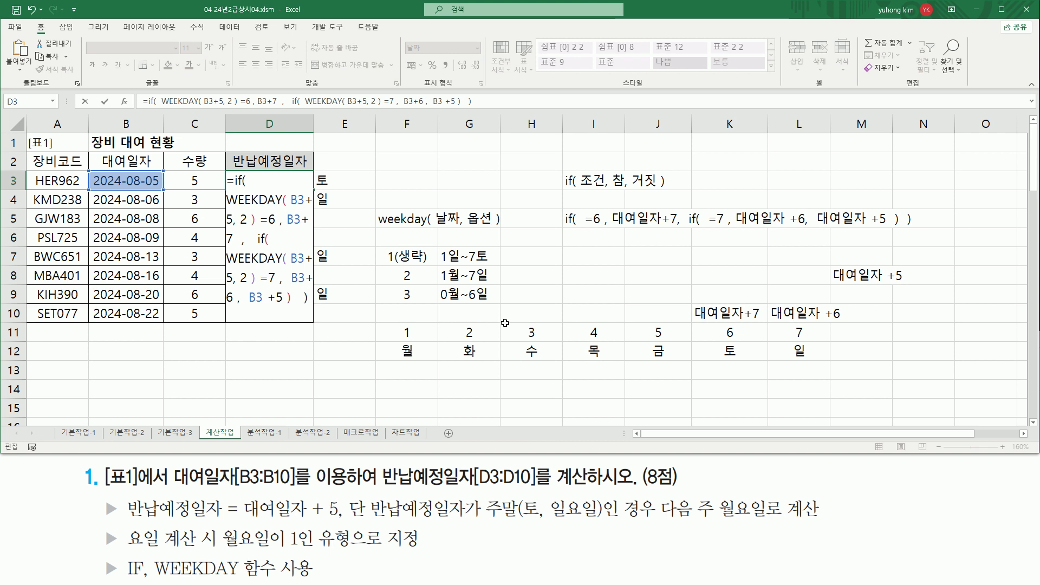
key(Return)
Select D3 and check the 반납예정일자 dates against the 대여일자 + 5 and next-Monday rules in the task.
click(266, 179)
drag(125, 186, 158, 186)
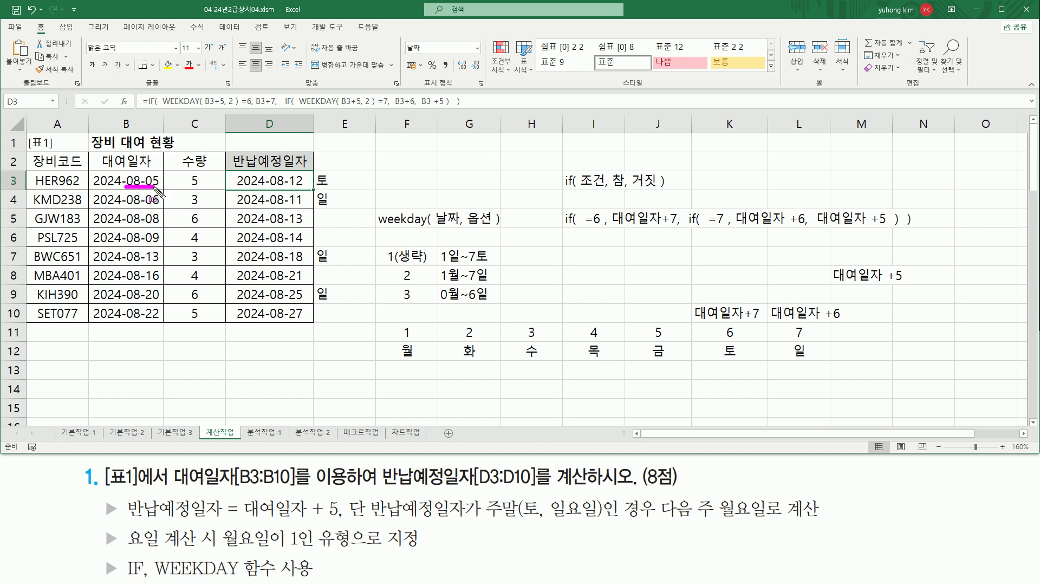
drag(310, 517, 340, 518)
drag(317, 170, 337, 188)
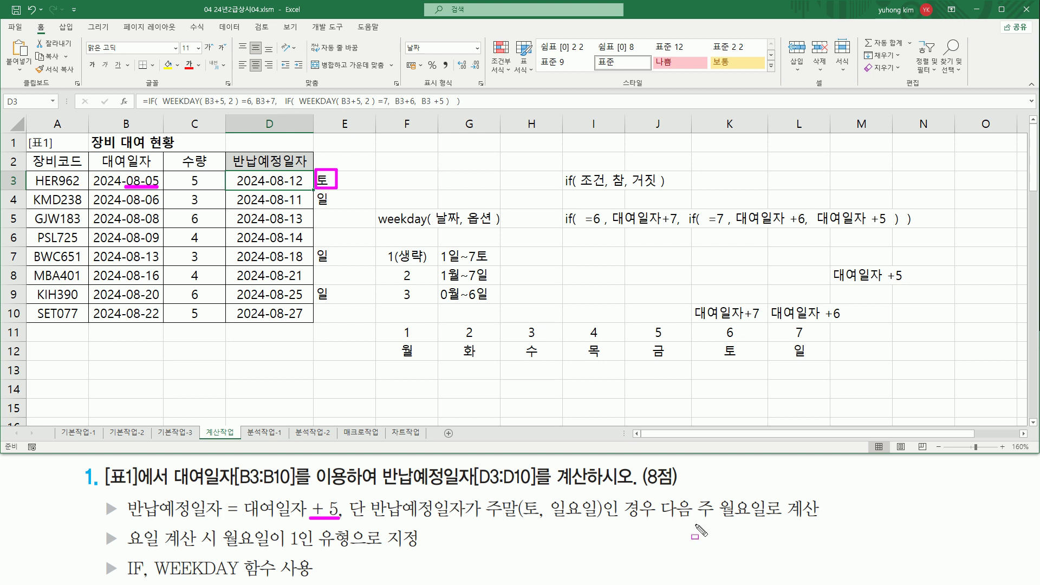
drag(665, 523, 822, 523)
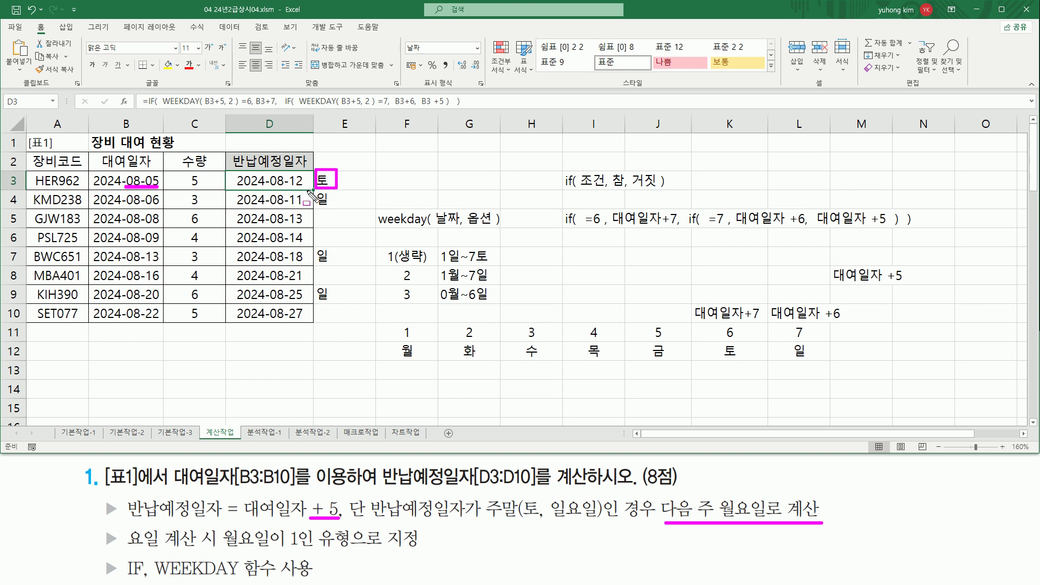
drag(123, 206, 159, 207)
drag(306, 497, 341, 520)
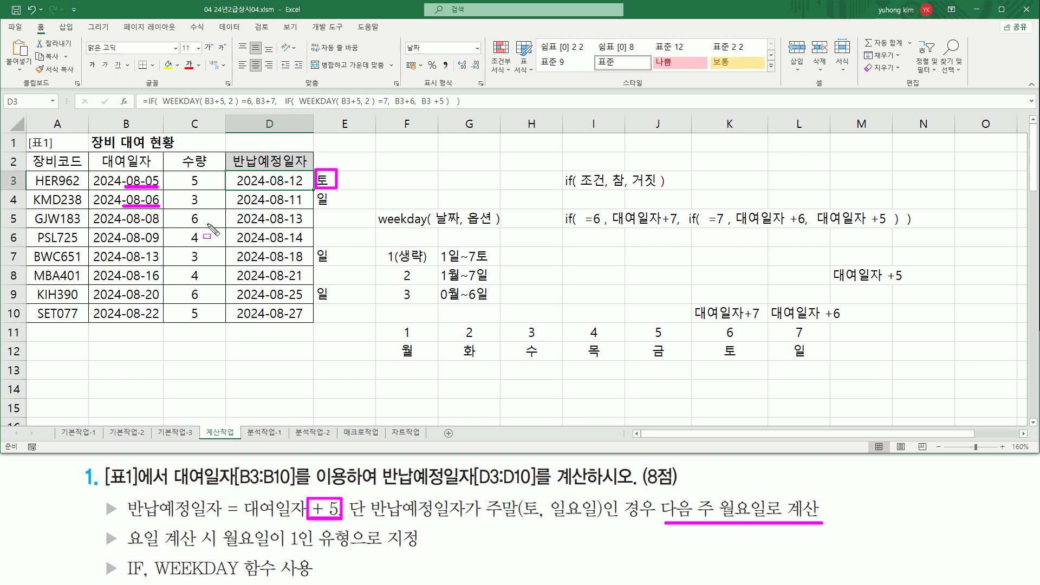
drag(266, 208, 306, 208)
drag(315, 190, 329, 207)
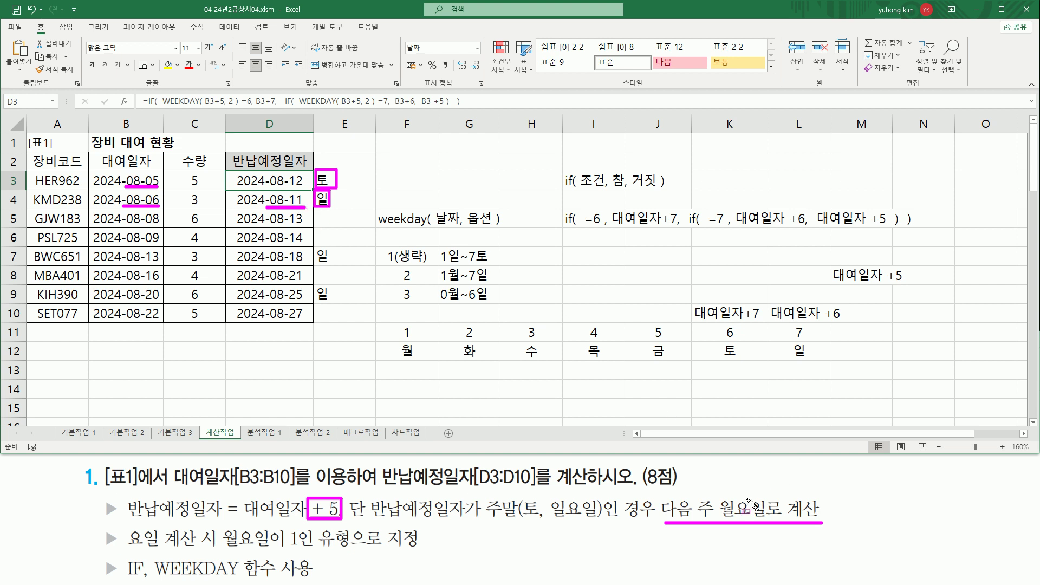
mouse_move(718, 489)
mouse_down()
mouse_move(730, 516)
mouse_move(772, 525)
mouse_up()
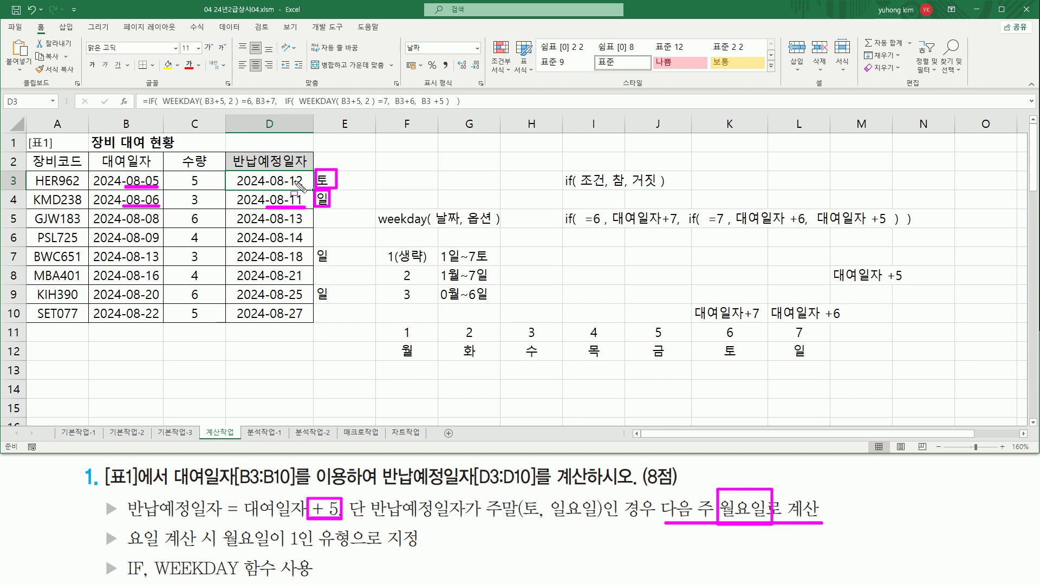
key(Escape)
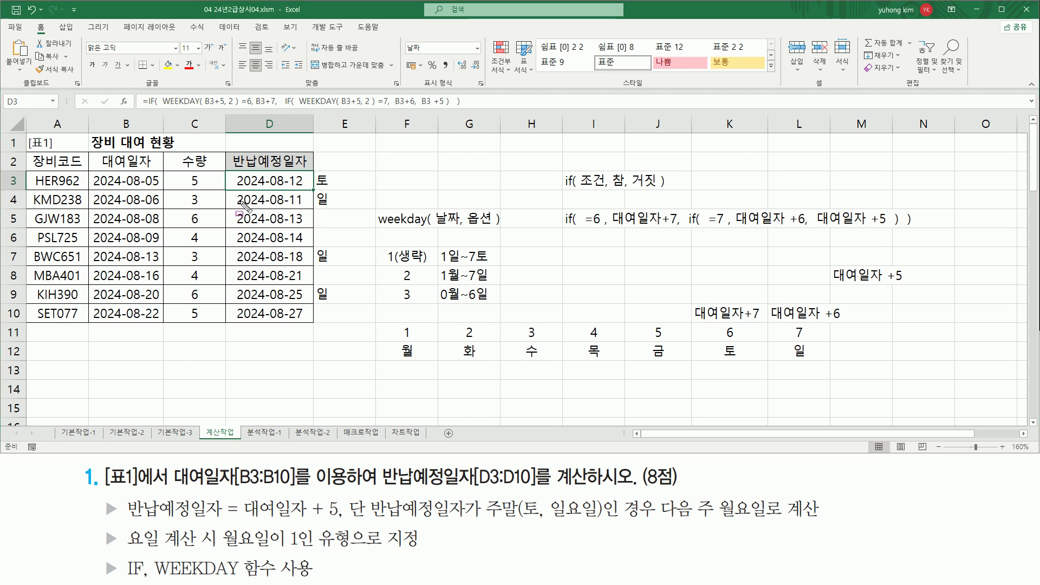
mouse_move(237, 196)
mouse_down()
mouse_move(295, 279)
mouse_move(316, 331)
mouse_up()
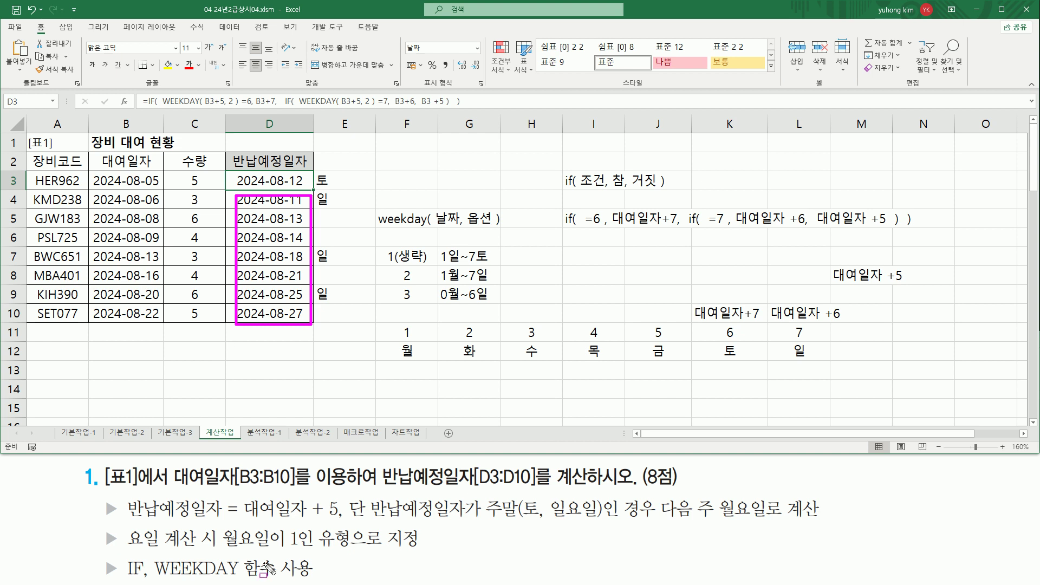
mouse_move(238, 521)
mouse_down()
mouse_move(343, 519)
mouse_move(342, 498)
mouse_up()
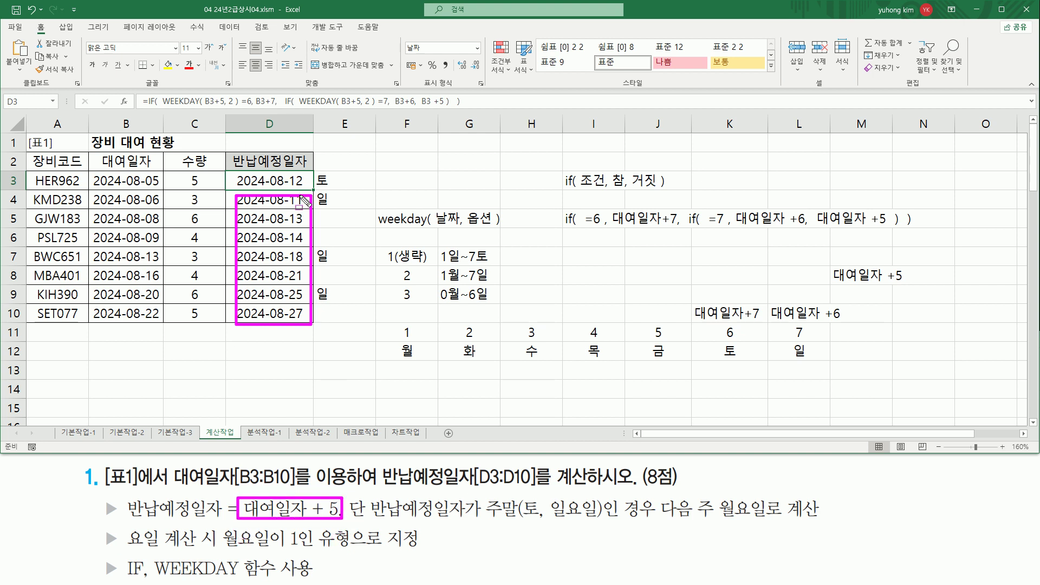
key(Escape)
Fill the nested IF formula from D3 down to D10.
drag(313, 190, 311, 208)
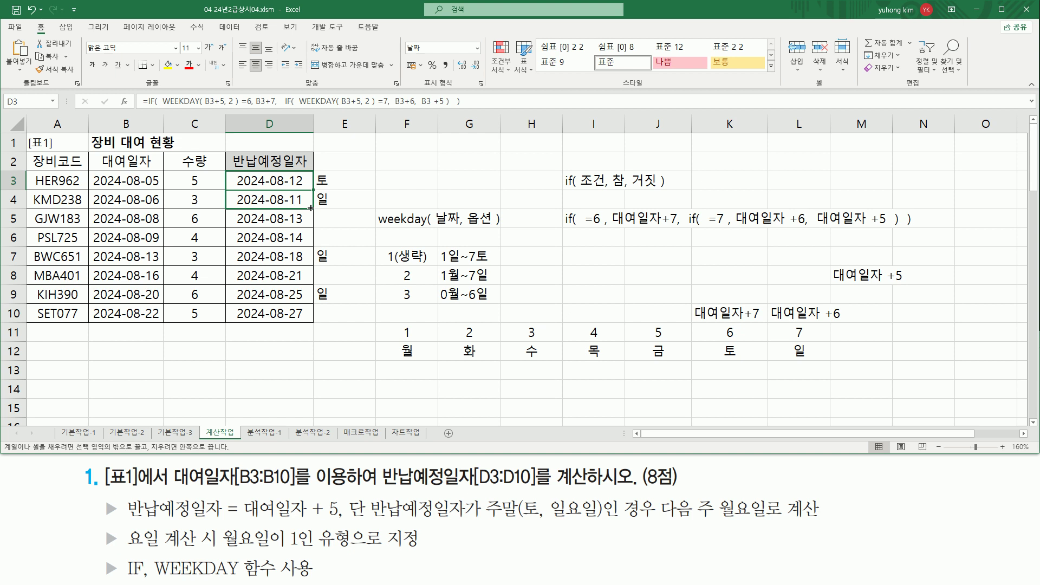
drag(311, 208, 313, 266)
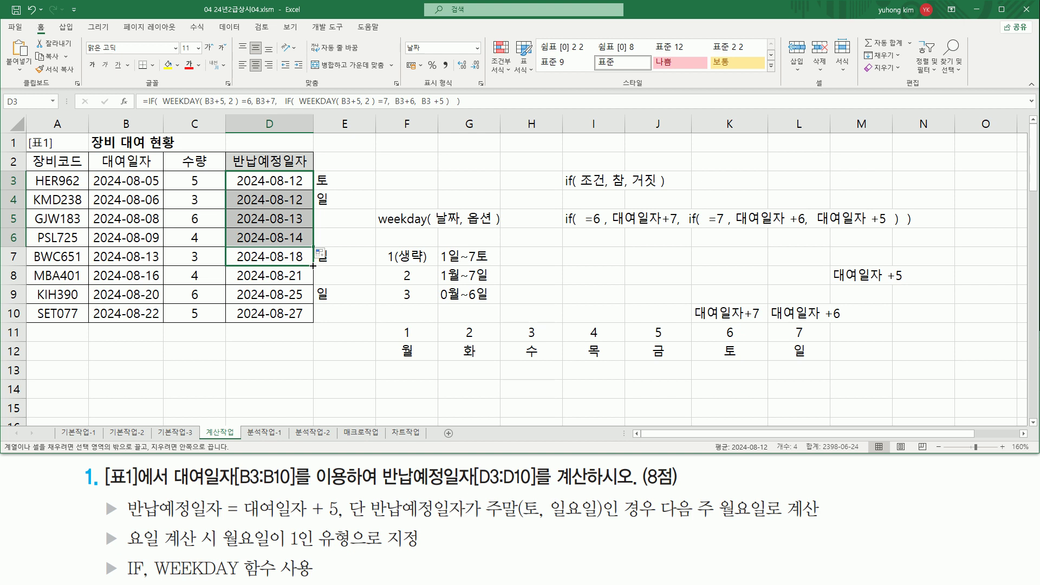
drag(313, 266, 312, 305)
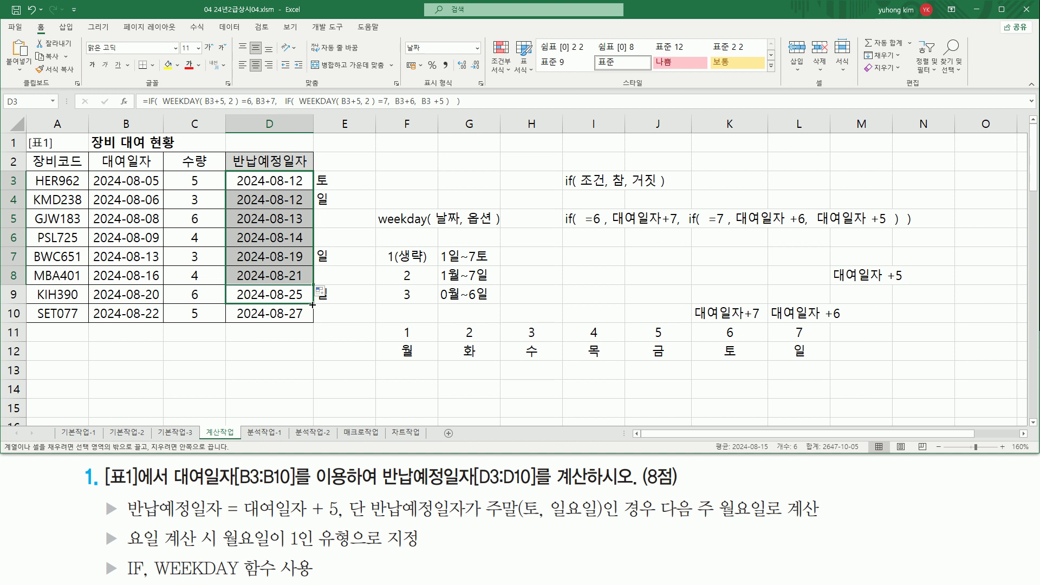
drag(313, 305, 314, 320)
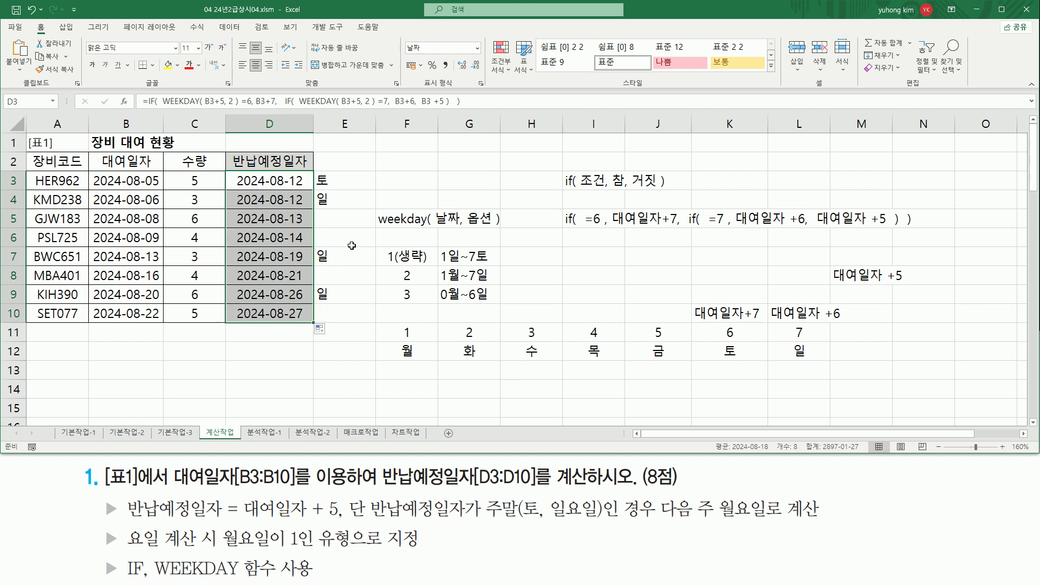
Enter the complete D3 formula as plain text in I7, prefixed with an apostrophe.
click(577, 258)
text(')
text(=IF(  WEEKDAY( B3+5, 2 ) =6, B3+7,   IF(  WEEKDAY( B3+5, 2 ) =7,  B3+6,  B3 +5 )   ))
key(Return)
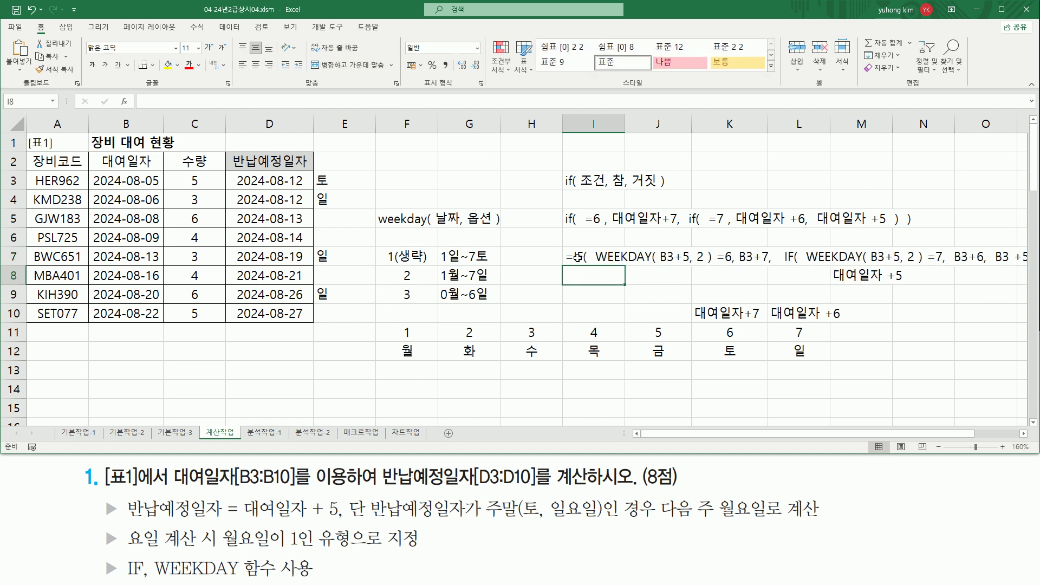
click(579, 252)
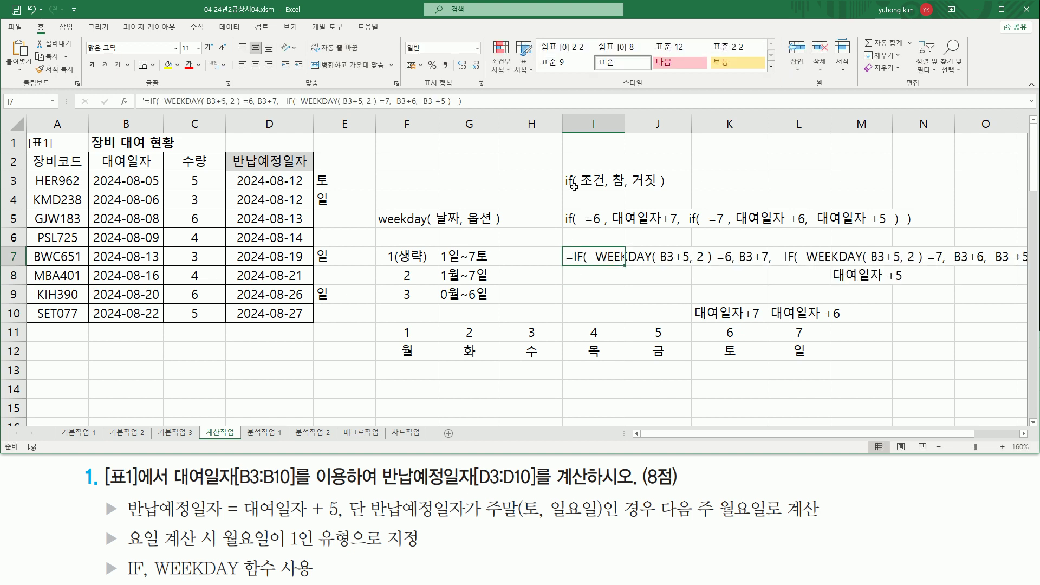
Move the two formula notes from I5:I7 to B13:B15 below the table.
drag(586, 220, 586, 256)
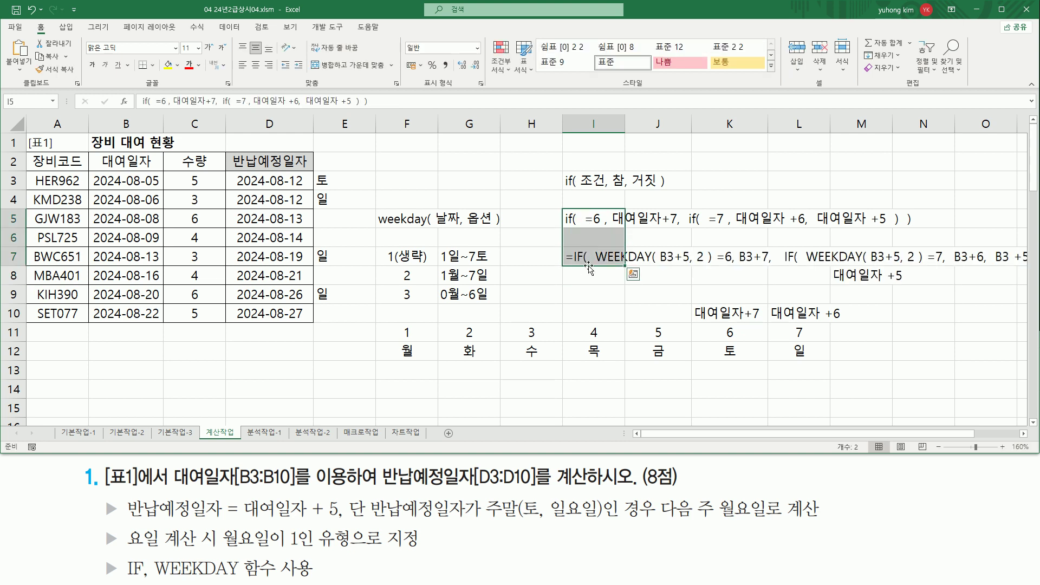
drag(543, 288, 155, 404)
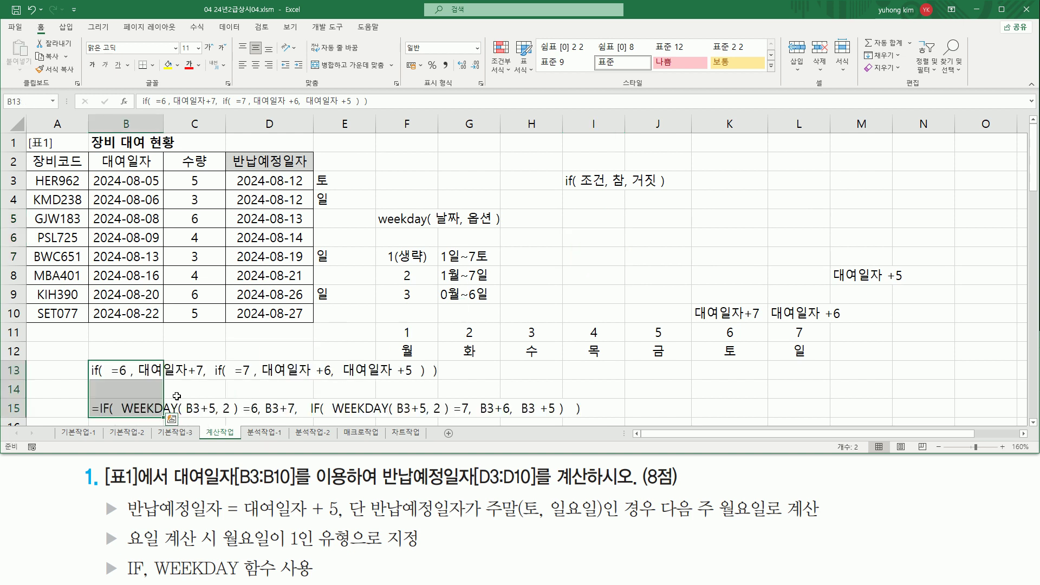
click(238, 347)
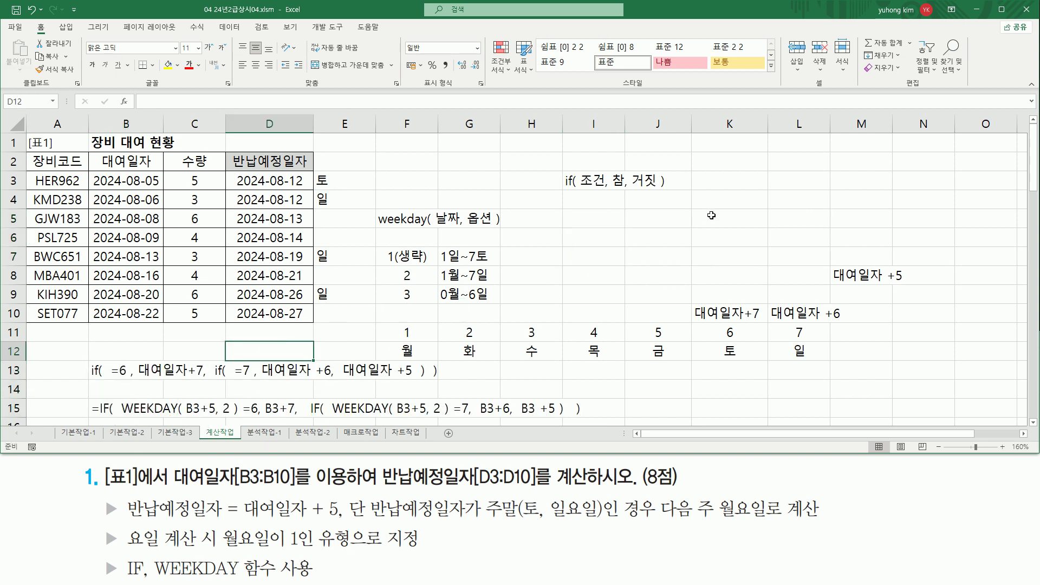
click(629, 200)
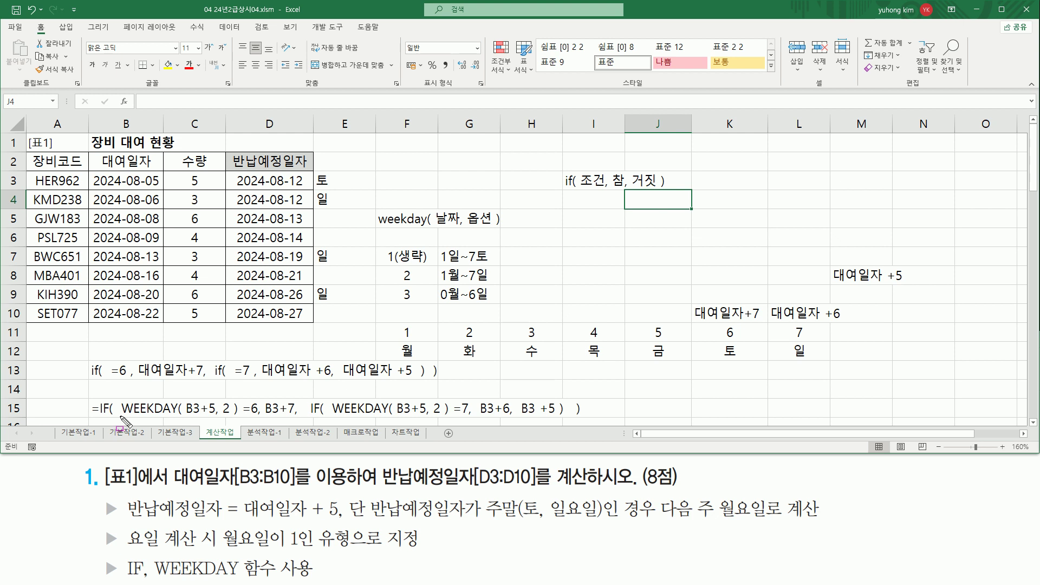
Review the WEEKDAY(B3+5, 2)=6 condition and B3+7 result in B15 against the task's 대여일자 + 5 and next-Monday rules.
drag(182, 416, 214, 418)
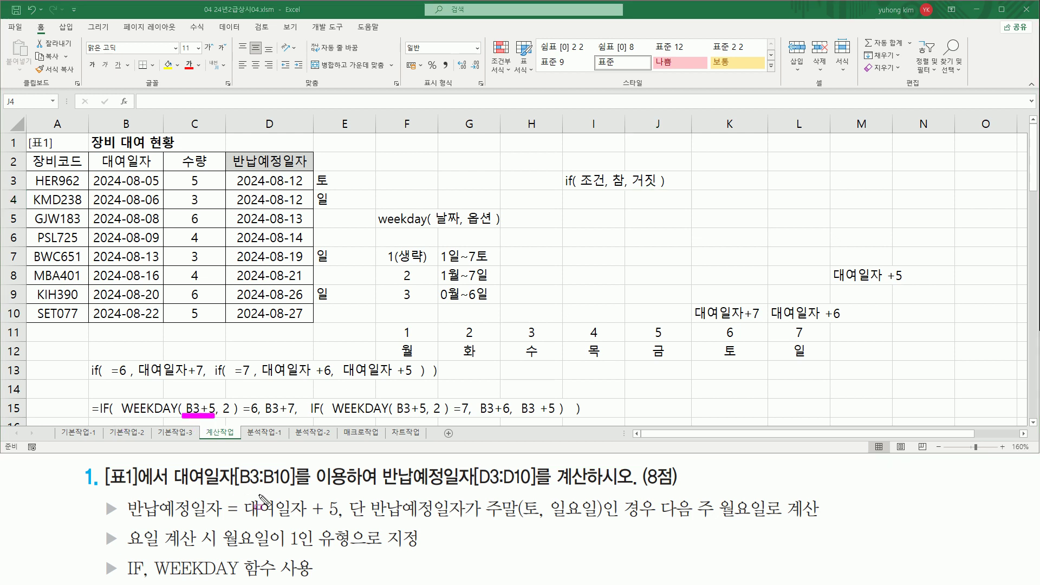
drag(242, 518, 337, 518)
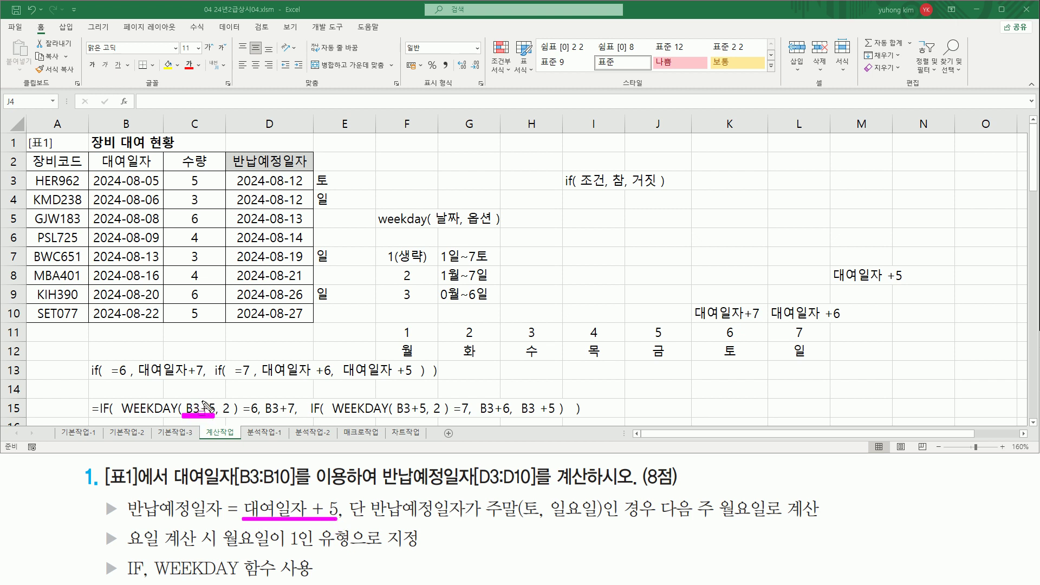
click(117, 403)
drag(119, 395, 257, 416)
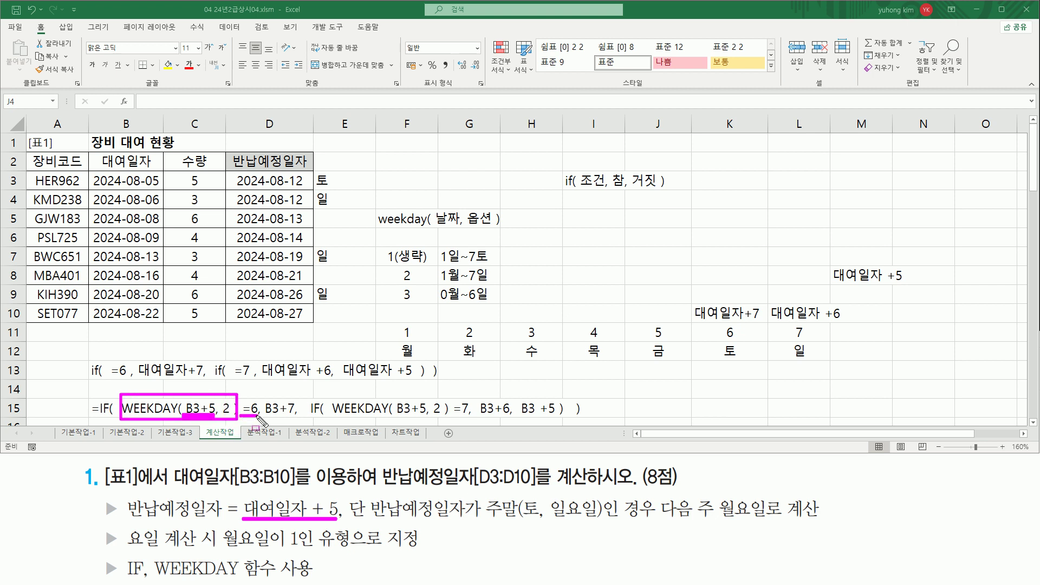
mouse_move(718, 324)
mouse_down()
mouse_move(721, 360)
mouse_move(748, 360)
mouse_up()
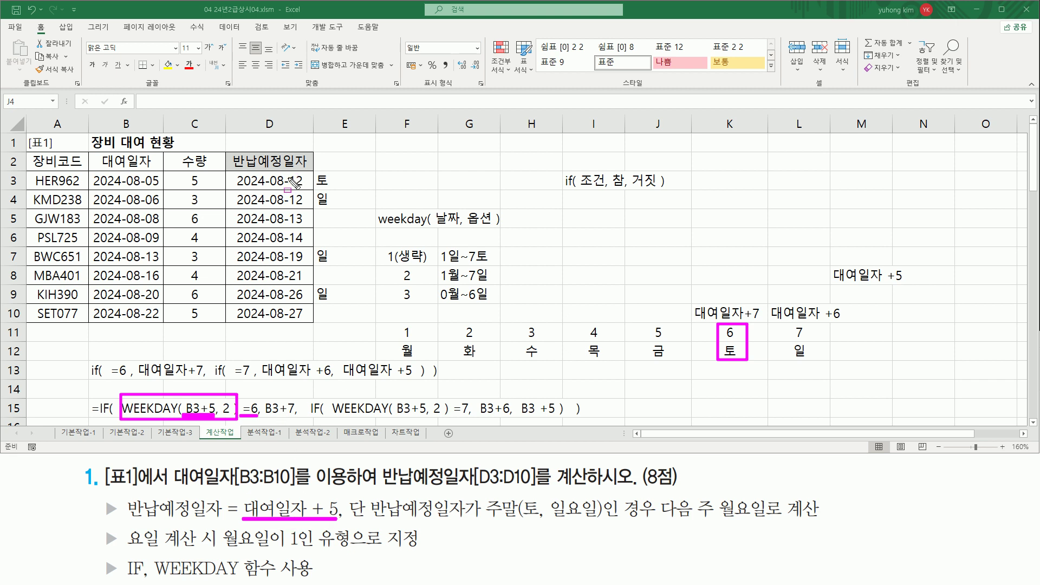
drag(234, 174, 305, 188)
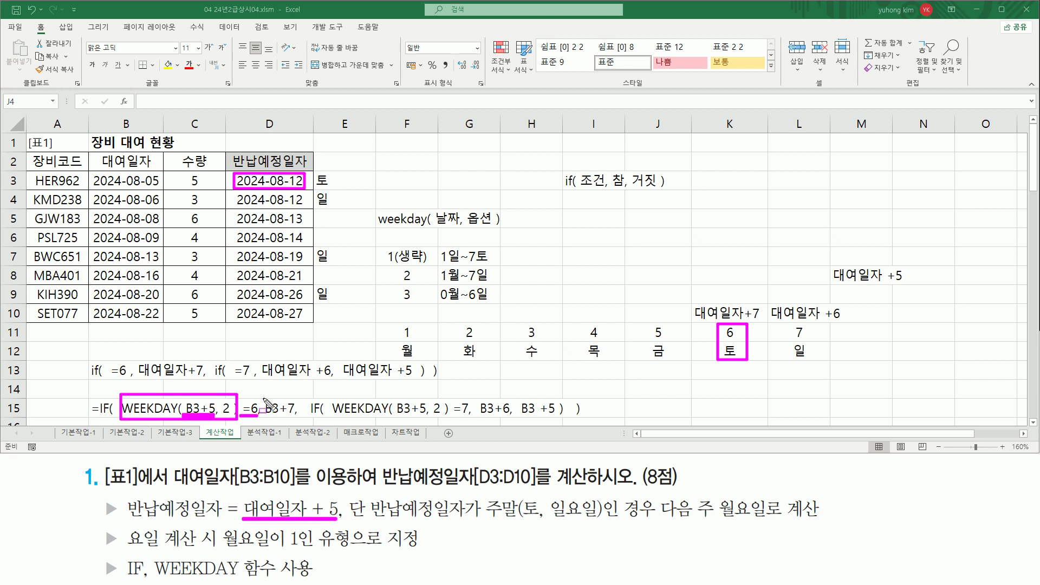
drag(486, 520, 836, 522)
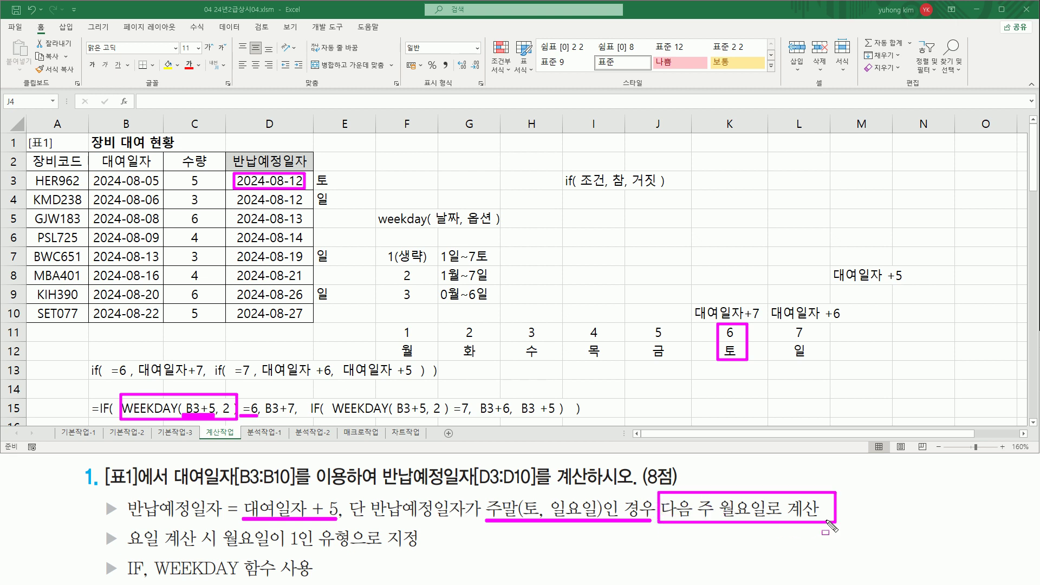
mouse_move(266, 416)
mouse_down()
mouse_move(303, 416)
mouse_move(298, 398)
mouse_up()
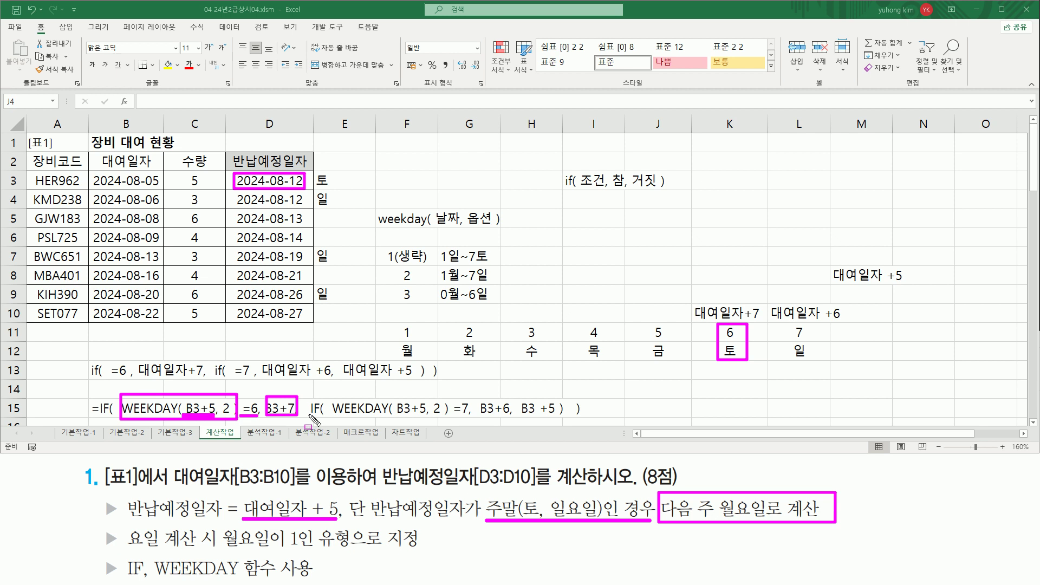
Examine the nested IF in B15: its WEEKDAY(B3+5, 2)=7 condition and the B3+6 and B3+5 results.
drag(330, 418, 470, 396)
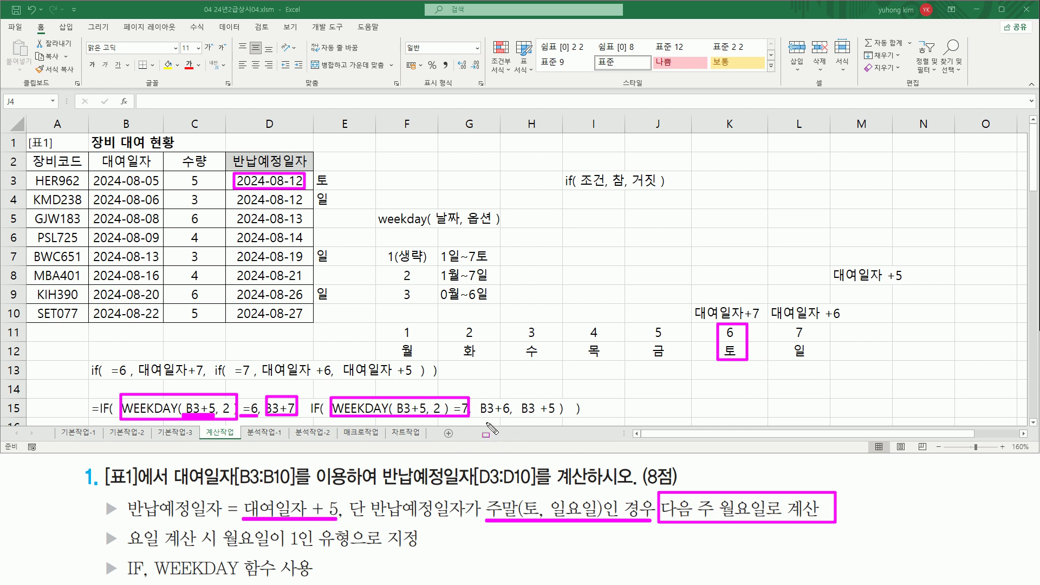
drag(479, 416, 508, 417)
drag(245, 388, 271, 367)
mouse_move(454, 387)
mouse_down()
mouse_move(460, 400)
mouse_move(470, 381)
mouse_up()
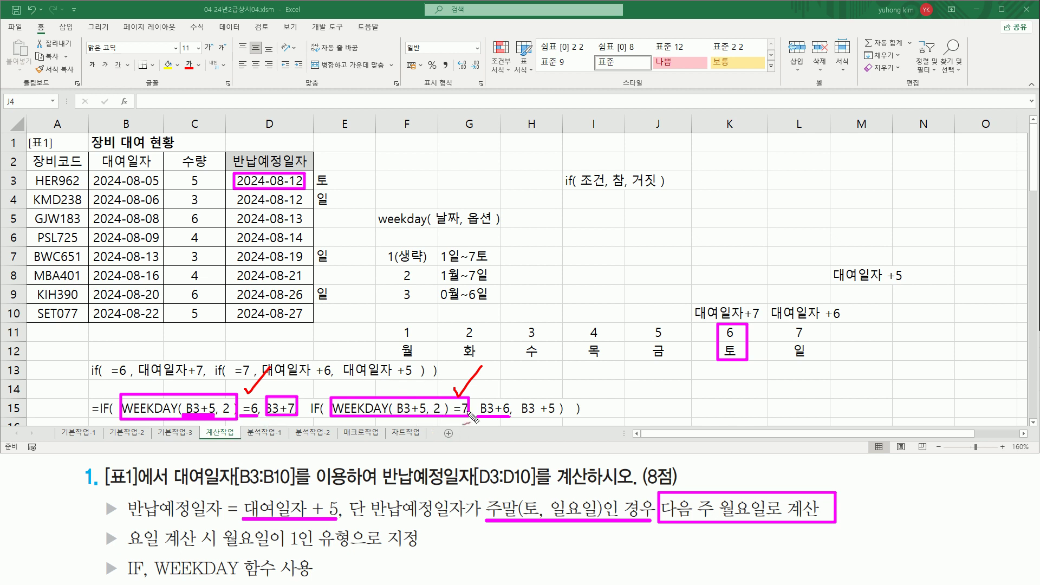
mouse_move(521, 418)
mouse_down()
mouse_move(561, 417)
mouse_move(564, 404)
mouse_move(521, 397)
mouse_move(519, 416)
mouse_up()
key(Escape)
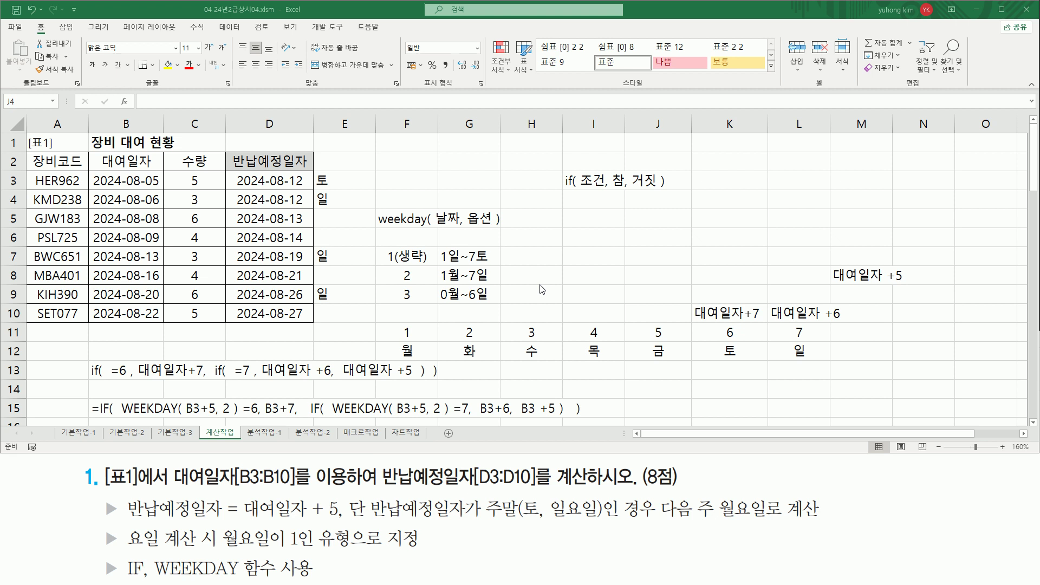
Trace the B15 formula's argument order from the outer IF's condition and B3+7 into the nested IF that serves as its otherwise value.
mouse_move(118, 397)
mouse_down()
mouse_move(258, 417)
mouse_move(621, 422)
mouse_move(577, 432)
mouse_up()
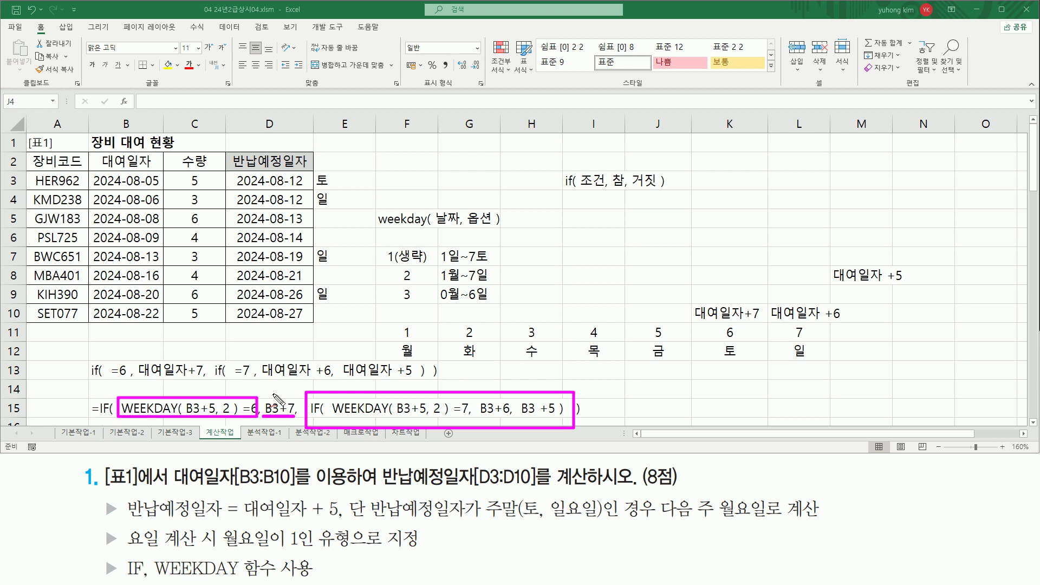
drag(281, 404, 304, 362)
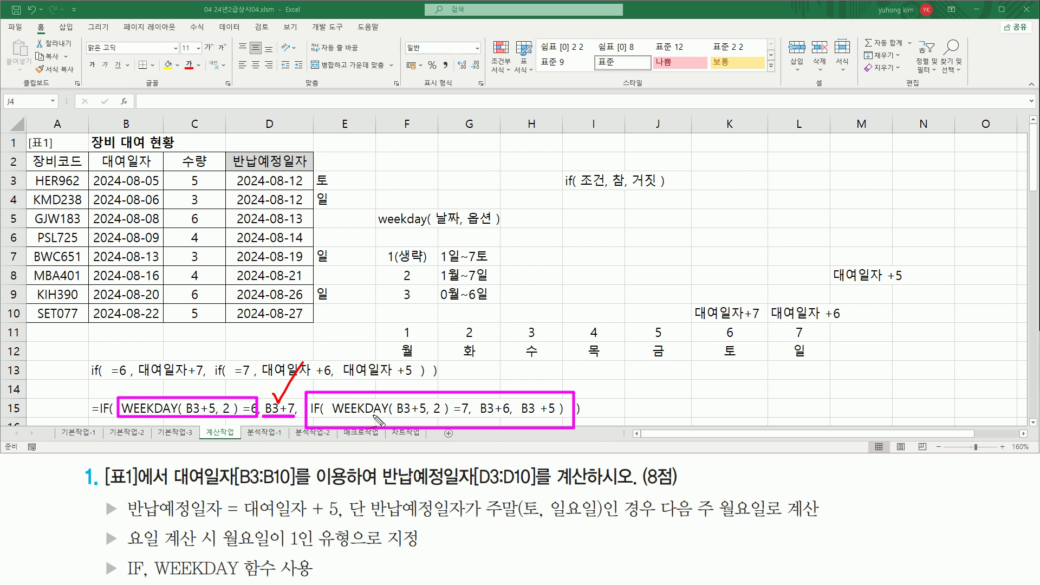
key(e)
mouse_move(329, 418)
mouse_down()
mouse_move(457, 418)
mouse_move(478, 405)
mouse_move(472, 398)
mouse_up()
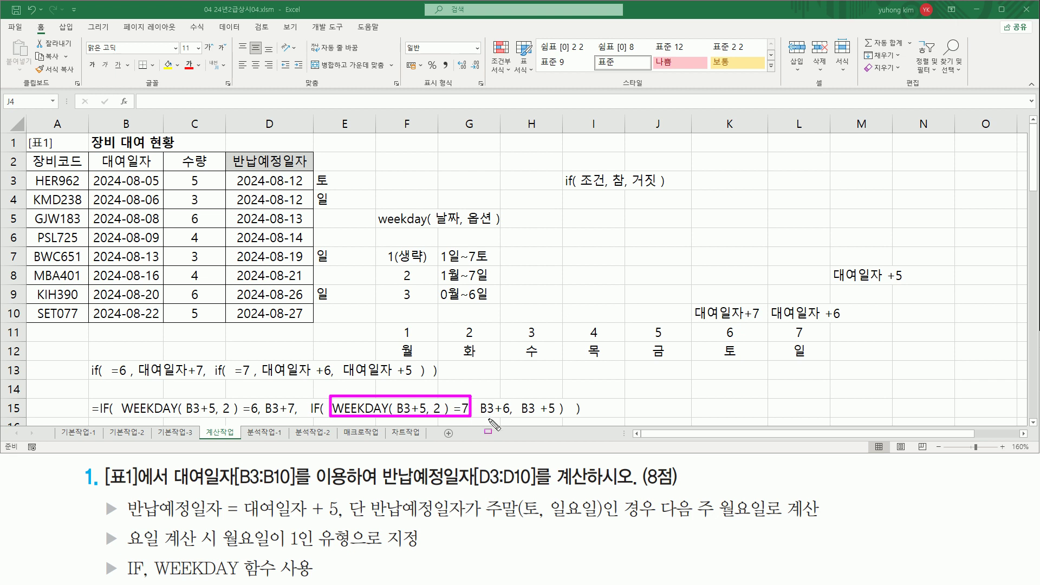
drag(475, 417, 562, 418)
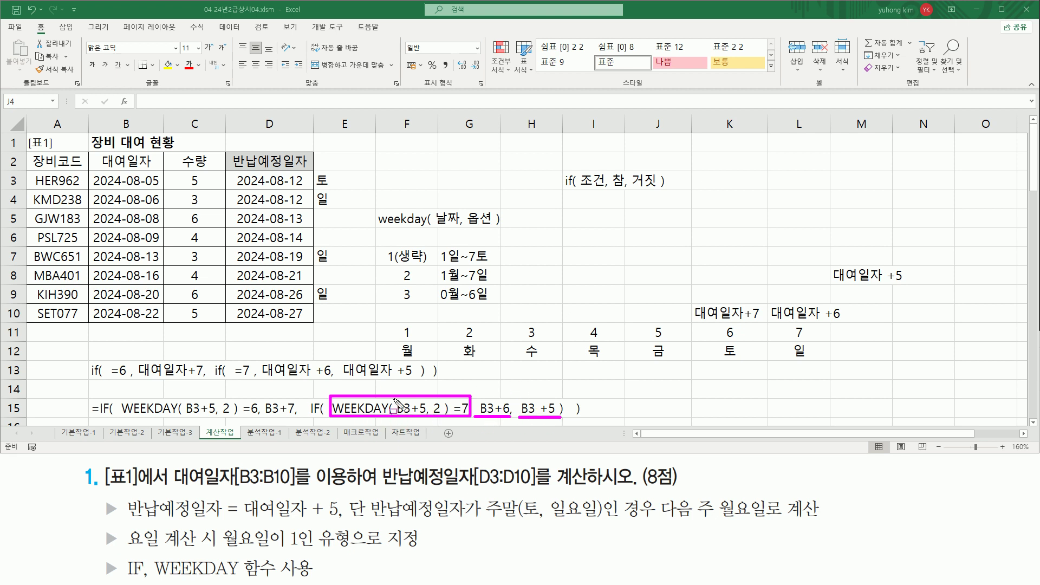
drag(451, 398, 470, 415)
drag(493, 395, 521, 370)
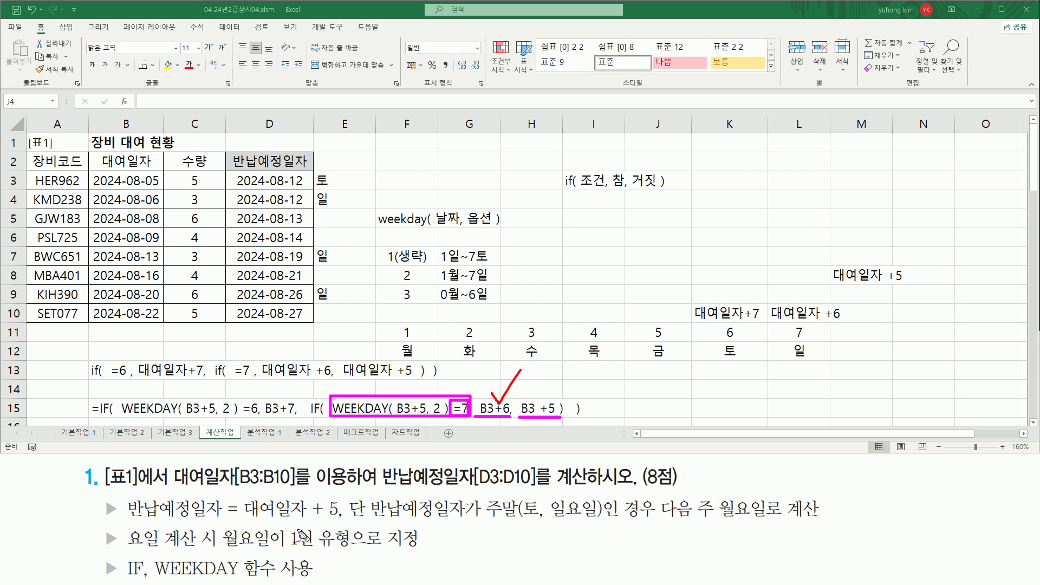
drag(311, 520, 339, 519)
key(Escape)
Compare the B3+5 otherwise value in B15 with both WEEKDAY conditions and the task's 대여일자 + 5 rule.
drag(518, 395, 560, 418)
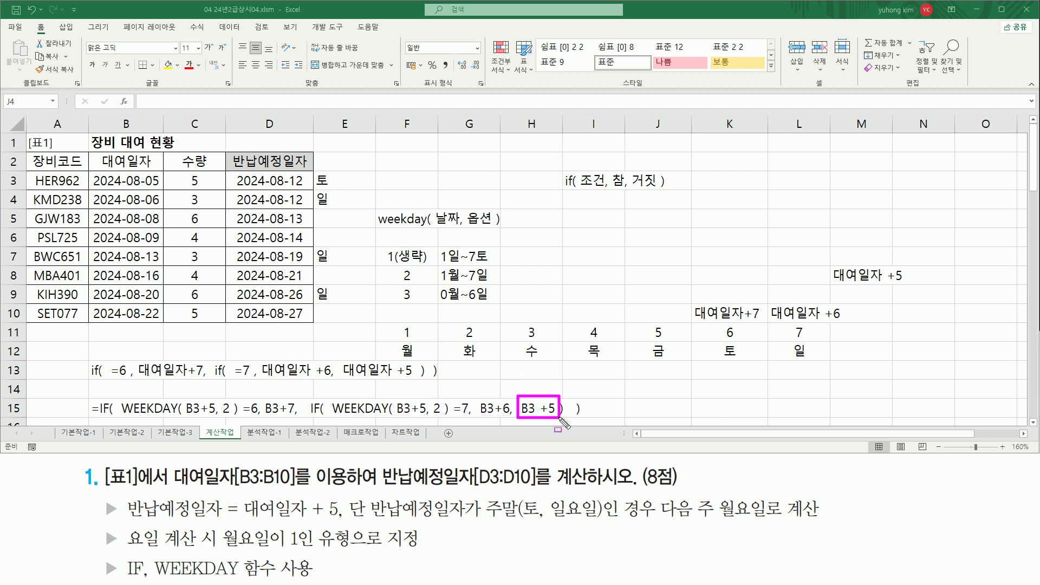
drag(119, 414, 257, 415)
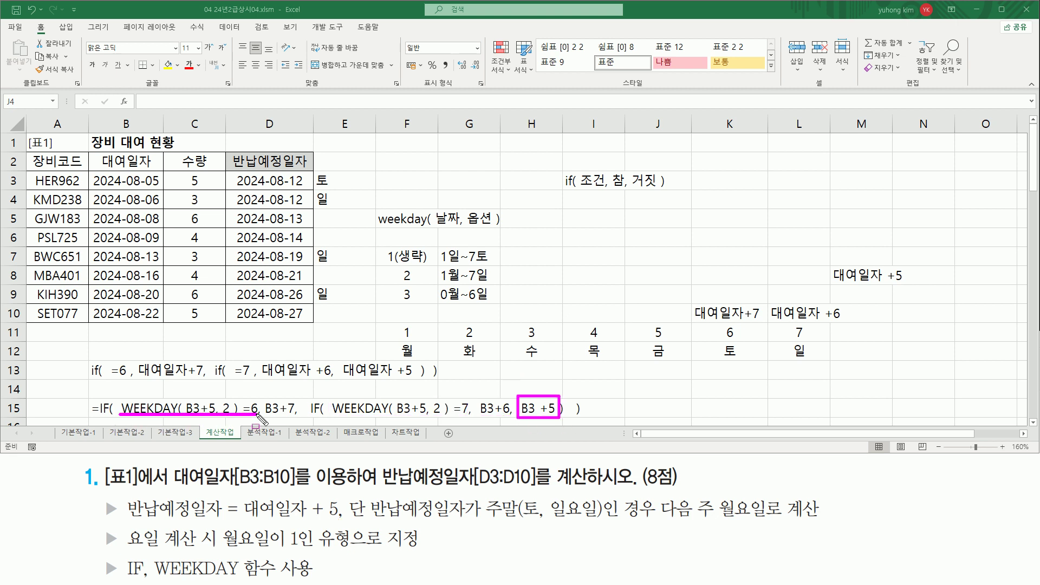
drag(331, 415, 471, 416)
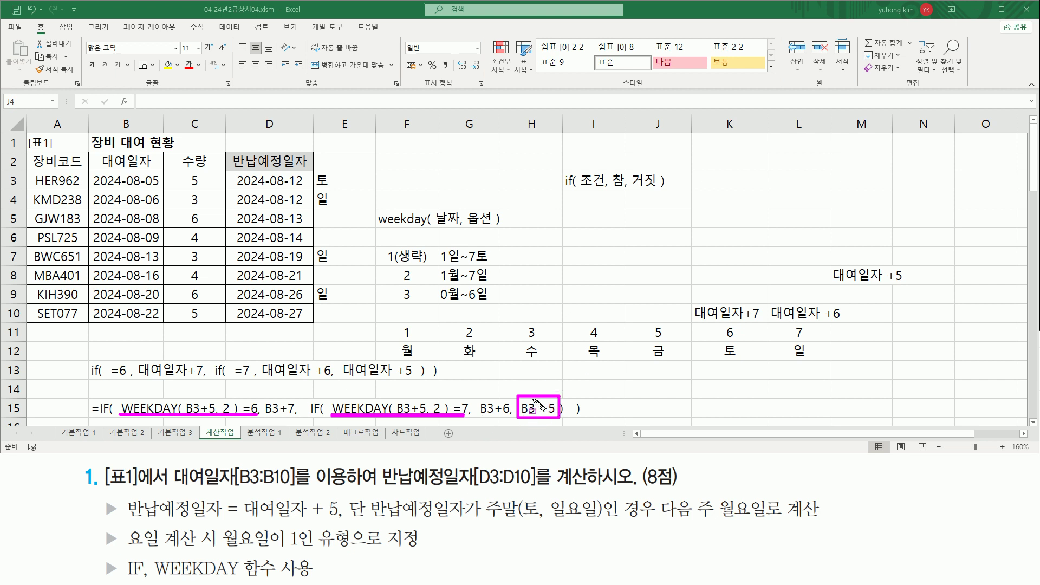
drag(240, 494, 342, 522)
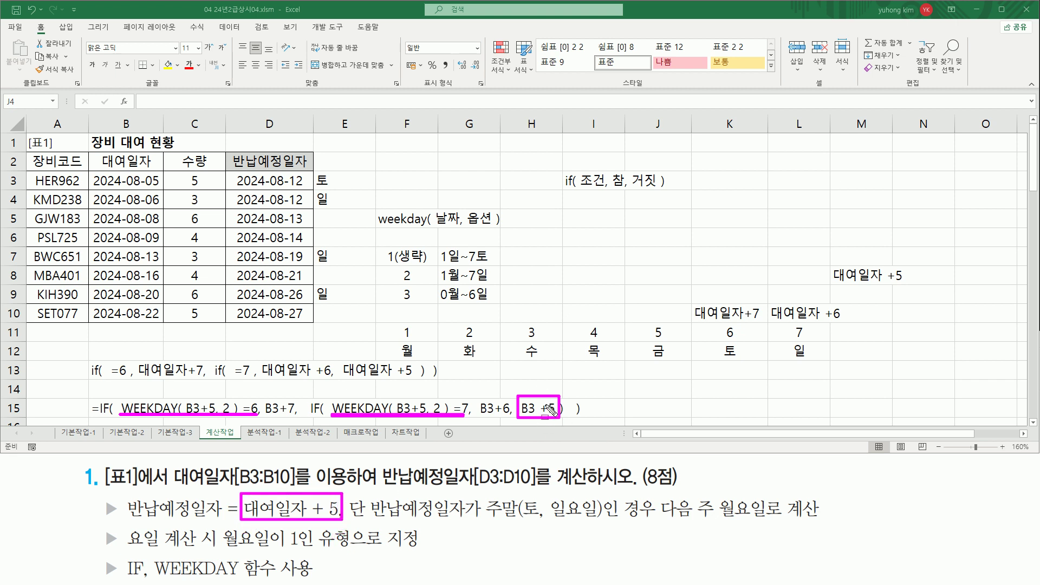
key(Escape)
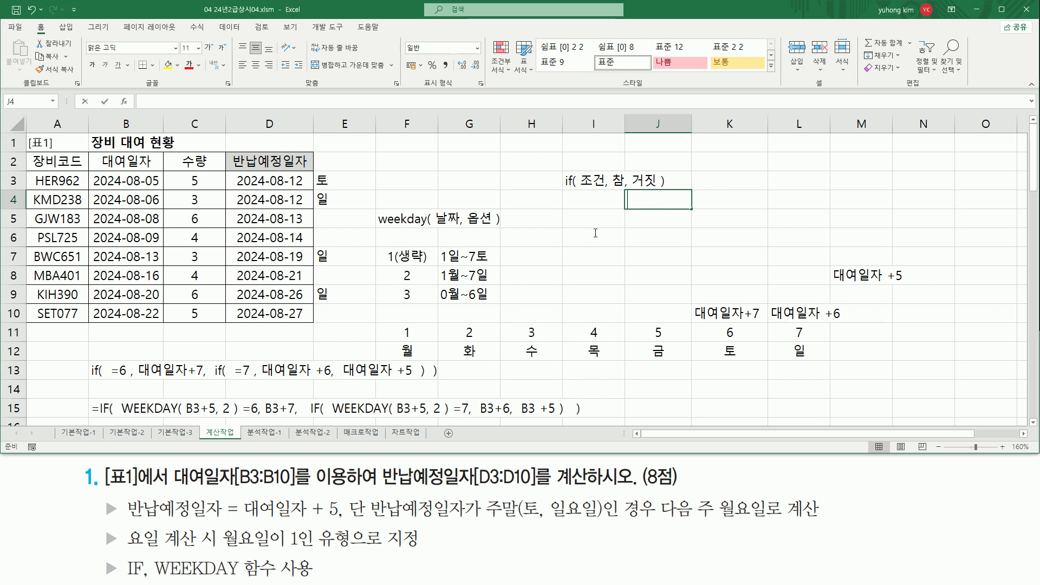
key(F2)
click(560, 277)
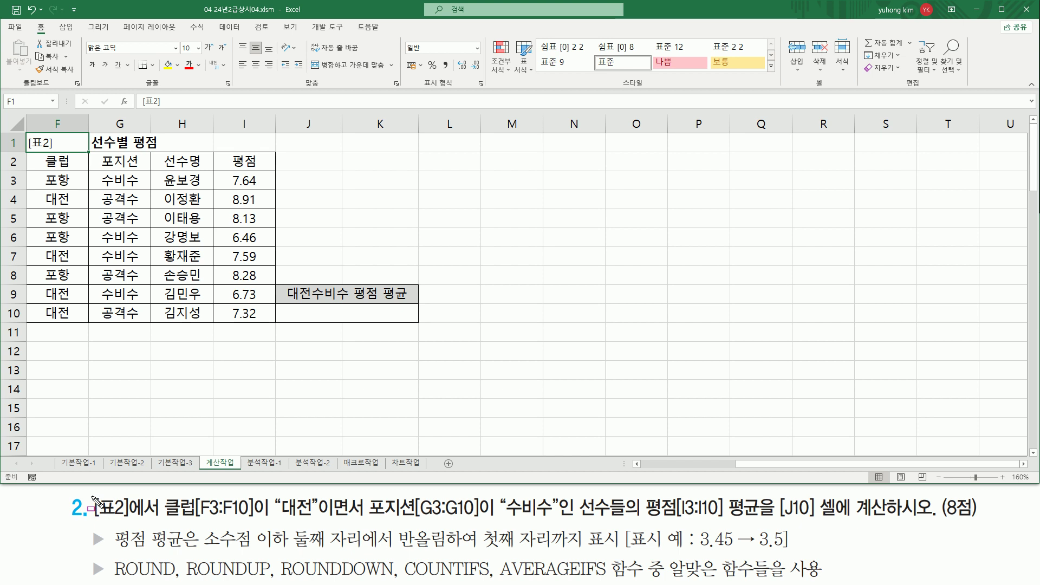
Match the task's 클럽[F3:F10] "대전" and 포지션[G3:G10] "수비수" conditions to the corresponding columns of 표2.
mouse_move(92, 497)
mouse_down()
mouse_move(109, 519)
mouse_move(160, 519)
mouse_up()
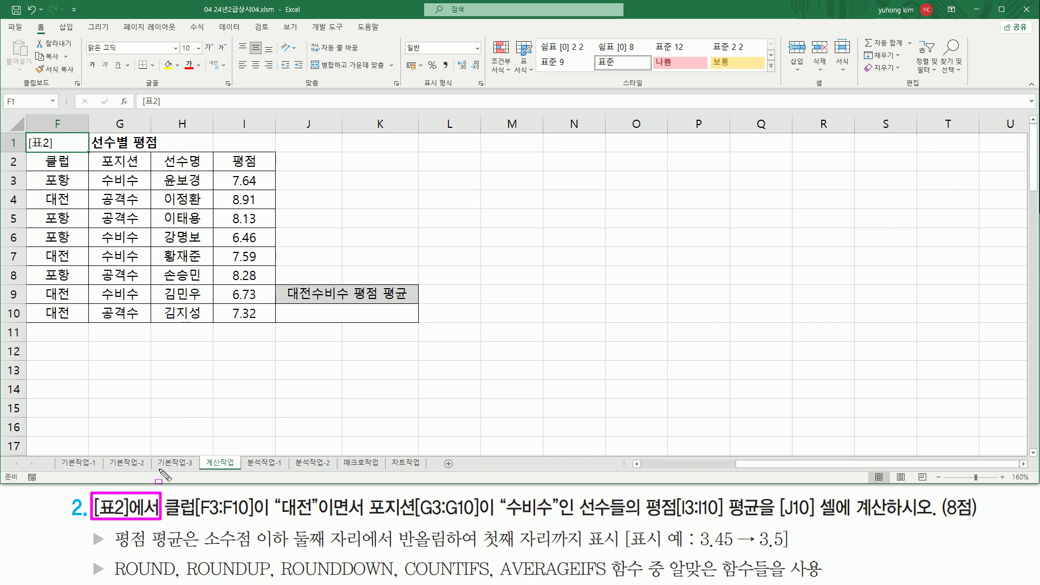
mouse_move(26, 133)
mouse_down()
mouse_move(57, 254)
mouse_move(281, 329)
mouse_up()
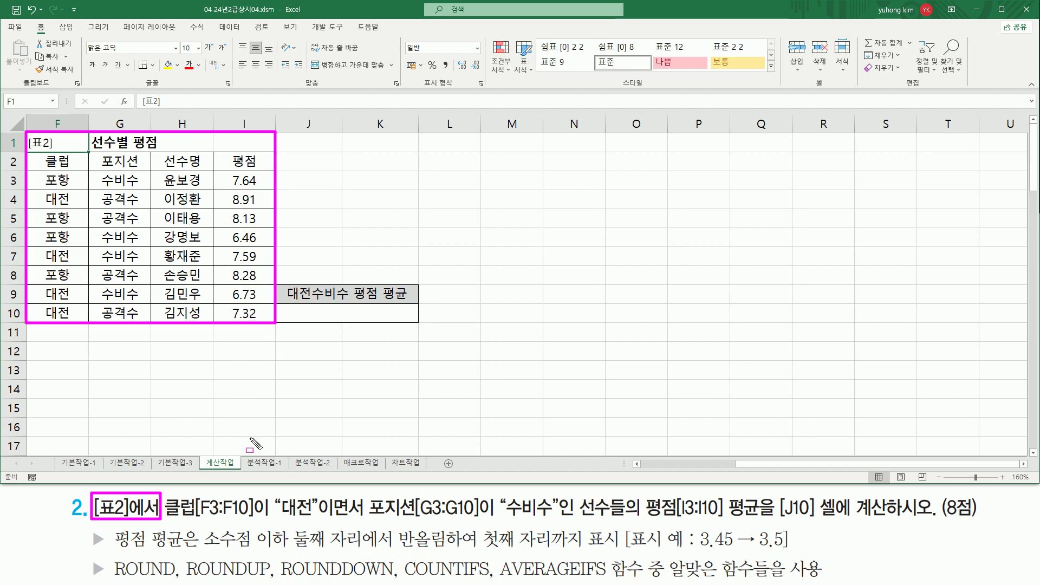
key(e)
mouse_move(162, 497)
mouse_down()
mouse_move(179, 523)
mouse_move(255, 523)
mouse_up()
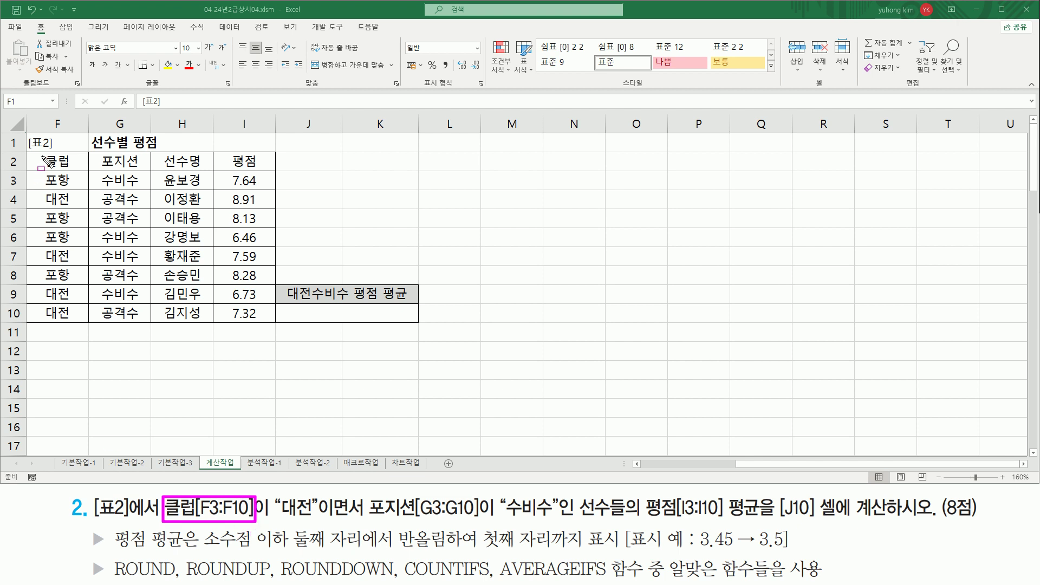
drag(34, 154, 79, 169)
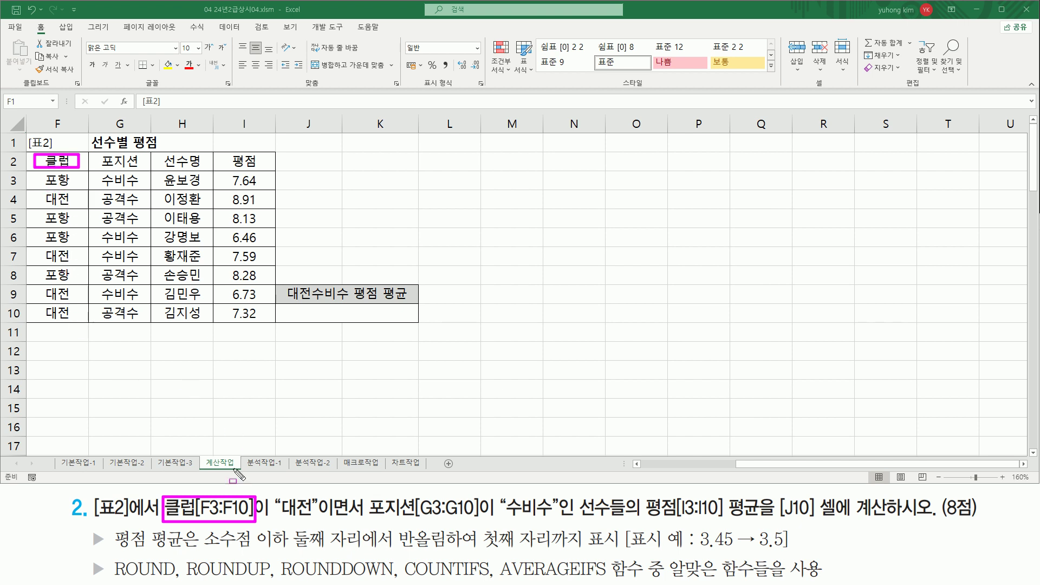
drag(280, 520, 313, 520)
mouse_move(366, 493)
mouse_down()
mouse_move(379, 509)
mouse_move(483, 526)
mouse_up()
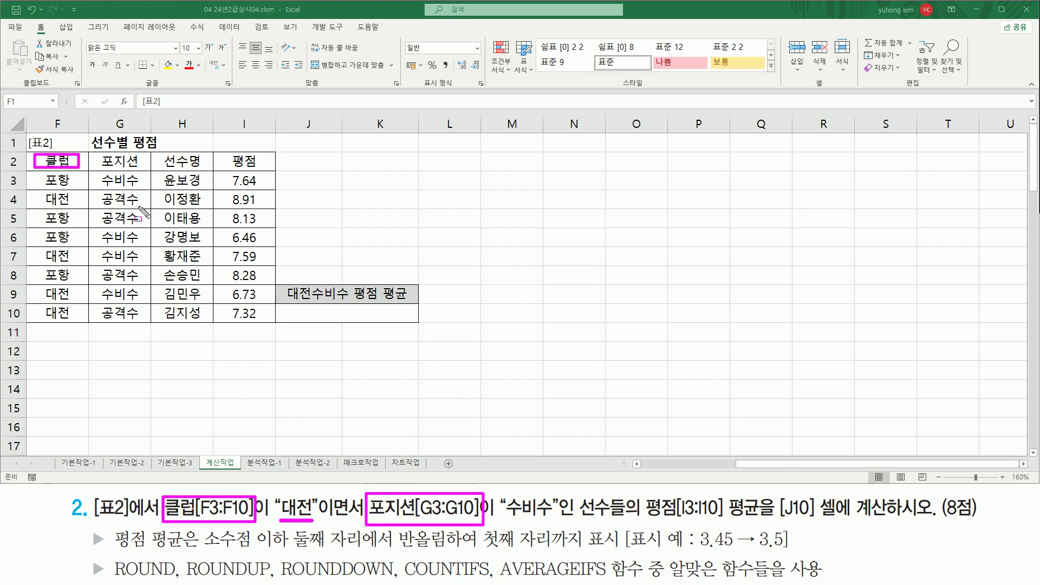
drag(98, 154, 144, 173)
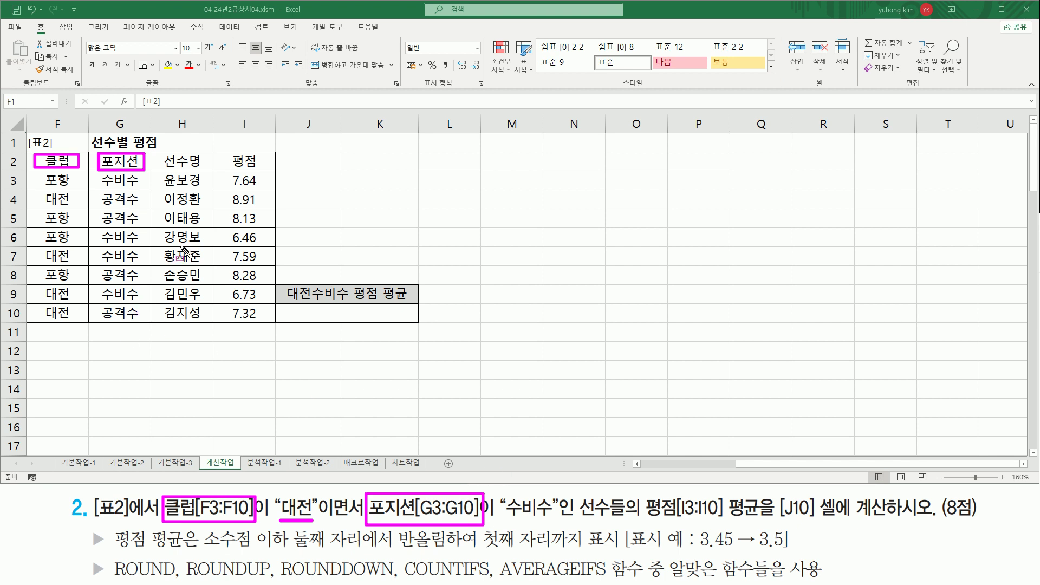
drag(508, 519, 552, 518)
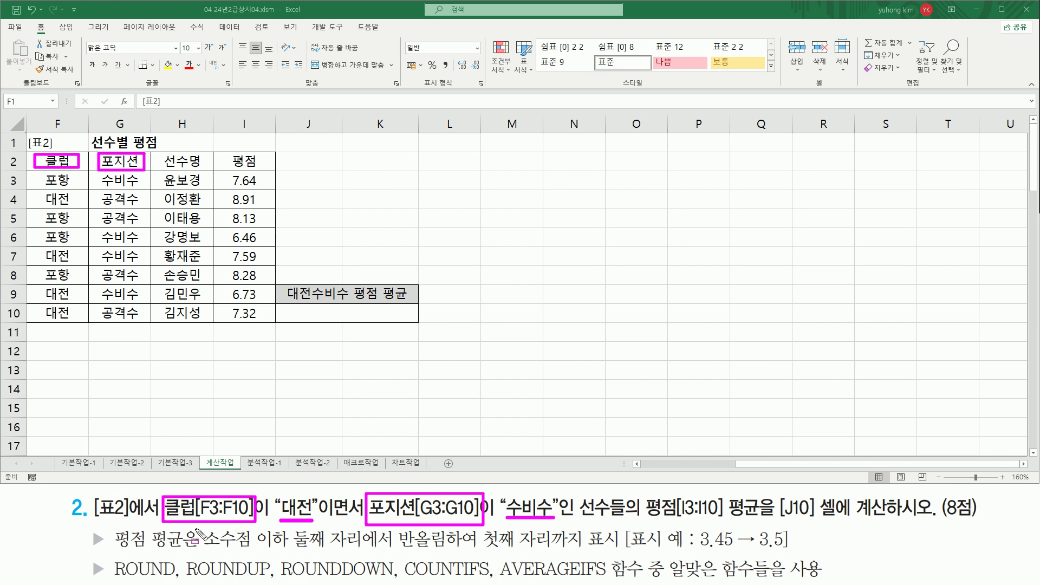
Examine how the task joins both conditions and locate the 평점[I3:I10] column in 표2 for the average.
drag(320, 498, 359, 523)
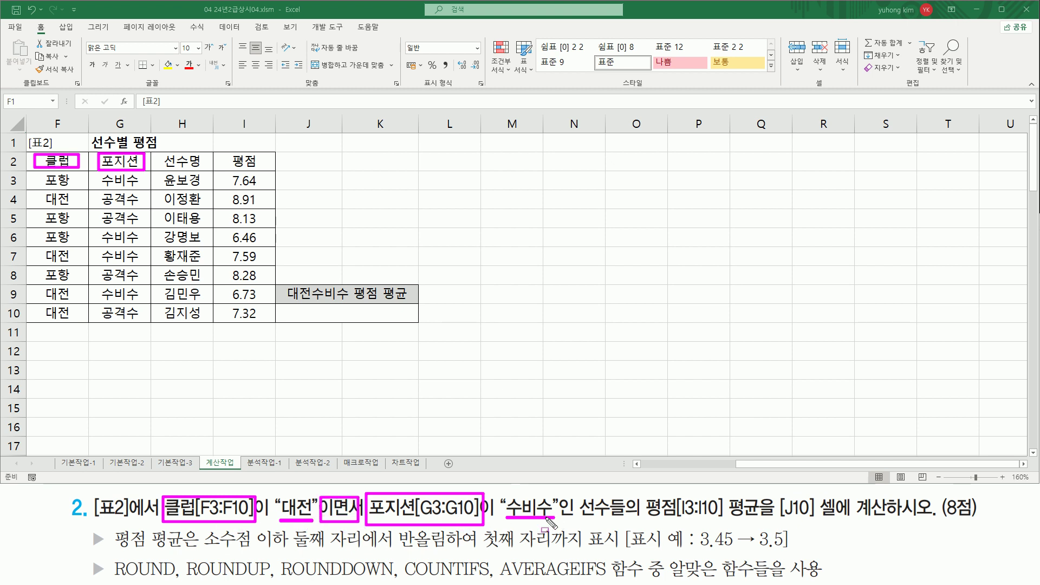
mouse_move(642, 524)
mouse_down()
mouse_move(724, 524)
mouse_move(724, 496)
mouse_up()
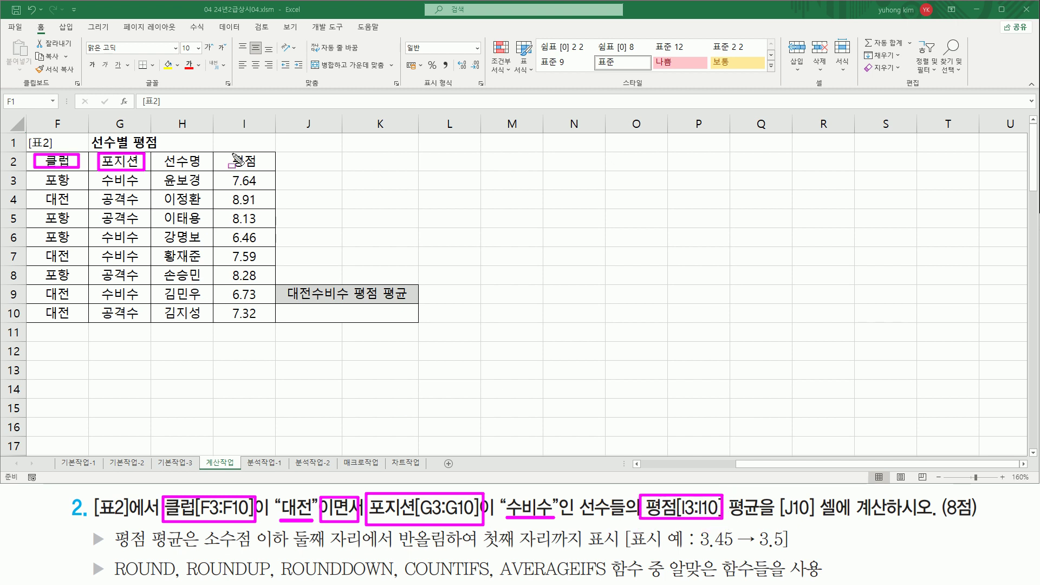
drag(227, 153, 258, 166)
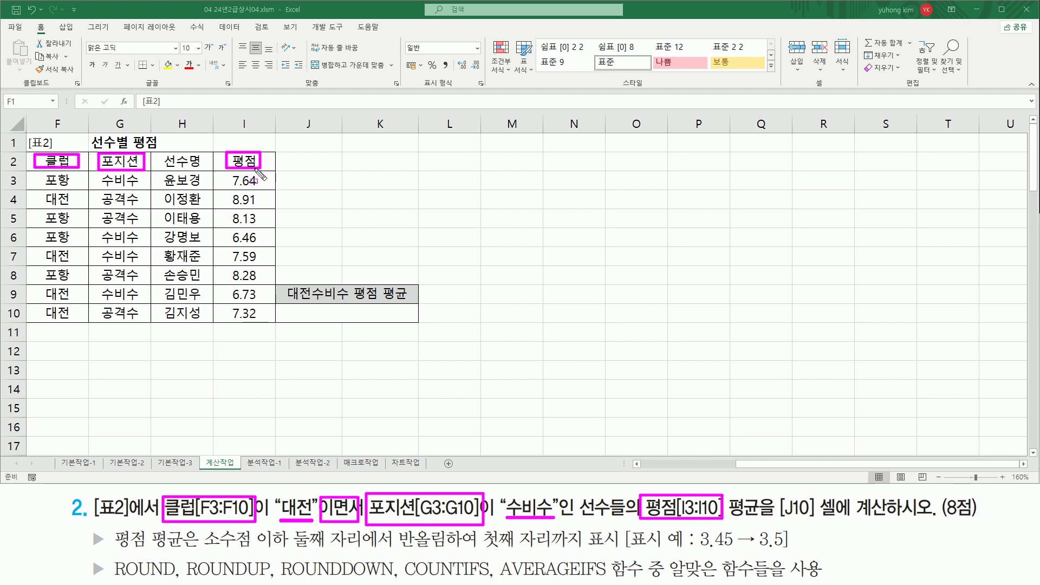
drag(730, 517, 773, 517)
Review the 클럽 and 포지션 conditions and the 평점 average against AVERAGEIFS in the task's list of allowed functions.
key(e)
drag(163, 494, 321, 525)
drag(365, 494, 558, 524)
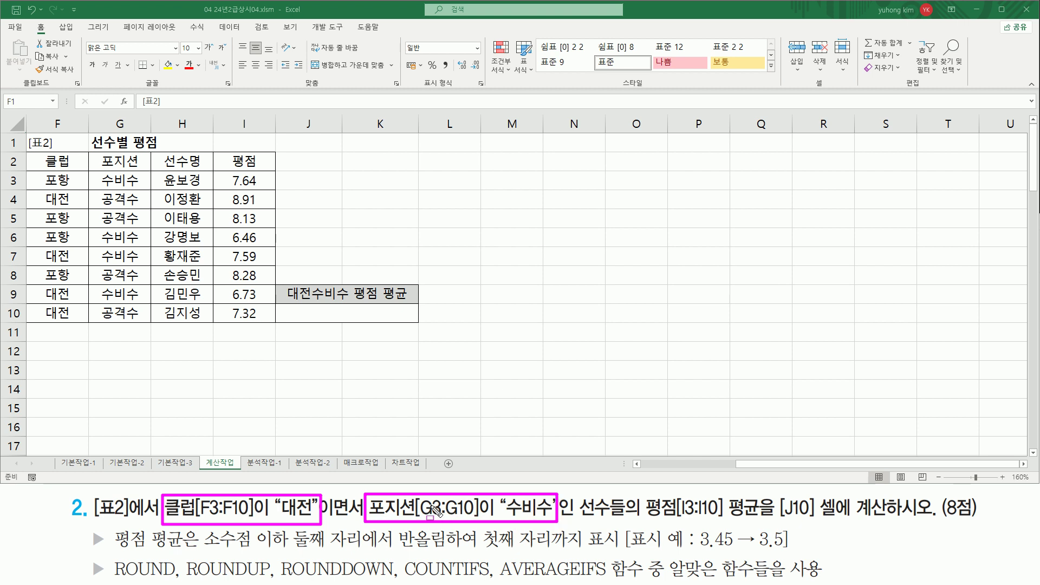
drag(643, 518, 764, 520)
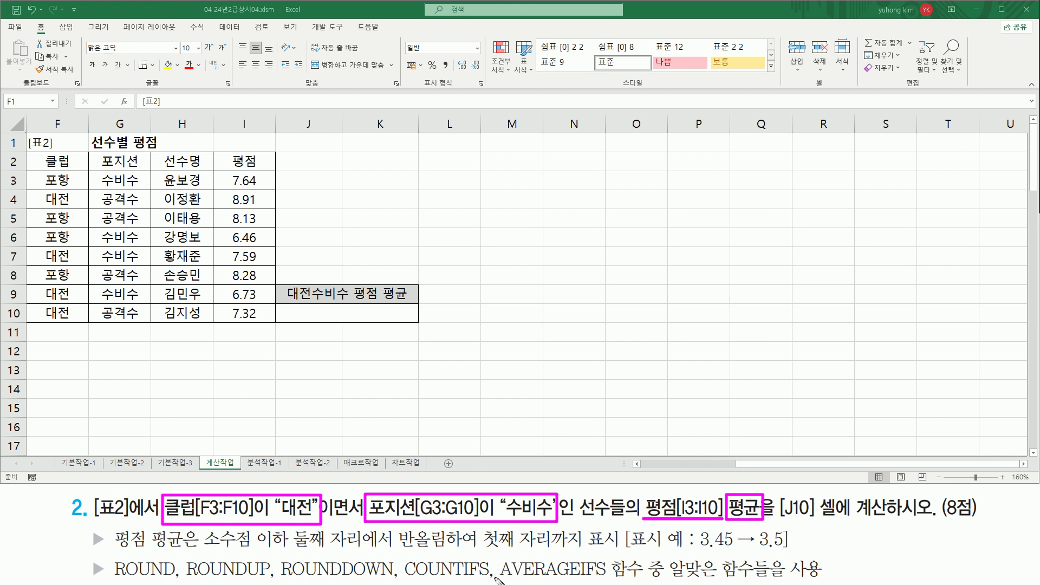
drag(494, 578, 612, 578)
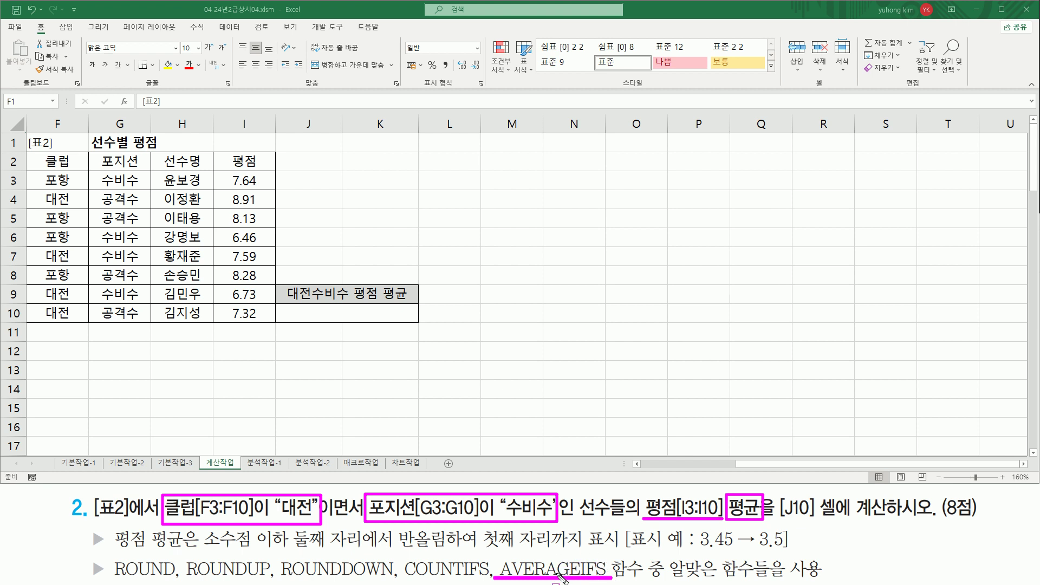
key(Escape)
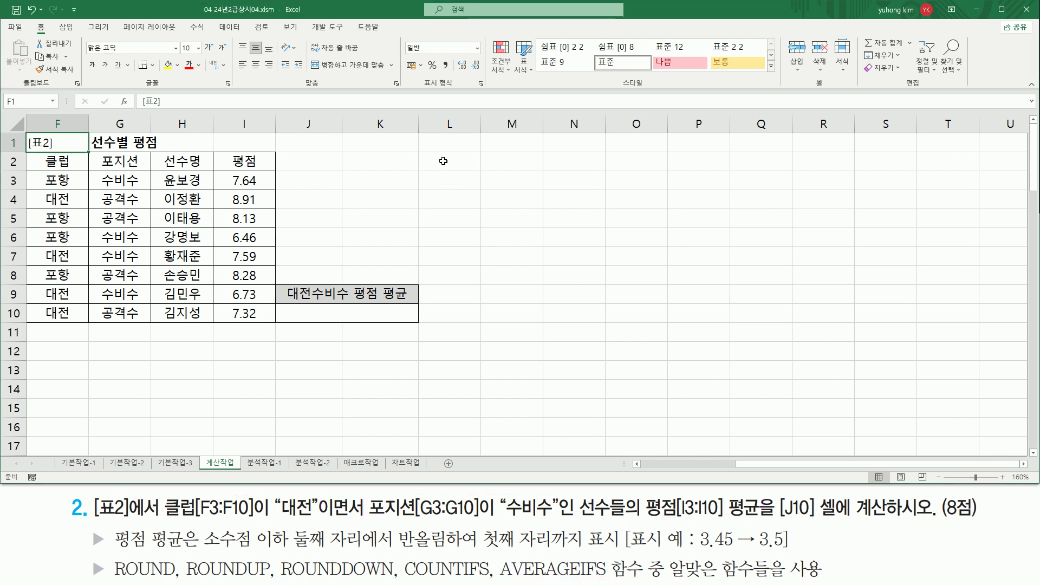
Begin a syntax note in L2 reading "averageifs( 계산범위, 첫번째범위, 첫번째 조건,".
click(444, 162)
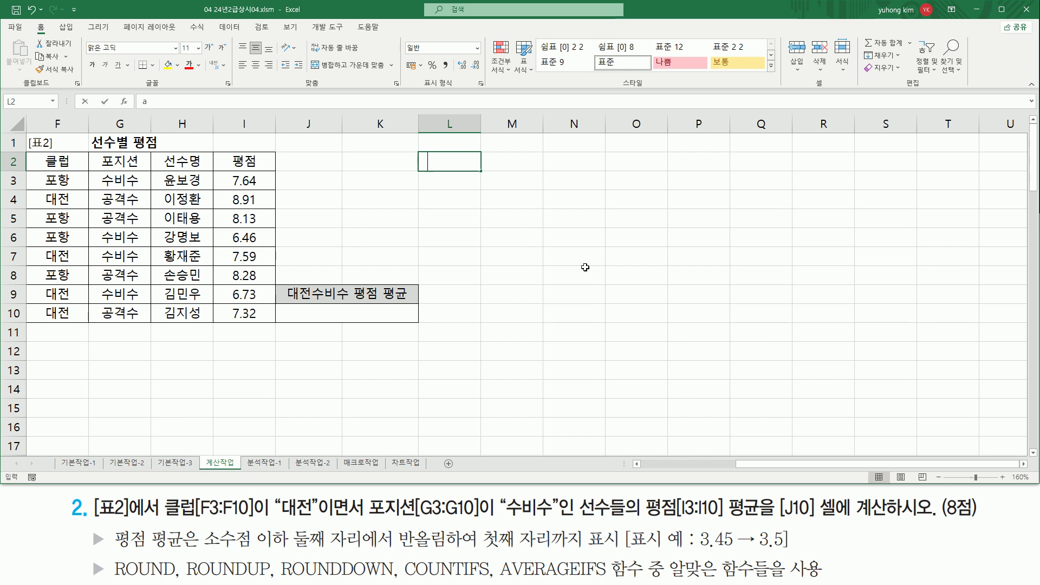
text(averageifs)
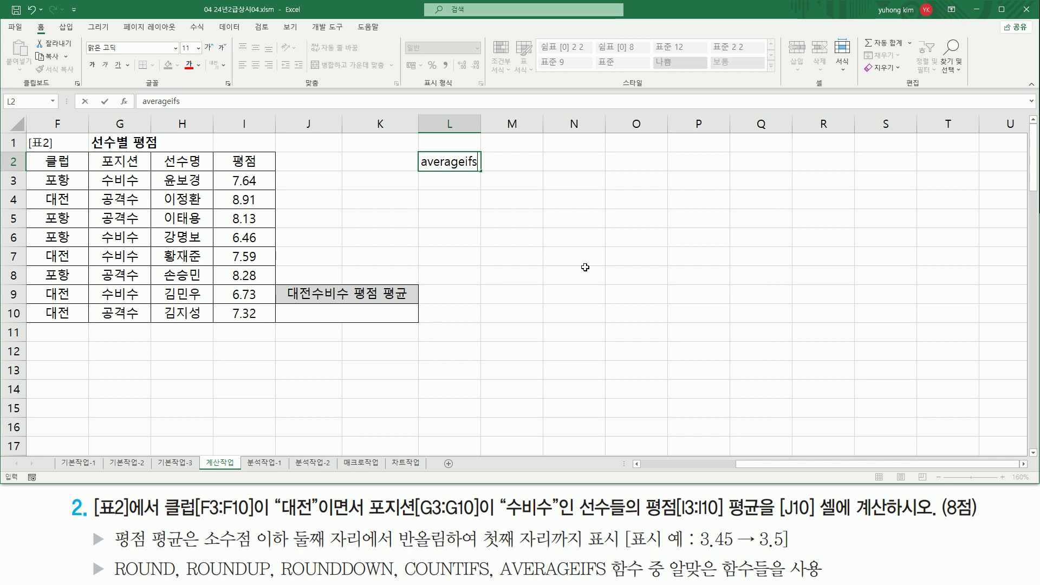
text(( 계산범위)
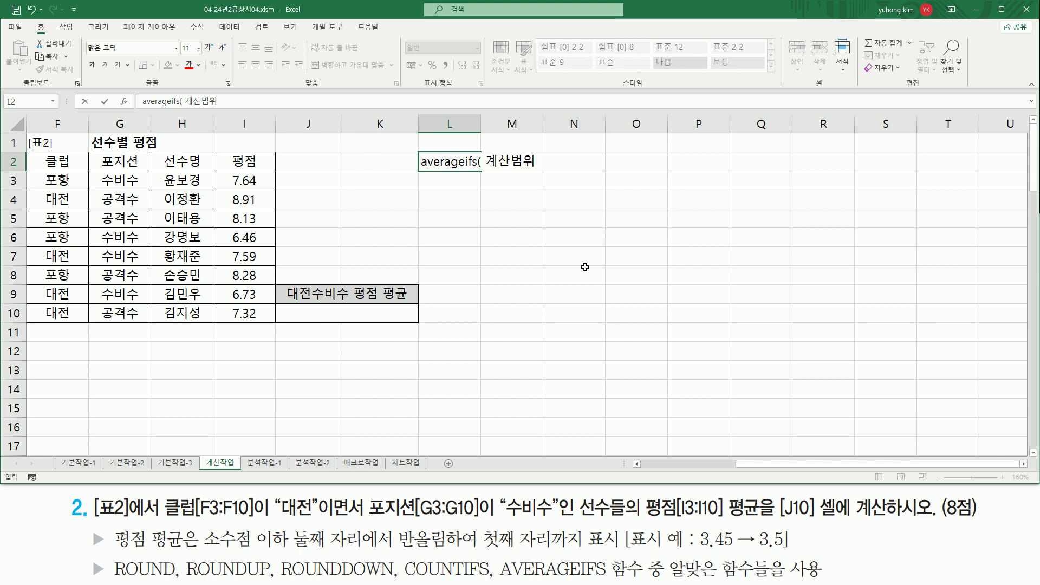
text(, 첫번쨉)
text(범위, )
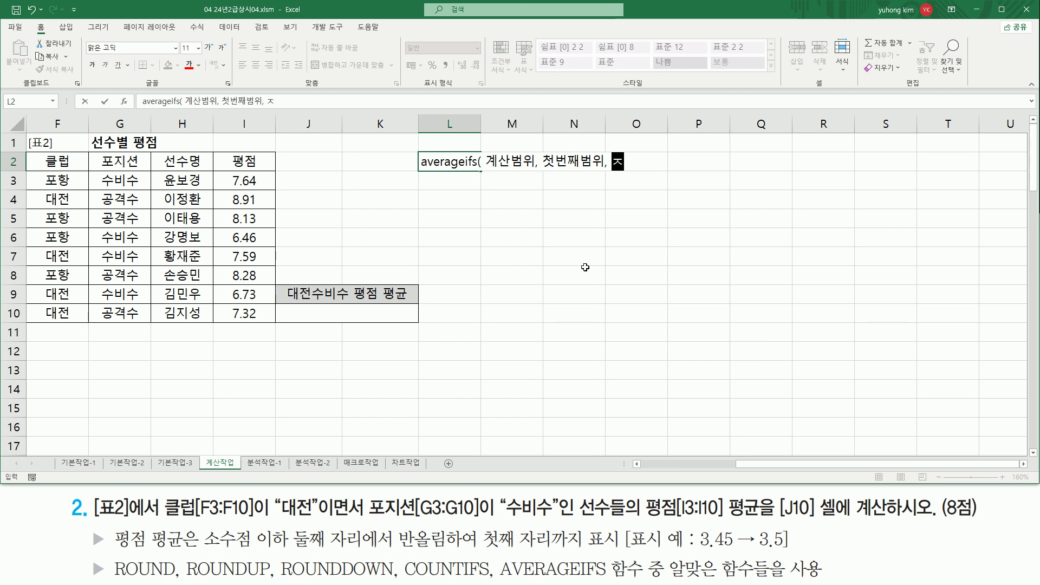
text(첫번째 조건,)
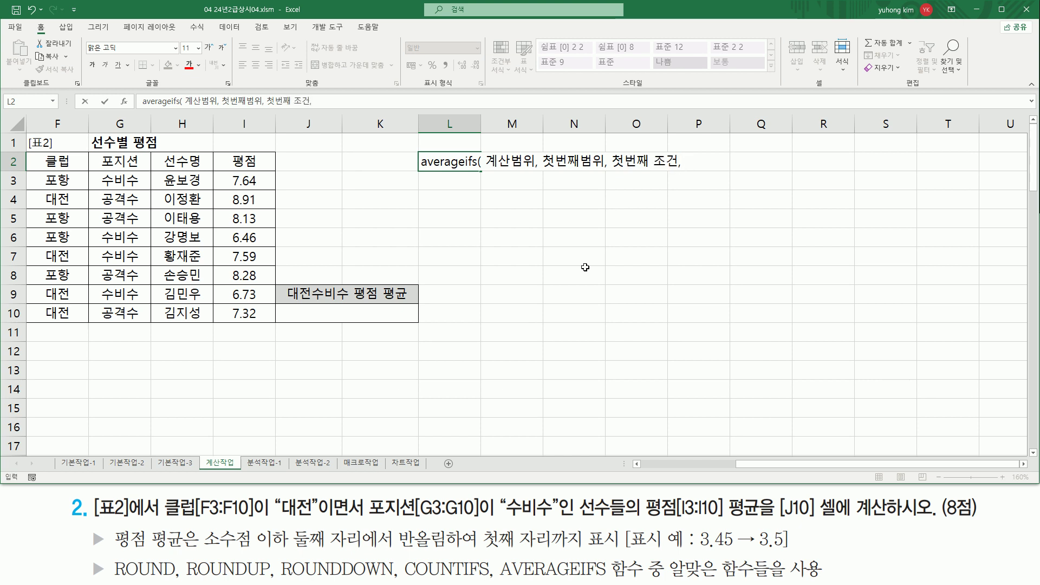
Complete the L2 note with "두번째범위, 두번째조건, 세번째범위, 세번째조건.... )".
text( 두번쨉)
text(범위,)
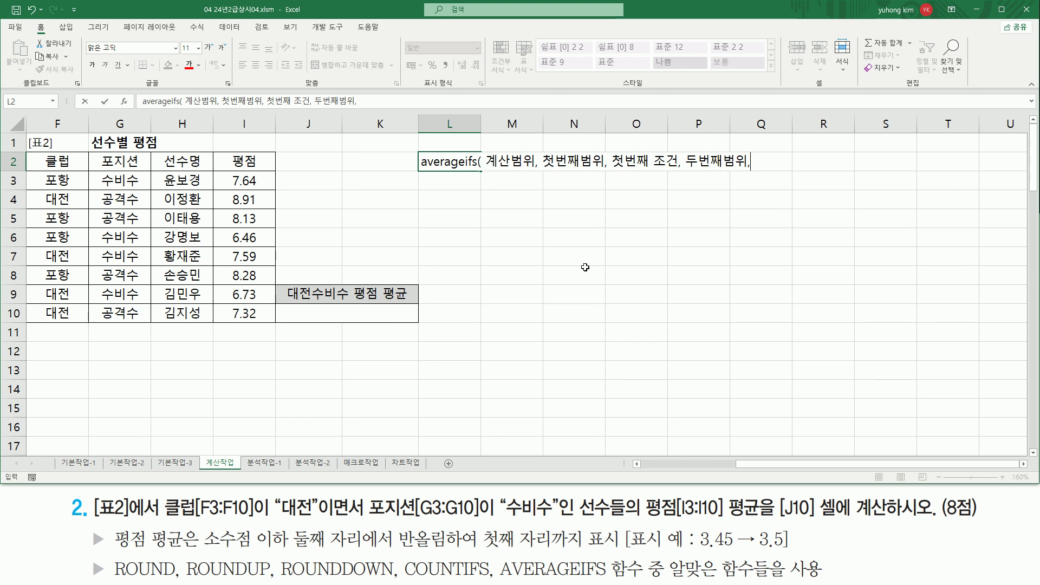
text( 두번째조거)
text(ㄴ,)
text( 세번ㅉ)
text(ㅐㅂㅓㅁ위)
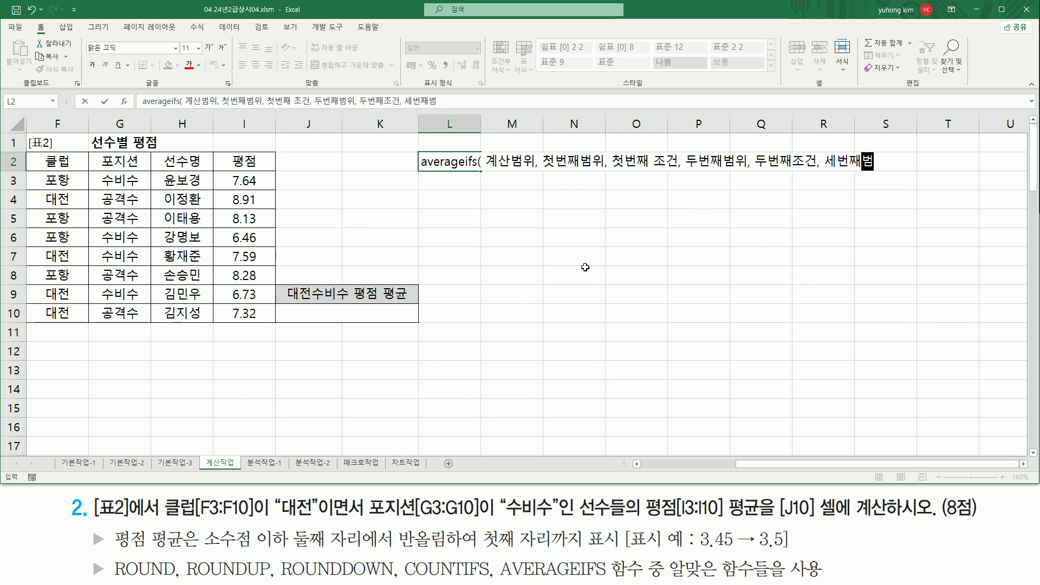
text(, 세번째)
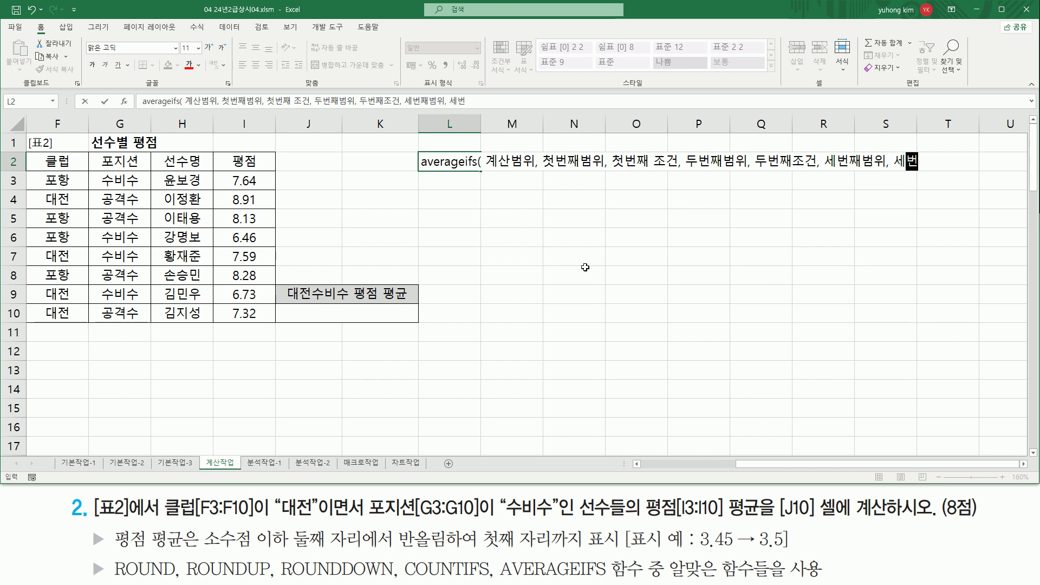
text(조건,)
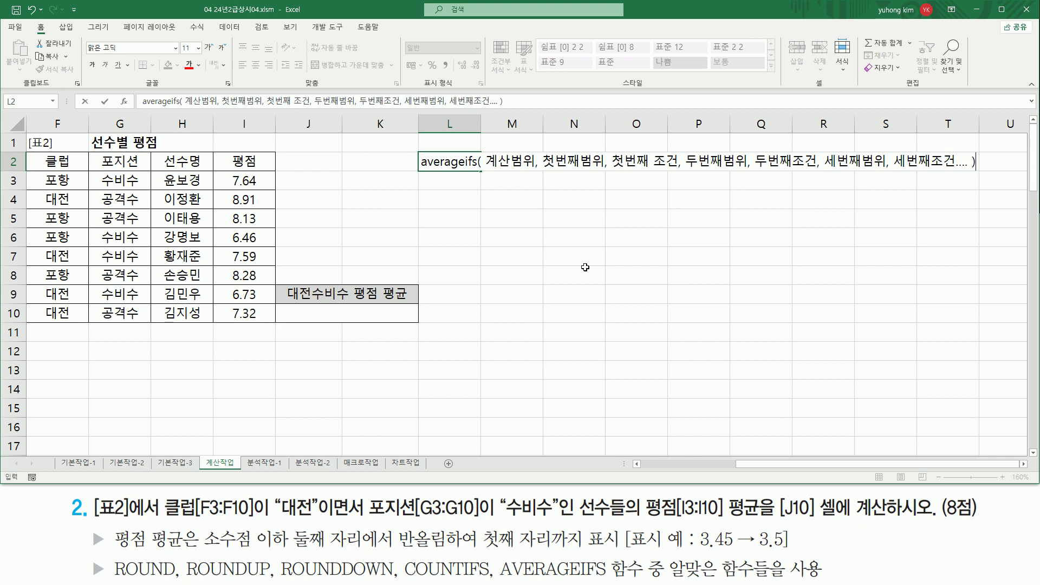
Remove the space inside "첫번째 조건" in the L2 note and left-align the cell.
click(651, 160)
key(BackSpace)
key(Return)
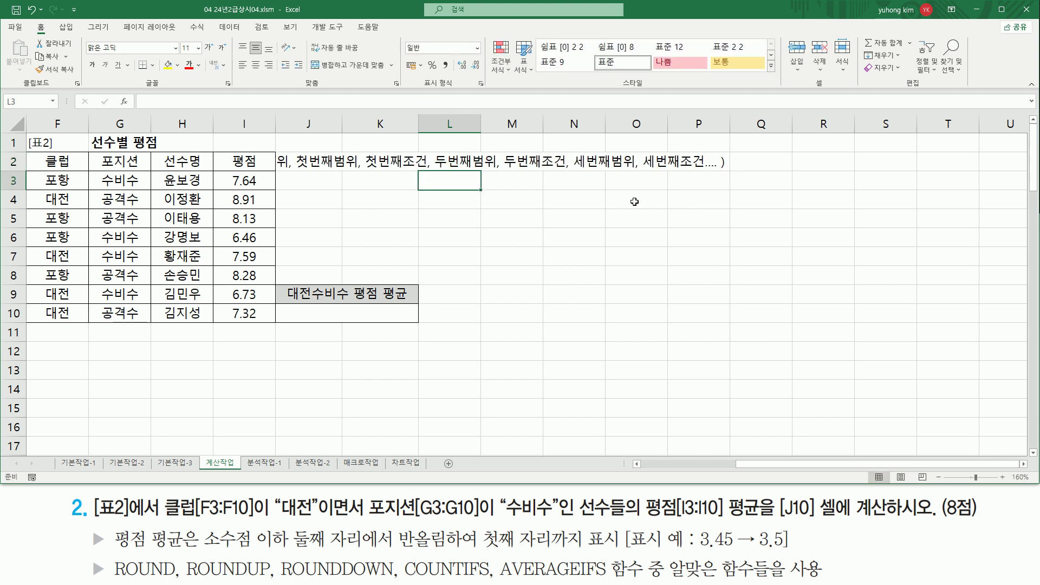
click(452, 158)
click(242, 65)
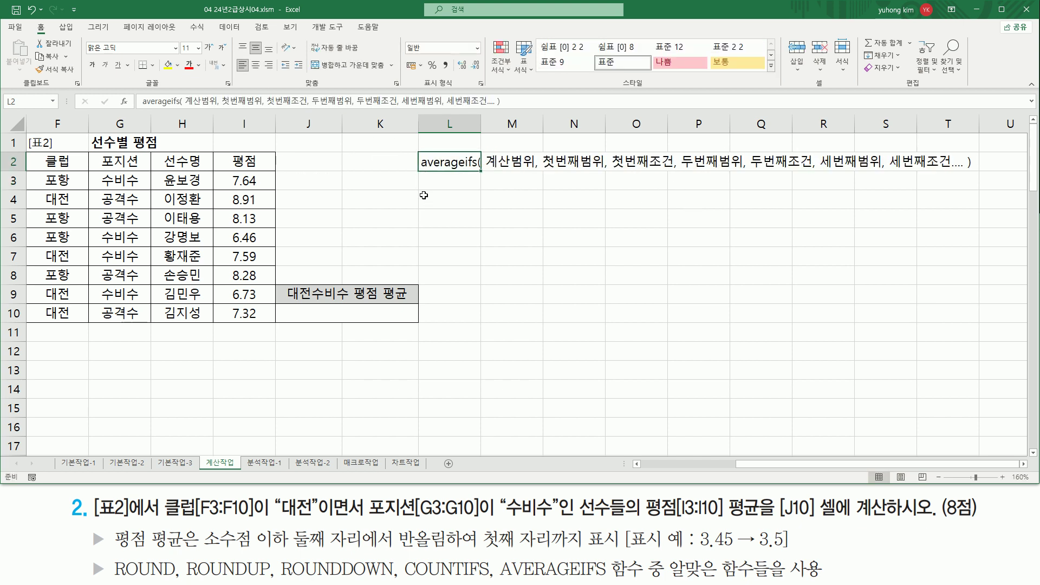
Examine the AVERAGEIFS note's argument order: 계산범위 followed by the repeating range and condition pairs.
click(523, 291)
mouse_move(543, 171)
mouse_down()
mouse_move(603, 152)
mouse_move(655, 171)
mouse_move(811, 171)
mouse_move(837, 162)
mouse_move(952, 169)
mouse_up()
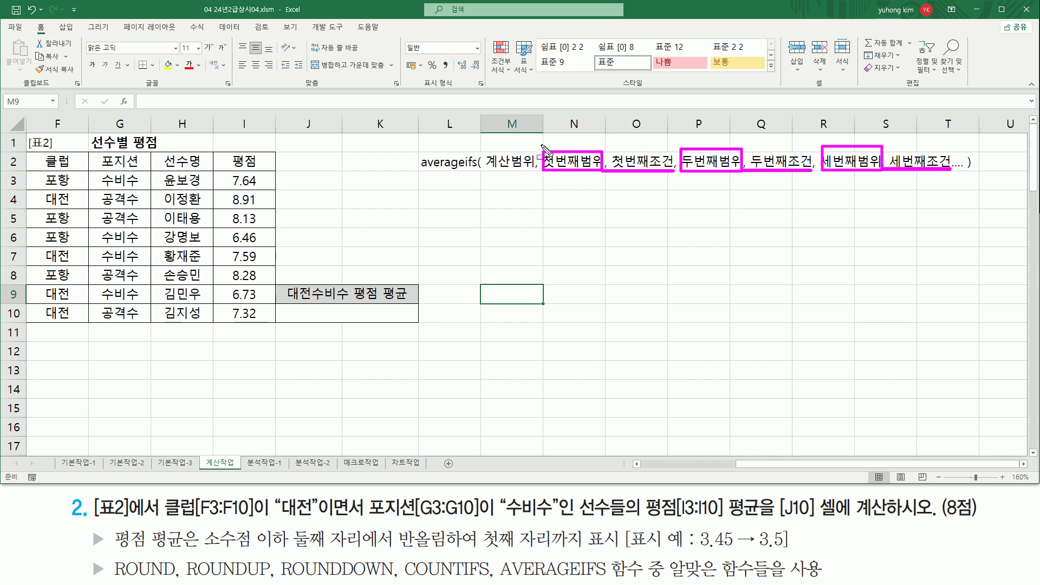
mouse_move(542, 138)
mouse_down()
mouse_move(562, 189)
mouse_move(964, 189)
mouse_move(954, 186)
mouse_up()
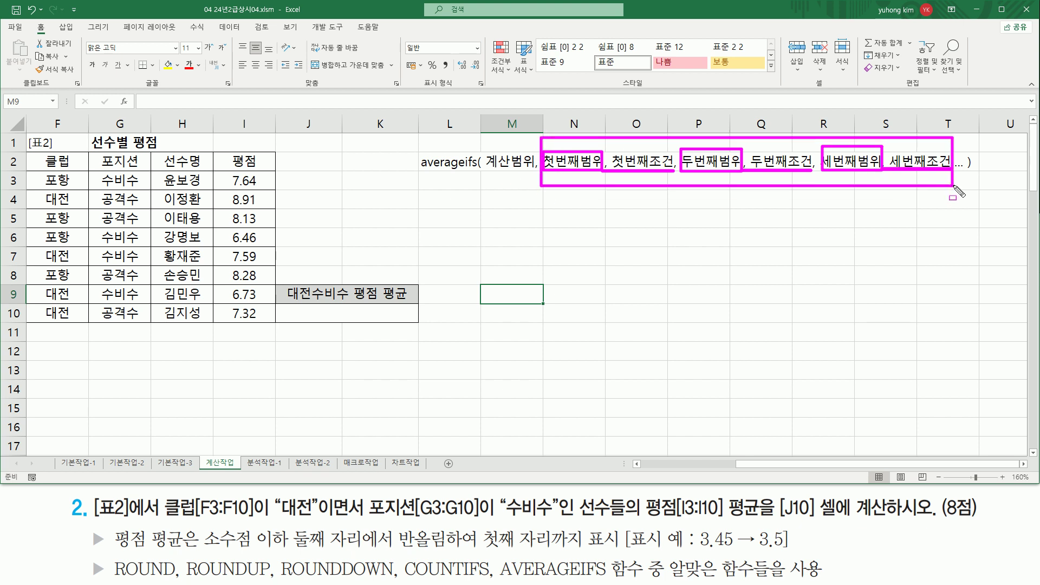
drag(488, 169, 532, 169)
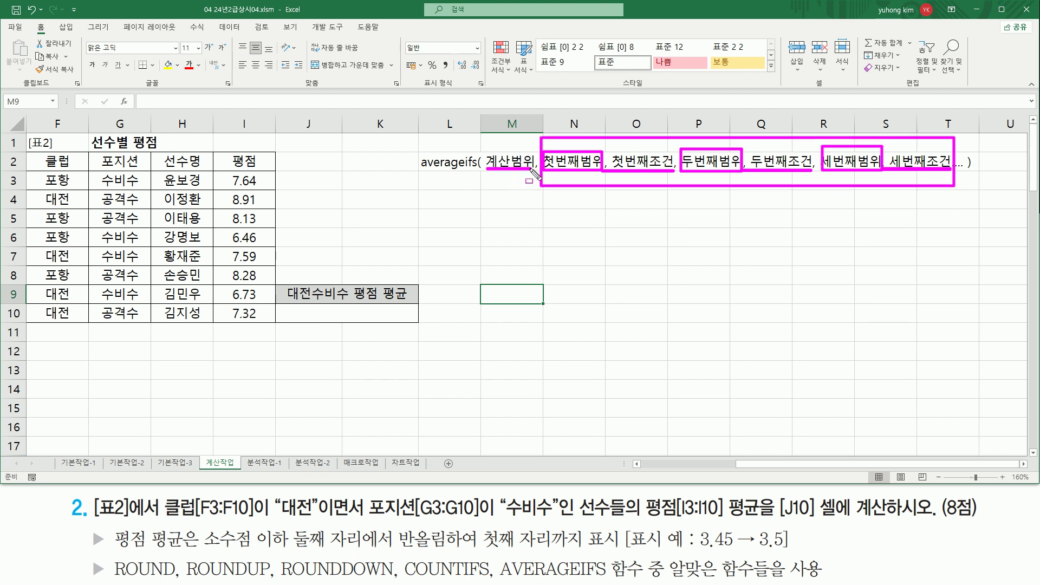
drag(420, 169, 463, 170)
key(Escape)
Start an AVERAGEIFS formula in J10 with the 평점 range I3:I10 as its average range.
click(415, 322)
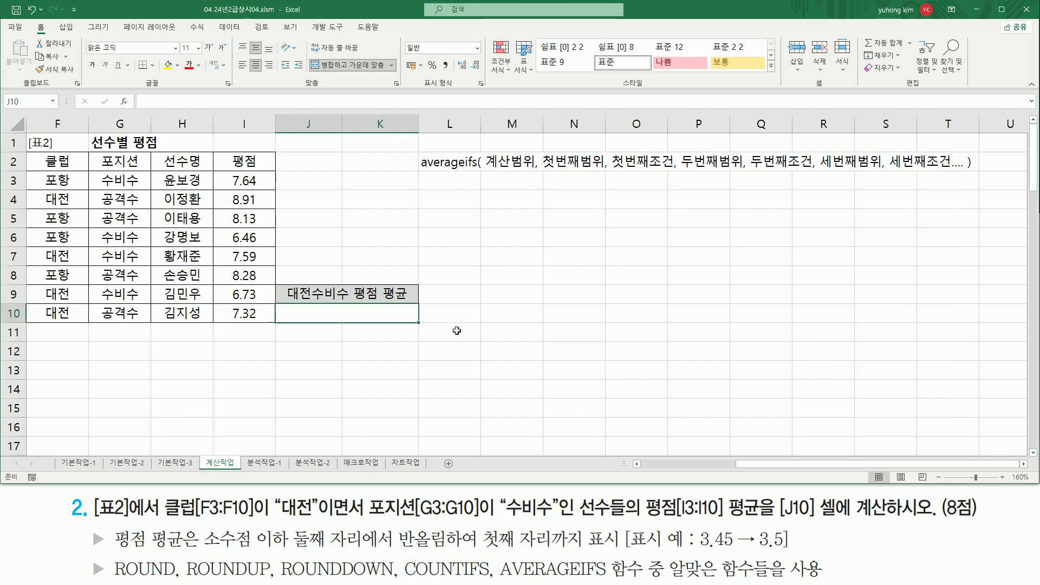
text(=)
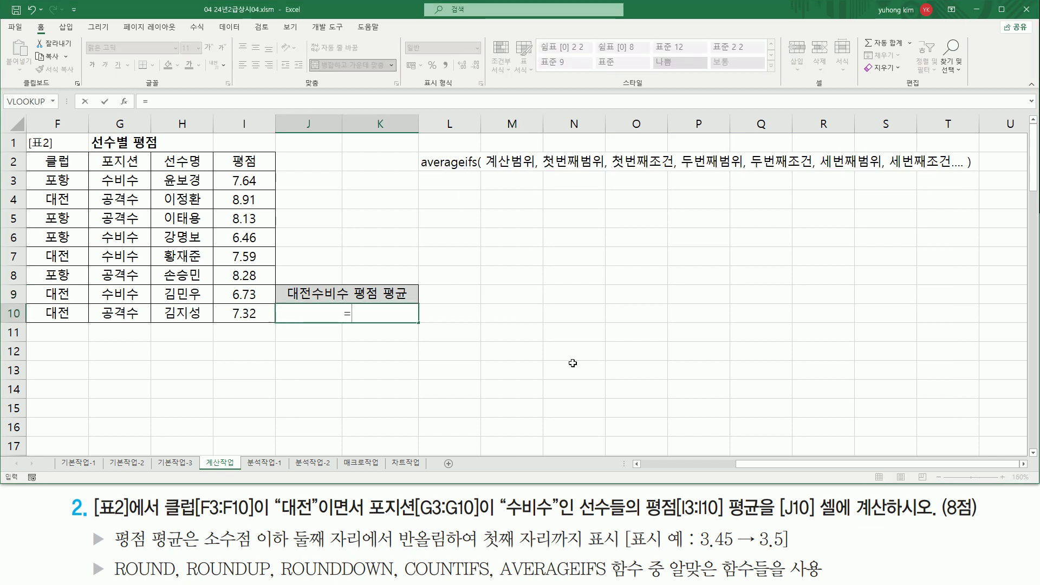
text(averageifs)
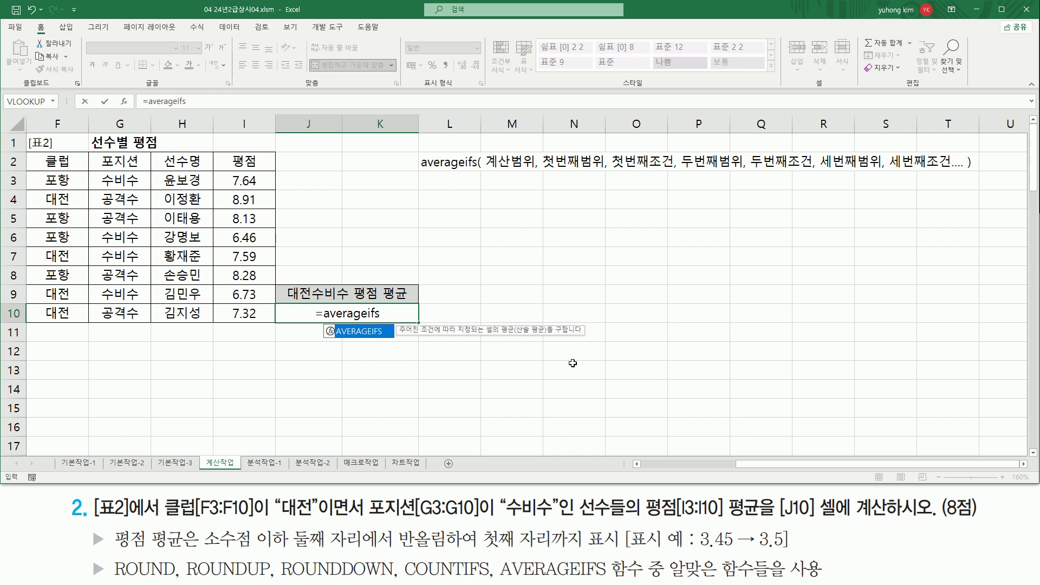
key(Tab)
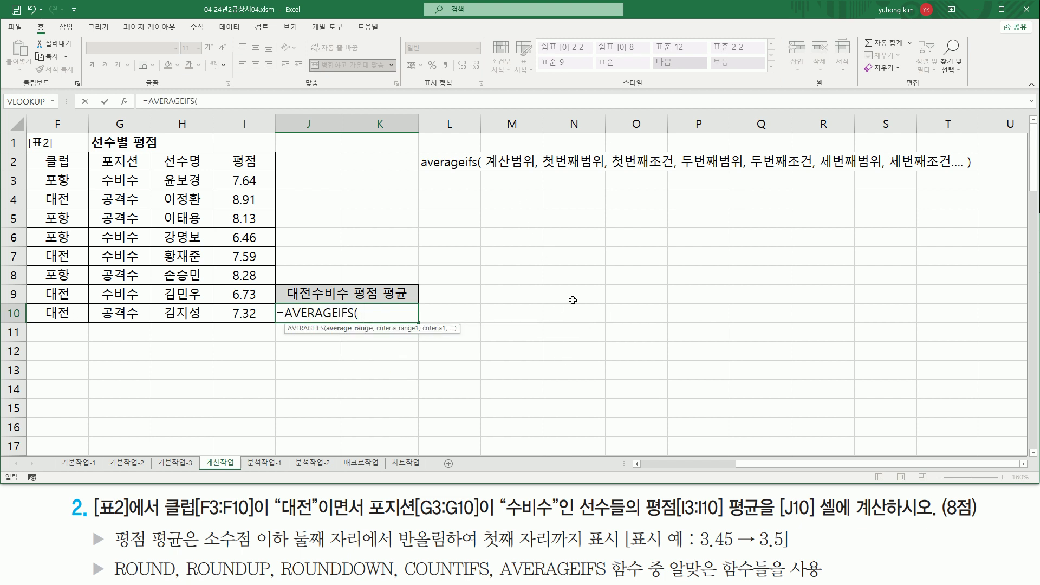
mouse_move(641, 494)
mouse_down()
mouse_move(689, 521)
mouse_move(742, 522)
mouse_up()
key(Escape)
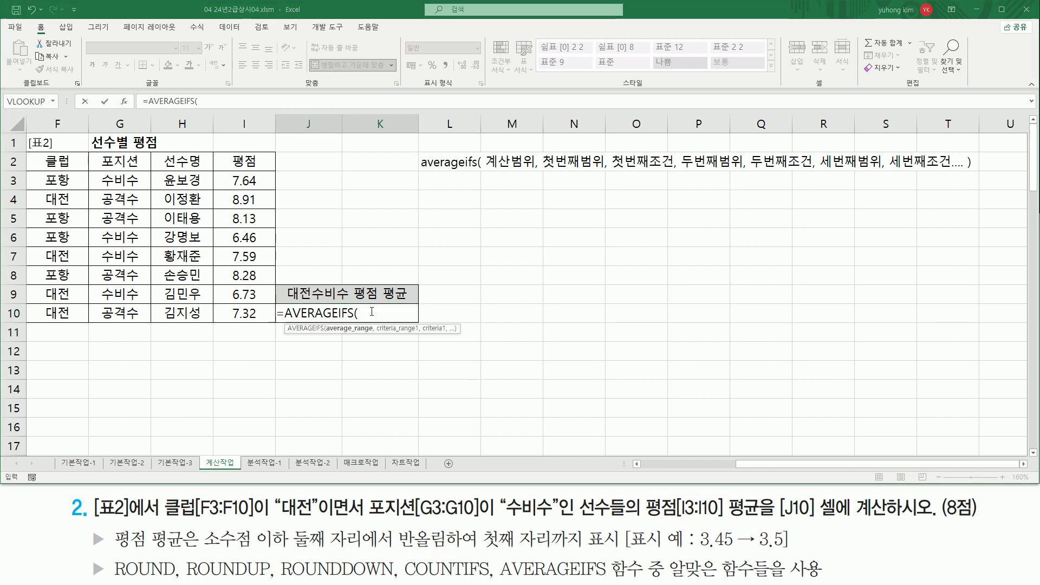
drag(483, 180, 542, 180)
key(Escape)
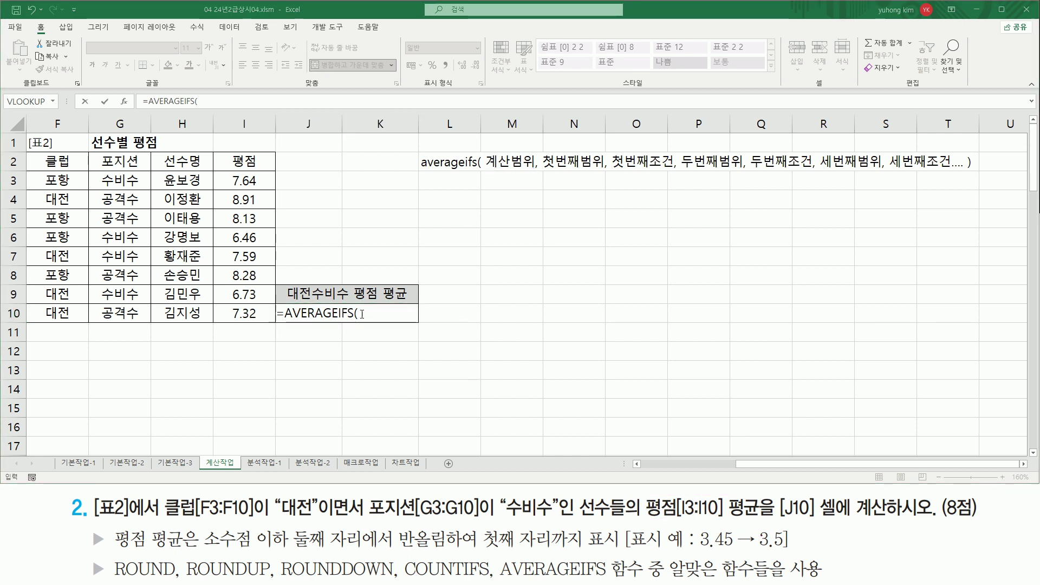
drag(244, 181, 255, 313)
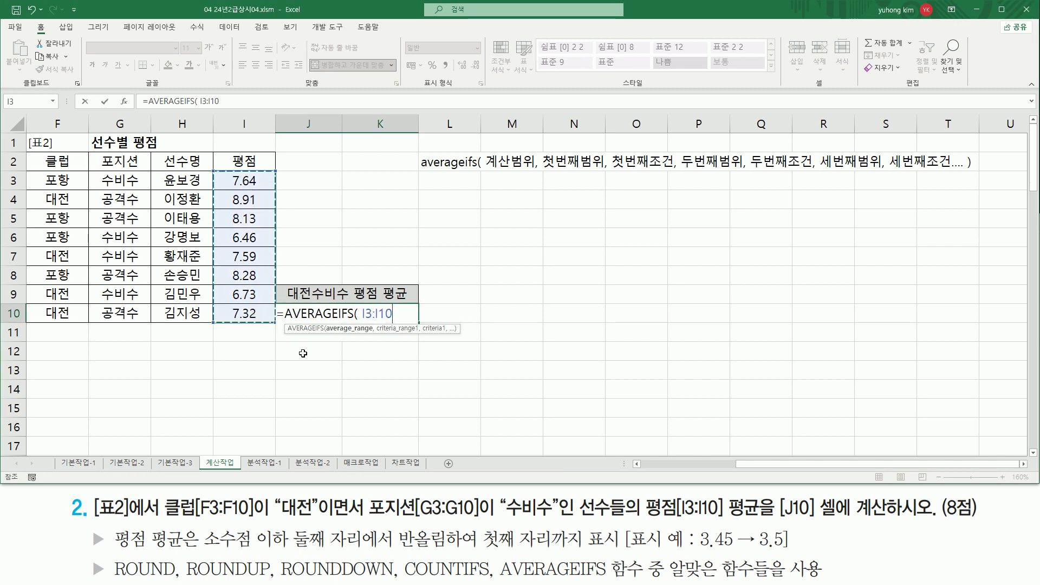
Add the first criteria pair to J10's AVERAGEIFS formula: 클럽 range F3:F10 with the condition "대전".
text(,)
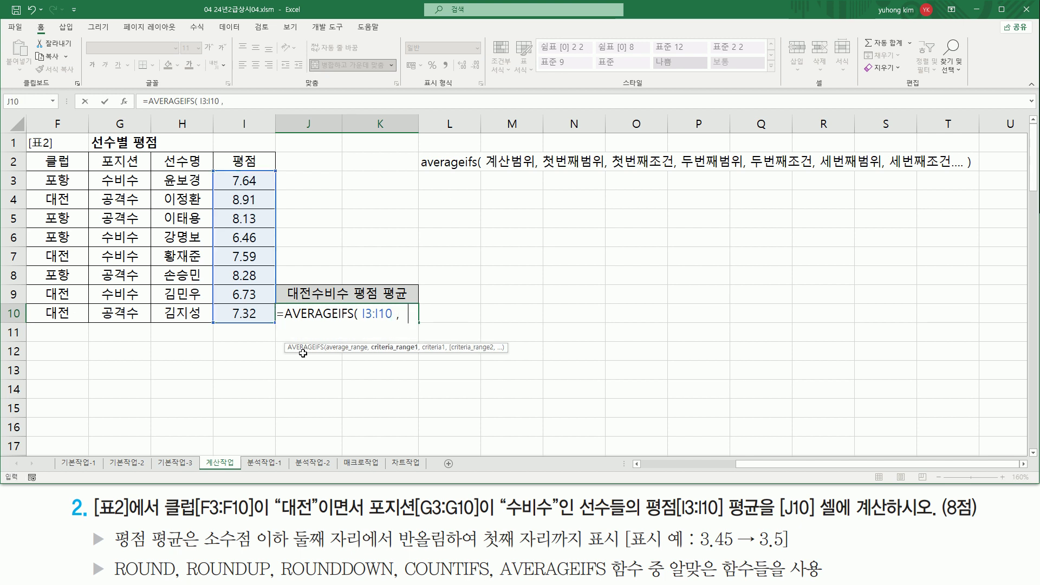
mouse_move(163, 494)
mouse_down()
mouse_move(215, 534)
mouse_move(330, 522)
mouse_up()
key(Escape)
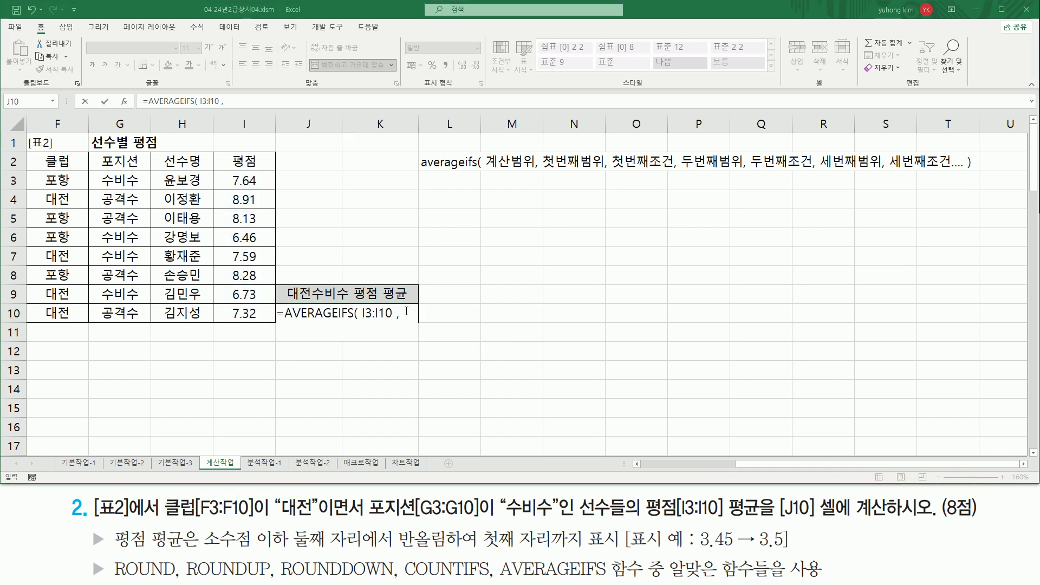
drag(69, 187, 64, 315)
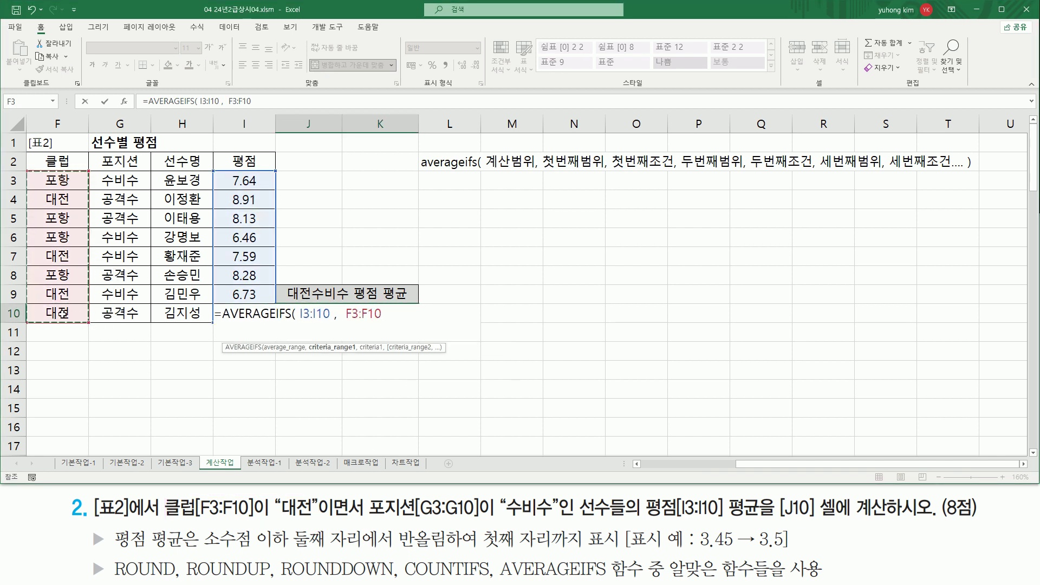
text(, )
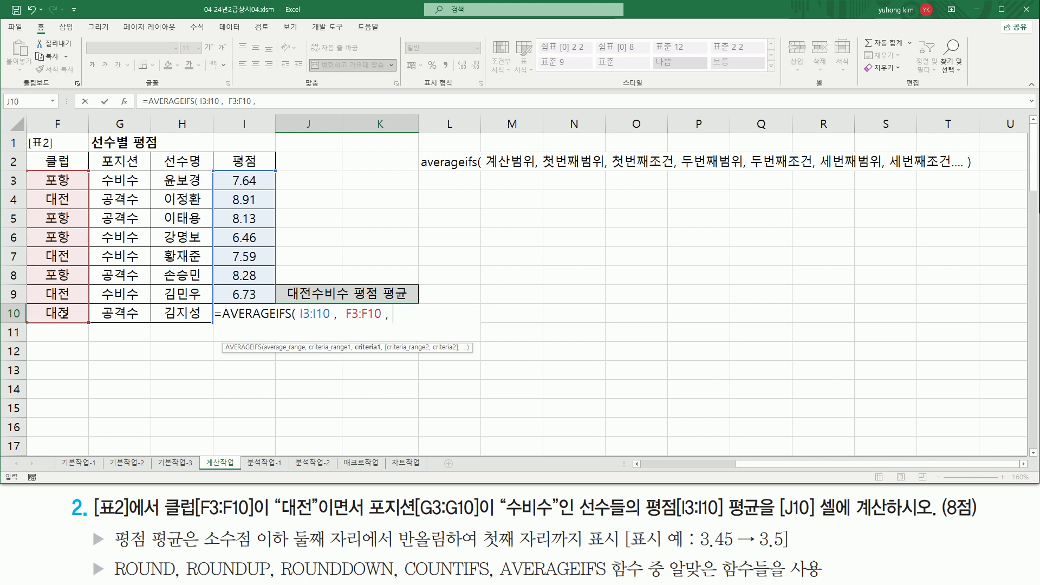
text("대점)
key(BackSpace)
key(BackSpace)
text(" ,)
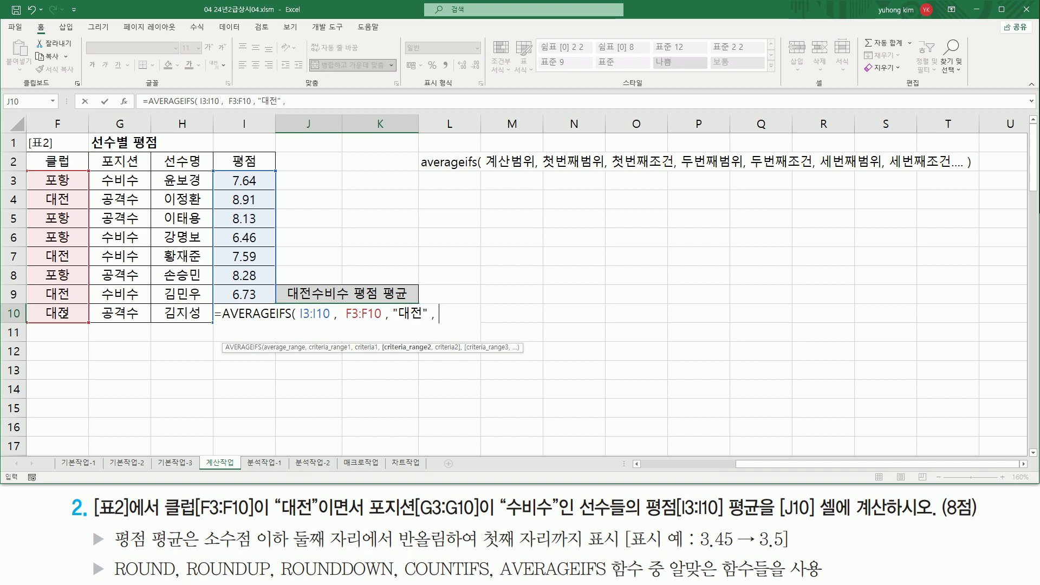
Add the second criteria pair, 포지션 range G3:G10 with the condition "수비수", and close the AVERAGEIFS parenthesis.
mouse_move(367, 493)
mouse_down()
mouse_move(469, 518)
mouse_move(549, 520)
mouse_up()
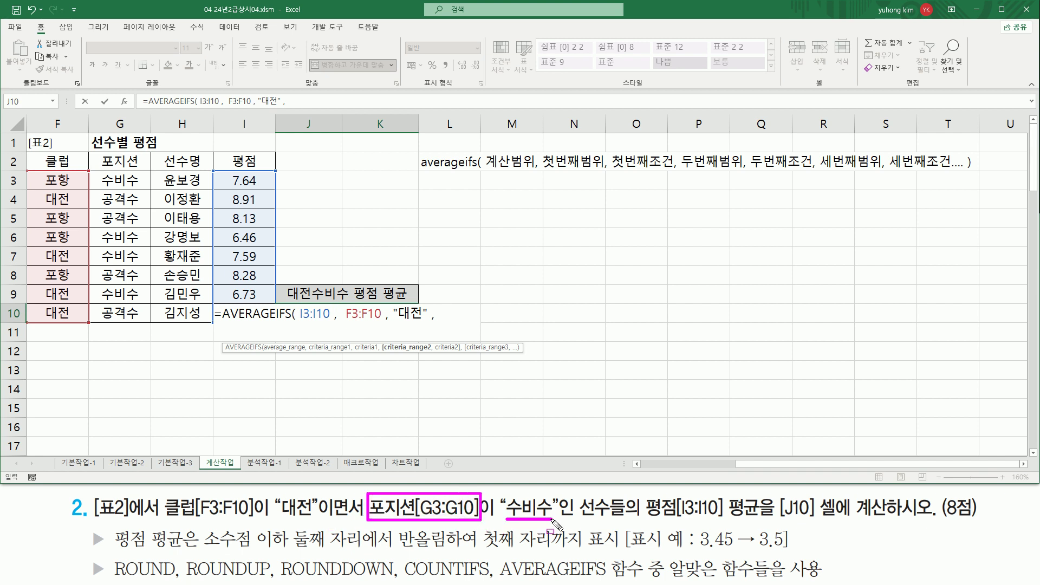
key(Escape)
click(458, 310)
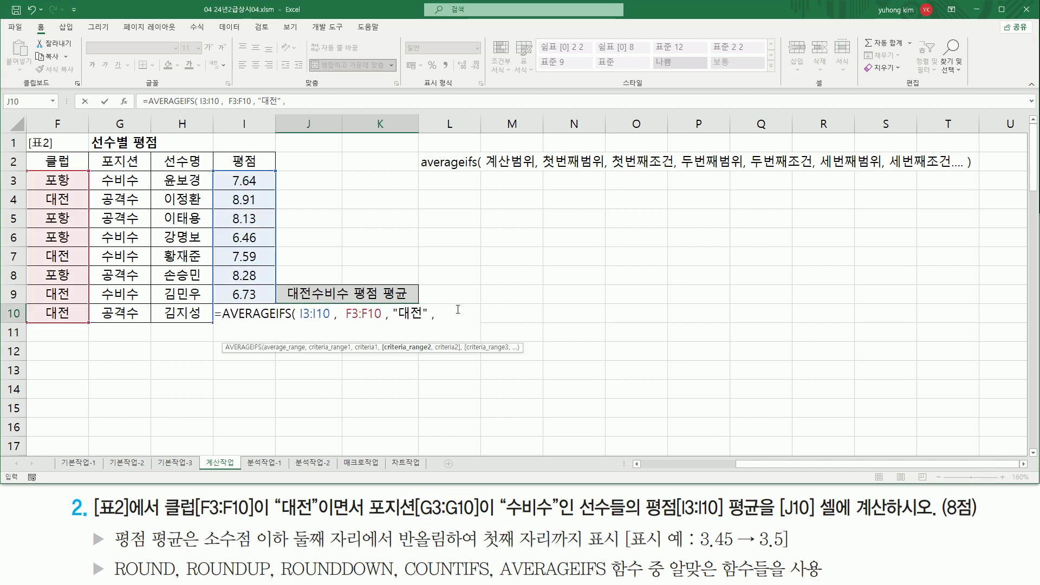
drag(120, 180, 122, 314)
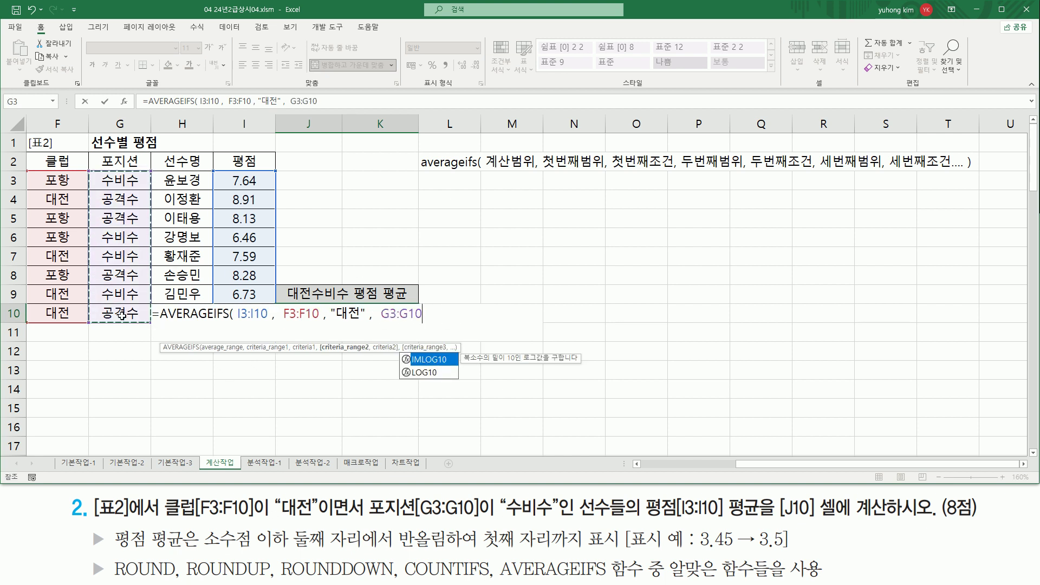
text(, )
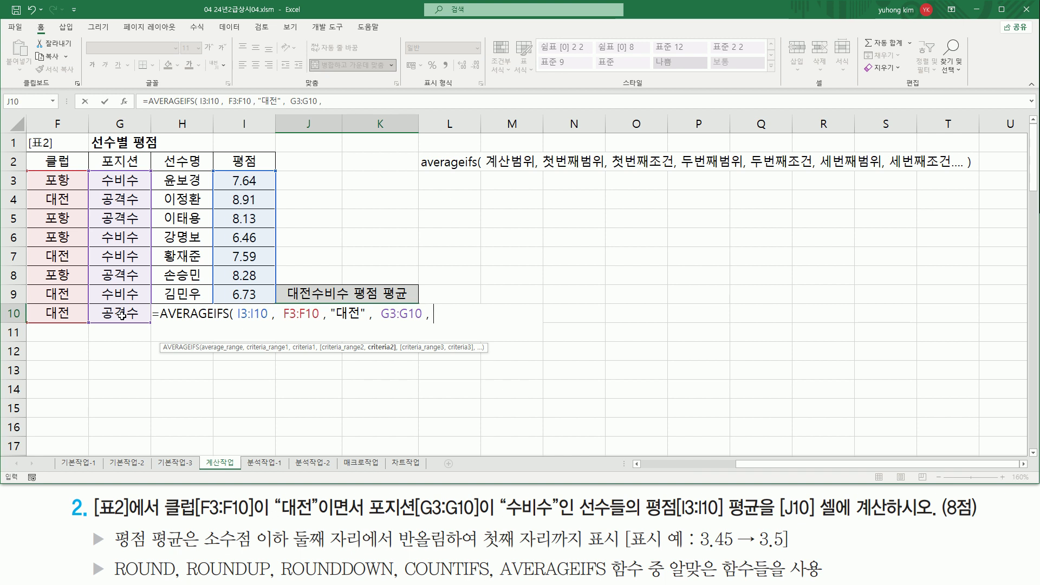
text("수비수" ))
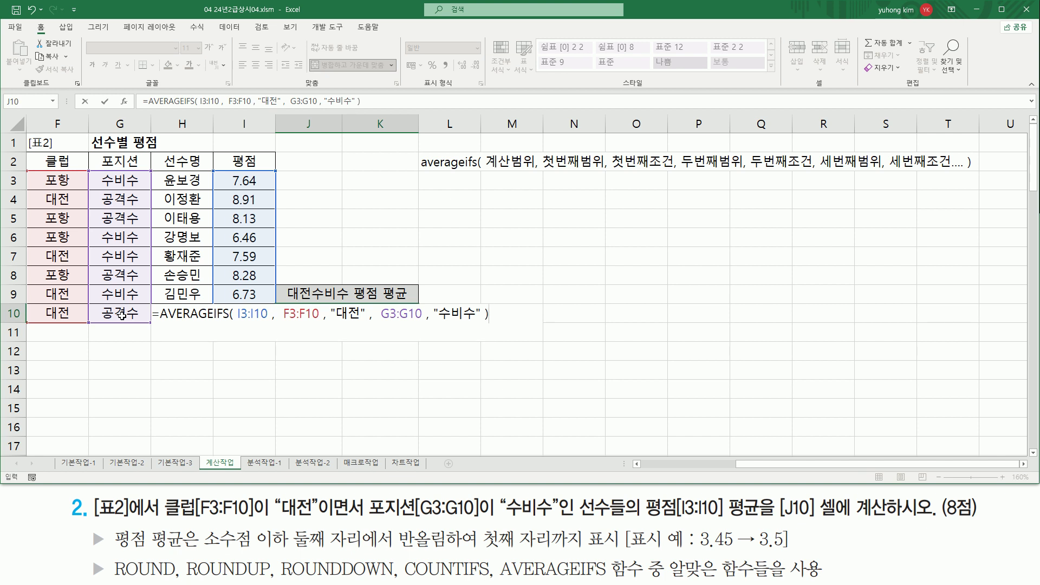
Check the average range and both range-condition pairs in J10's AVERAGEIFS formula and commit it.
drag(281, 319, 475, 322)
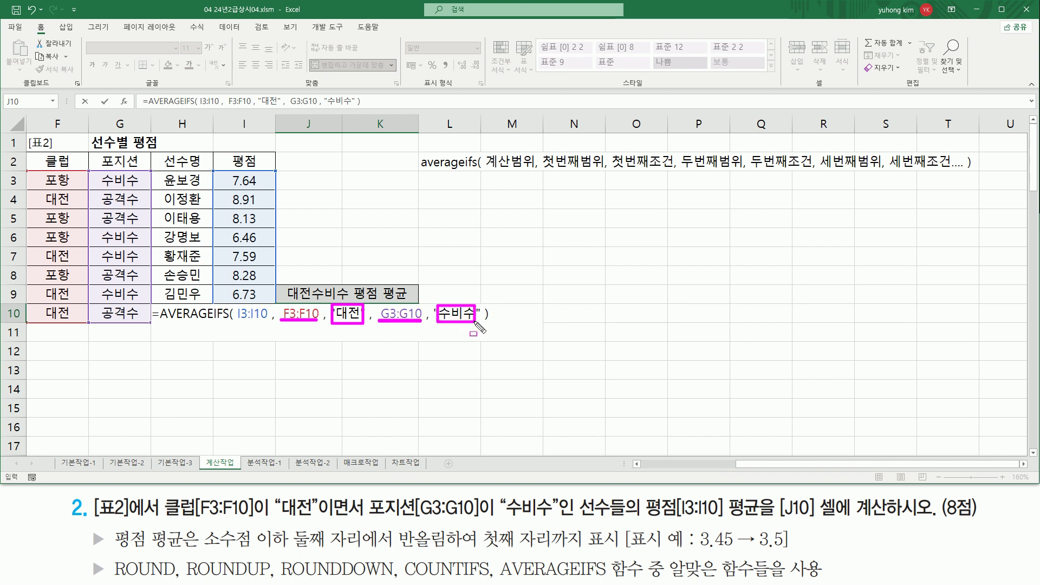
drag(277, 297, 486, 336)
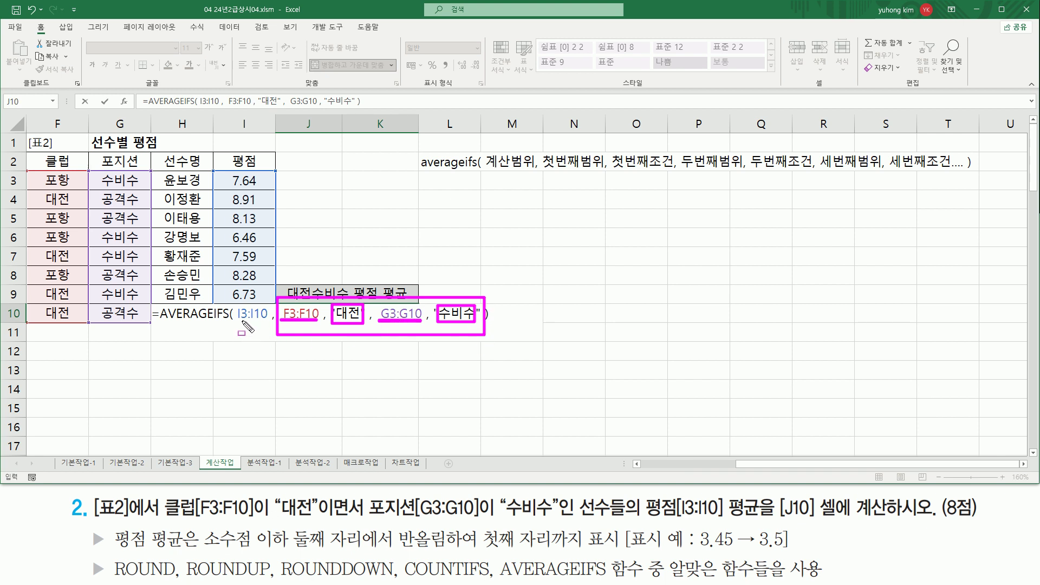
drag(234, 322, 270, 324)
drag(158, 321, 207, 322)
key(Escape)
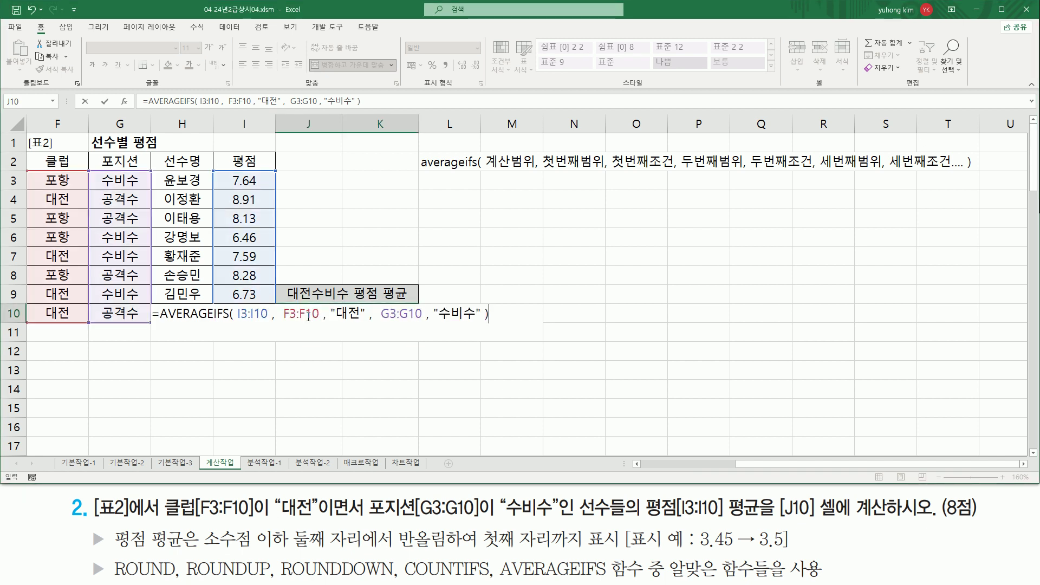
click(314, 314)
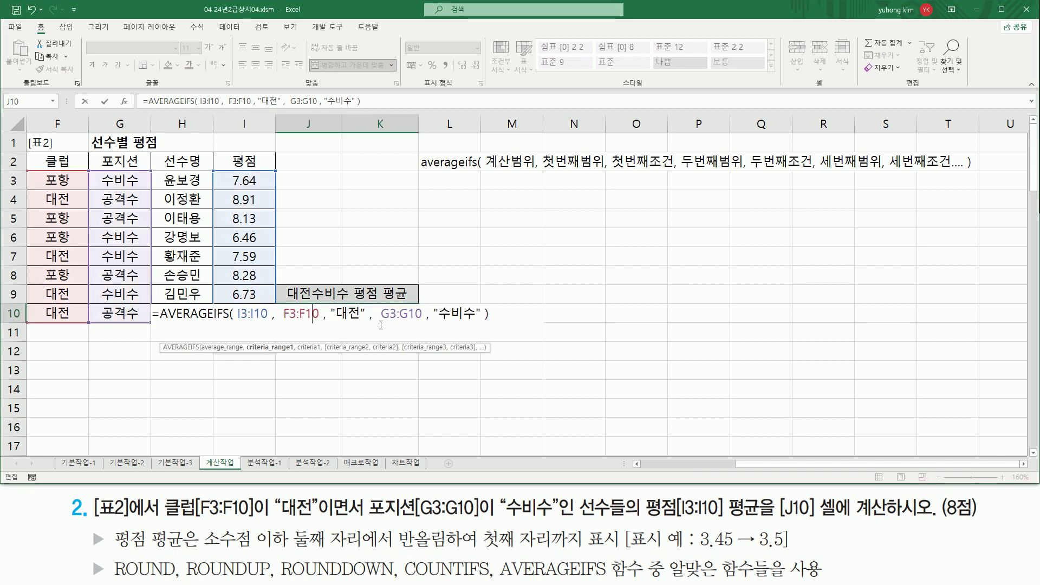
key(Return)
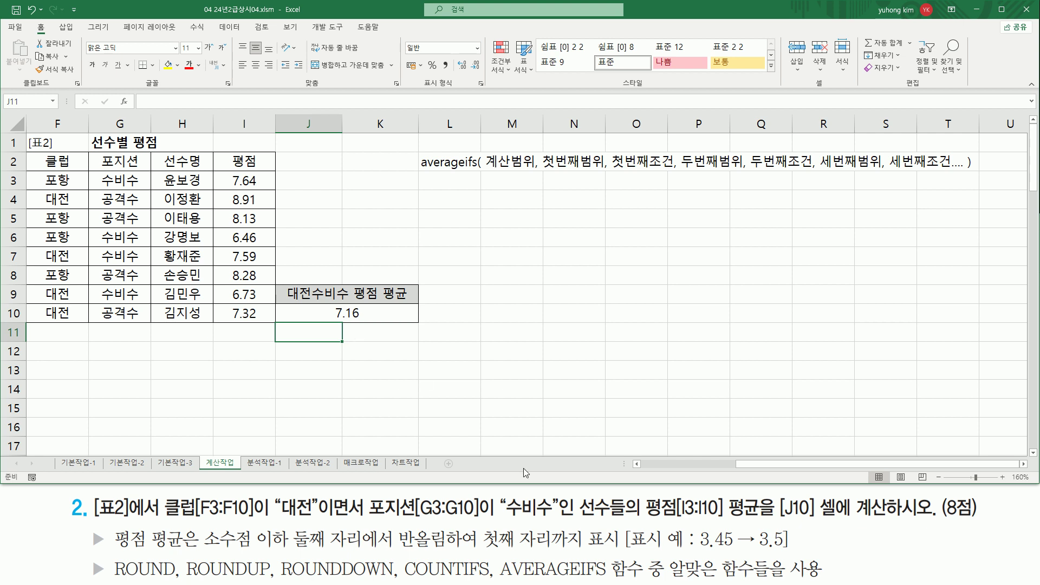
Examine task 2's conditions, its rounding requirement for the 평점 average, the display example and the matching function in the list.
mouse_move(163, 494)
mouse_down()
mouse_move(599, 533)
mouse_move(565, 524)
mouse_up()
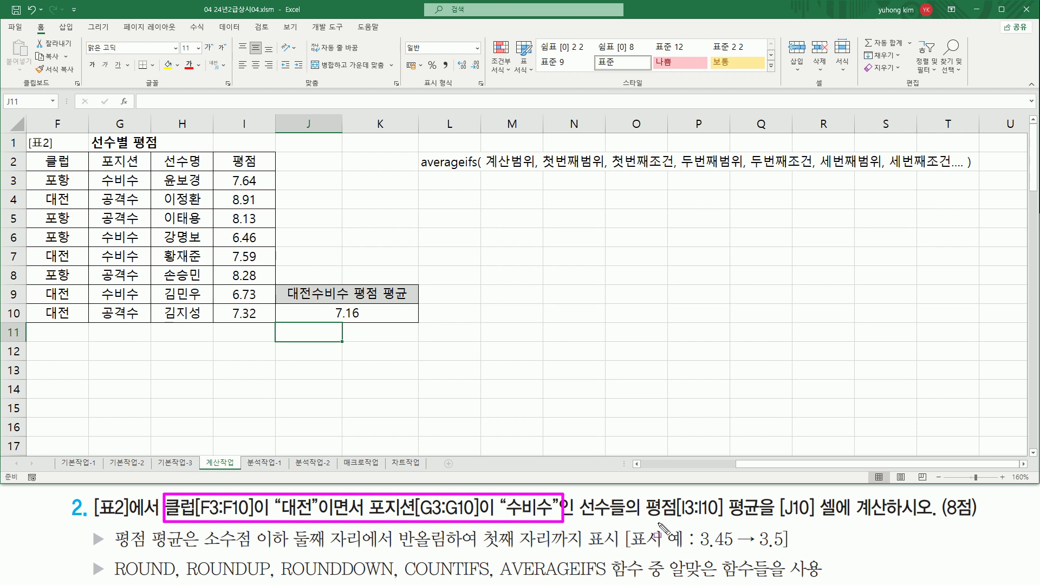
drag(743, 521, 760, 522)
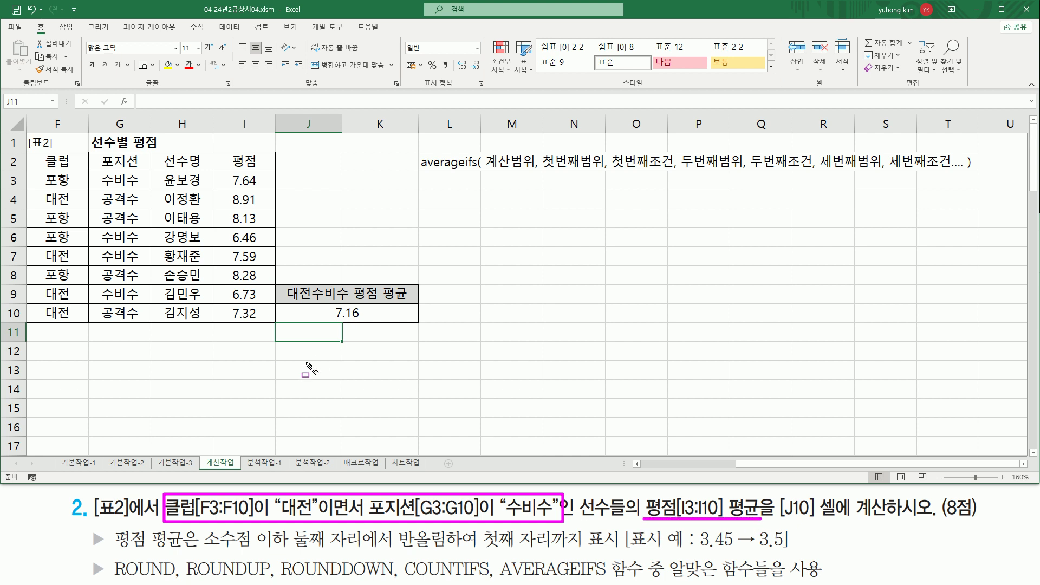
mouse_move(87, 526)
mouse_down()
mouse_move(110, 552)
mouse_move(616, 547)
mouse_up()
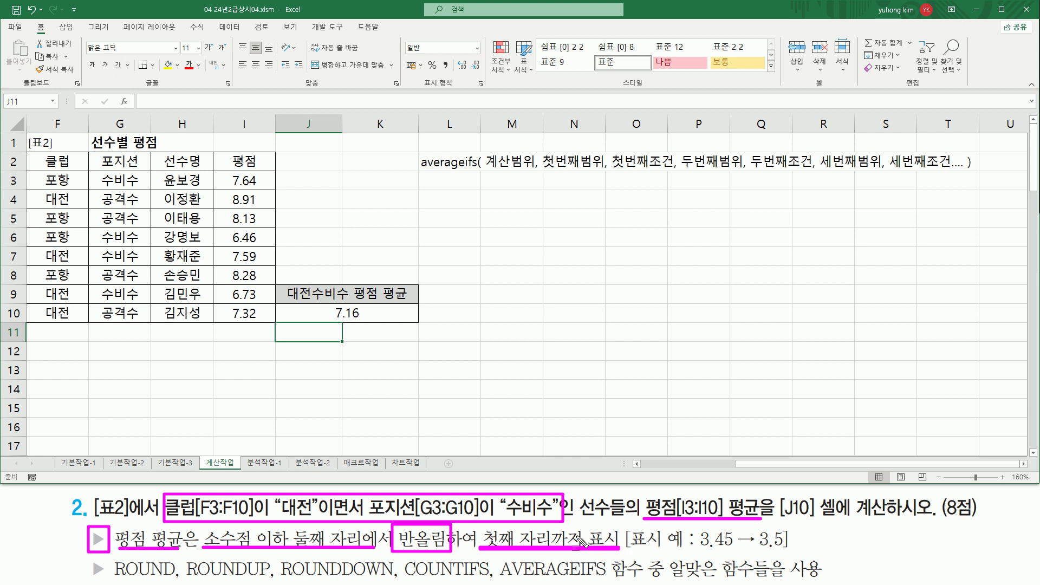
key(e)
drag(396, 525, 451, 550)
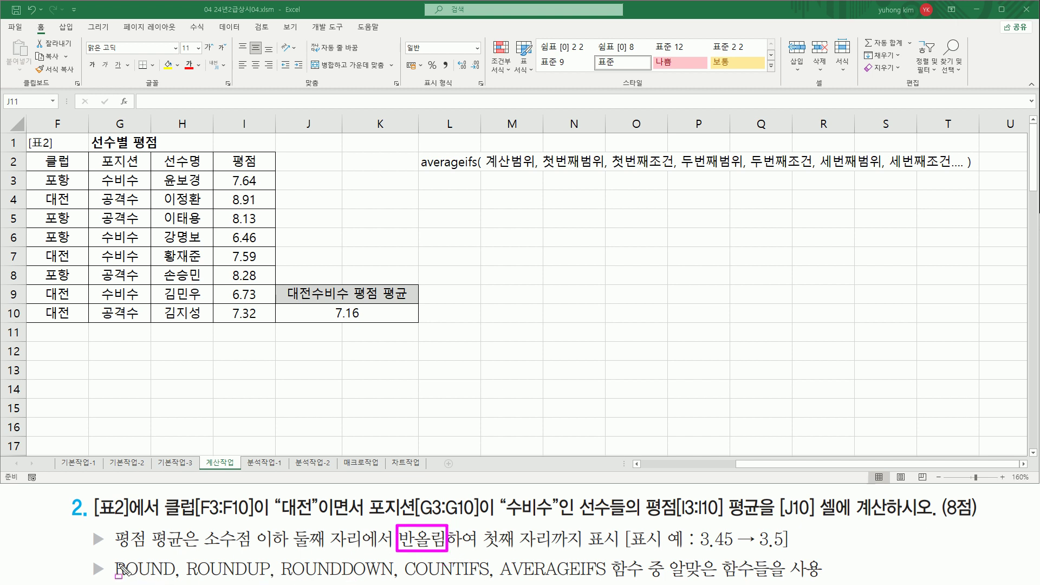
drag(111, 554, 177, 580)
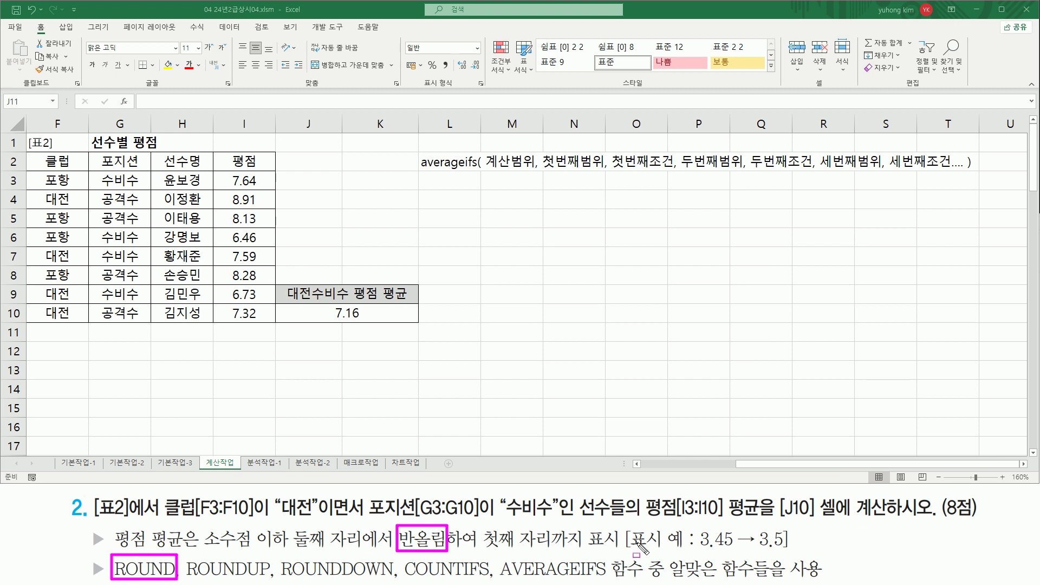
drag(481, 550, 622, 550)
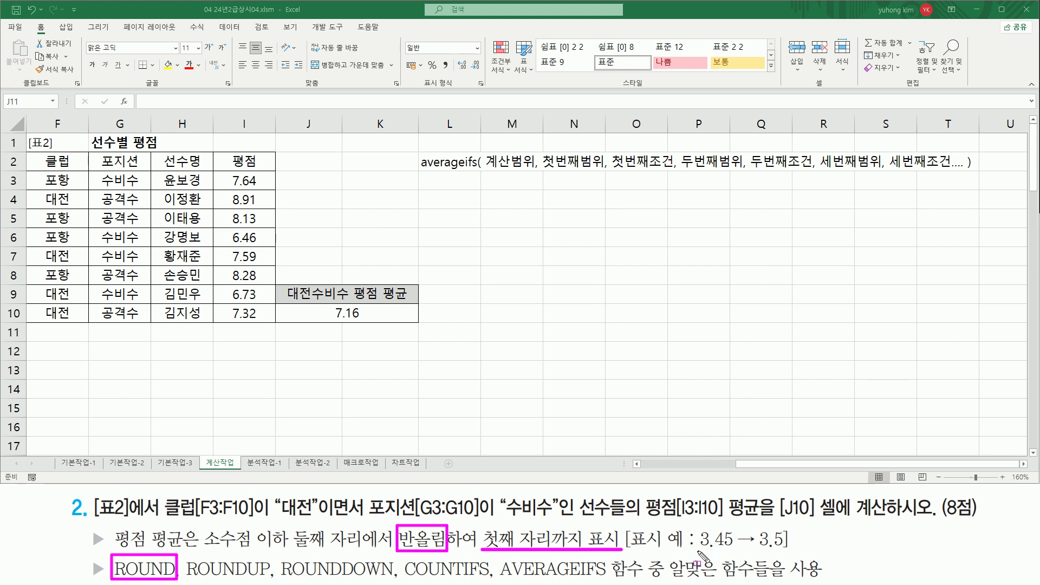
drag(699, 551, 735, 551)
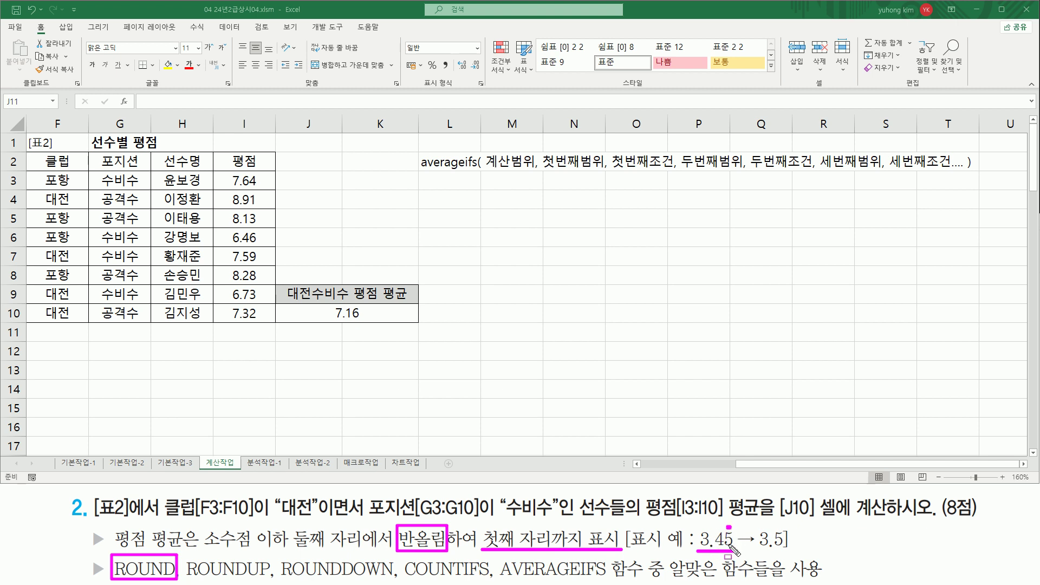
drag(759, 551, 785, 551)
key(Escape)
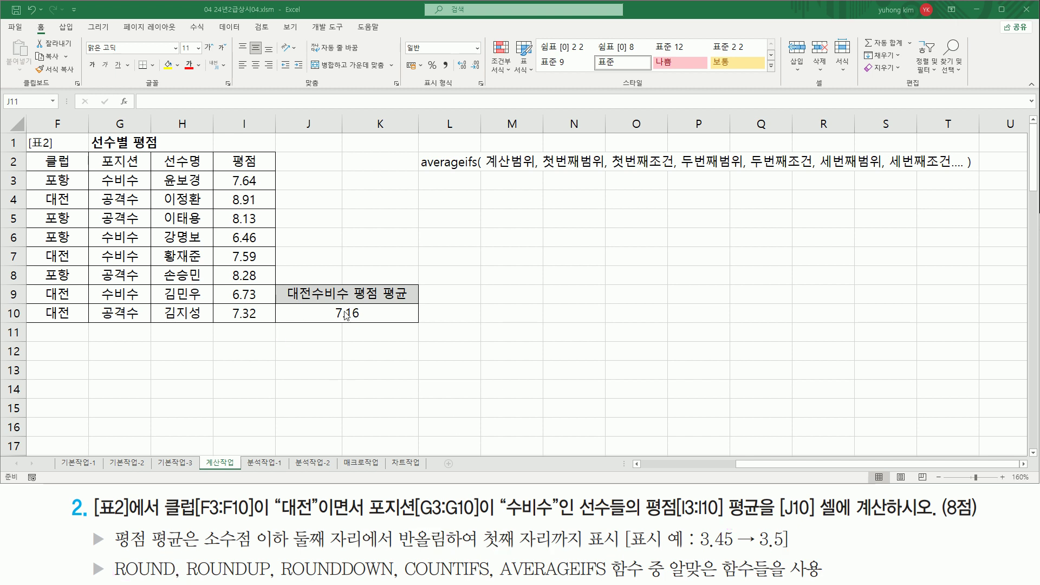
Reopen J10's formula and insert the ROUND function in front of AVERAGEIFS so the average becomes its number argument.
click(346, 316)
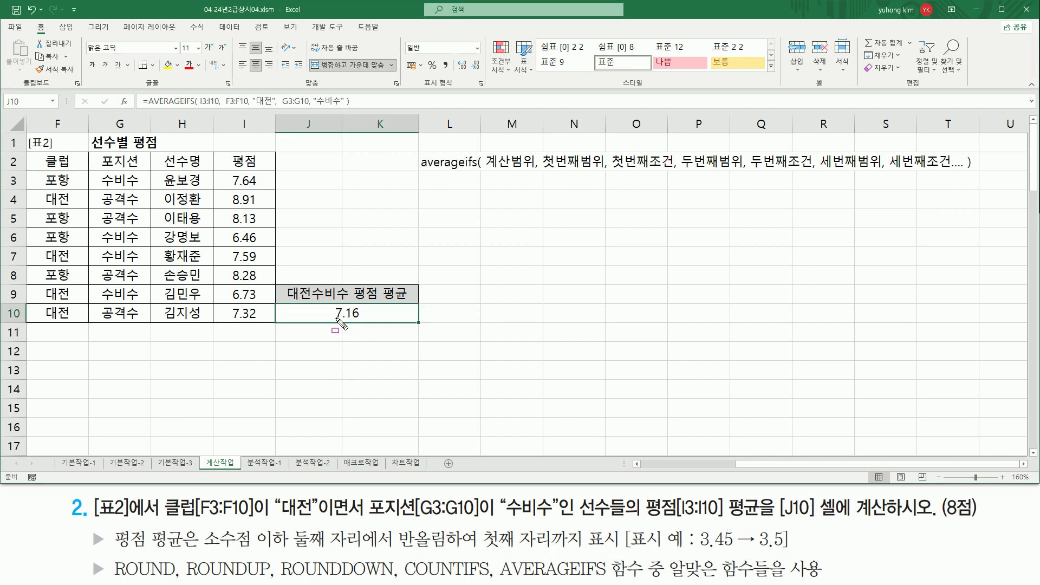
drag(353, 319, 359, 319)
double_click(323, 314)
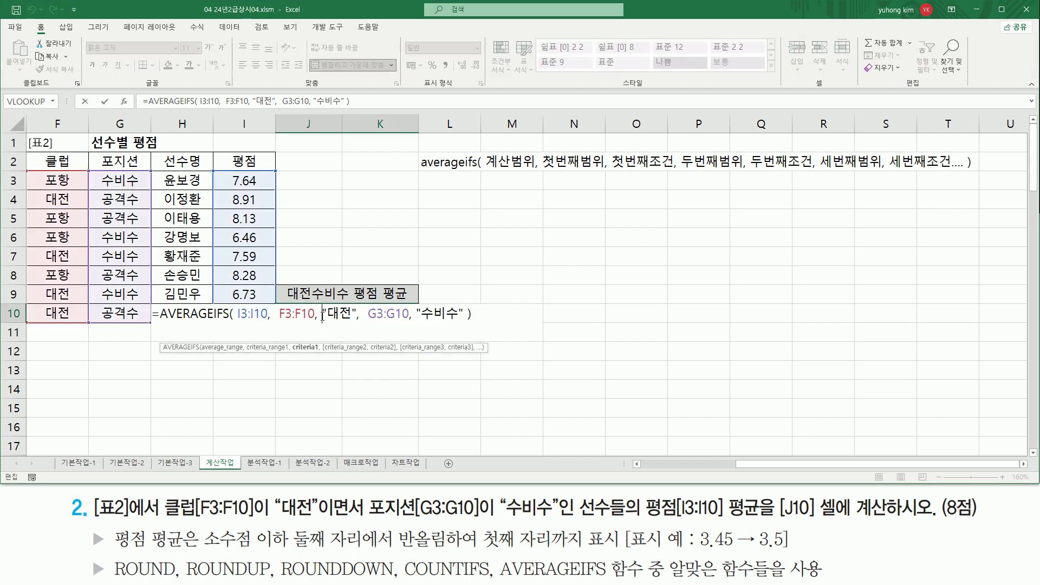
click(162, 313)
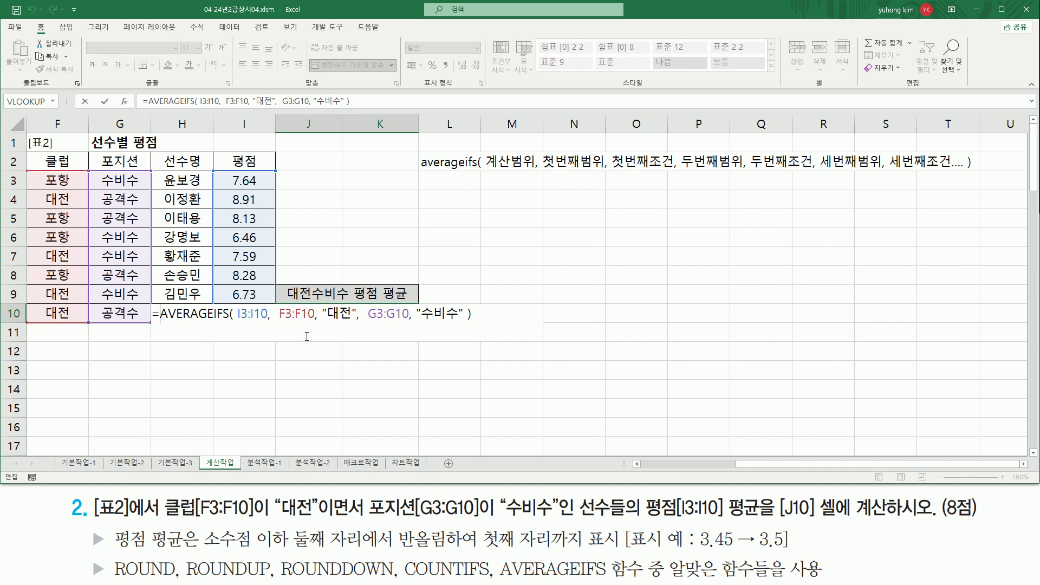
text(roun)
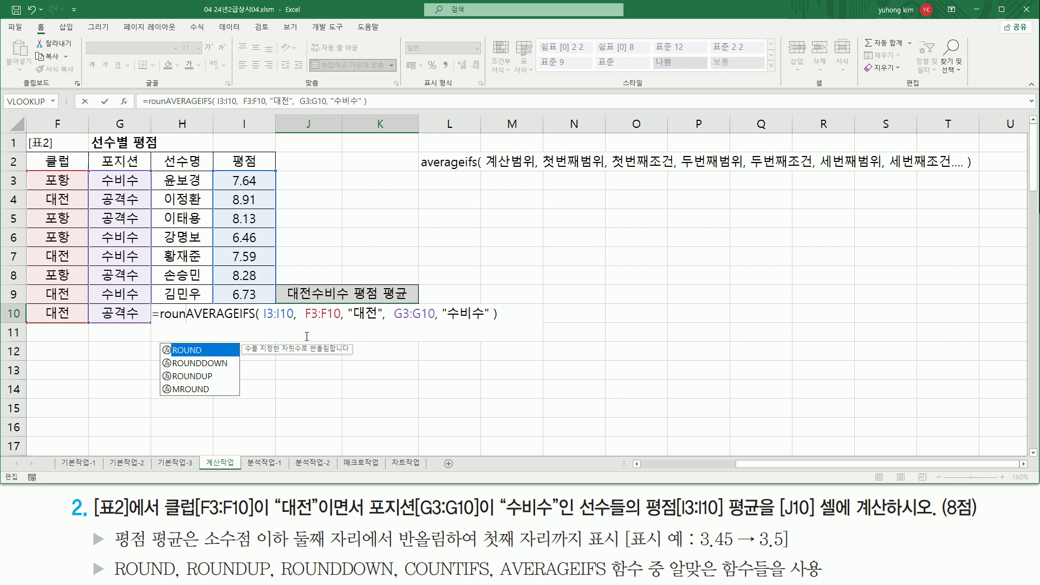
key(Tab)
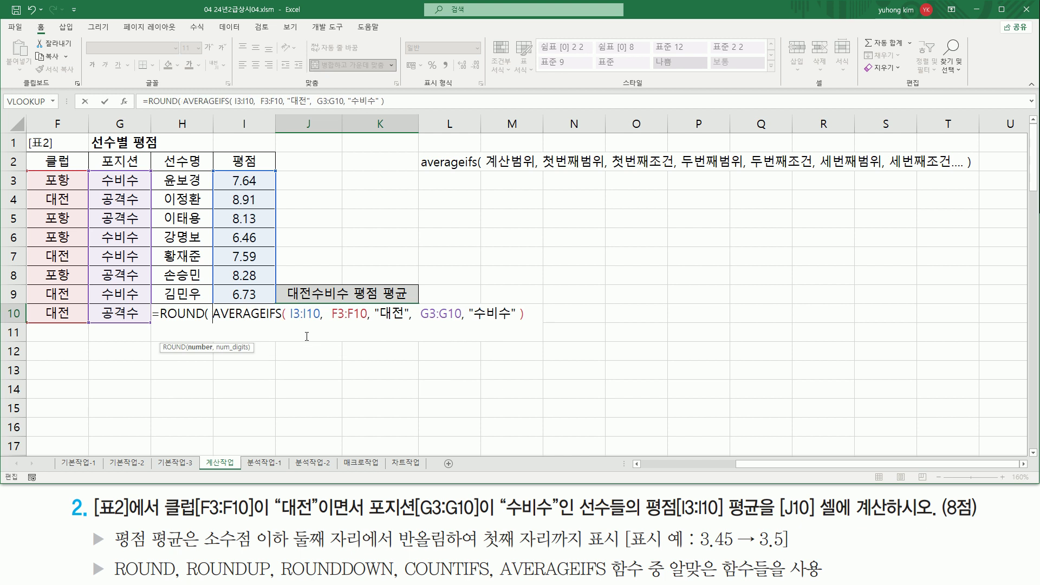
key(shift+End)
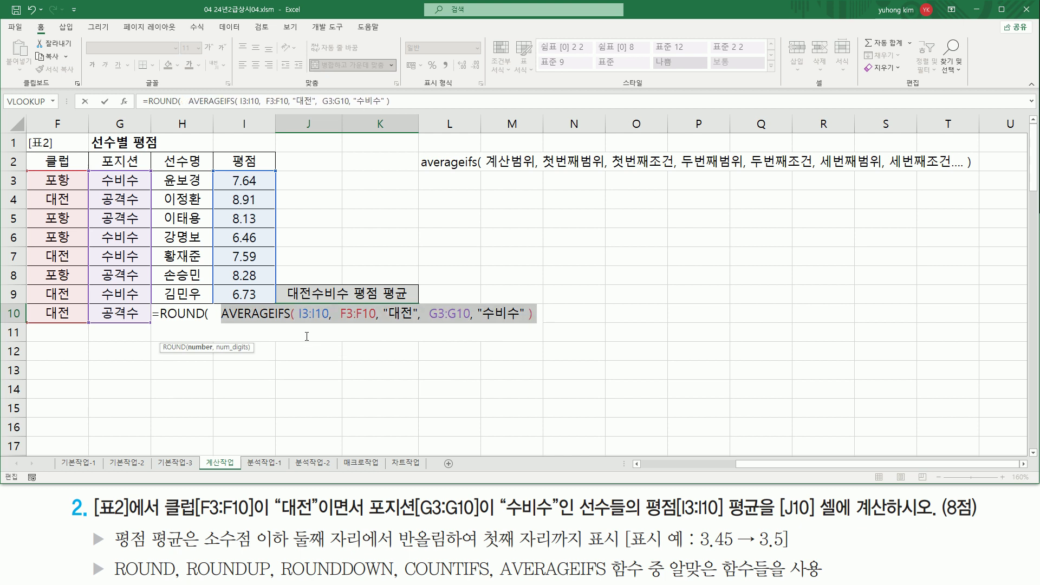
key(Right)
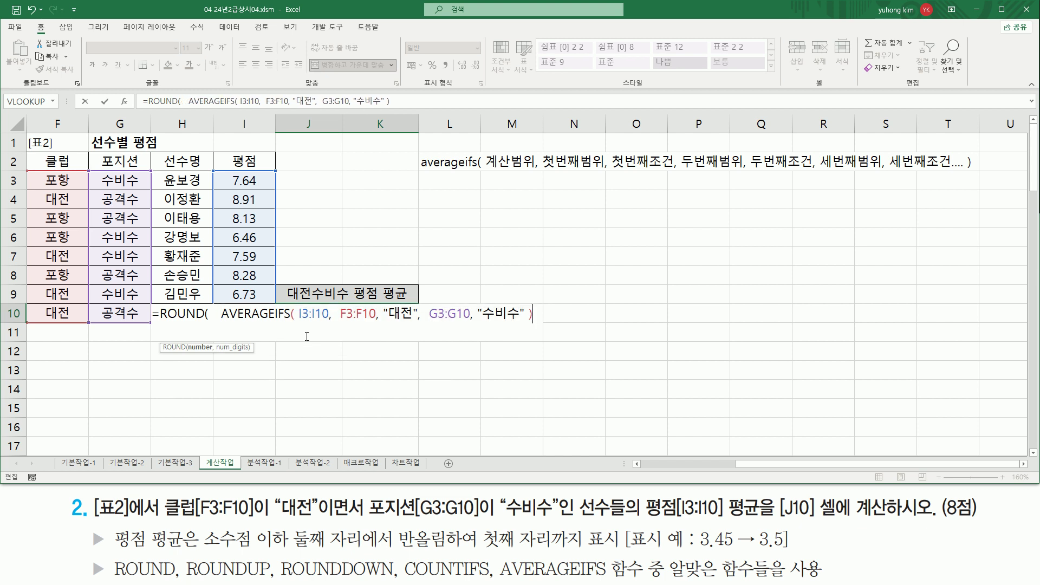
Set ROUND's digits argument to 1 in J10, close the parenthesis and commit the formula.
text(, 1)
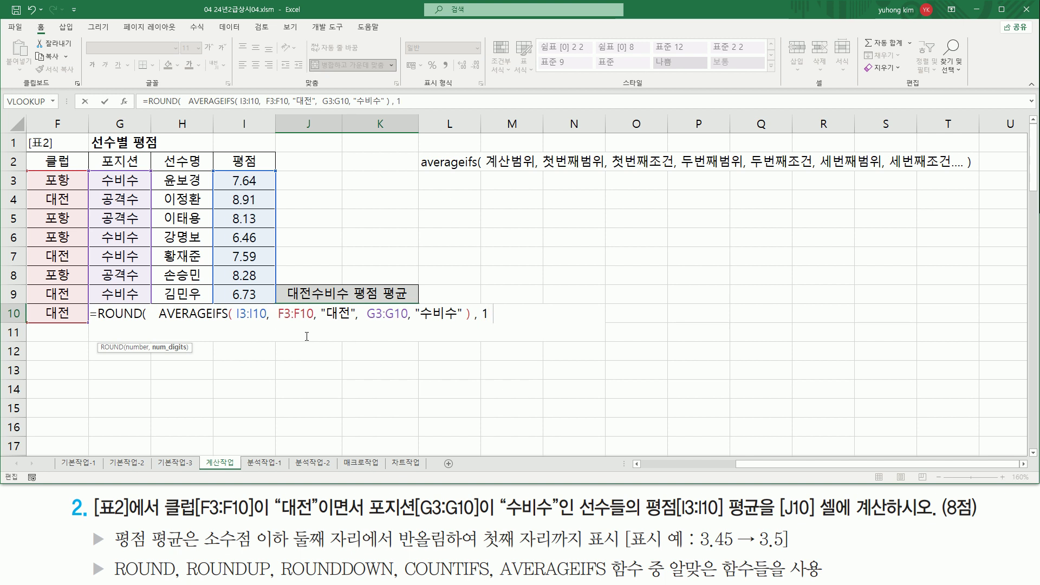
text())
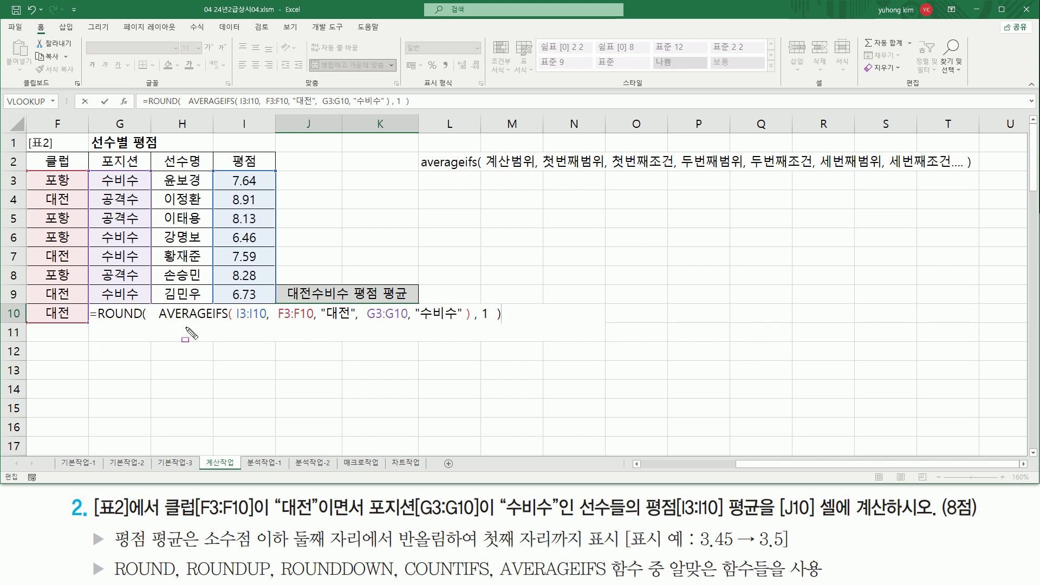
drag(159, 321, 488, 321)
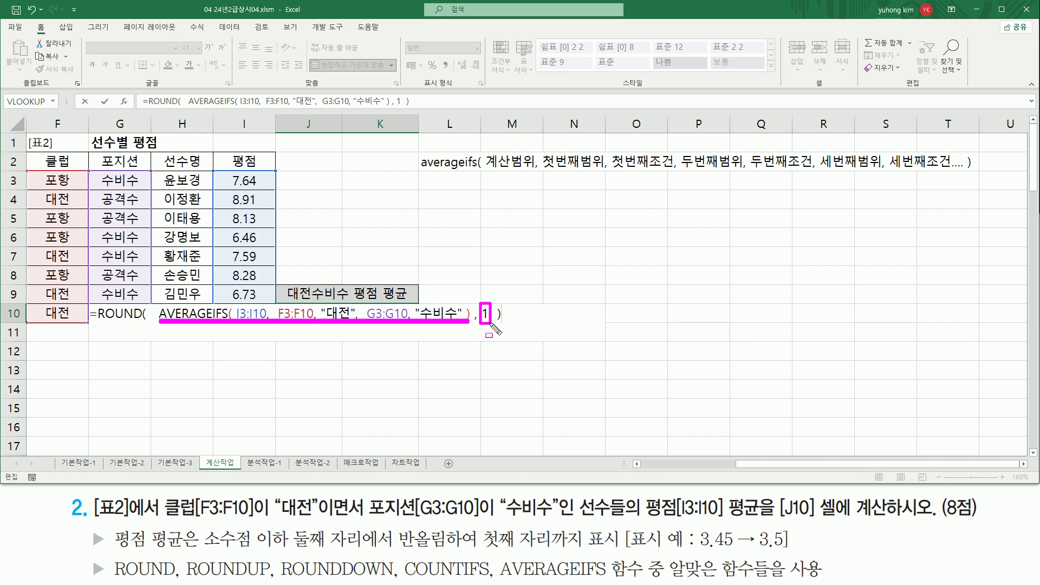
key(Escape)
click(503, 315)
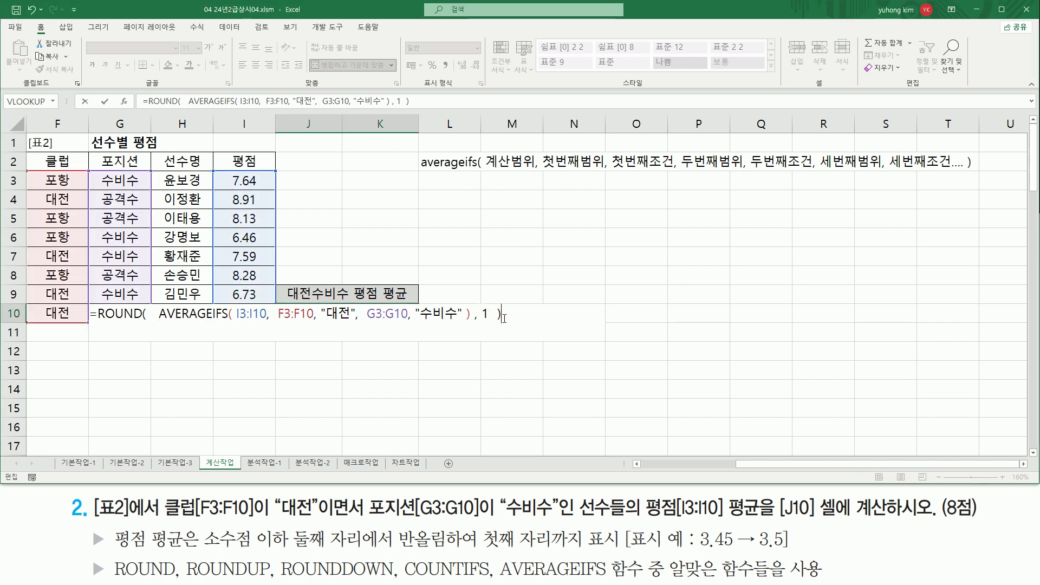
key(Return)
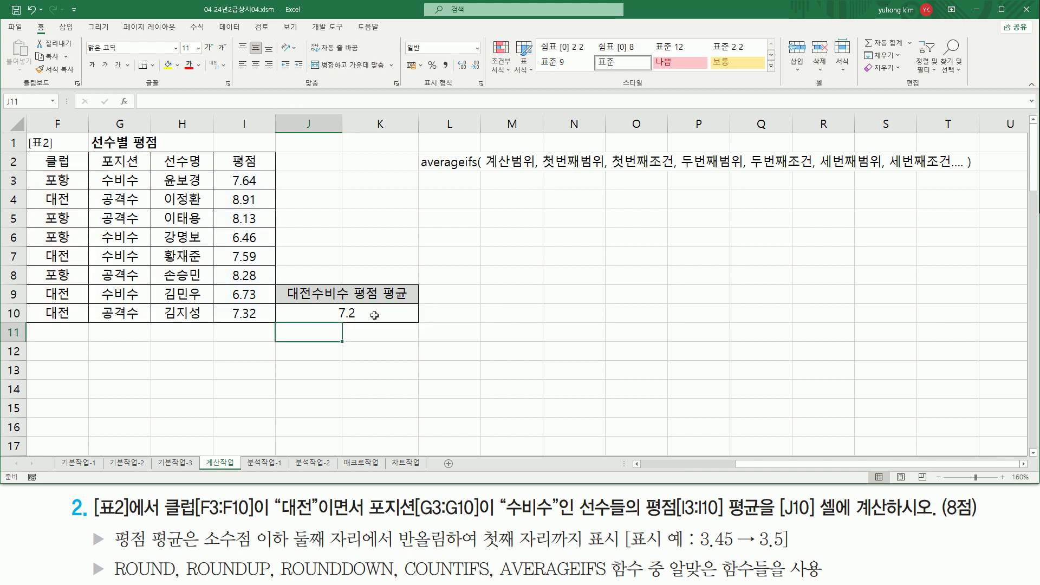
Write J10's formula as a visible text note in L4: =ROUND( AVERAGEIFS( I3:I10, F3:F10, "대전", G3:G10, "수비수" ), 1 ).
click(353, 317)
click(320, 329)
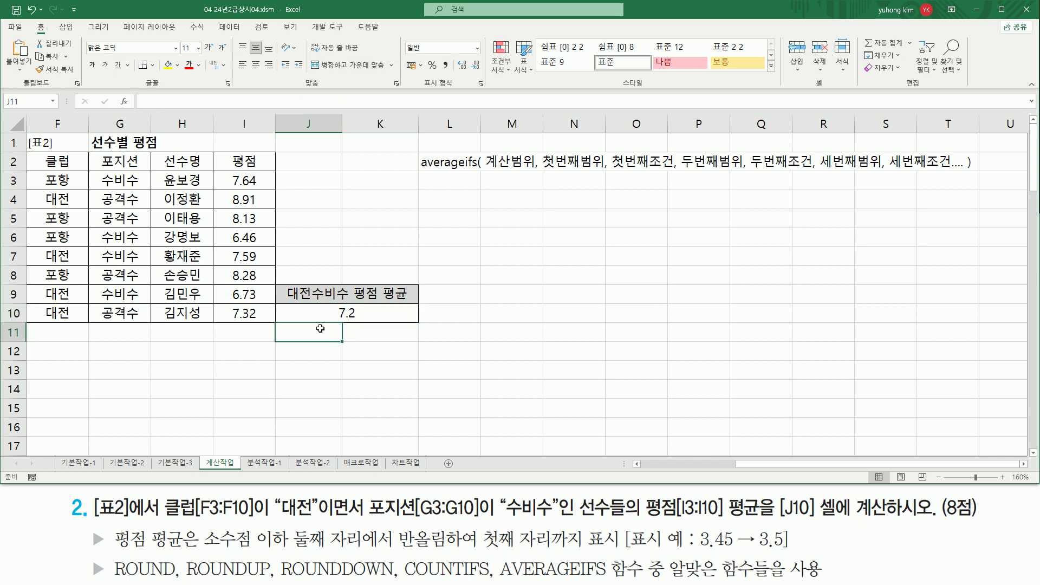
click(430, 200)
text(=ROUND(   AVERAGEIFS( I3:I10,  F3:F10, "대전",  G3:G10, "수비수" ), 1  ))
key(Return)
click(571, 319)
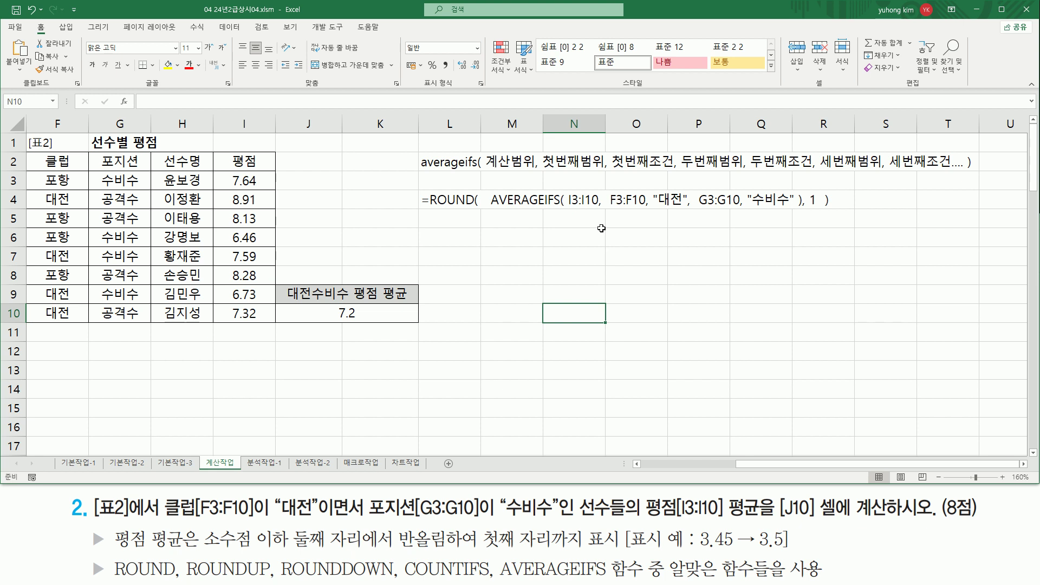
Examine the formula note in L4: AVERAGEIFS's average range, its two range-condition pairs, and the ROUND function that encloses it.
mouse_move(487, 209)
mouse_down()
mouse_move(567, 215)
mouse_move(600, 190)
mouse_move(600, 216)
mouse_up()
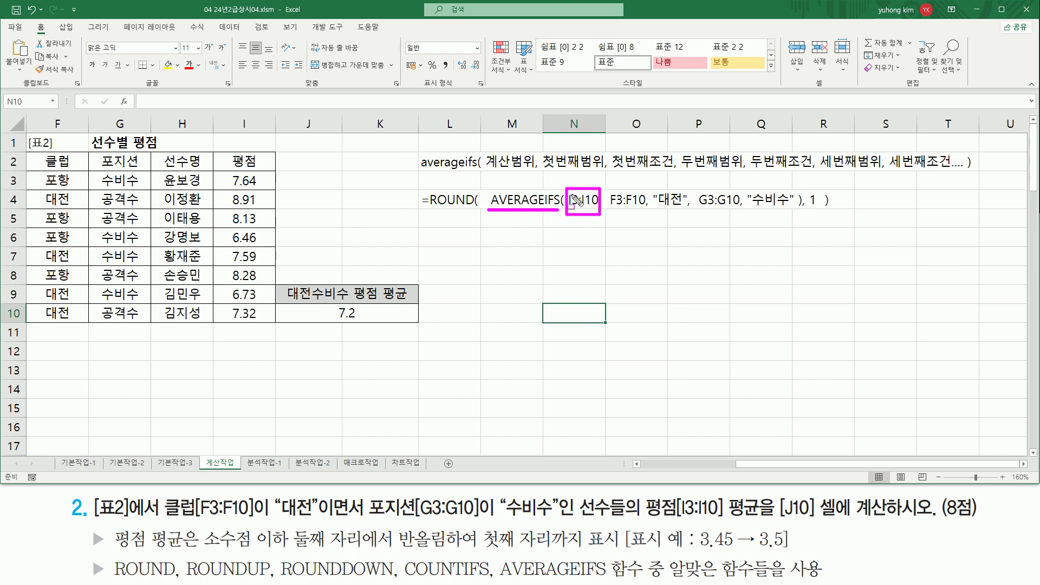
drag(488, 169, 532, 169)
drag(606, 210, 795, 209)
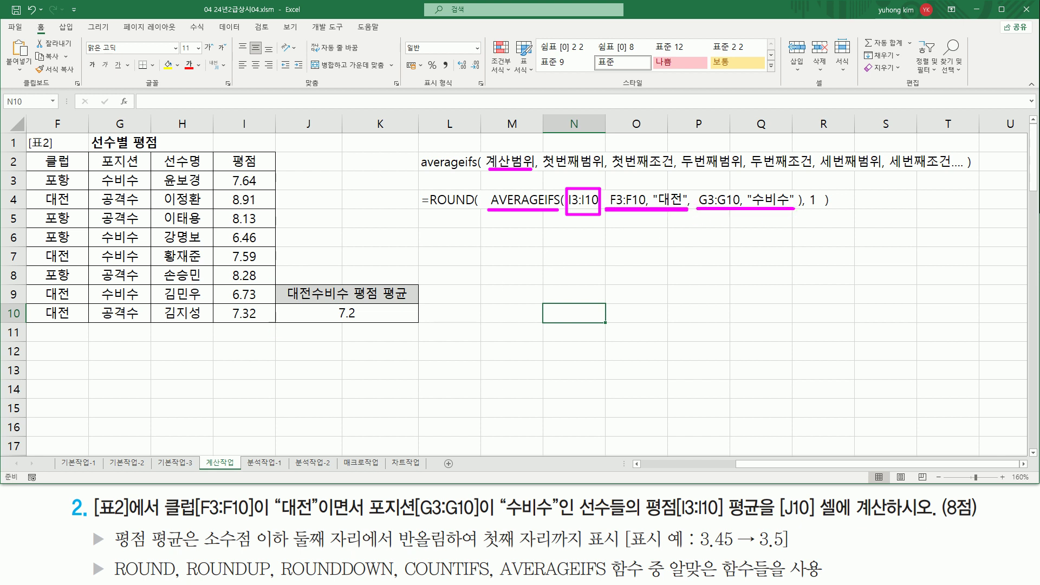
mouse_move(605, 211)
mouse_down()
mouse_move(605, 189)
mouse_move(647, 211)
mouse_move(718, 188)
mouse_move(741, 213)
mouse_up()
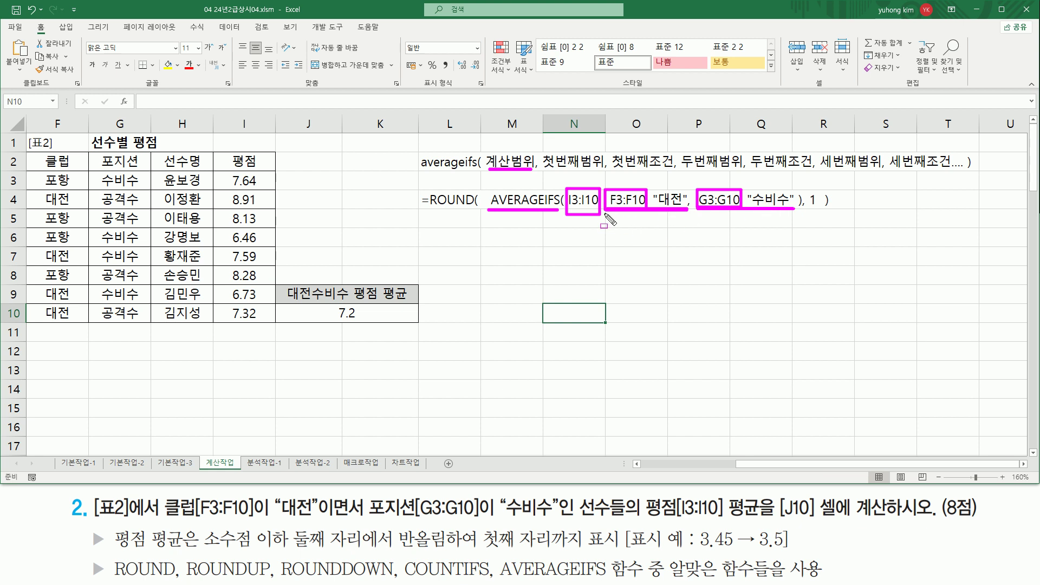
drag(569, 210, 597, 211)
mouse_move(489, 211)
mouse_down()
mouse_move(491, 189)
mouse_move(550, 210)
mouse_up()
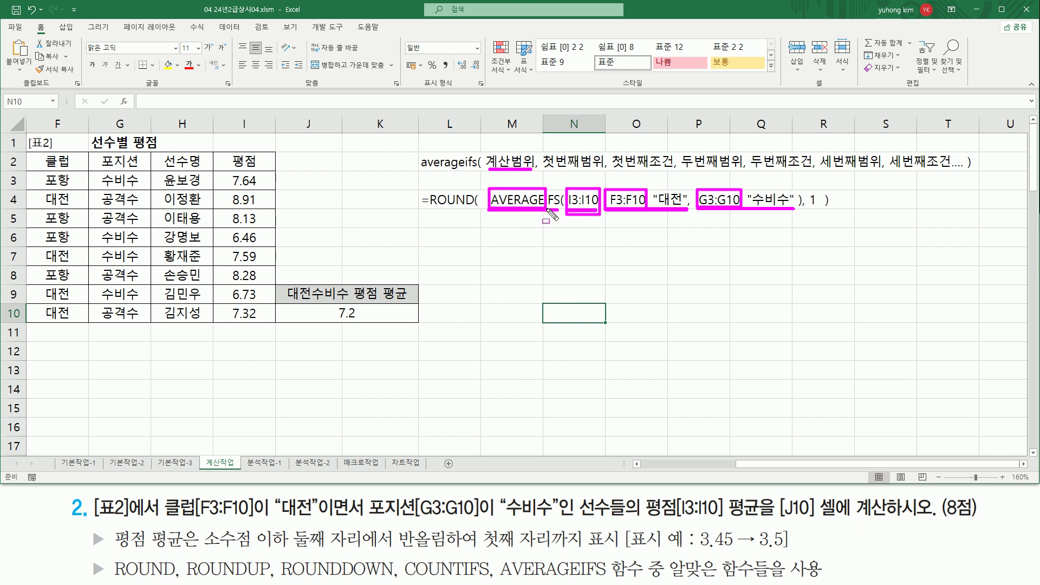
key(e)
mouse_move(487, 186)
mouse_down()
mouse_move(632, 213)
mouse_move(802, 212)
mouse_up()
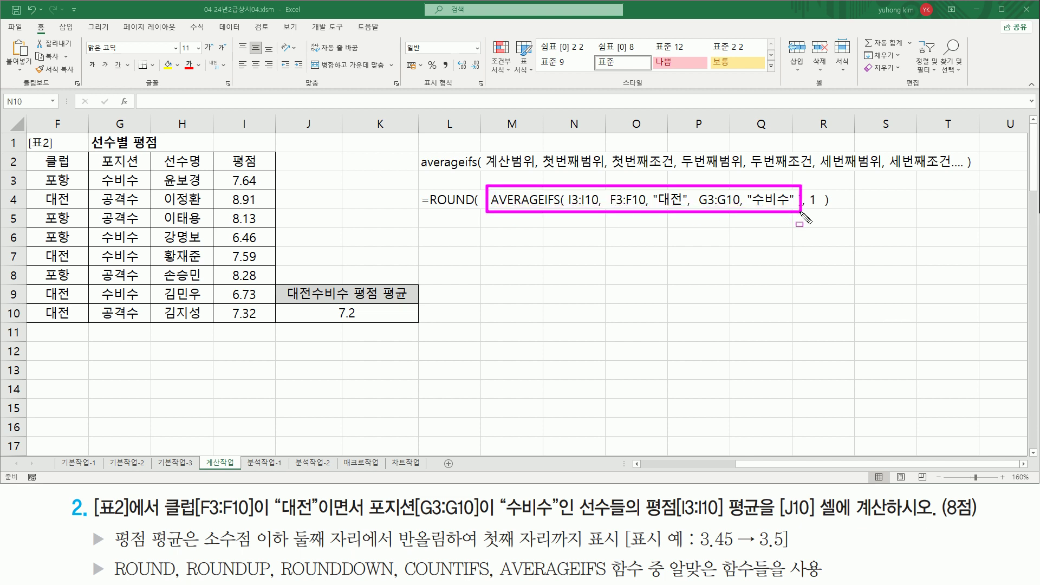
drag(423, 209, 479, 210)
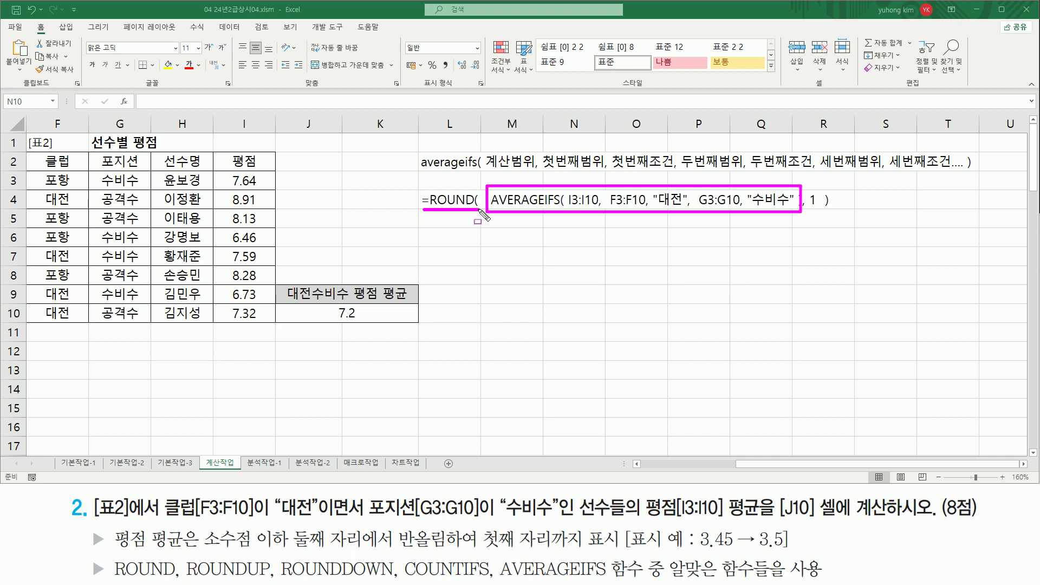
drag(809, 208, 818, 208)
key(e)
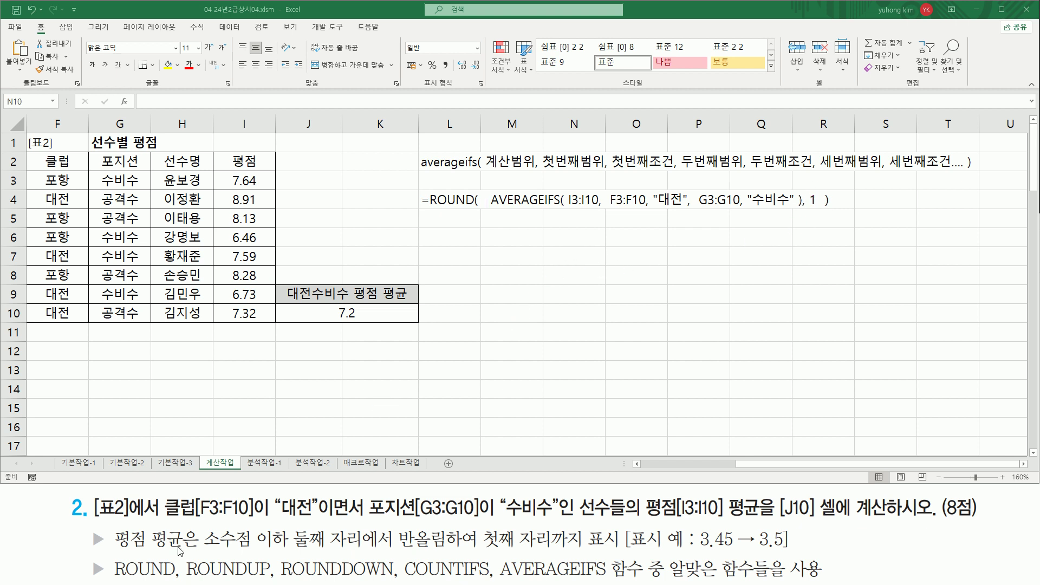
mouse_move(110, 557)
mouse_down()
mouse_move(146, 574)
mouse_move(827, 581)
mouse_up()
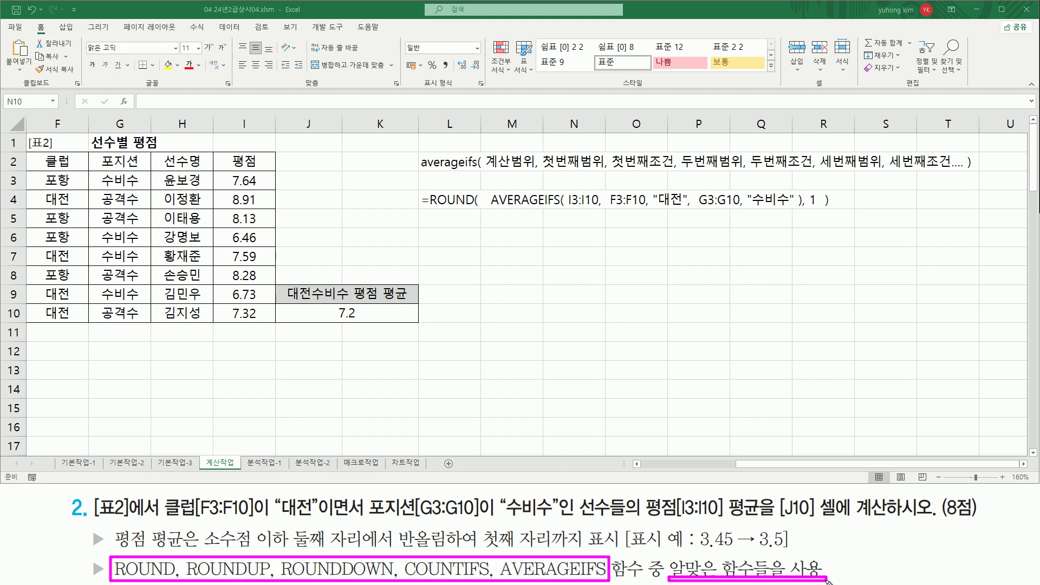
key(Delete)
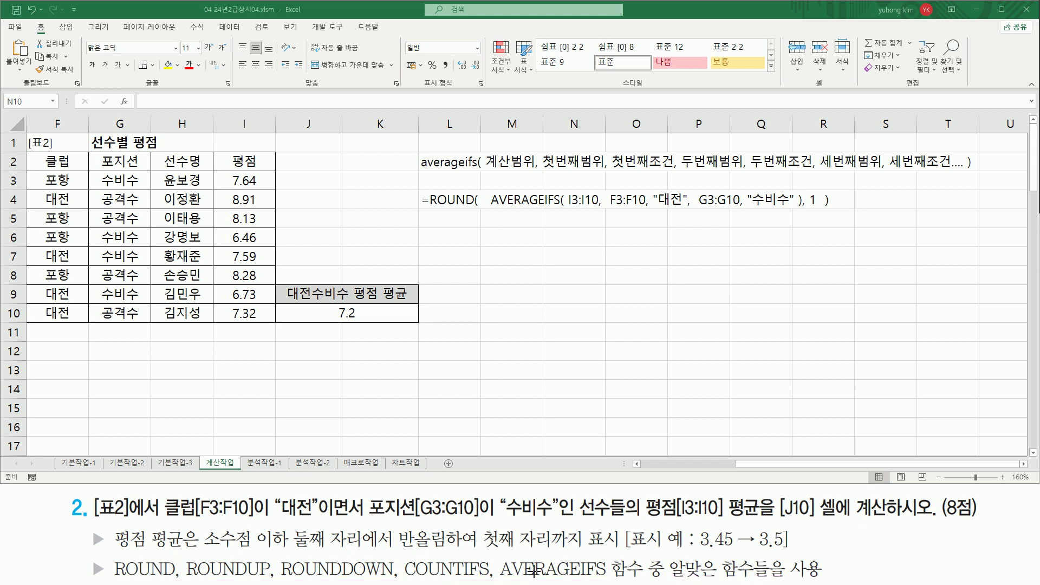
mouse_move(499, 559)
mouse_down()
mouse_move(496, 569)
mouse_move(609, 580)
mouse_up()
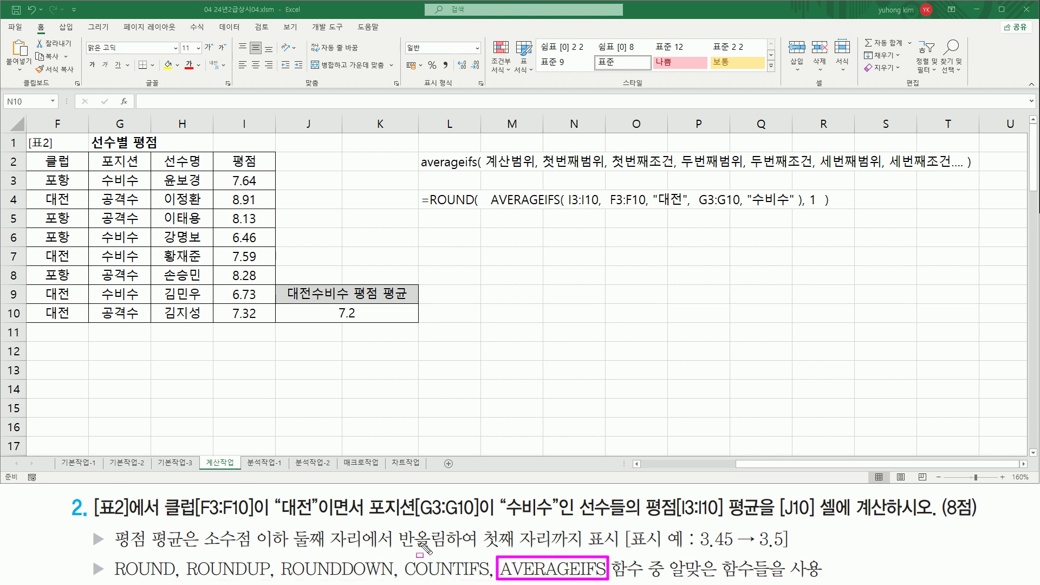
drag(390, 548, 445, 549)
mouse_move(130, 560)
mouse_down()
mouse_move(111, 576)
mouse_move(174, 580)
mouse_up()
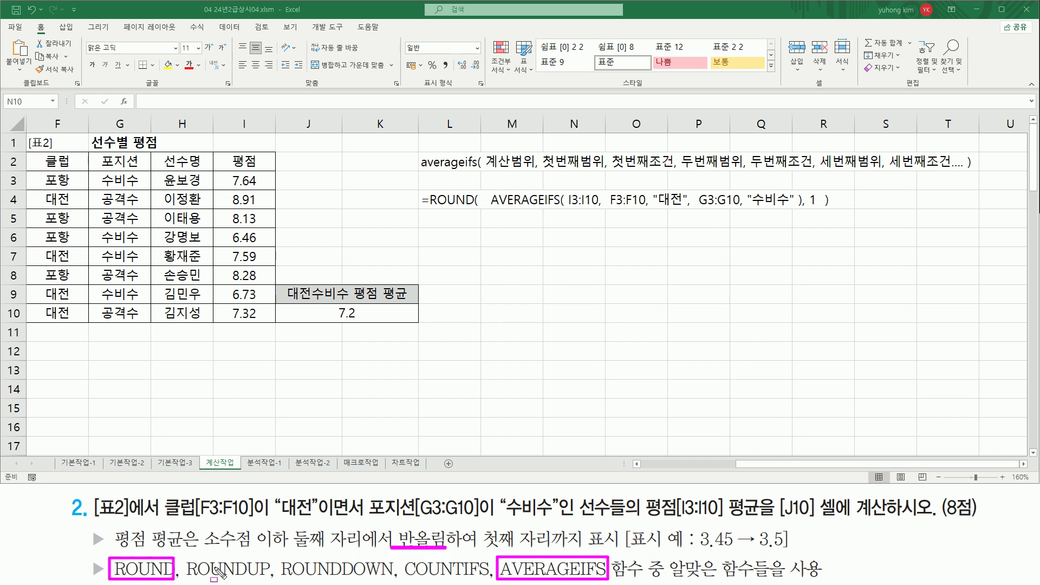
key(Escape)
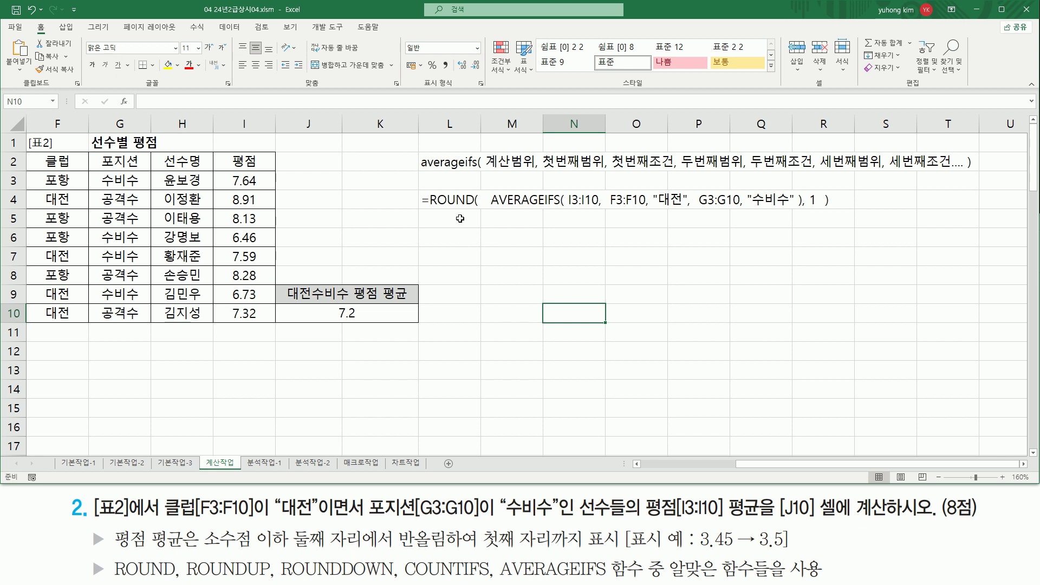
Move the ROUND formula note from L4 to L12 and copy the averageifs syntax note from L2 into L4 and L6.
click(450, 203)
drag(453, 211, 455, 364)
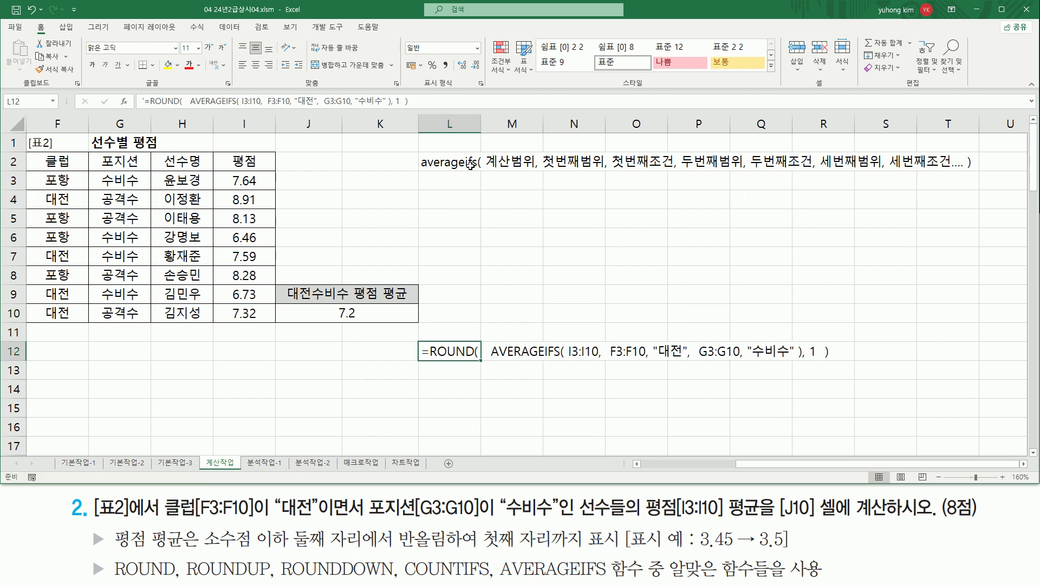
click(450, 166)
key(ctrl+c)
click(451, 201)
key(ctrl+v)
click(455, 237)
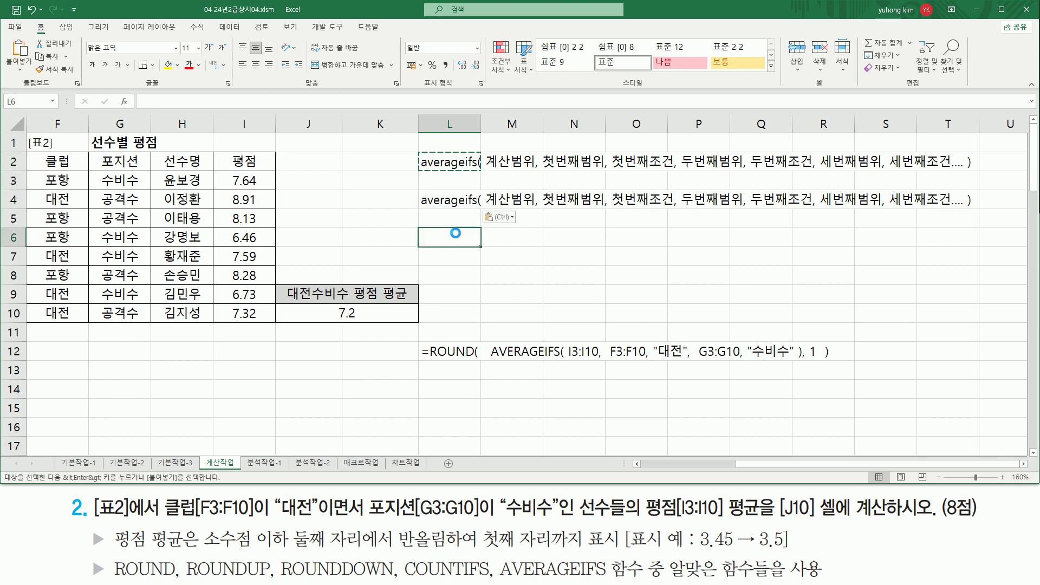
key(ctrl+v)
Change the function name in the copied syntax note in L4 to sumifs.
click(452, 217)
double_click(455, 202)
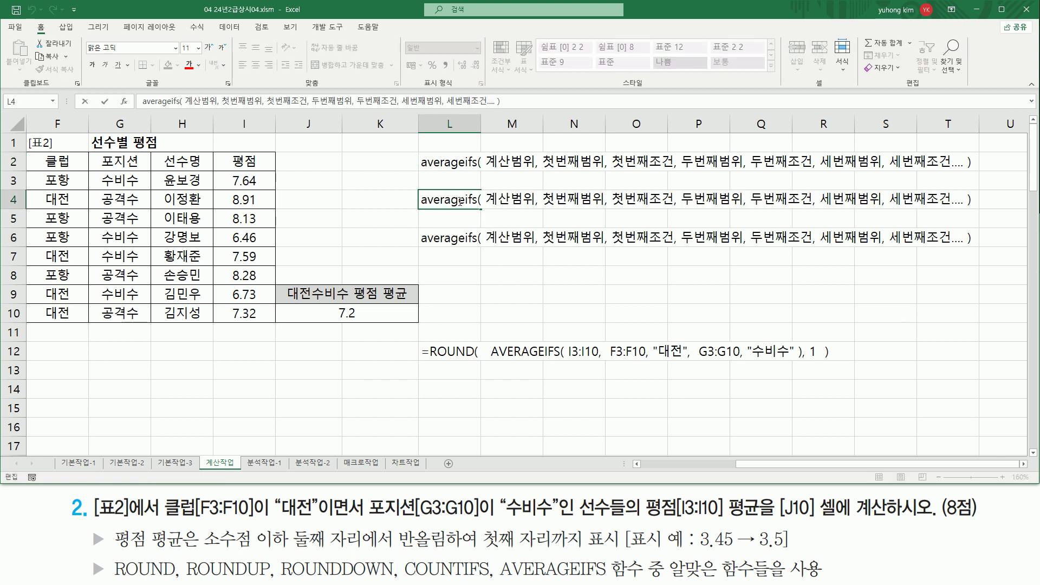
drag(465, 201, 375, 186)
text(sum)
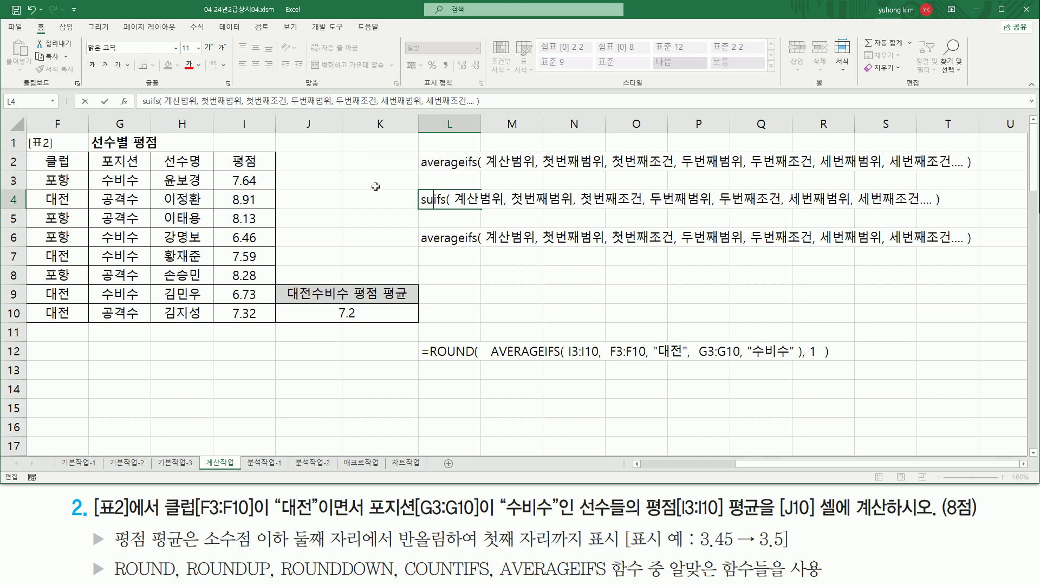
key(Return)
Change the function name in the copied syntax note in L6 to countifs.
key(Up)
key(Down)
key(Down)
key(F2)
key(Home)
text(count)
key(Delete)
key(Delete)
key(Delete)
key(Delete)
key(Delete)
key(Delete)
key(Delete)
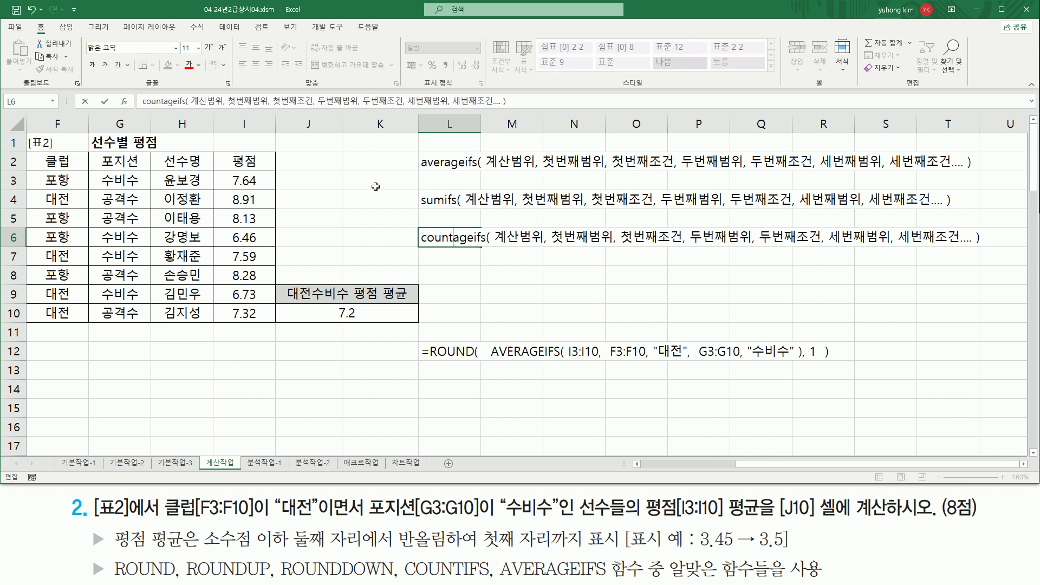
key(Return)
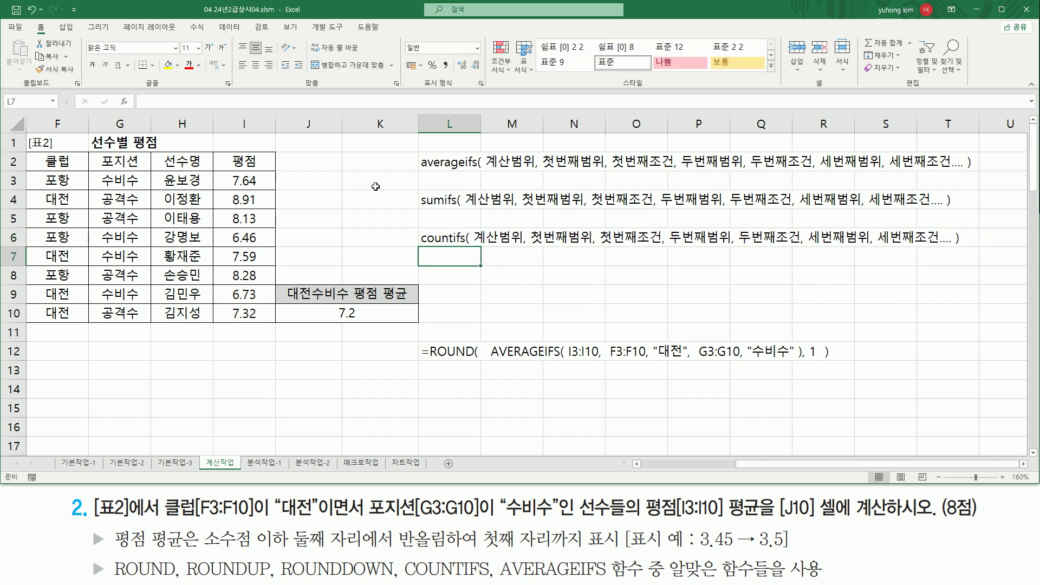
Remove the 계산범위 argument and its comma from the countifs syntax note in L6.
double_click(444, 236)
drag(474, 237, 943, 245)
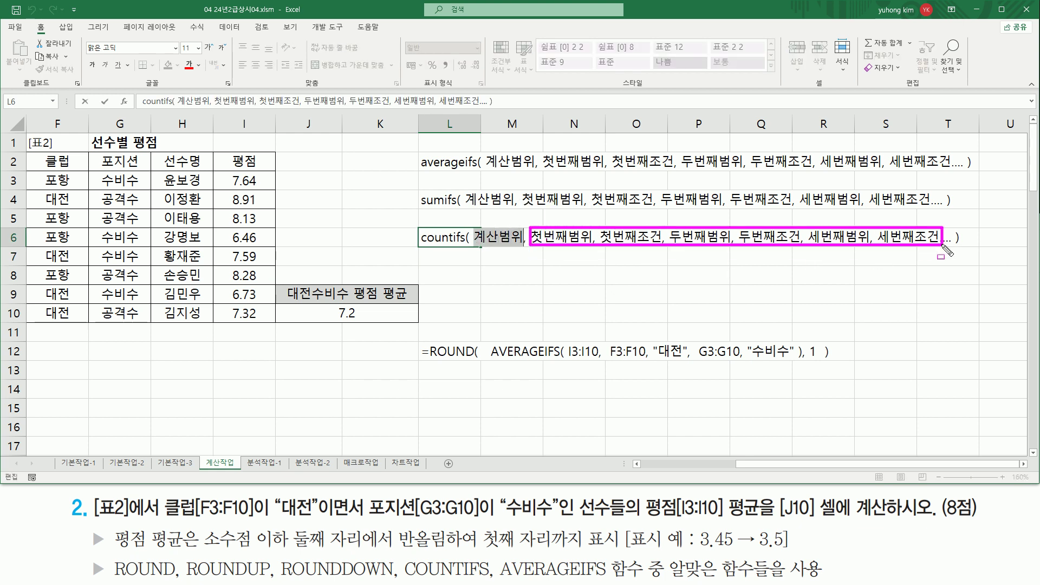
key(Escape)
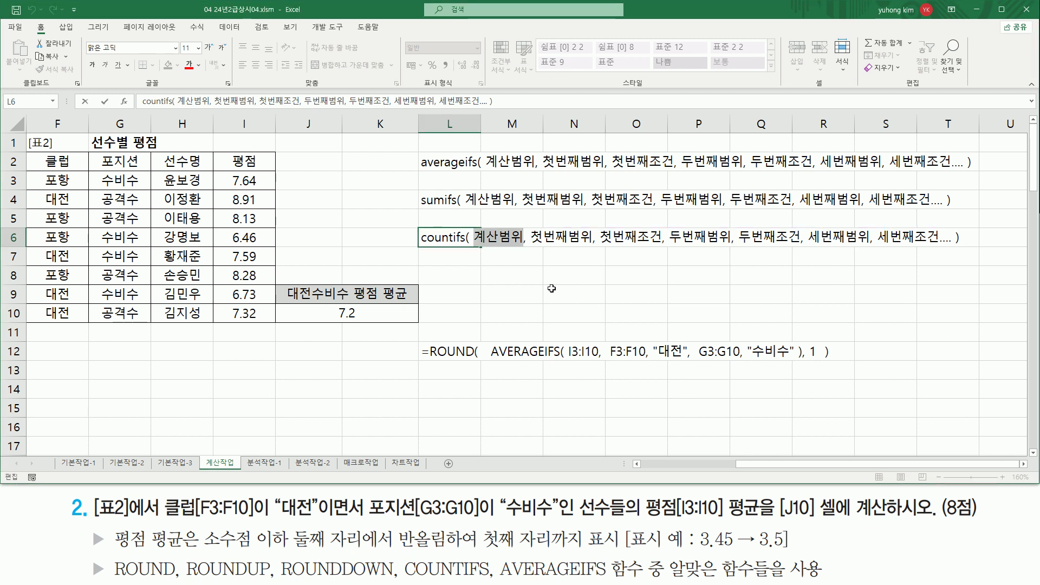
key(Delete)
key(Delete)
key(Delete)
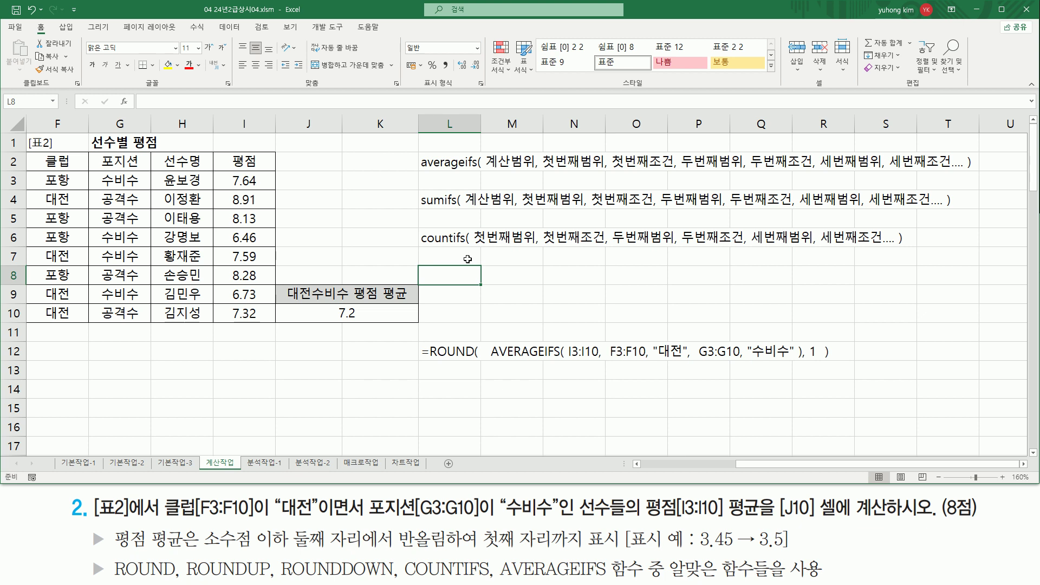
mouse_move(472, 229)
mouse_down()
mouse_move(527, 247)
mouse_move(780, 238)
mouse_move(881, 247)
mouse_up()
mouse_move(470, 221)
mouse_down()
mouse_move(494, 261)
mouse_move(900, 258)
mouse_up()
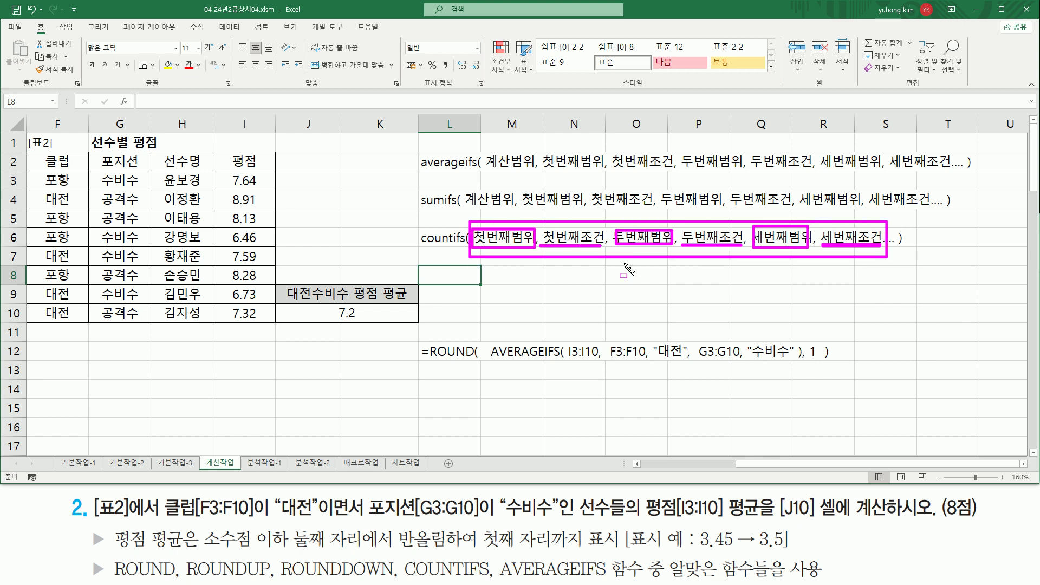
drag(433, 245, 453, 245)
key(e)
drag(418, 169, 480, 169)
drag(418, 207, 463, 208)
mouse_move(418, 155)
mouse_down()
mouse_move(417, 167)
mouse_move(465, 153)
mouse_move(466, 172)
mouse_up()
mouse_move(418, 209)
mouse_down()
mouse_move(418, 191)
mouse_move(447, 191)
mouse_move(447, 209)
mouse_up()
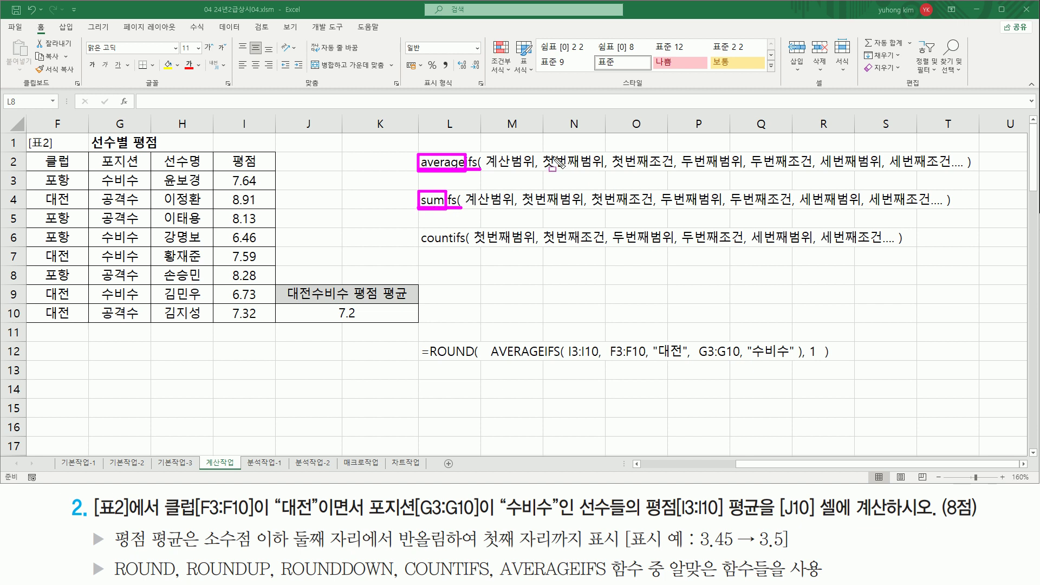
drag(540, 152, 970, 172)
mouse_move(523, 190)
mouse_down()
mouse_move(522, 209)
mouse_move(883, 212)
mouse_move(939, 189)
mouse_up()
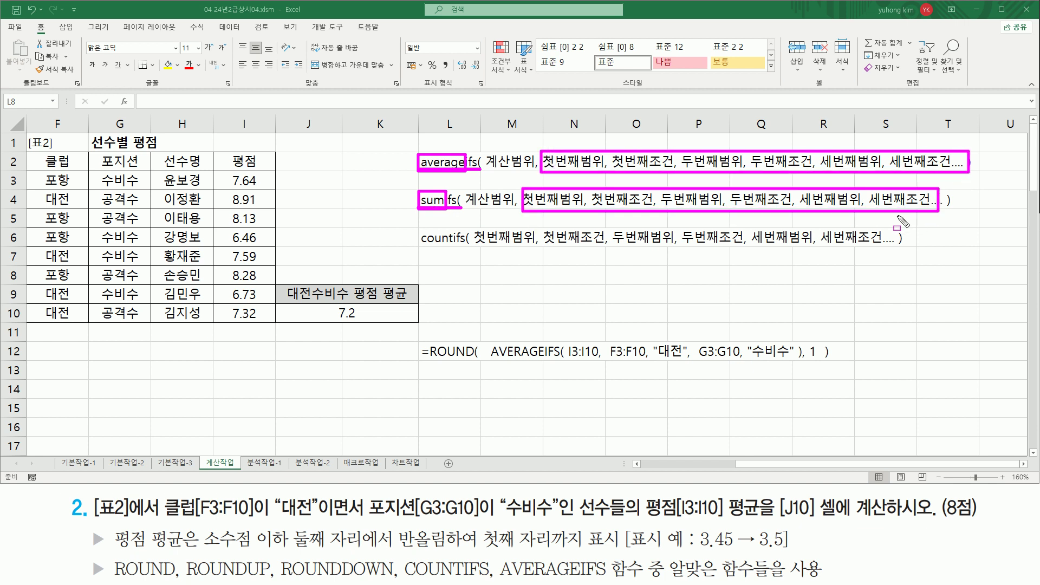
drag(487, 167, 531, 167)
drag(467, 208, 514, 210)
mouse_move(485, 151)
mouse_down()
mouse_move(515, 167)
mouse_move(536, 152)
mouse_up()
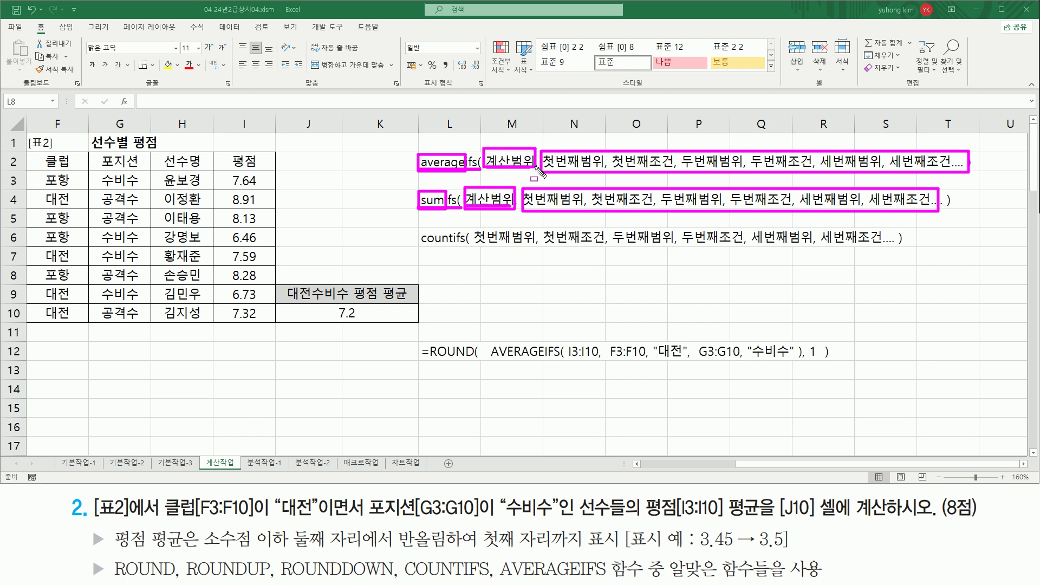
key(e)
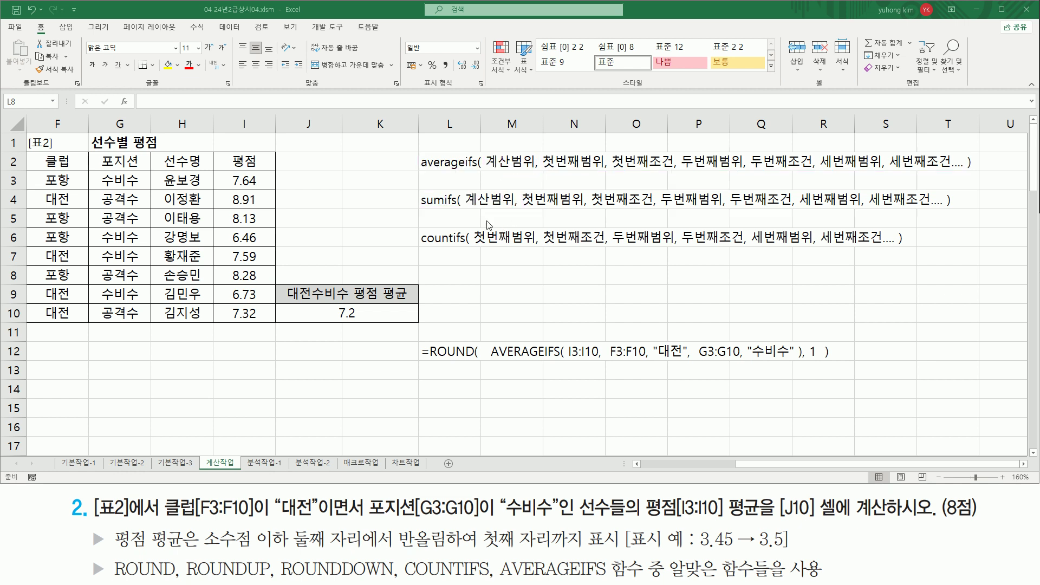
mouse_move(409, 151)
mouse_down()
mouse_move(1019, 255)
mouse_move(985, 261)
mouse_up()
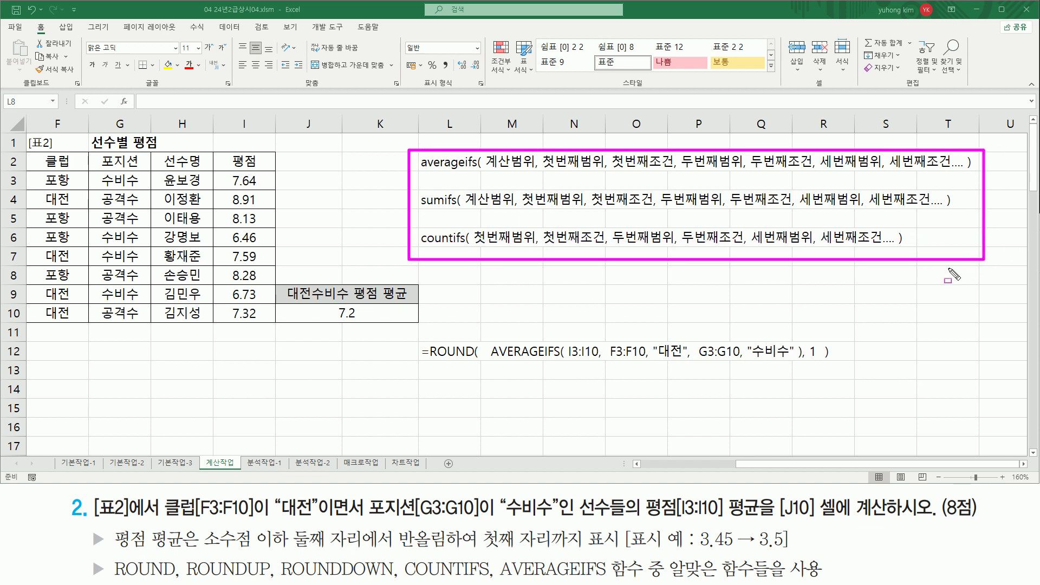
key(Escape)
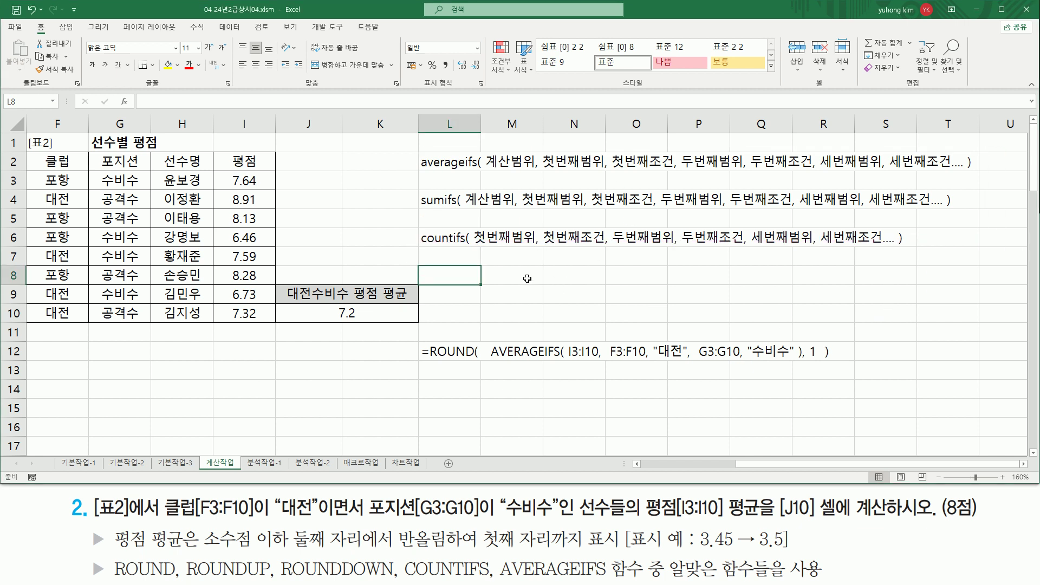
click(528, 278)
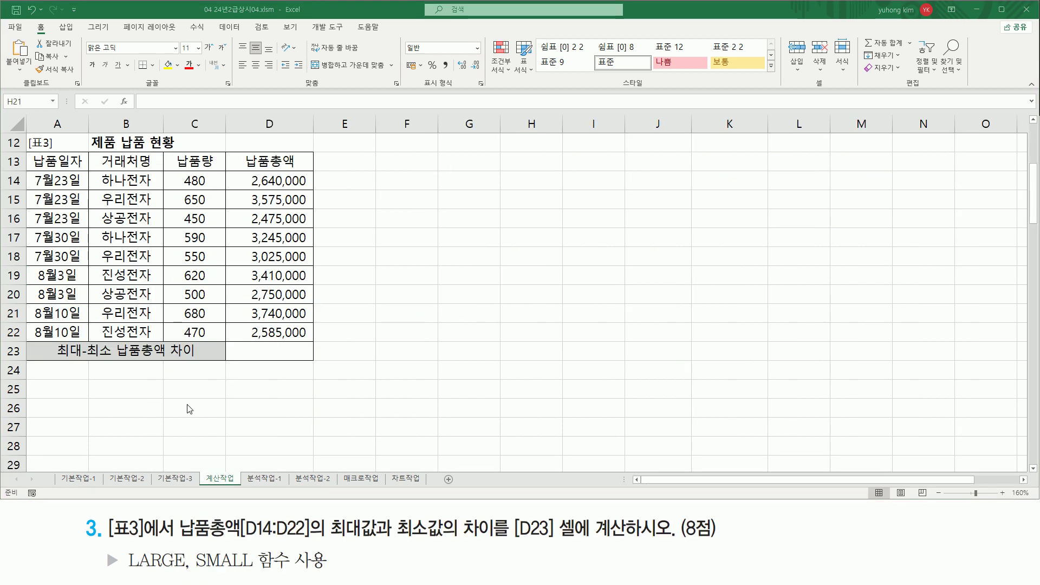
mouse_move(106, 515)
mouse_down()
mouse_move(122, 544)
mouse_move(174, 542)
mouse_up()
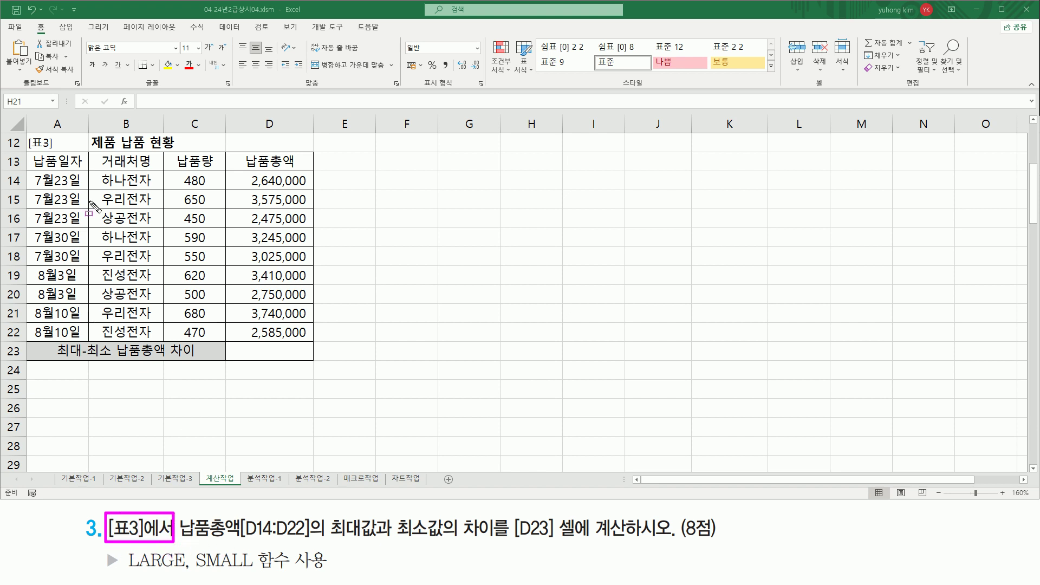
mouse_move(31, 136)
mouse_down()
mouse_move(46, 198)
mouse_move(240, 276)
mouse_move(315, 367)
mouse_up()
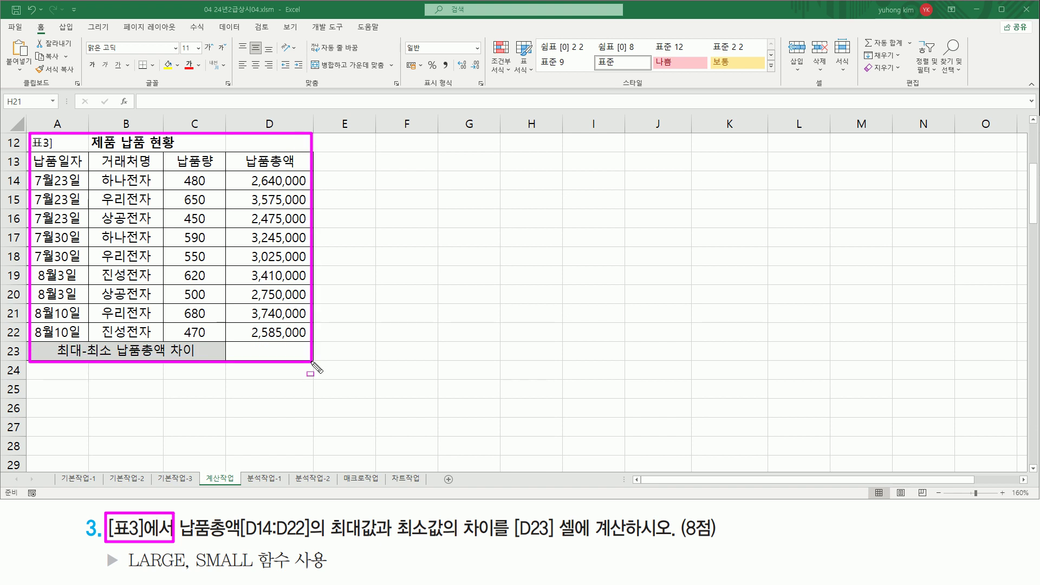
key(Escape)
mouse_move(179, 511)
mouse_down()
mouse_move(189, 545)
mouse_move(308, 540)
mouse_up()
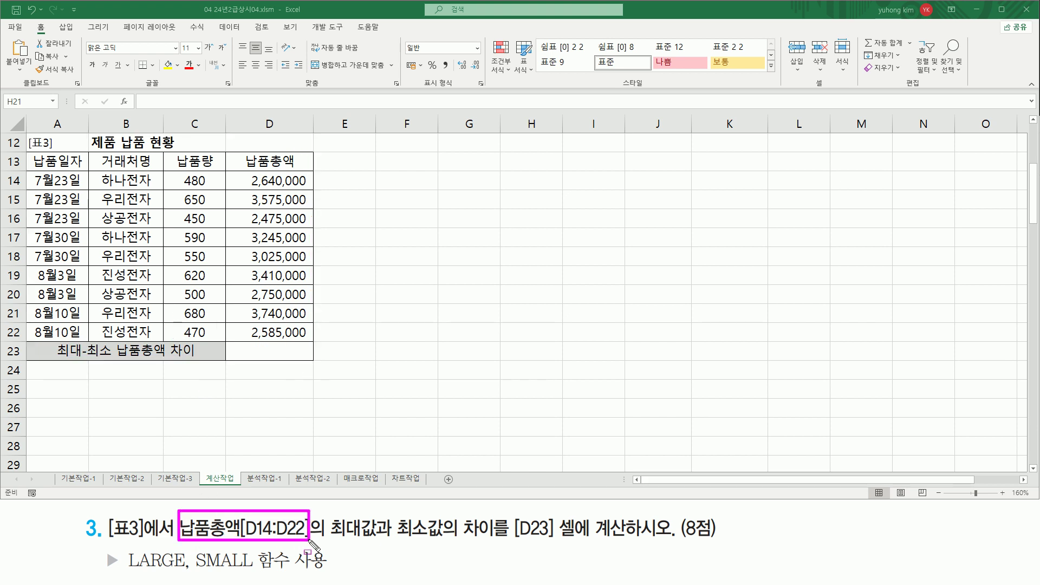
drag(239, 151, 306, 171)
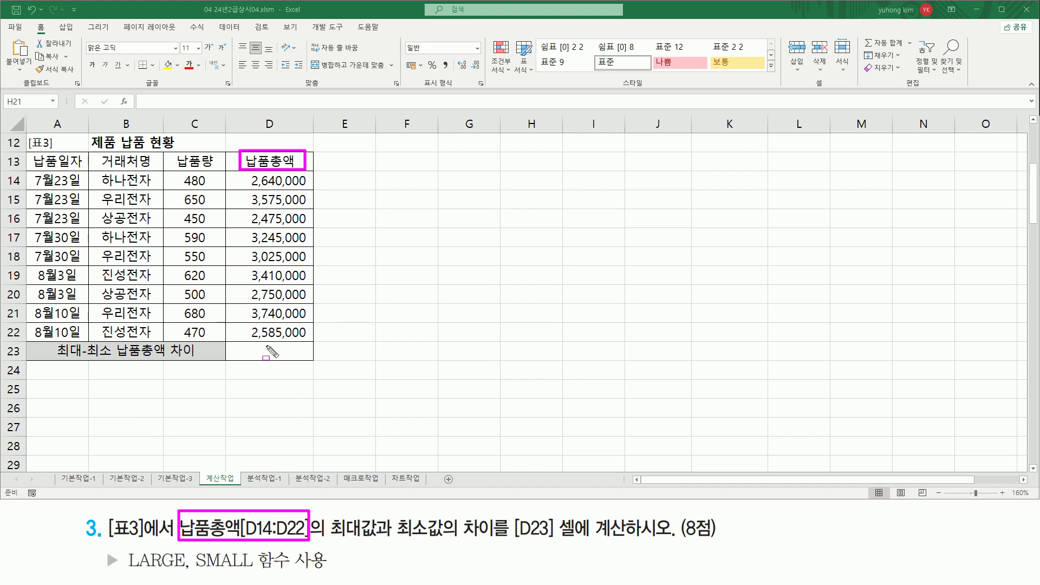
drag(329, 538, 573, 540)
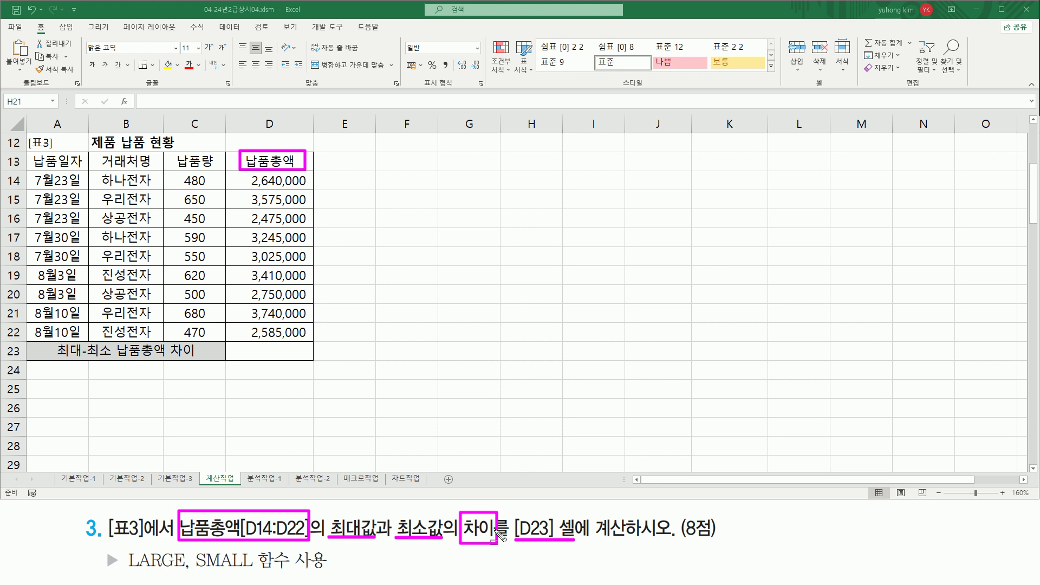
key(Escape)
drag(327, 540, 371, 540)
drag(127, 571, 178, 572)
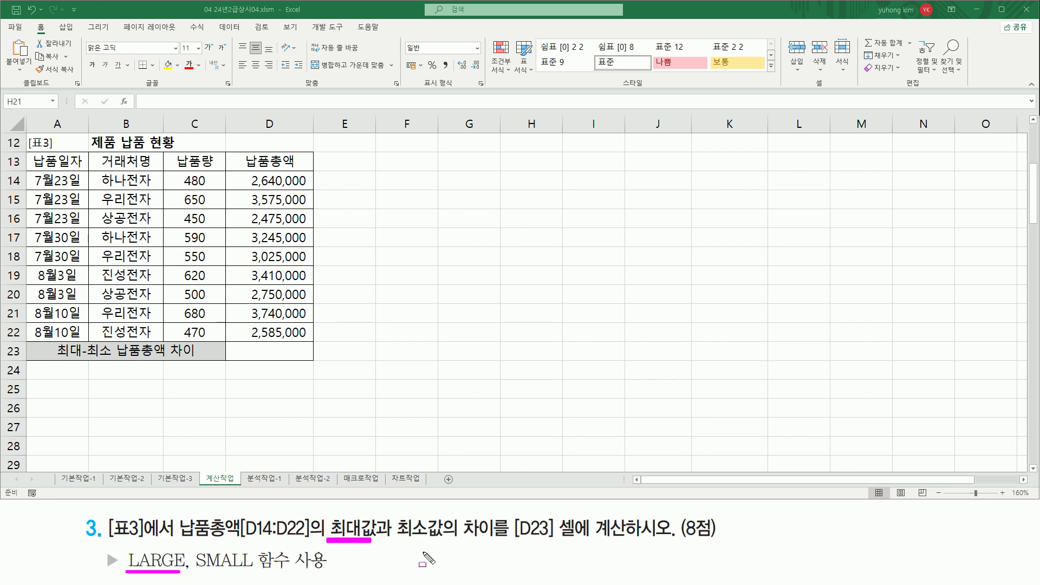
drag(397, 540, 446, 541)
drag(194, 571, 250, 572)
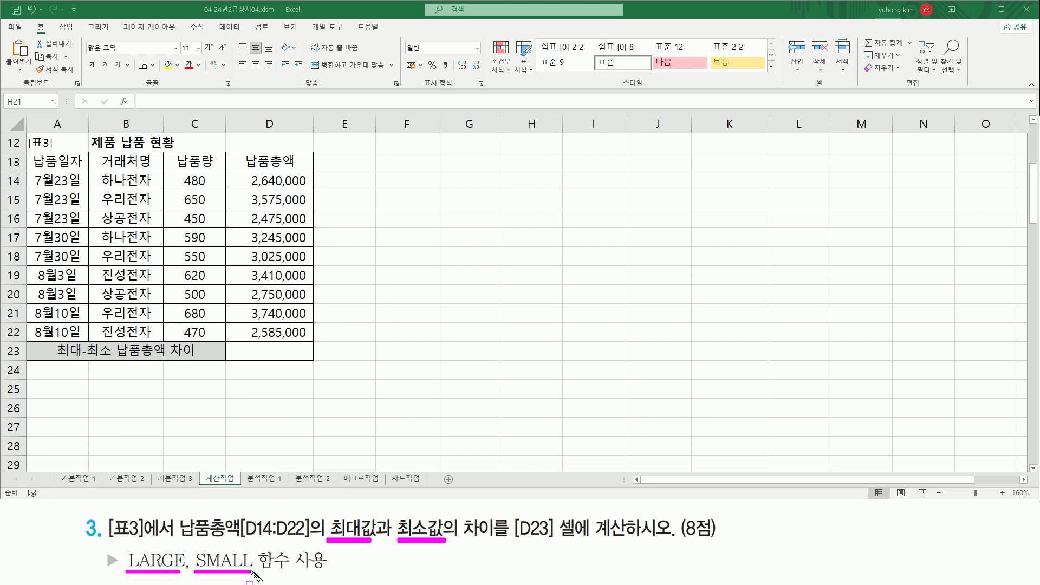
key(Escape)
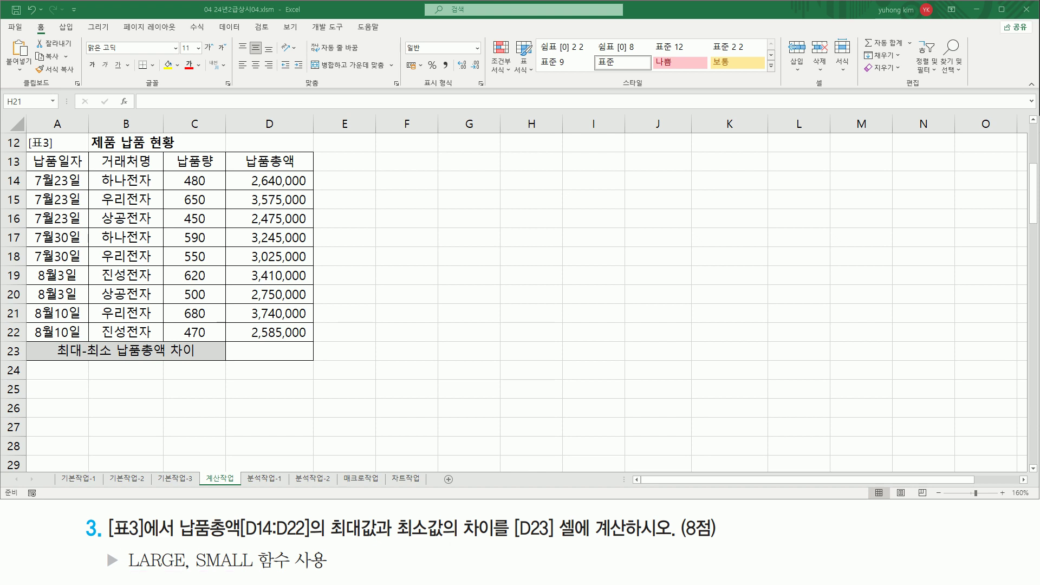
Enter the argument syntax note "( 범위, N번째 )" in cell F15 beside the 제품 납품 현황 table.
click(406, 199)
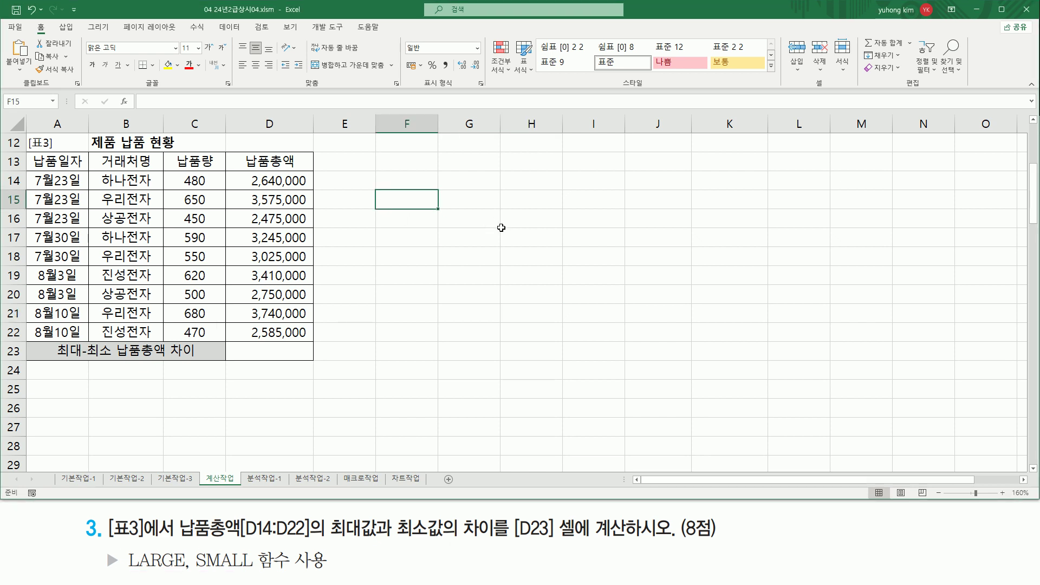
text(()
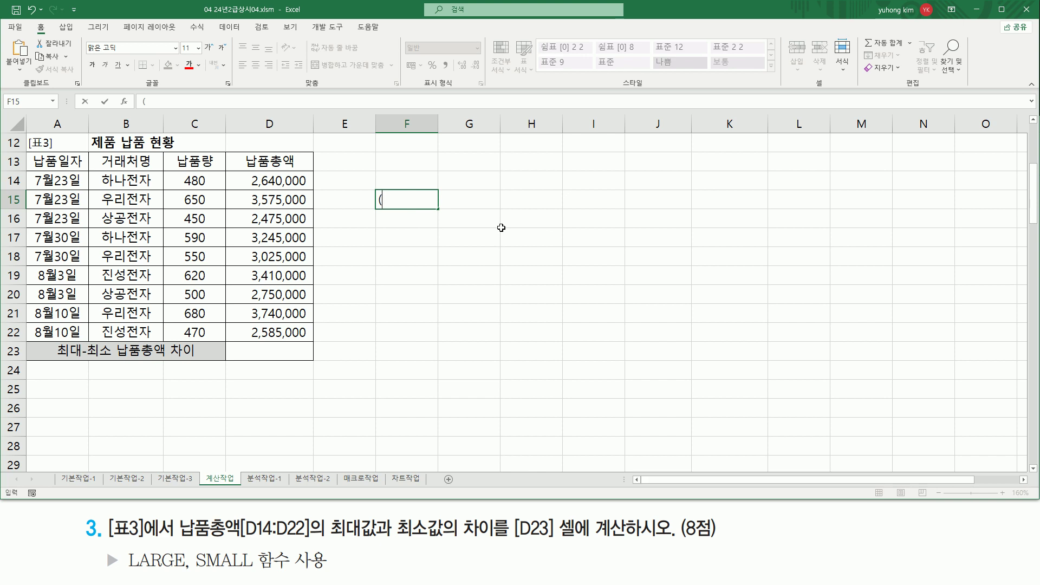
text( 버)
text(위)
text(, N번째)
text( ))
key(Return)
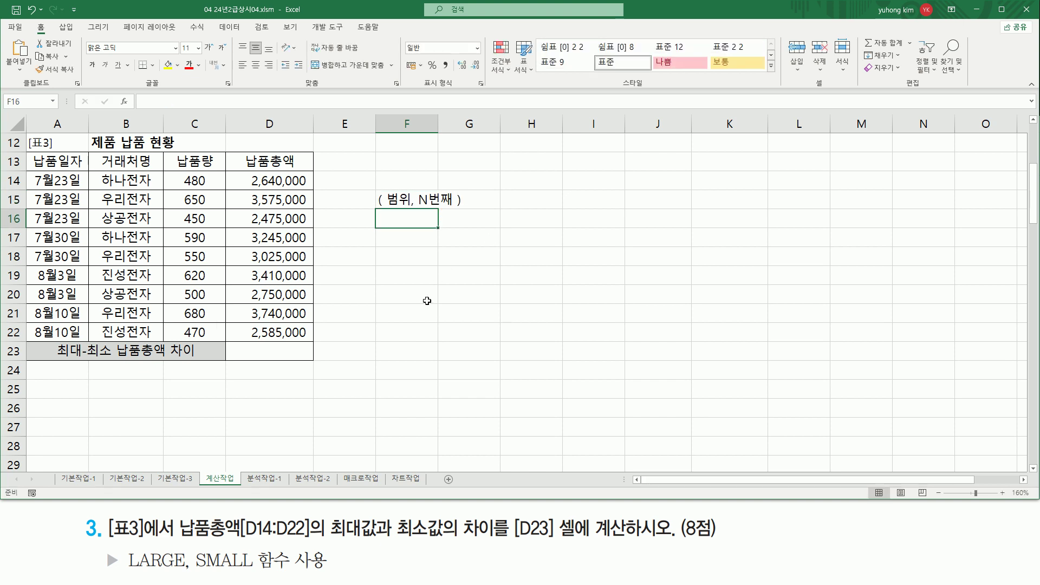
click(411, 319)
drag(327, 538, 378, 539)
drag(240, 176, 307, 337)
drag(417, 205, 452, 205)
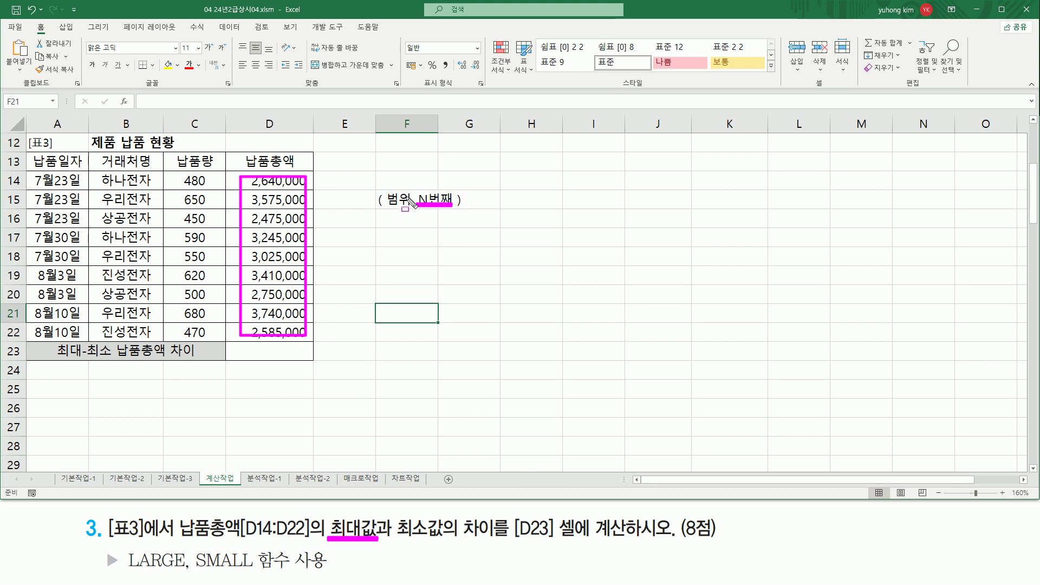
Examine how the range and N번째 arguments of LARGE and SMALL relate to D14:D22 and the required maximum and minimum.
drag(386, 186, 411, 213)
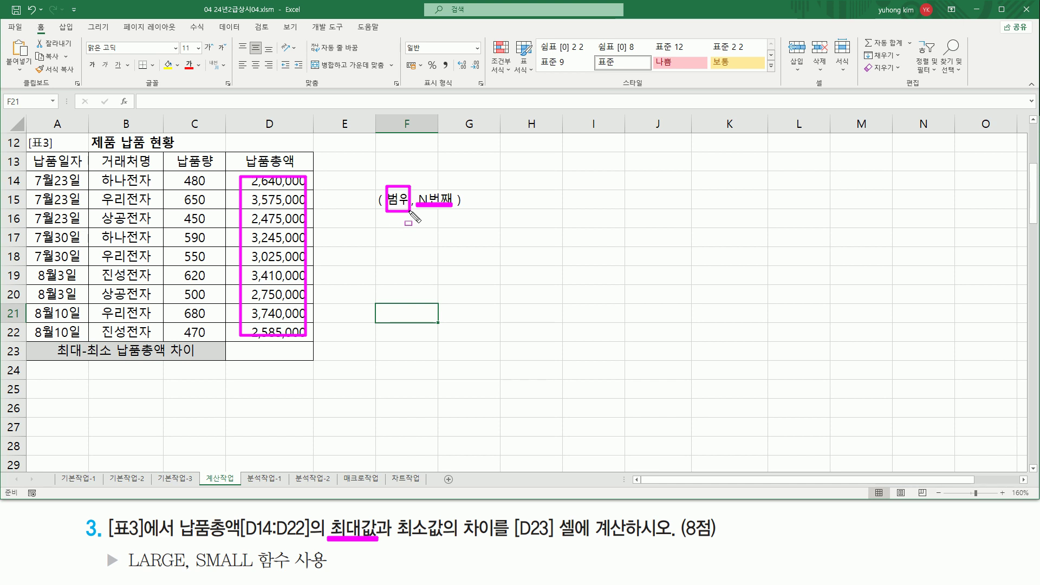
drag(129, 570, 188, 571)
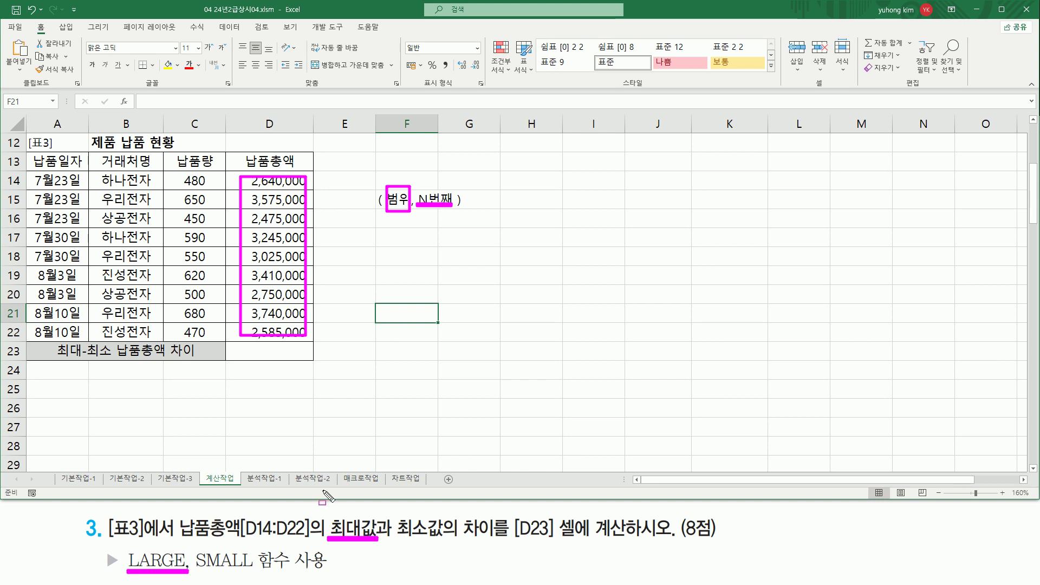
key(e)
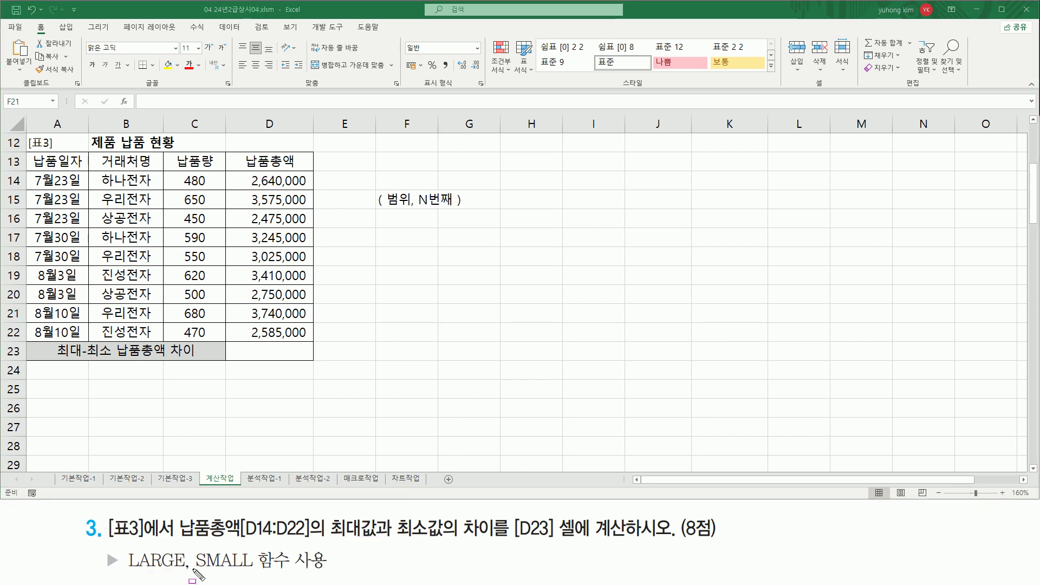
drag(192, 570, 256, 571)
drag(245, 175, 306, 335)
drag(389, 205, 453, 205)
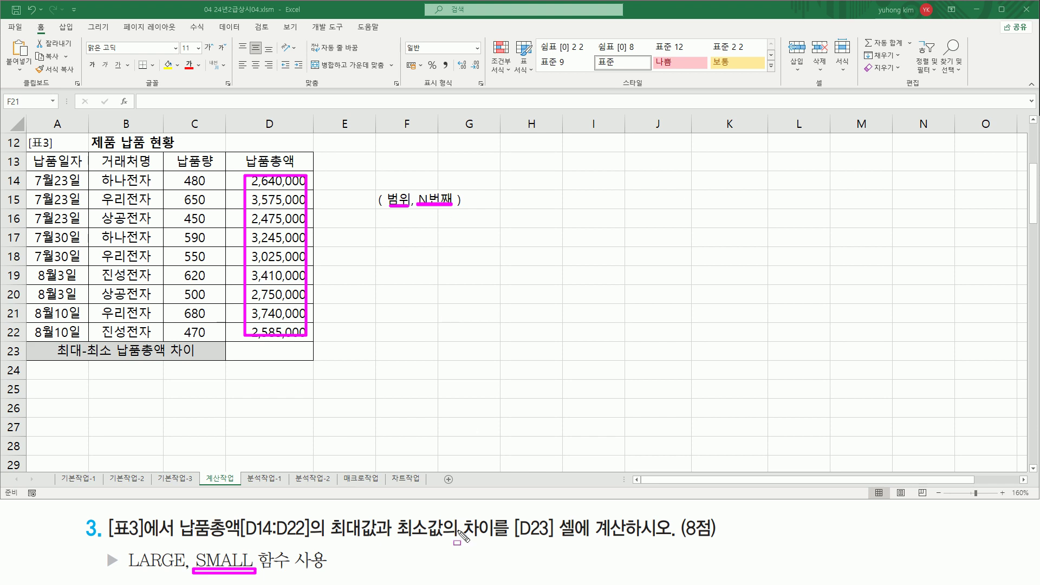
mouse_move(395, 512)
mouse_down()
mouse_move(398, 526)
mouse_move(447, 540)
mouse_up()
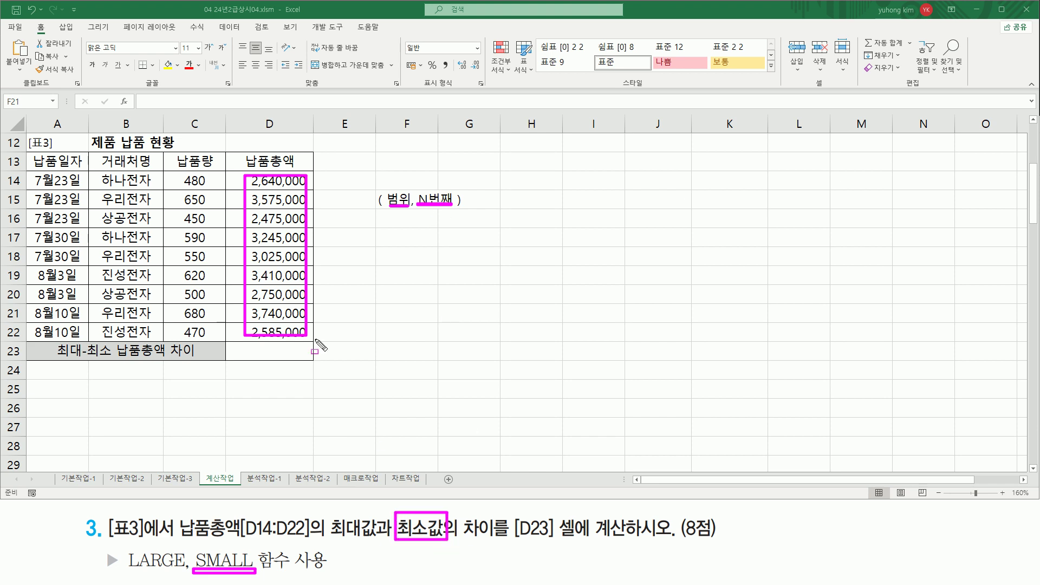
key(Escape)
Enter the formula =LARGE( D14:D22, 1 ) in D23 to return the largest 납품총액.
click(296, 351)
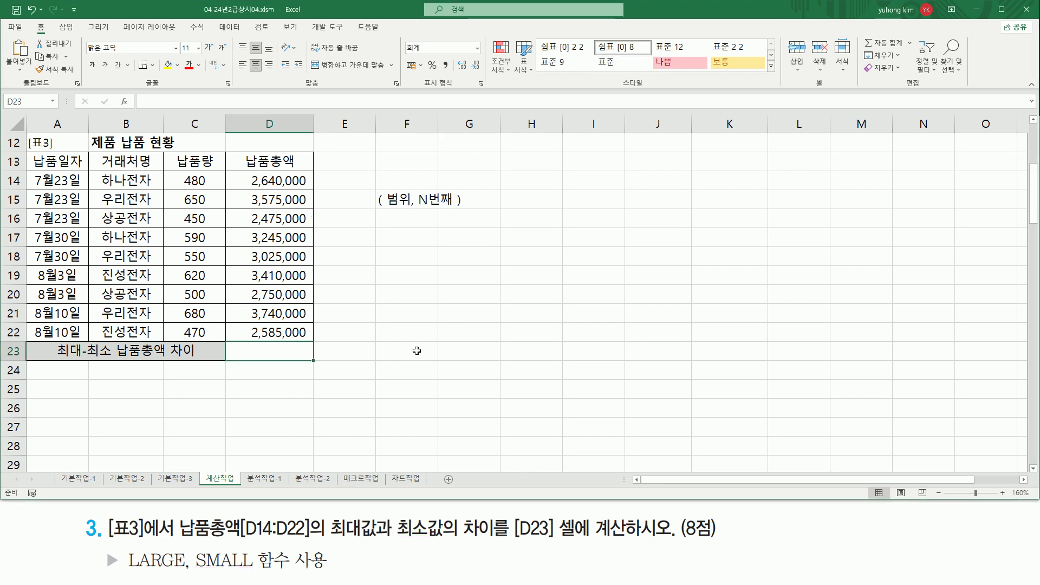
text(=l)
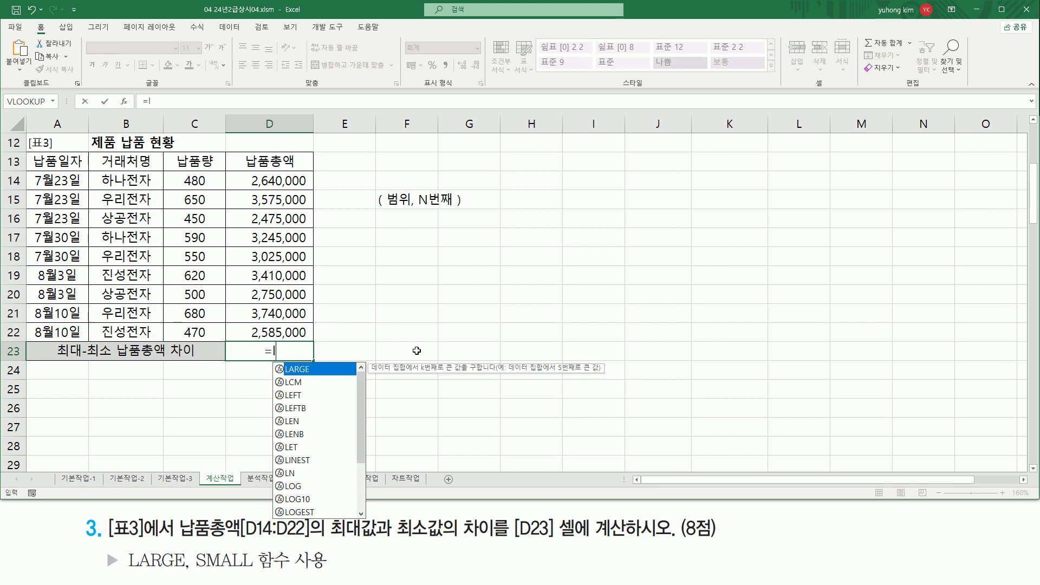
text(ar)
key(Tab)
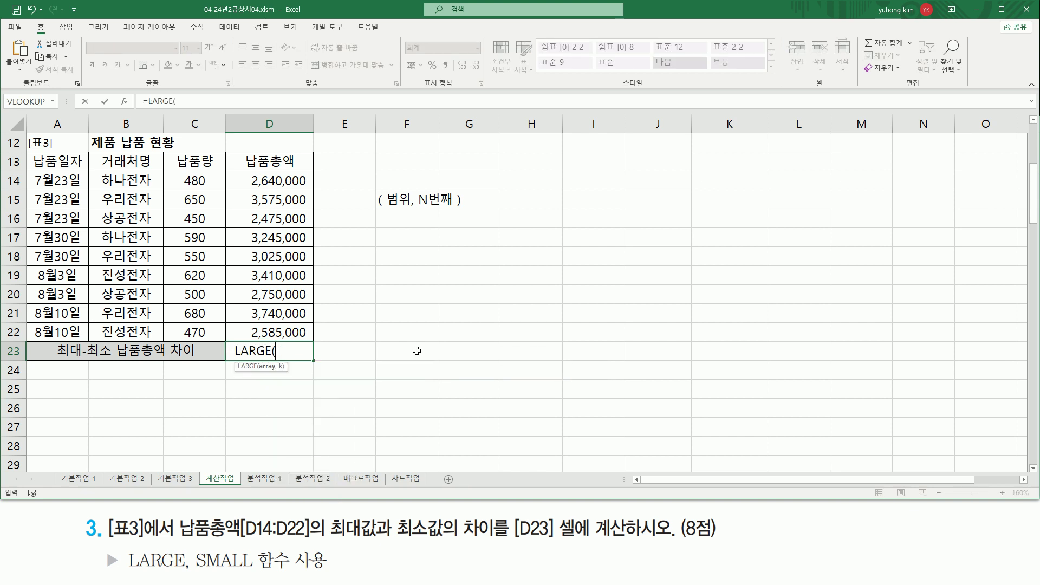
drag(271, 181, 262, 332)
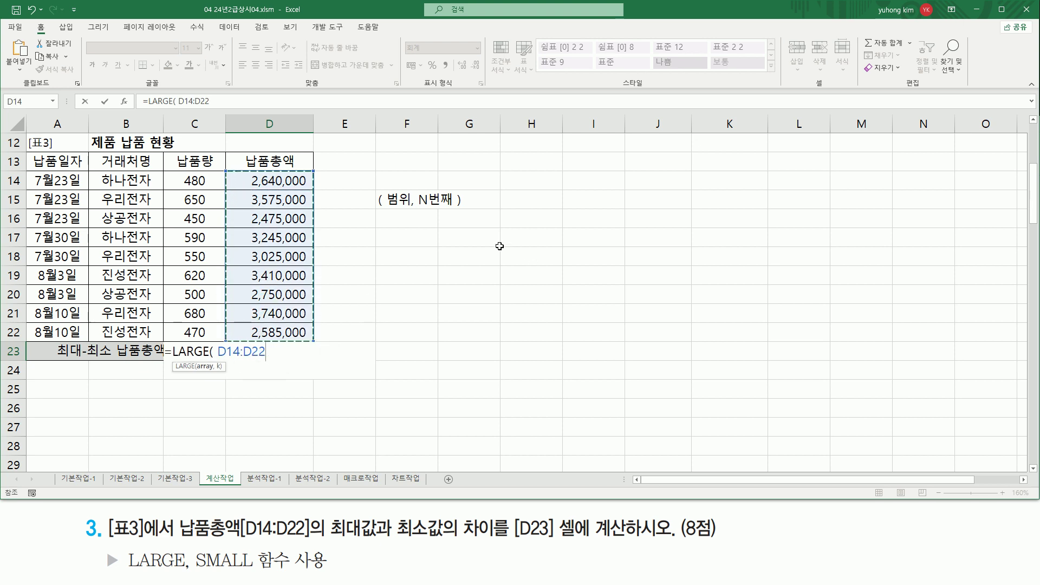
text(, 1)
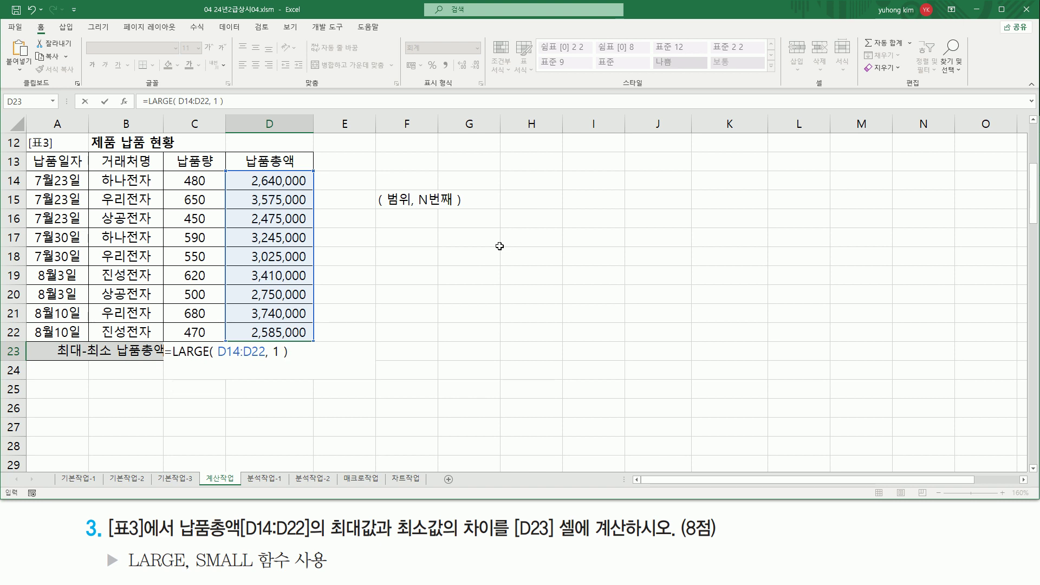
key(Return)
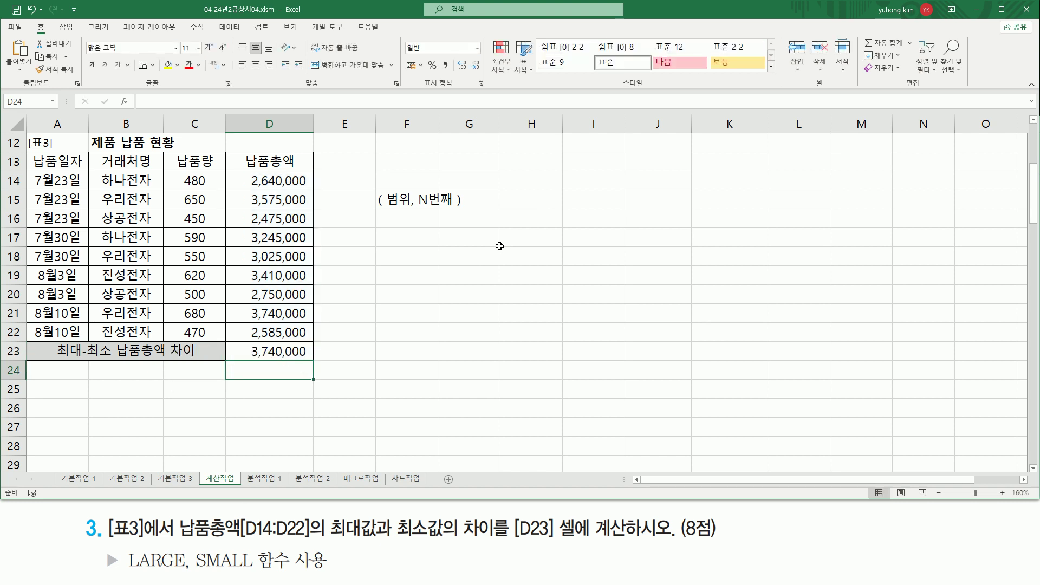
mouse_move(237, 173)
mouse_down()
mouse_move(283, 336)
mouse_move(311, 338)
mouse_up()
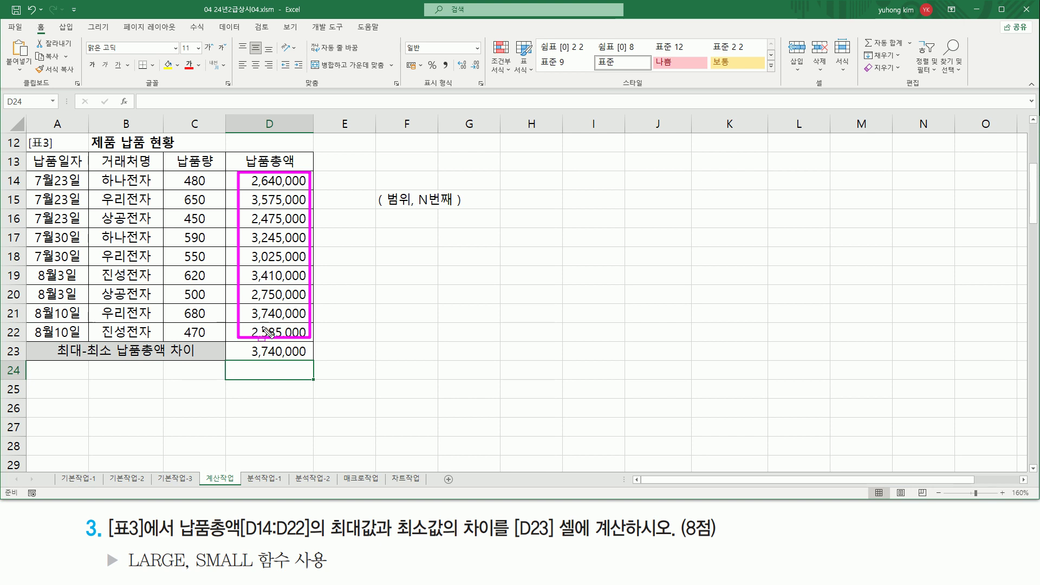
drag(247, 307, 307, 320)
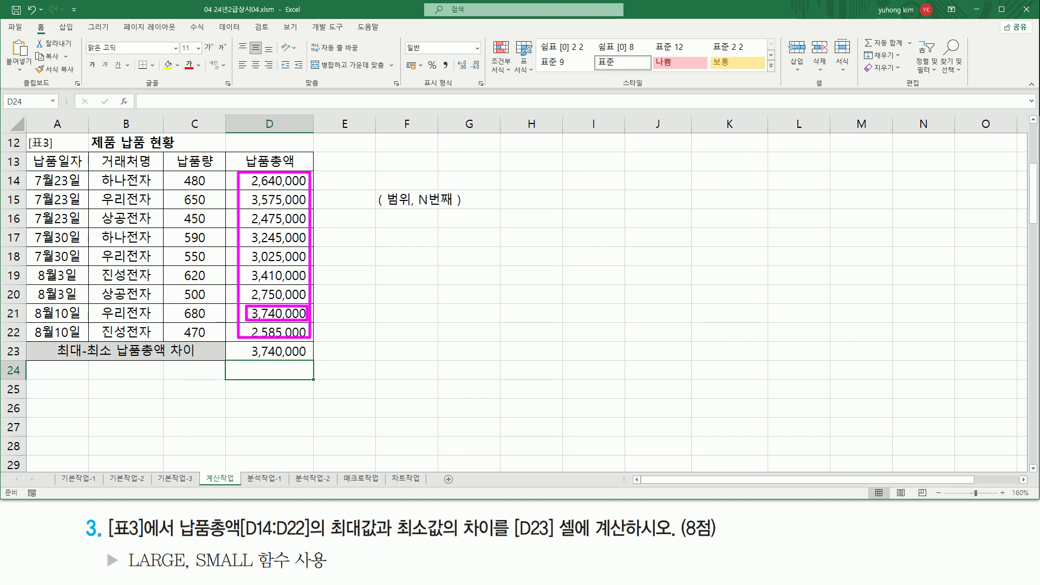
Copy the LARGE( D14:D22, 1 ) expression from D23's formula and clear it, keeping only the equals sign.
click(260, 352)
double_click(260, 352)
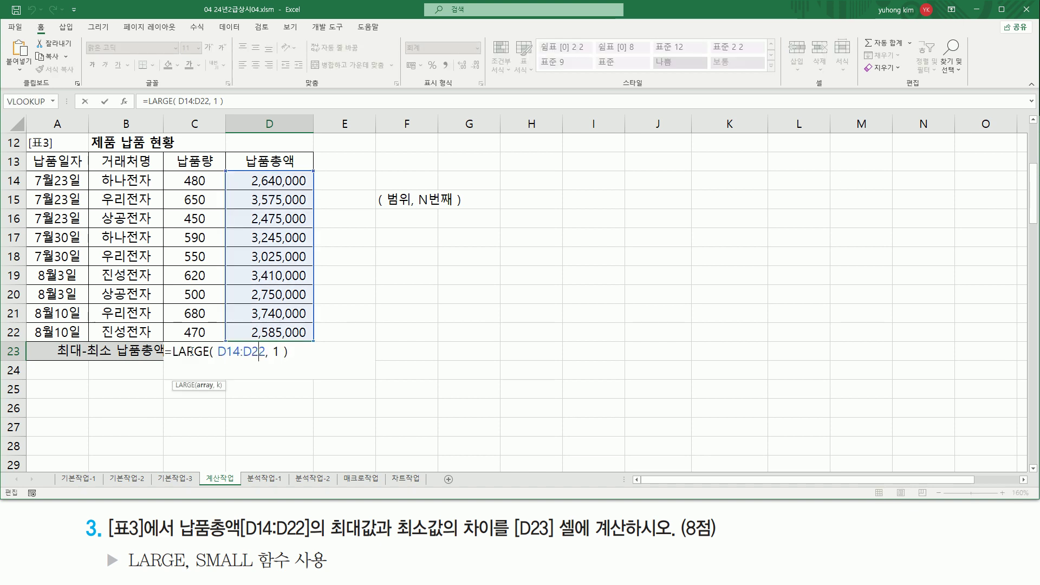
drag(175, 351, 361, 352)
key(ctrl+c)
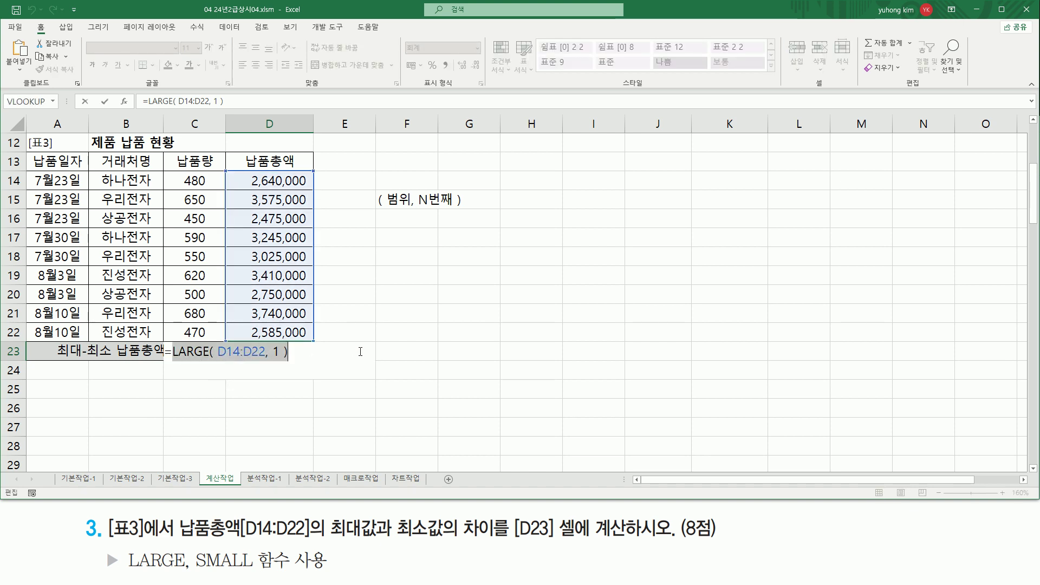
key(BackSpace)
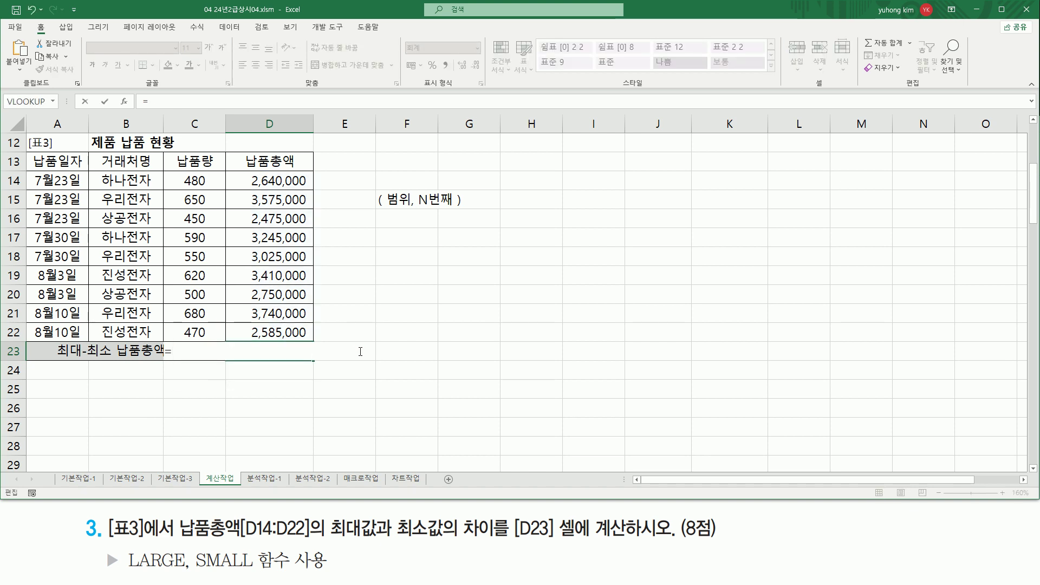
Complete D23's formula as =SMALL( D14:D22, 1 ) to return the smallest 납품총액.
text(s)
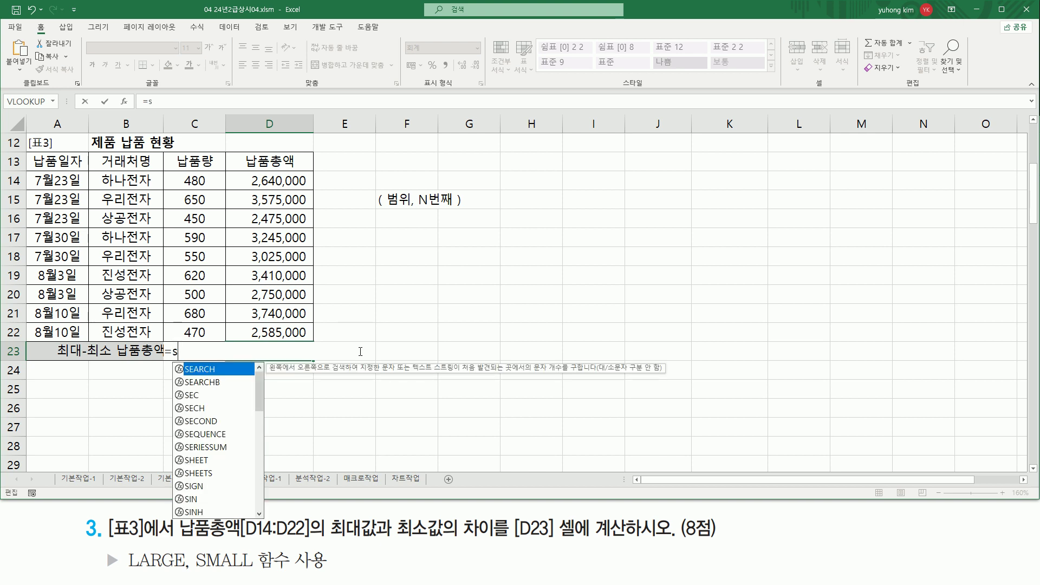
text(ma)
key(Tab)
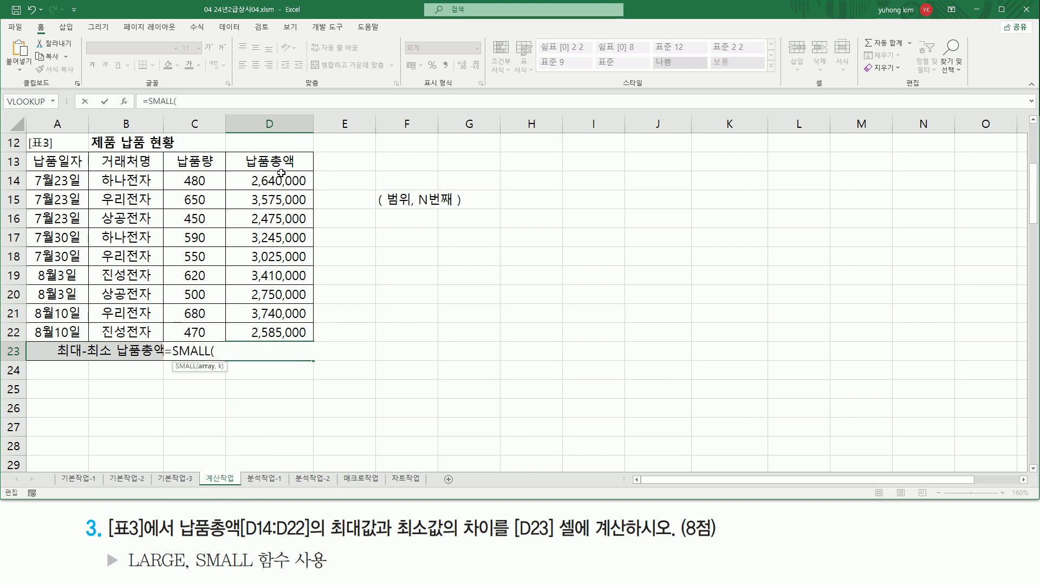
drag(279, 181, 279, 332)
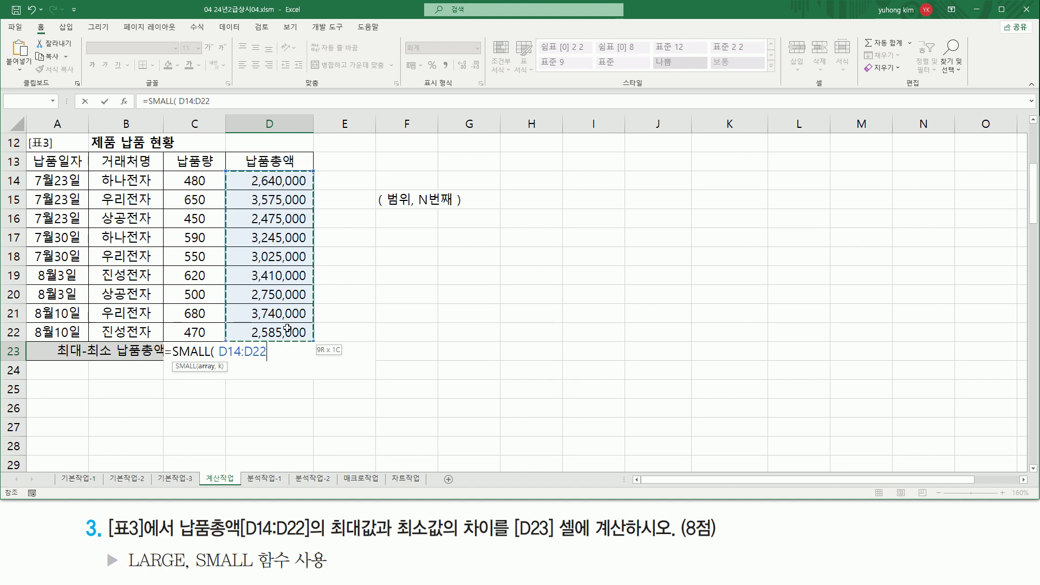
text(, )
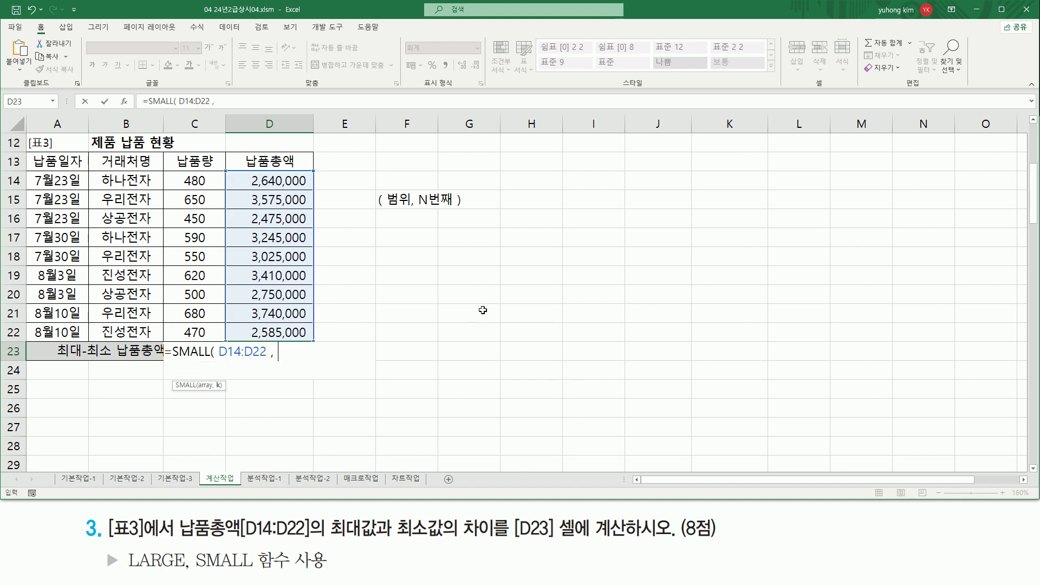
text(1 ))
key(Return)
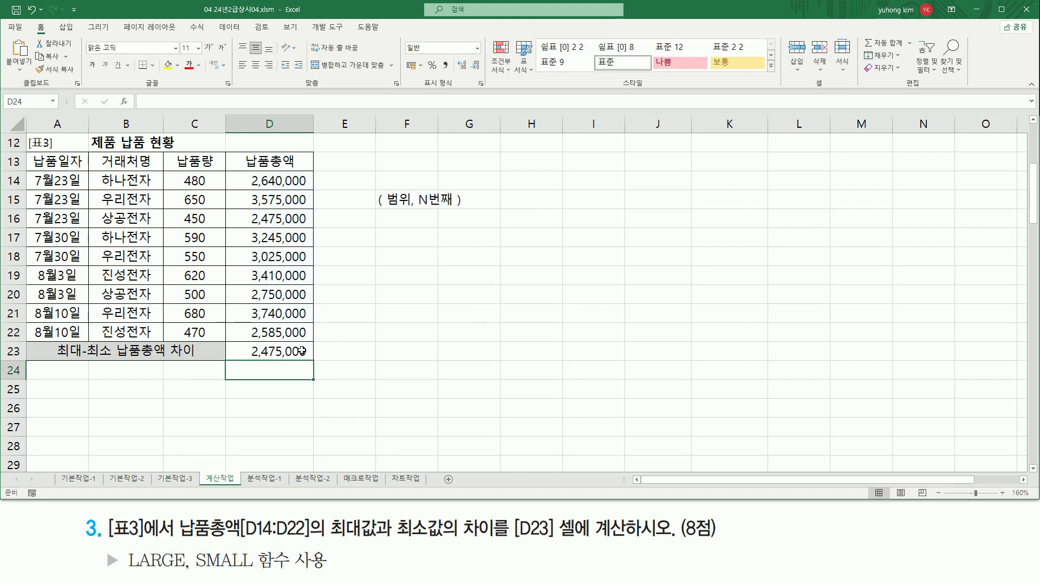
drag(235, 171, 314, 339)
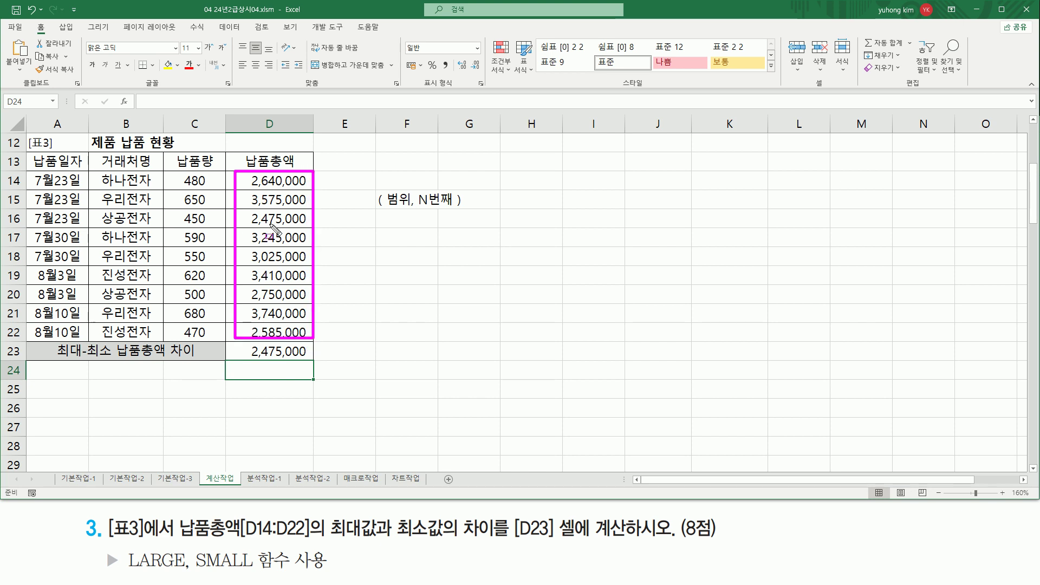
drag(248, 226, 309, 213)
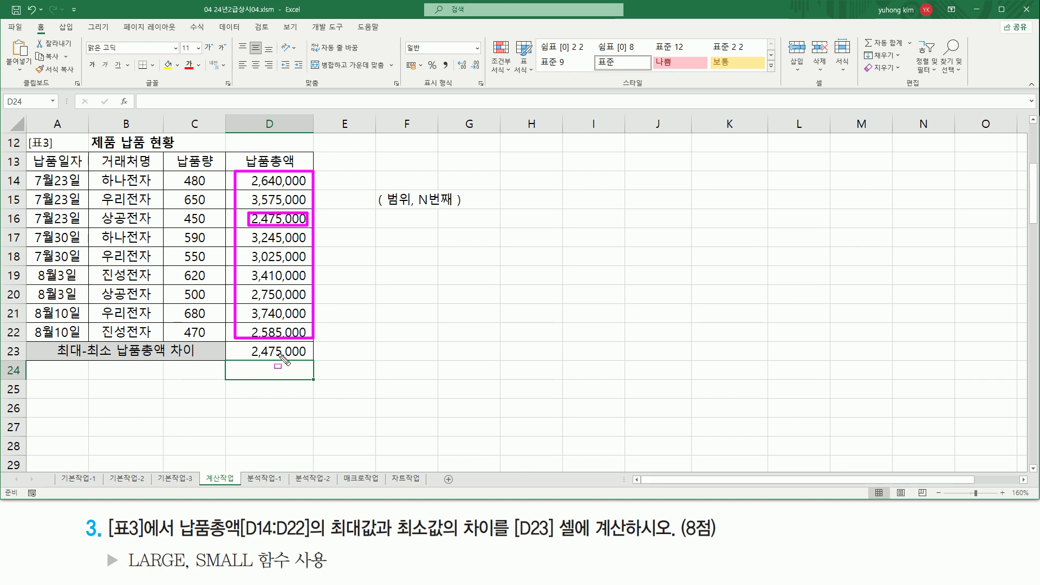
Insert the copied LARGE expression and a minus sign before SMALL in D23, giving =LARGE( D14:D22, 1 ) - SMALL( D14:D22, 1 ).
key(Escape)
click(246, 353)
double_click(245, 353)
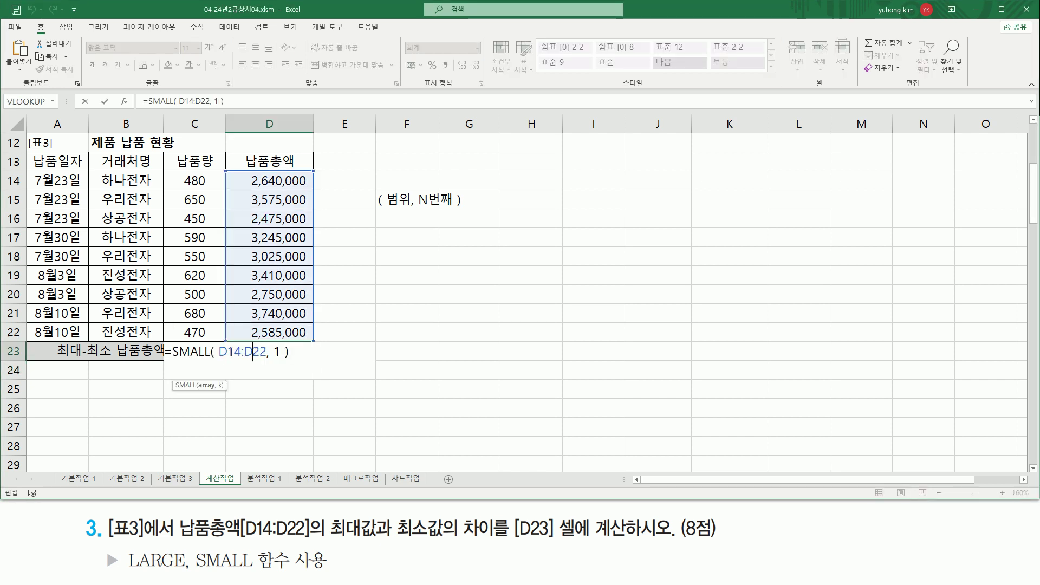
drag(178, 353, 172, 358)
click(173, 355)
key(ctrl+v)
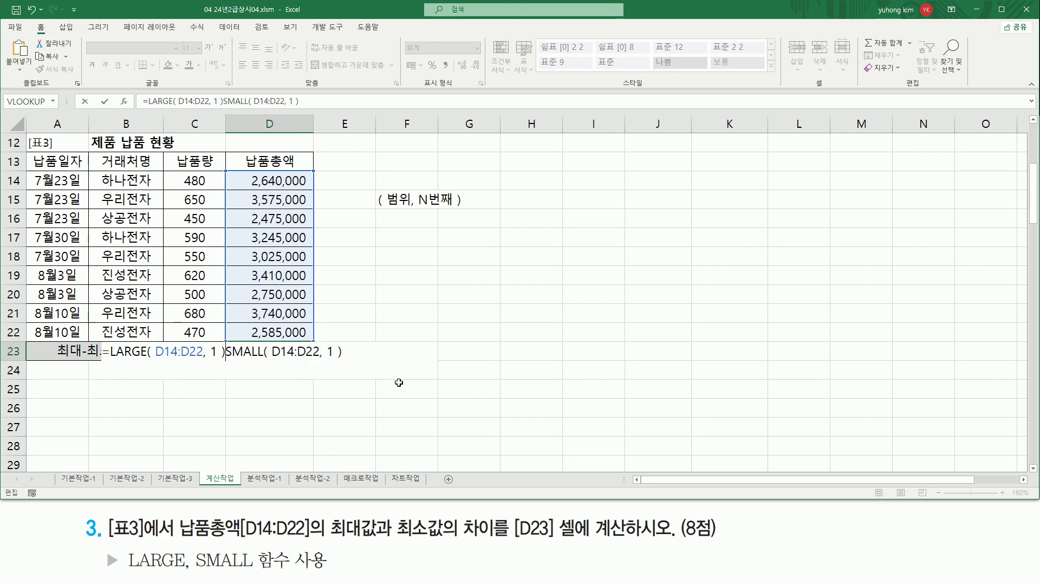
drag(111, 352, 229, 353)
click(230, 351)
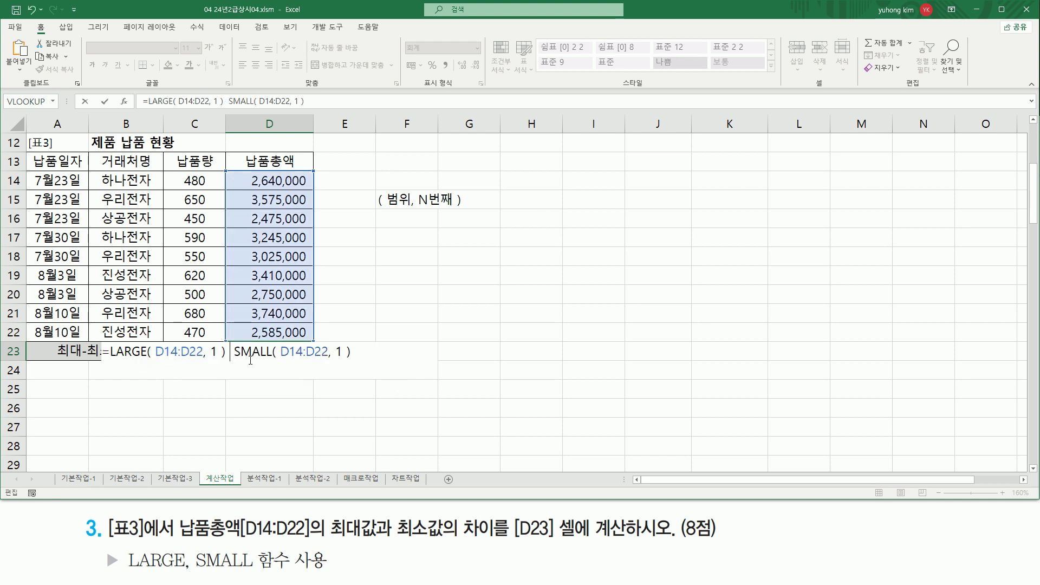
text(-)
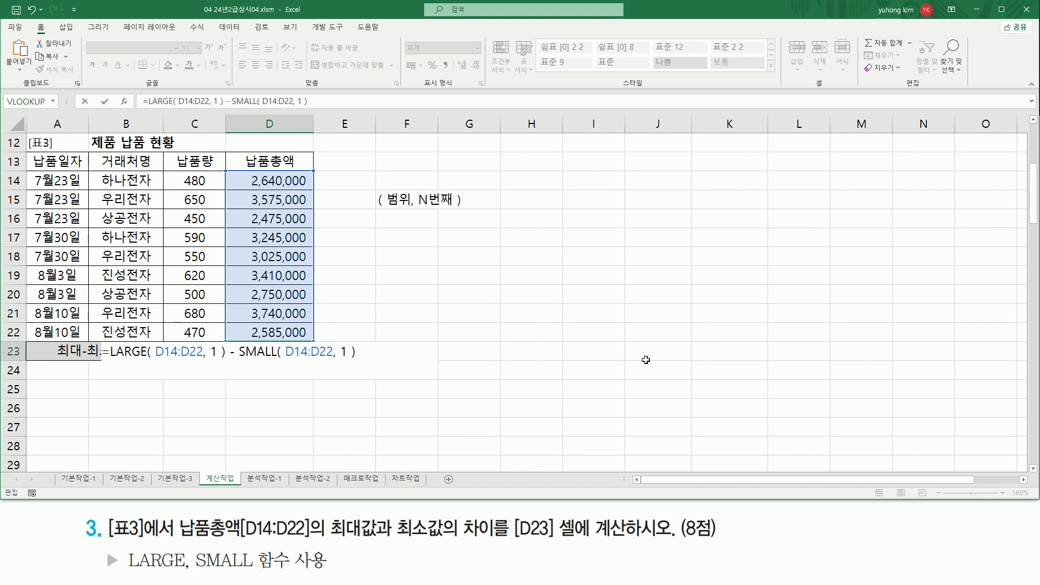
drag(232, 358, 353, 359)
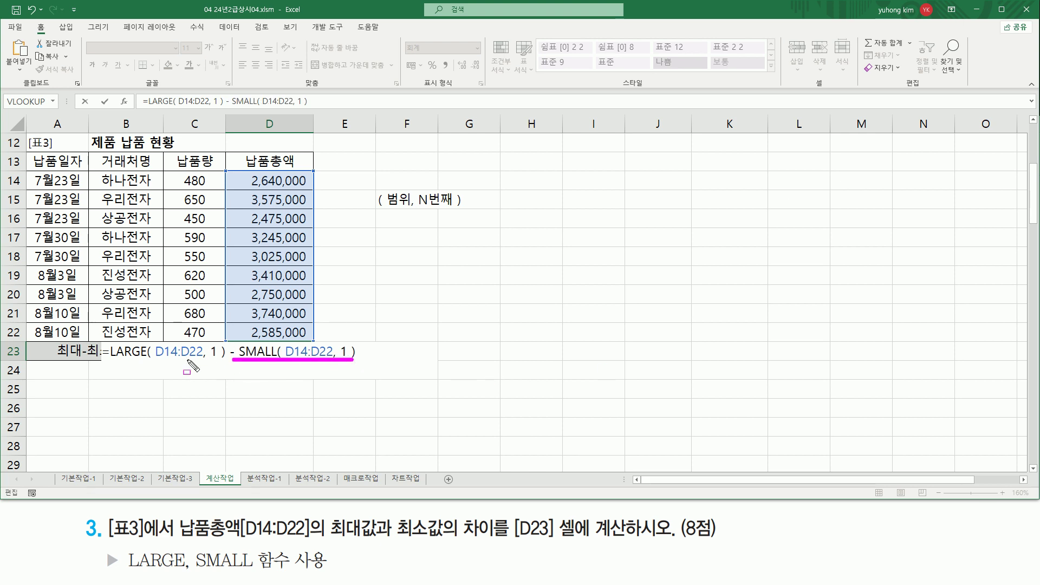
drag(106, 359, 223, 358)
key(Escape)
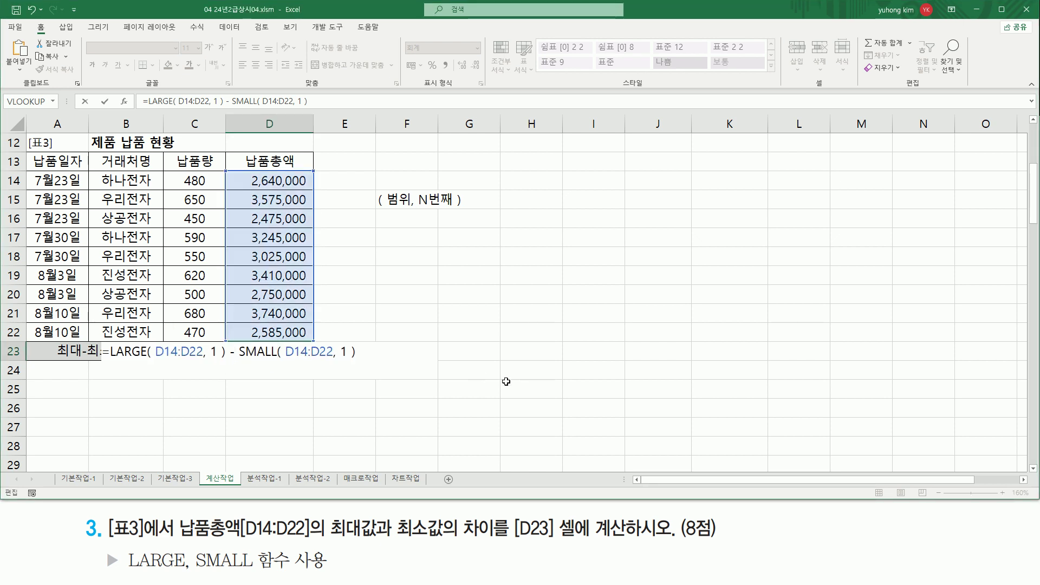
key(Return)
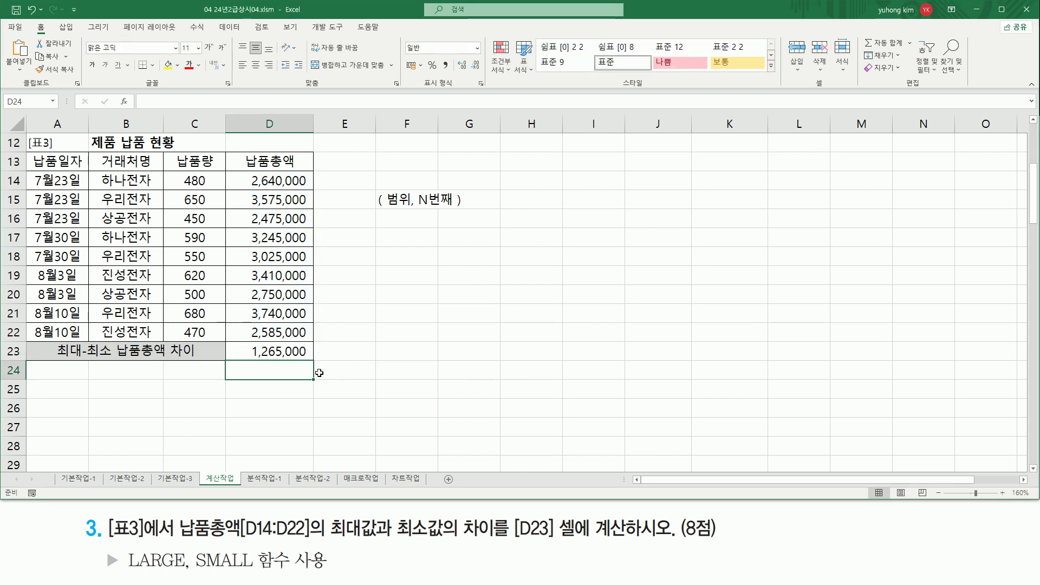
Put D23's formula =LARGE( D14:D22, 1 ) - SMALL( D14:D22, 1 ) into F17 as a text note with red font.
click(296, 355)
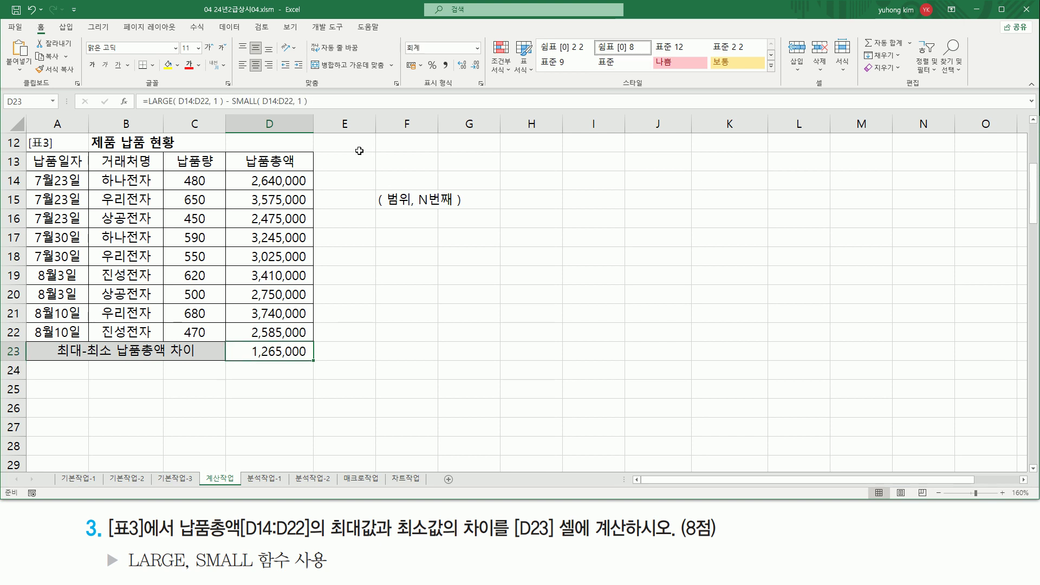
click(403, 237)
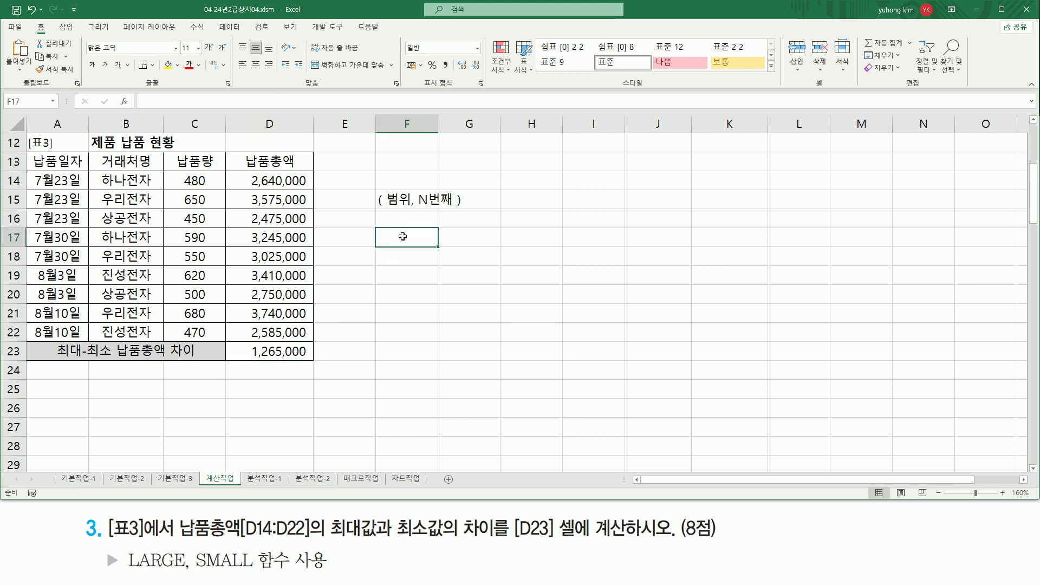
text('=LARGE( D14:D22, 1 ) - SMALL( D14:D22, 1 ))
key(Return)
click(402, 236)
click(190, 65)
click(483, 337)
drag(382, 247, 634, 247)
mouse_move(503, 230)
mouse_down()
mouse_move(515, 243)
mouse_move(504, 231)
mouse_up()
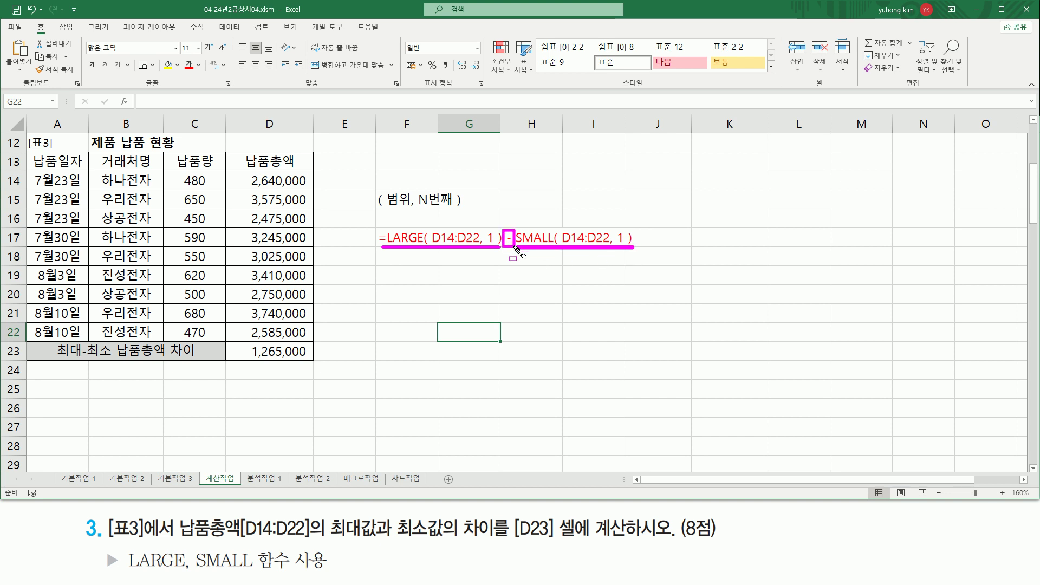
key(Escape)
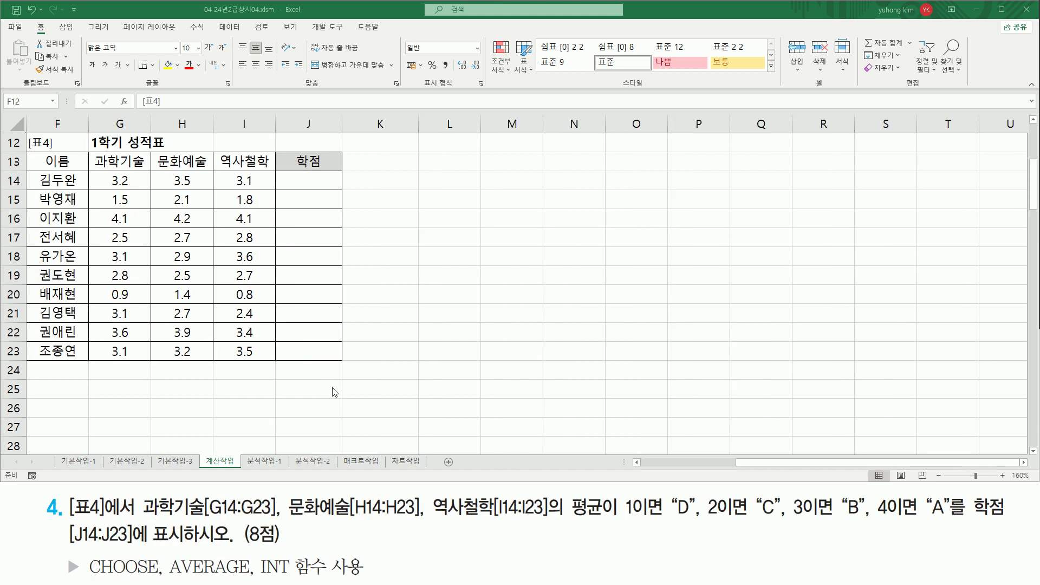
Examine table 4's task: averaging 과학기술, 문화예술 and 역사철학, the D/C/B/A rules, and the 학점 answer range J14:J23.
mouse_move(66, 491)
mouse_down()
mouse_move(116, 530)
mouse_move(140, 528)
mouse_move(136, 519)
mouse_up()
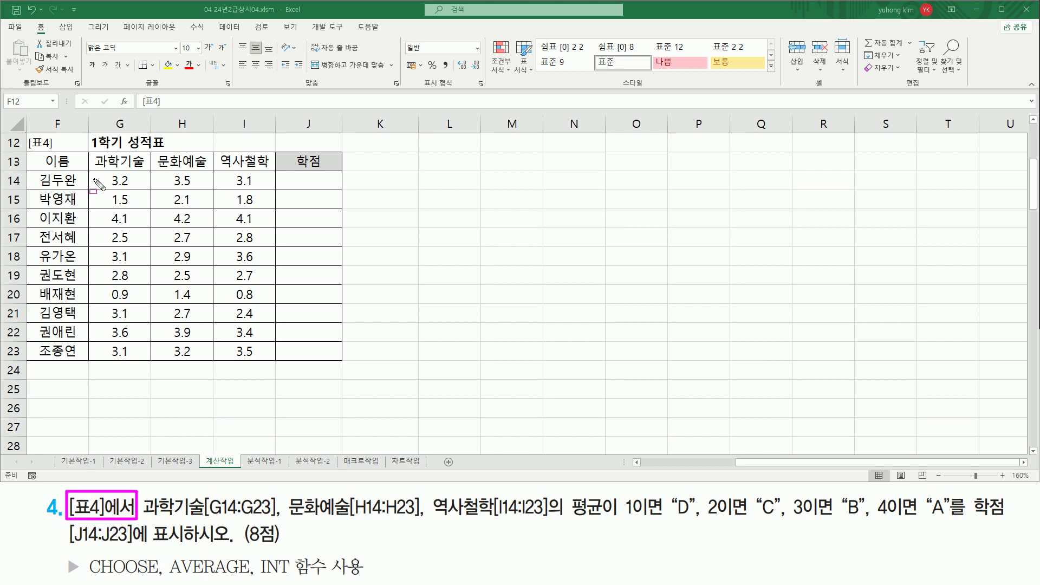
mouse_move(27, 136)
mouse_down()
mouse_move(183, 153)
mouse_move(184, 162)
mouse_move(335, 239)
mouse_move(339, 360)
mouse_up()
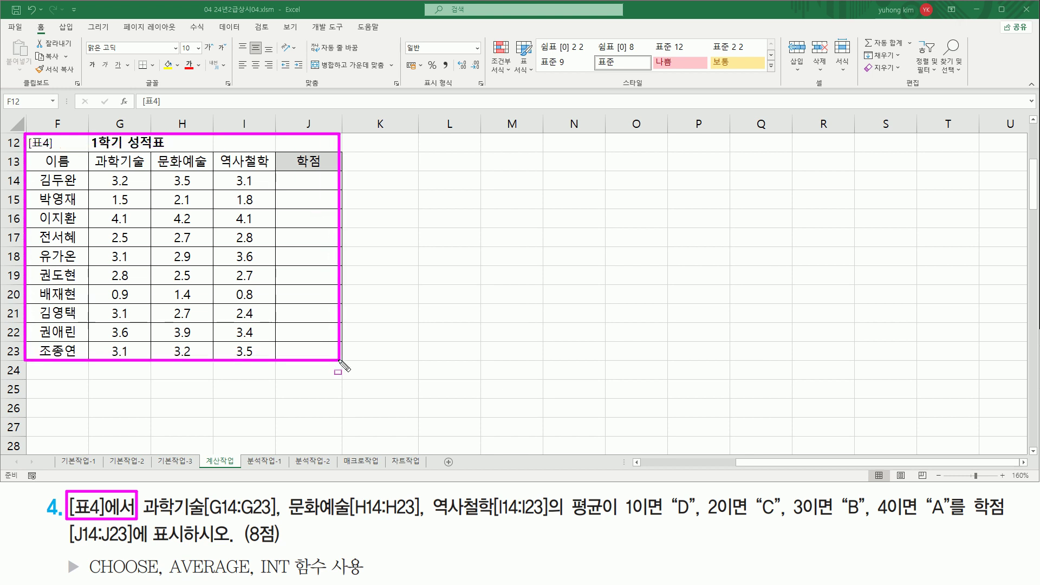
key(Escape)
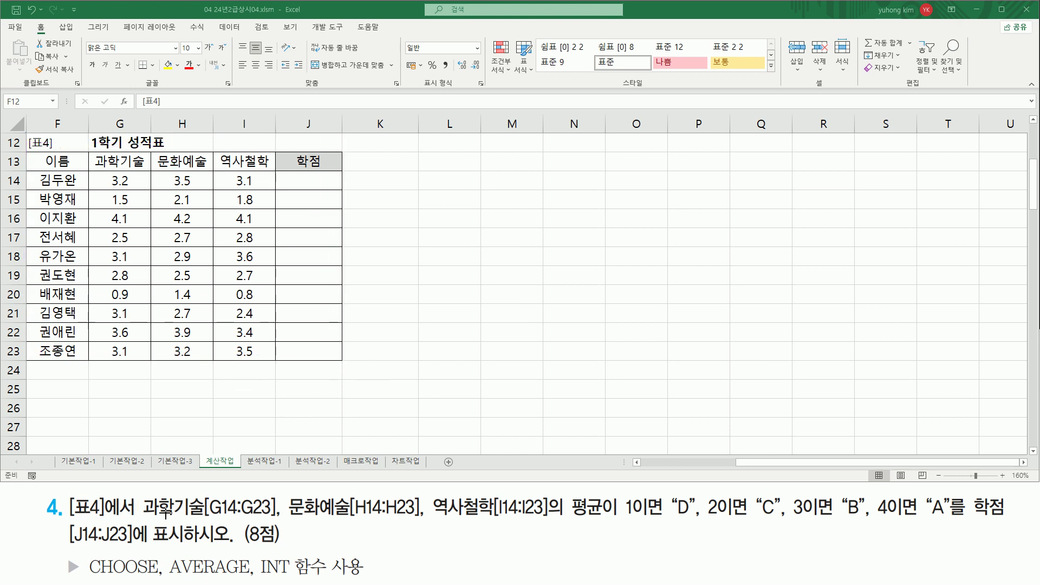
drag(142, 523, 566, 519)
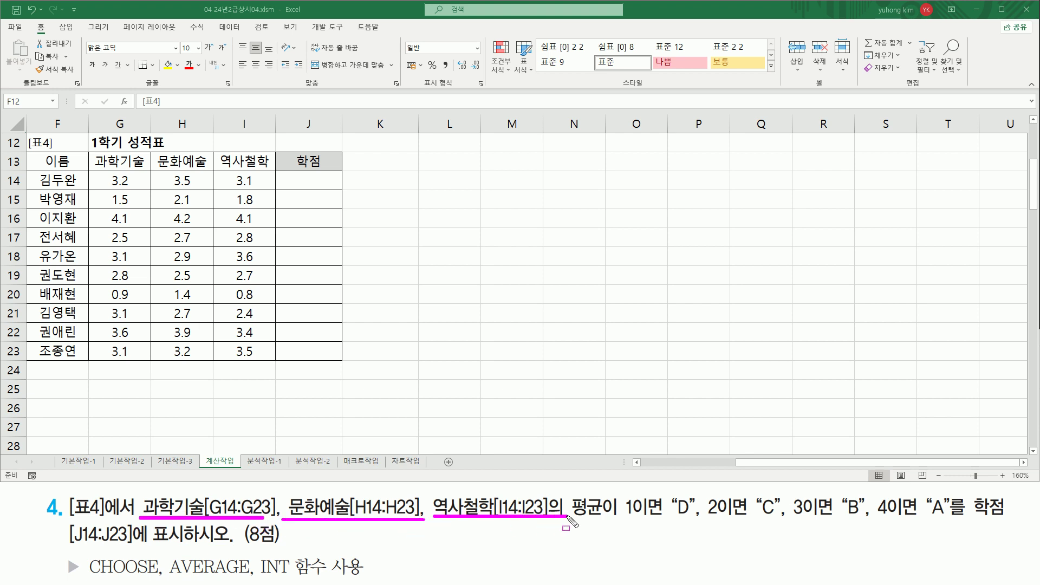
mouse_move(95, 154)
mouse_down()
mouse_move(124, 169)
mouse_move(268, 169)
mouse_up()
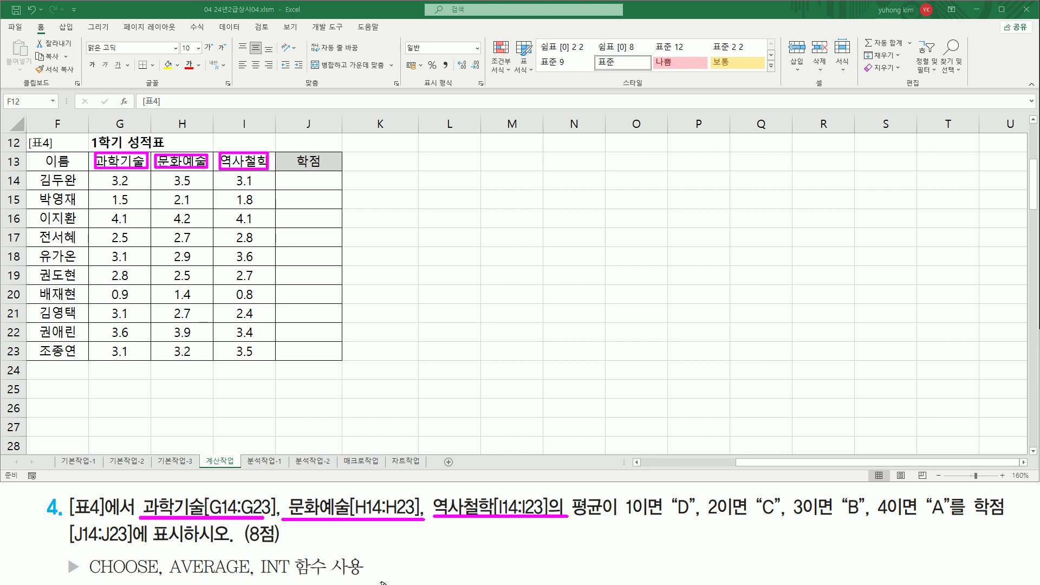
drag(570, 492, 607, 526)
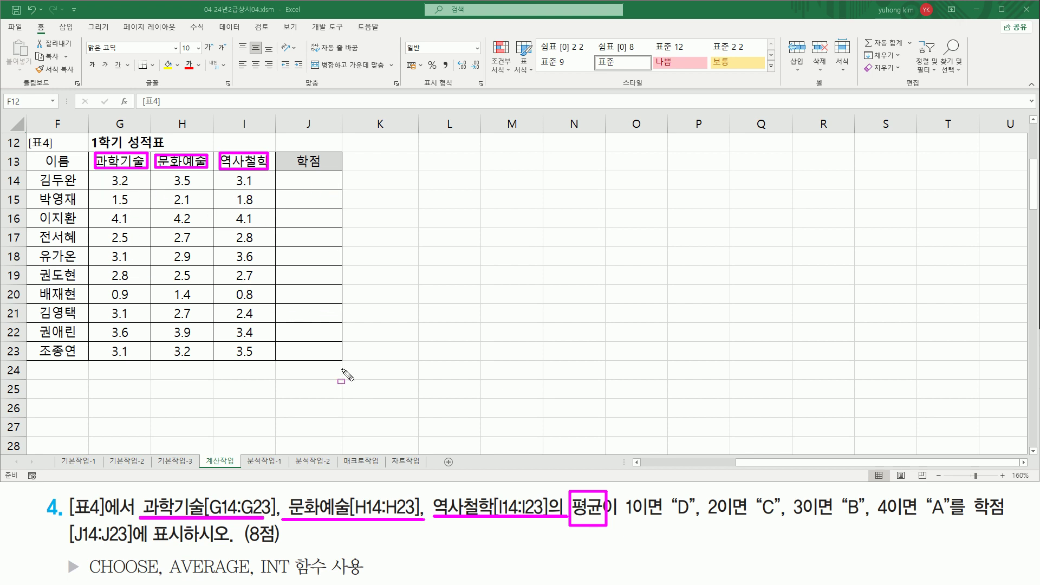
drag(171, 578, 240, 578)
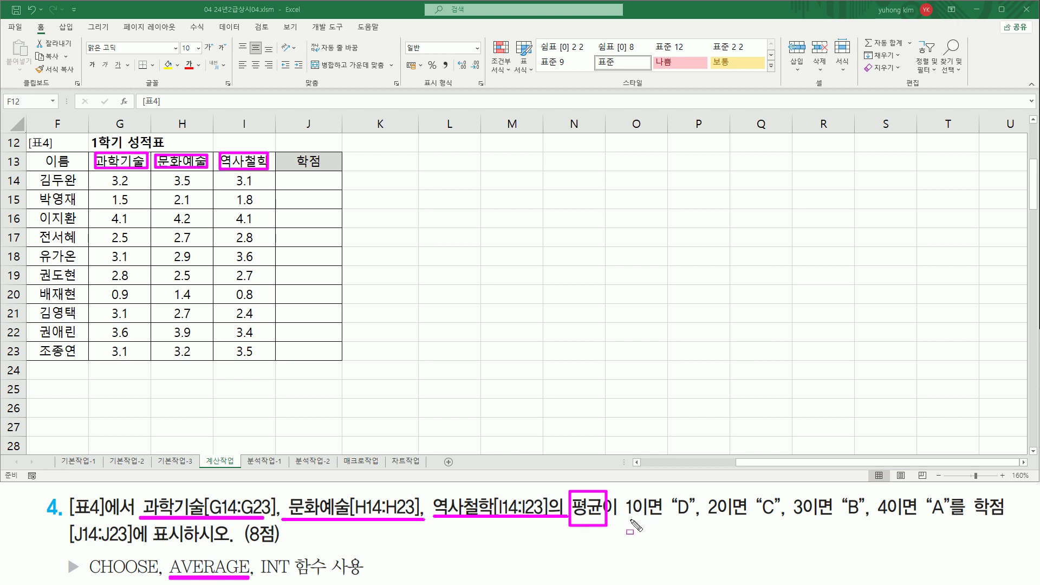
drag(626, 519, 953, 521)
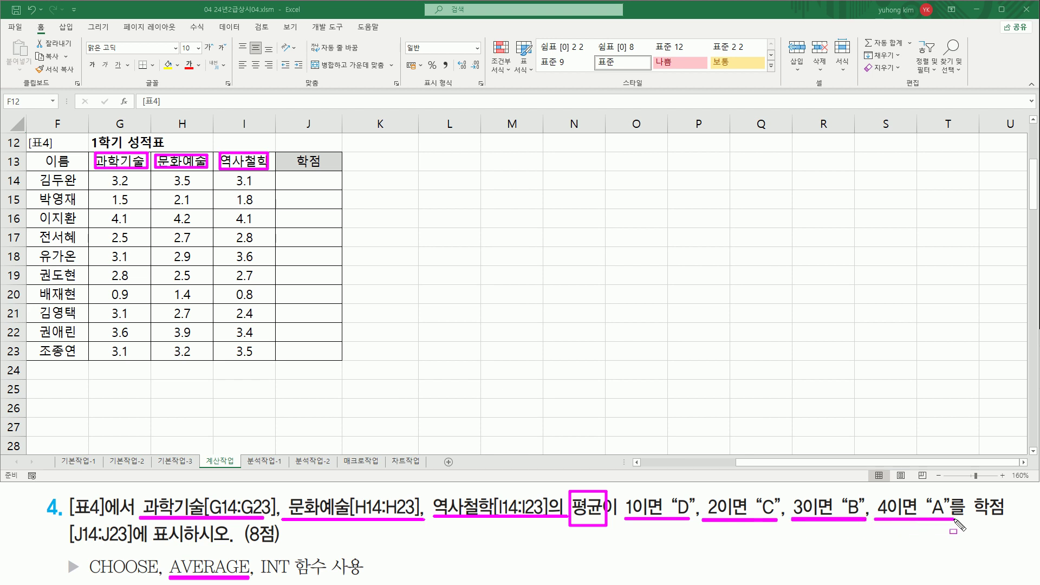
drag(282, 174, 329, 356)
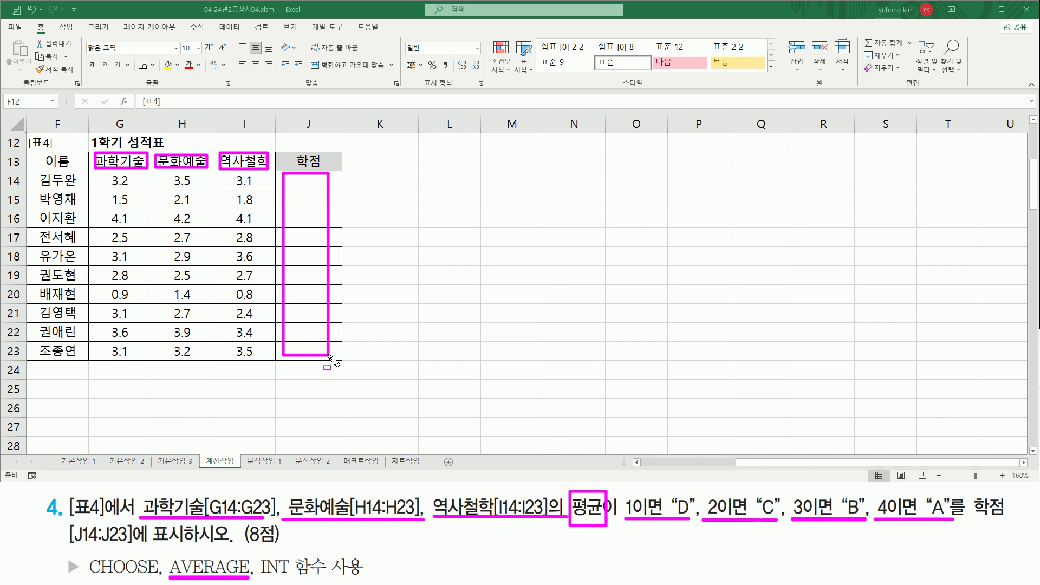
key(Escape)
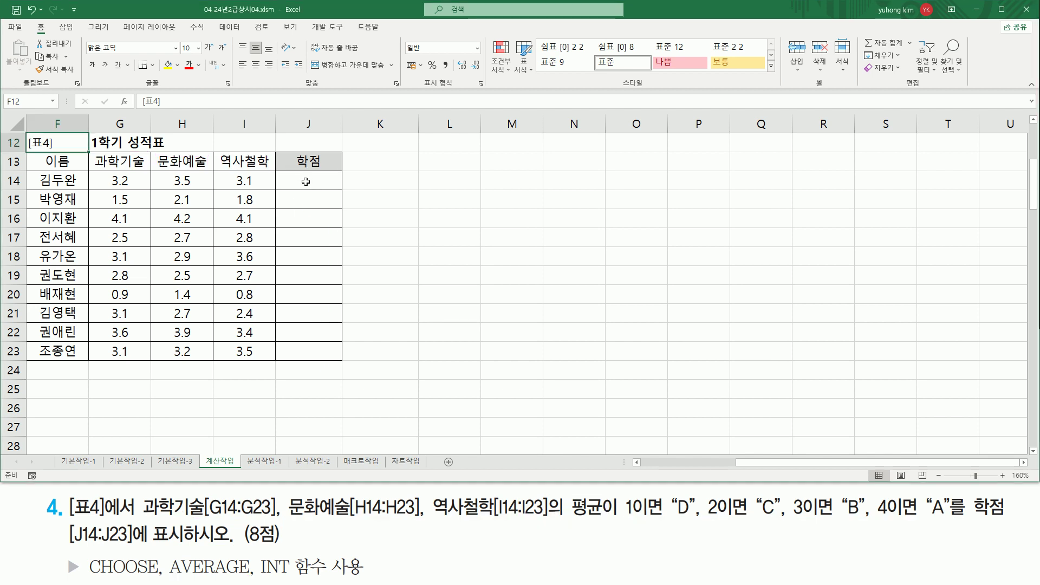
Enter =AVERAGE( G14:I14 ) in J14 to average the first student's three subject scores.
click(306, 181)
text(=)
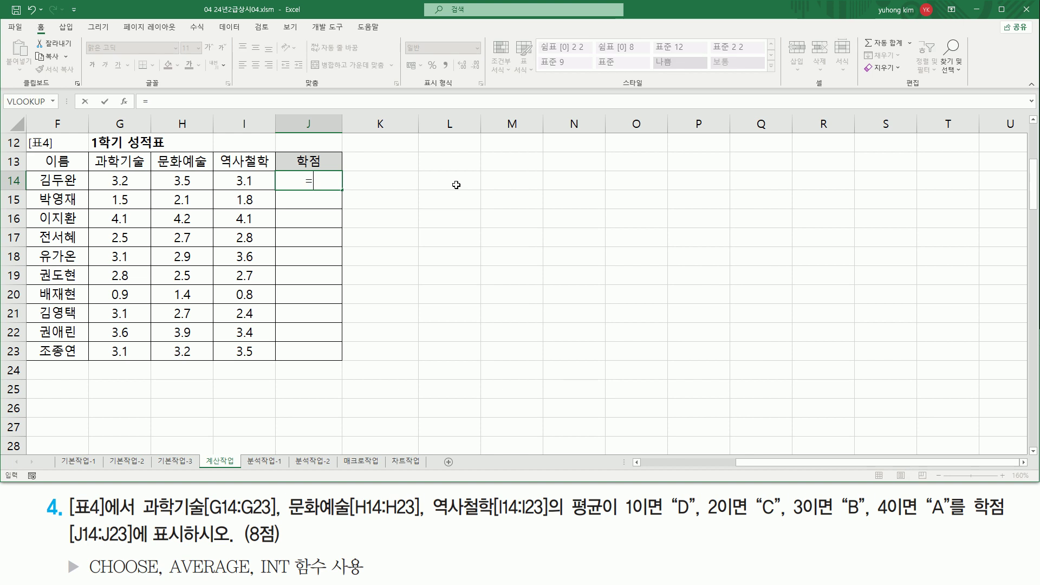
text(AVERAGE()
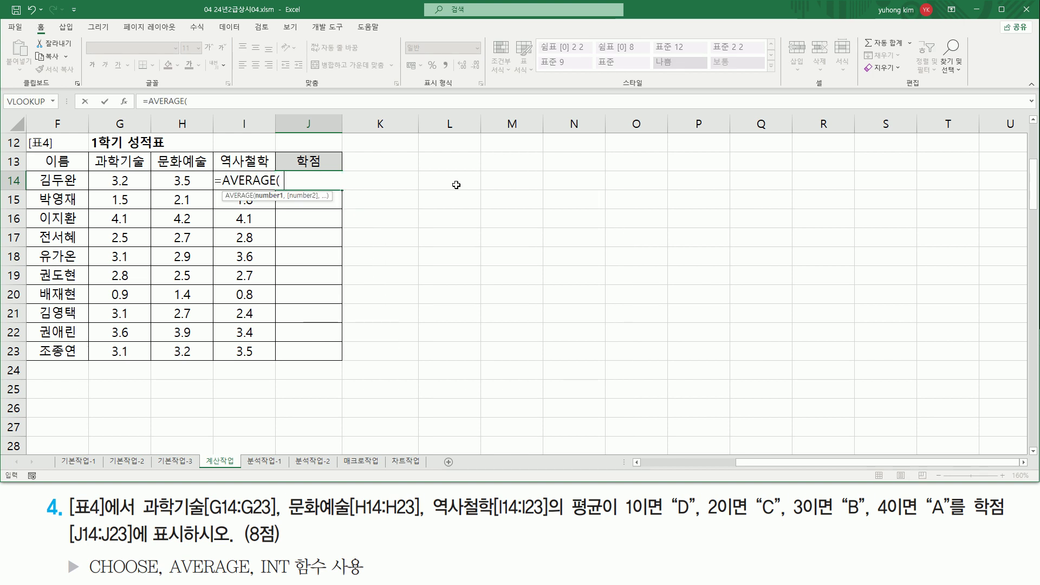
key(shift+Left)
key(Right)
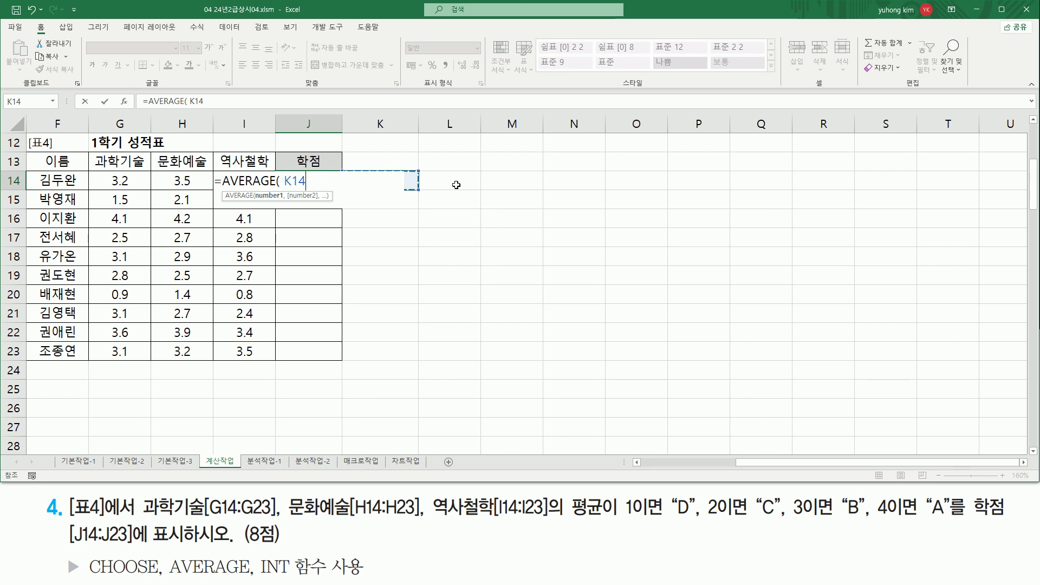
key(Left)
key(Left)
key(shift+Left)
key(shift+Left)
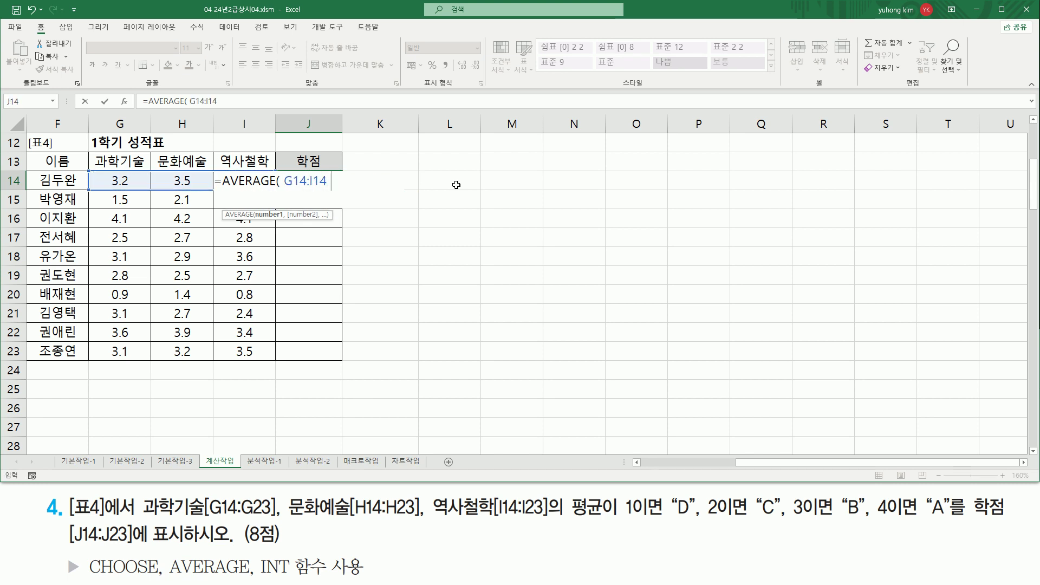
text())
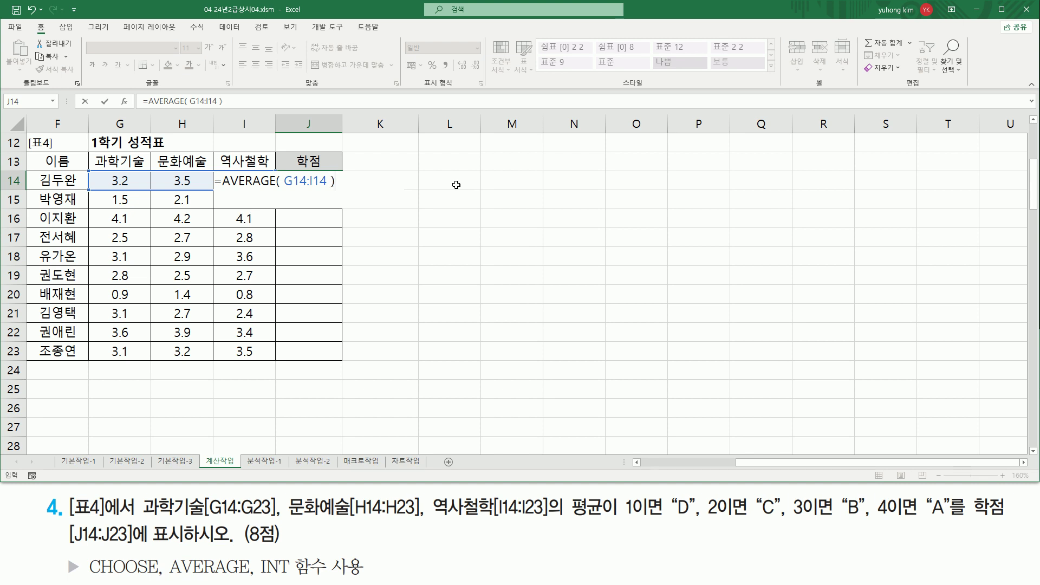
key(Return)
Fill J14's AVERAGE formula down through J23 and compare the averages with the task's grade rules and INT requirement.
click(334, 176)
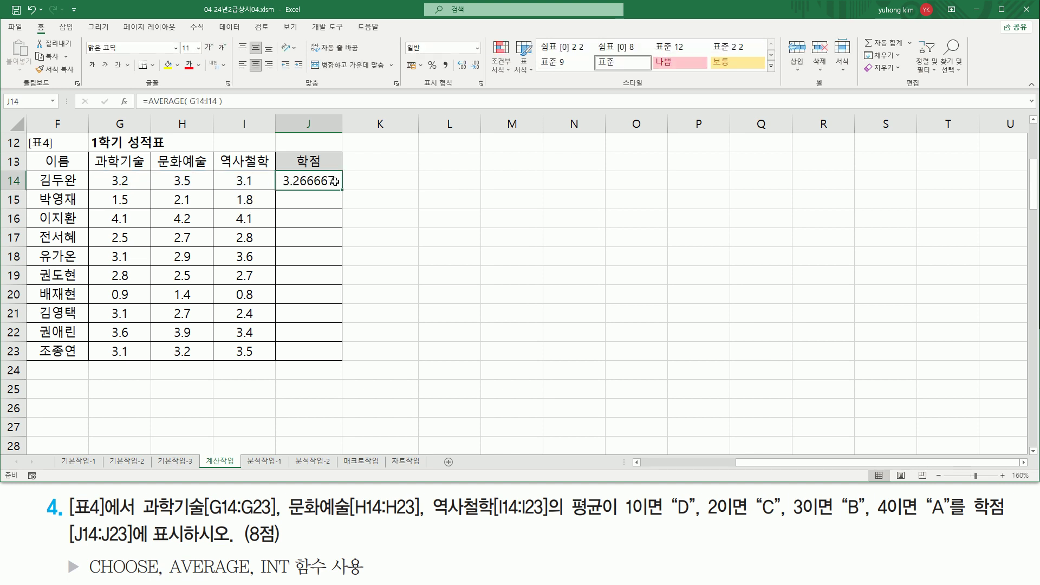
drag(343, 188, 336, 350)
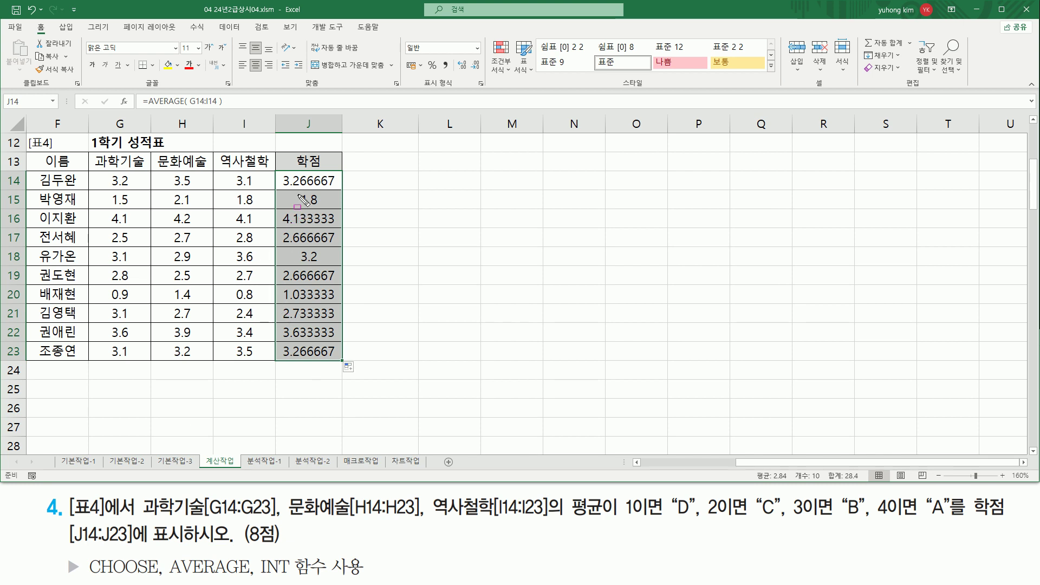
drag(620, 519, 956, 524)
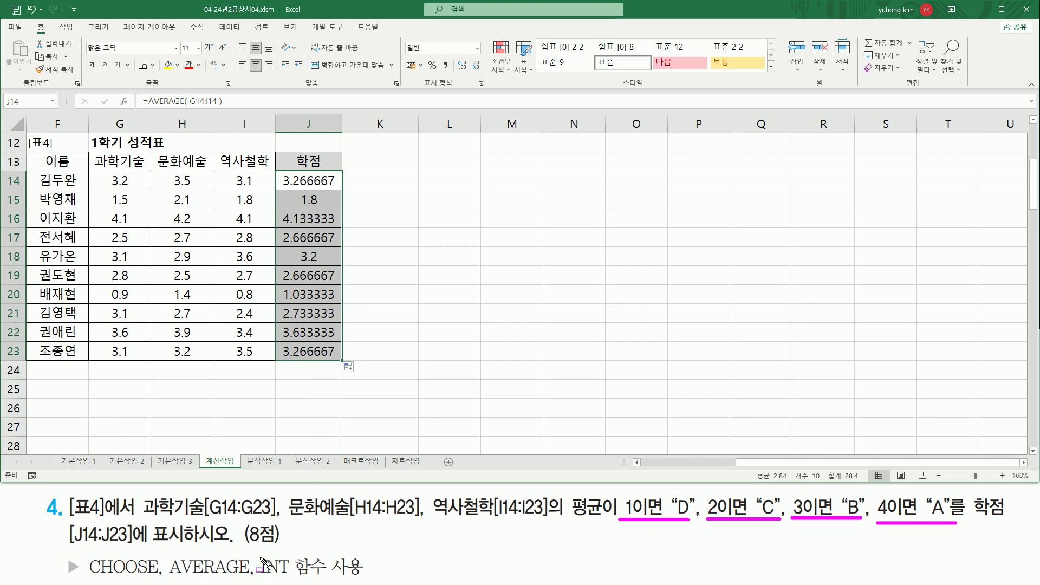
drag(257, 554, 291, 577)
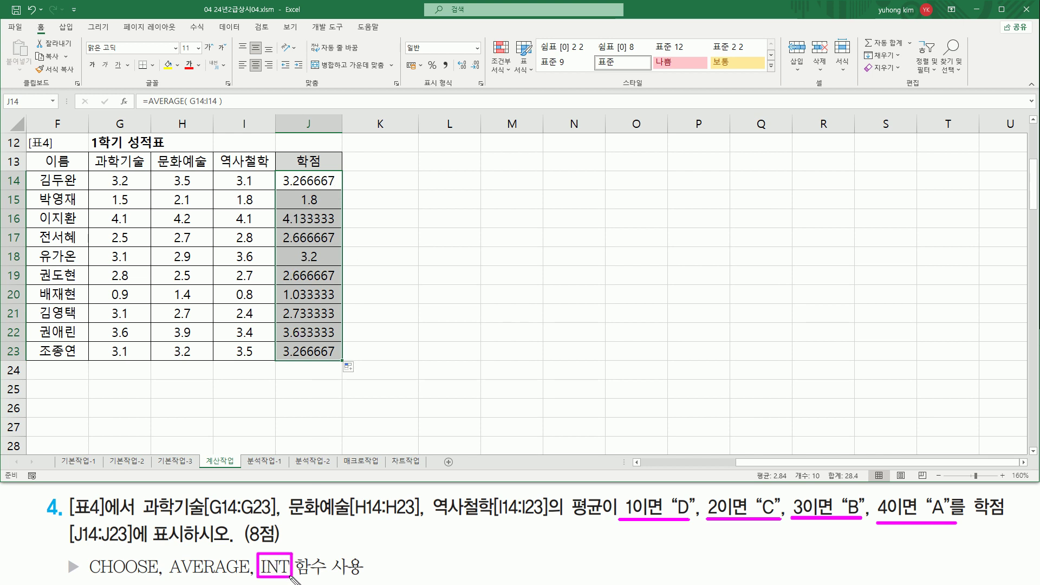
key(Escape)
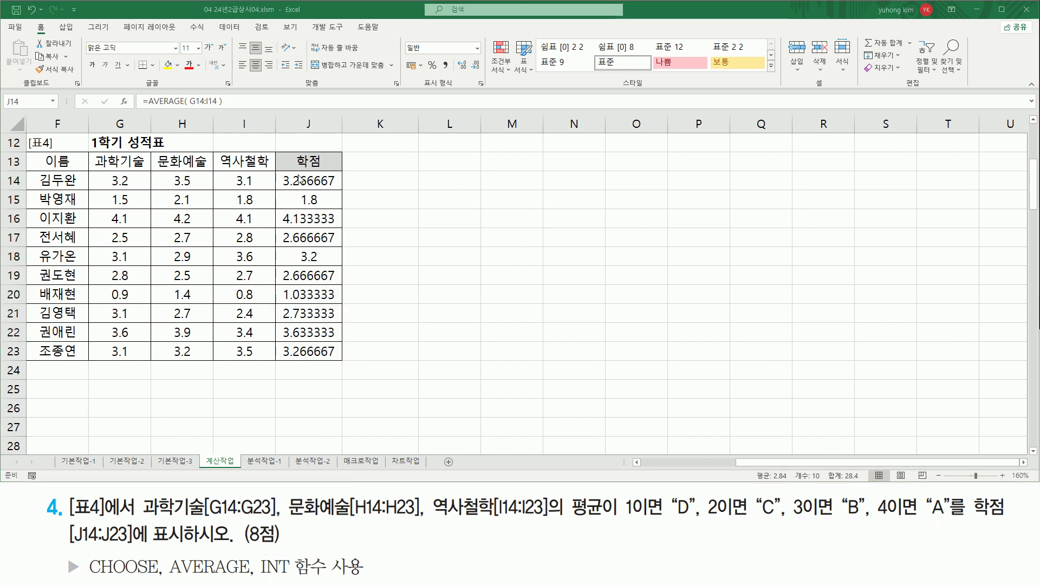
Wrap J14's average in INT so the formula reads =INT( AVERAGE( G14:I14 ) ).
click(291, 181)
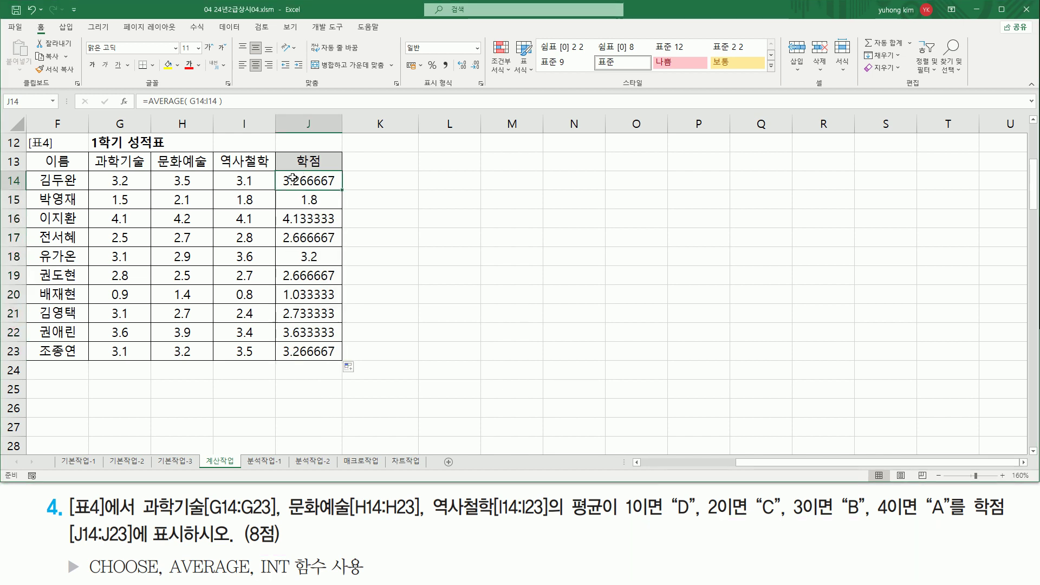
double_click(291, 180)
key(Home)
key(Right)
text(int()
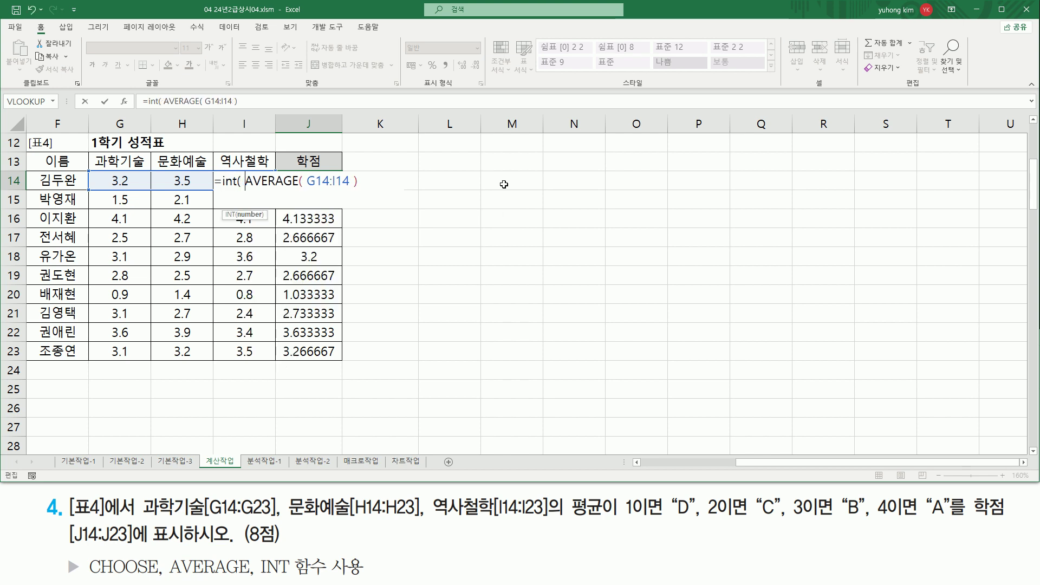
key(shift+End)
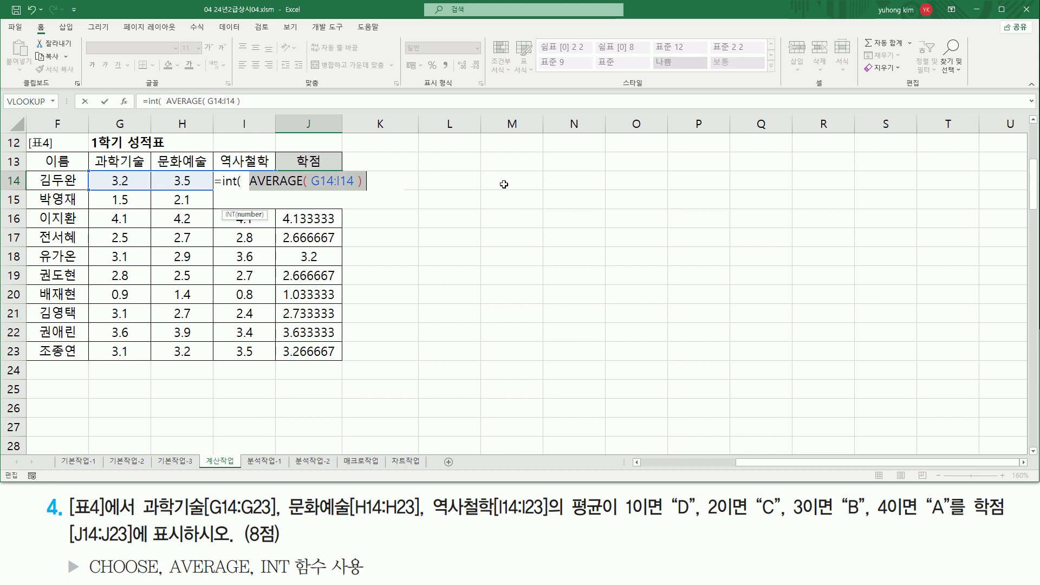
key(End)
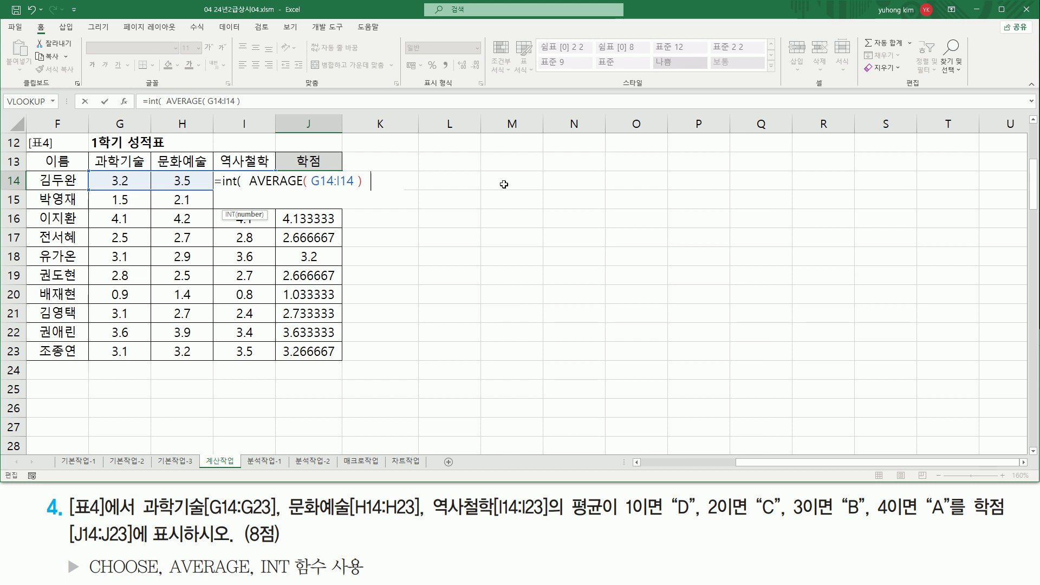
text())
key(Return)
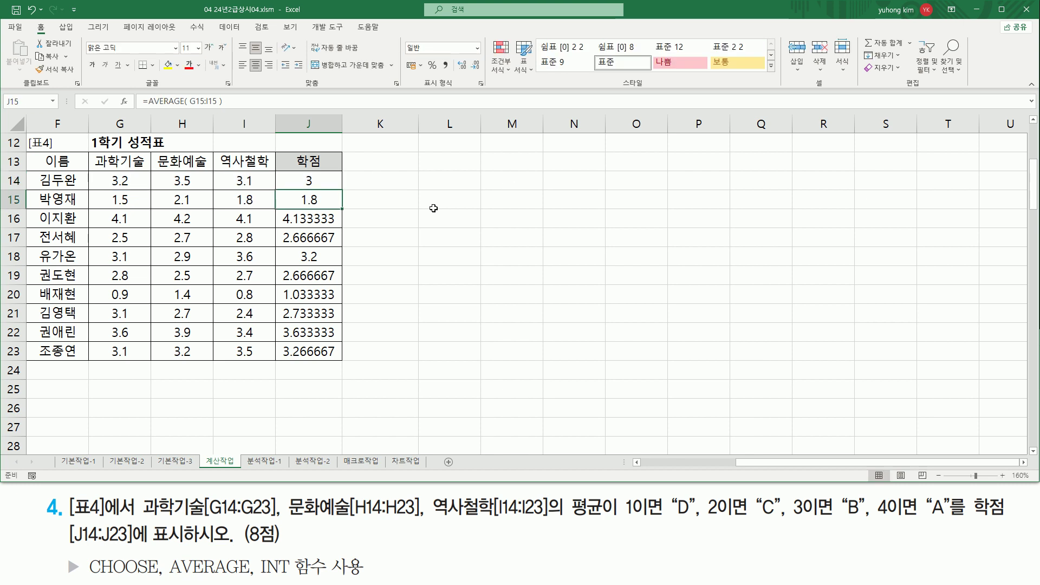
Fill J14's INT and AVERAGE formula down through J23 and review the task's grade letters and CHOOSE requirement.
click(307, 181)
drag(341, 189, 341, 360)
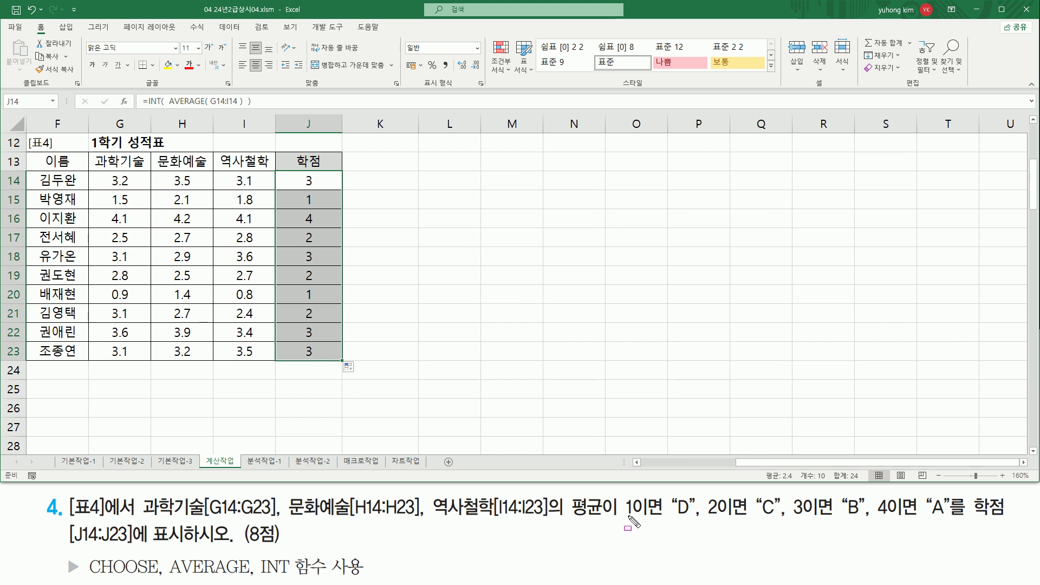
drag(618, 516, 960, 515)
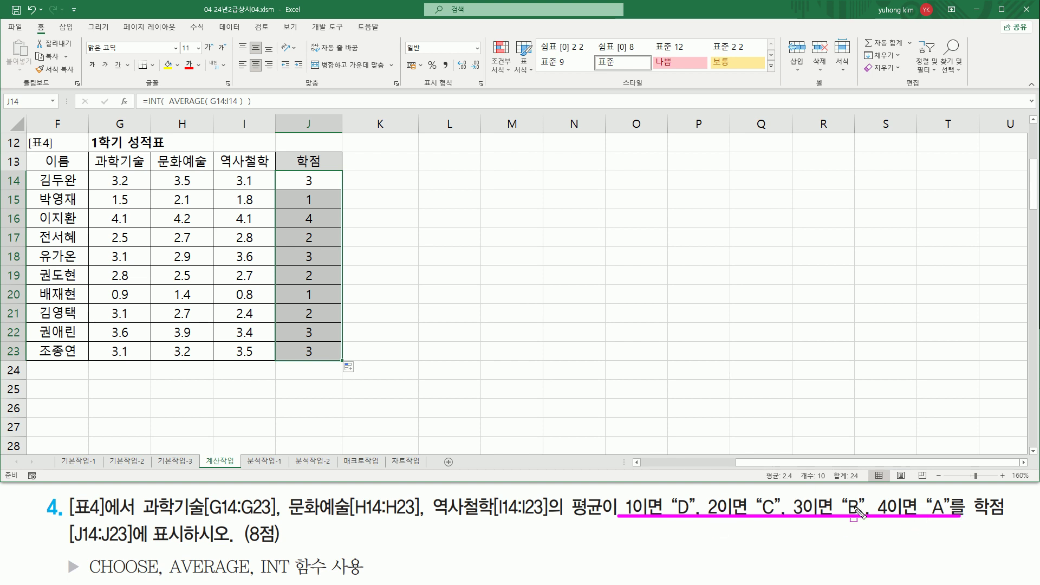
mouse_move(86, 551)
mouse_down()
mouse_move(102, 577)
mouse_move(161, 580)
mouse_up()
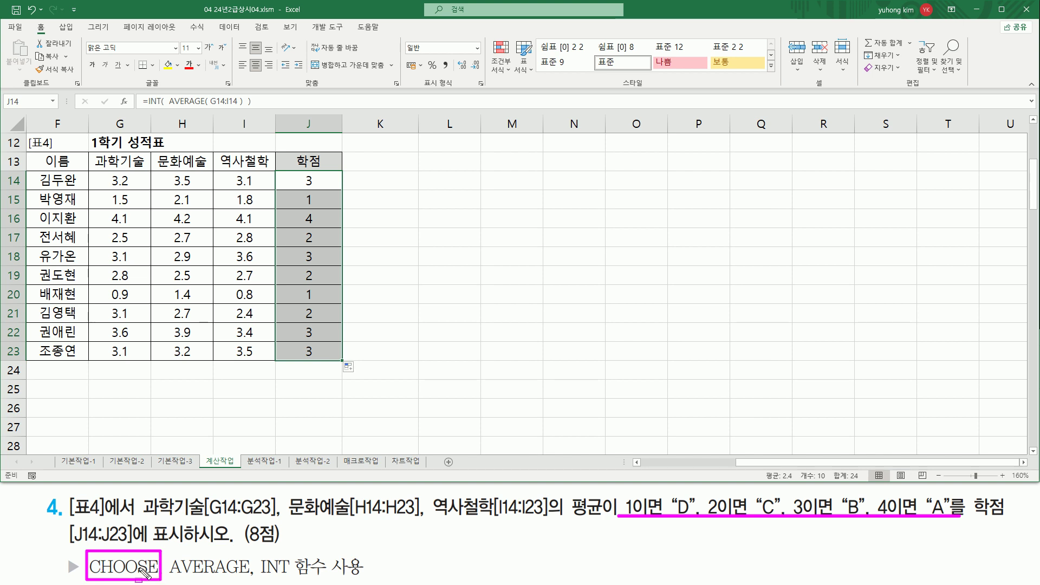
key(Escape)
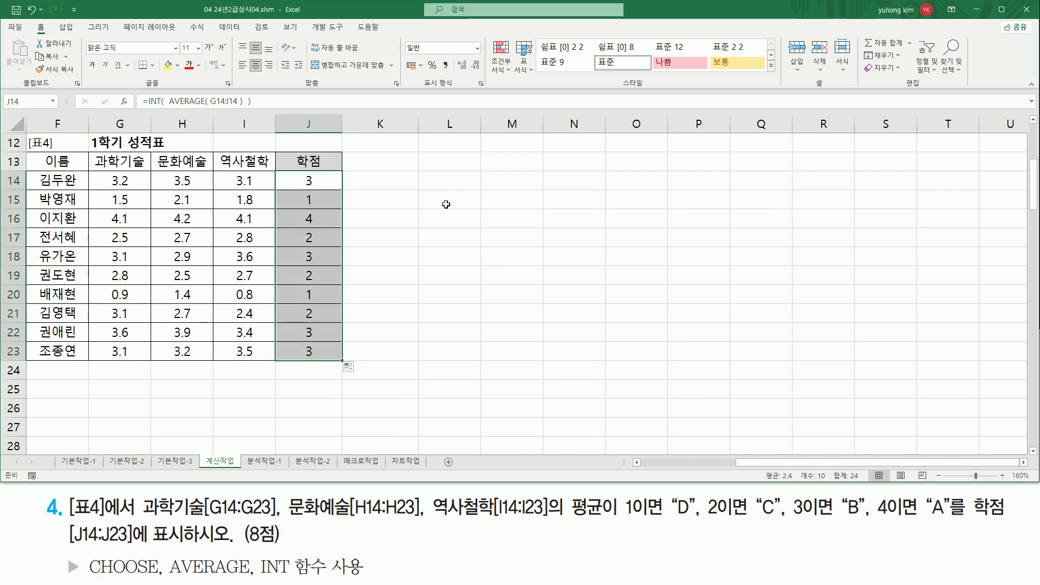
Write the syntax note choose( 인수, 첫번째, 두번째, 세번째, 네번째, ...... ) in L16 and review its arguments.
click(446, 210)
text(choose)
text(( 인ㅅ)
text(, )
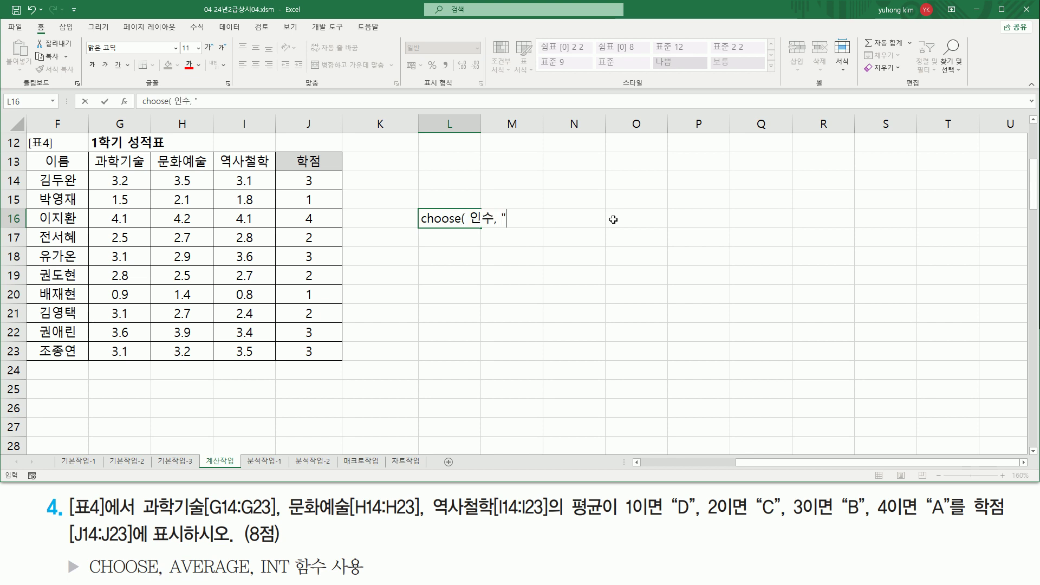
text(첫번째, 두번)
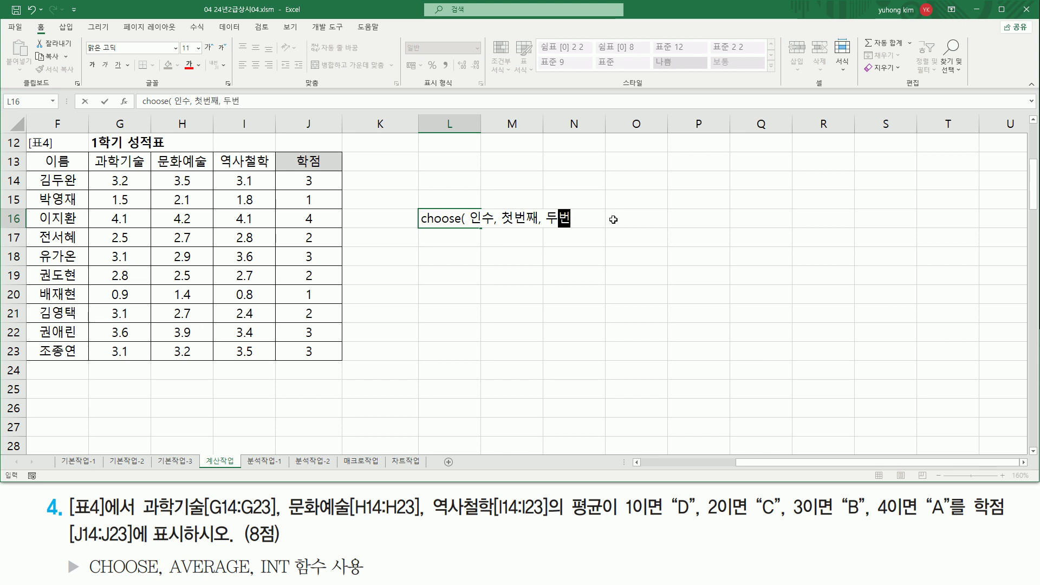
text(째, 세번)
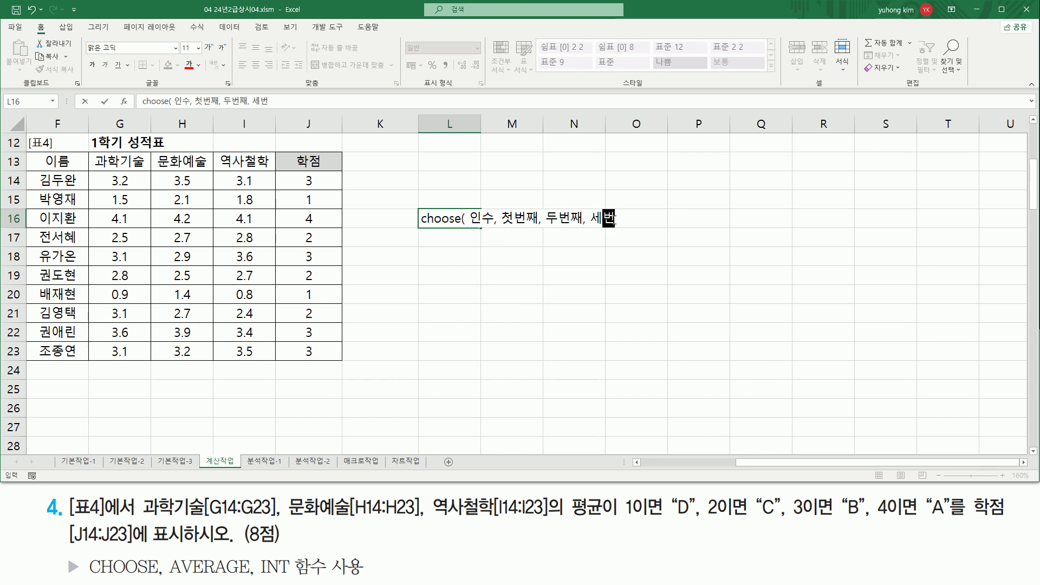
text(째, 네번ㅉ)
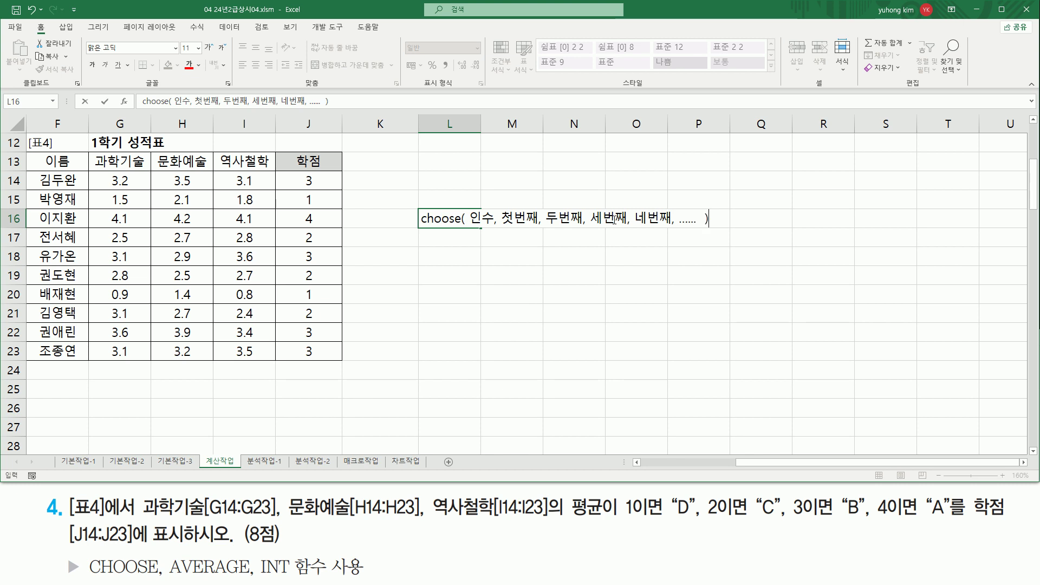
key(Return)
click(470, 281)
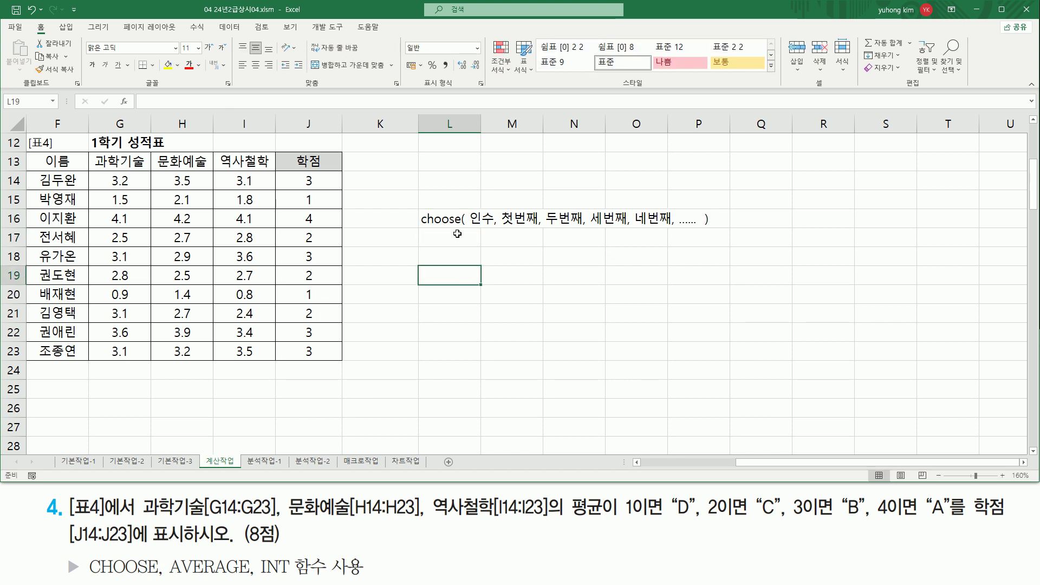
mouse_move(418, 228)
mouse_down()
mouse_move(539, 228)
mouse_move(539, 207)
mouse_move(570, 208)
mouse_move(548, 226)
mouse_move(612, 209)
mouse_move(626, 228)
mouse_move(640, 208)
mouse_move(670, 209)
mouse_move(657, 226)
mouse_up()
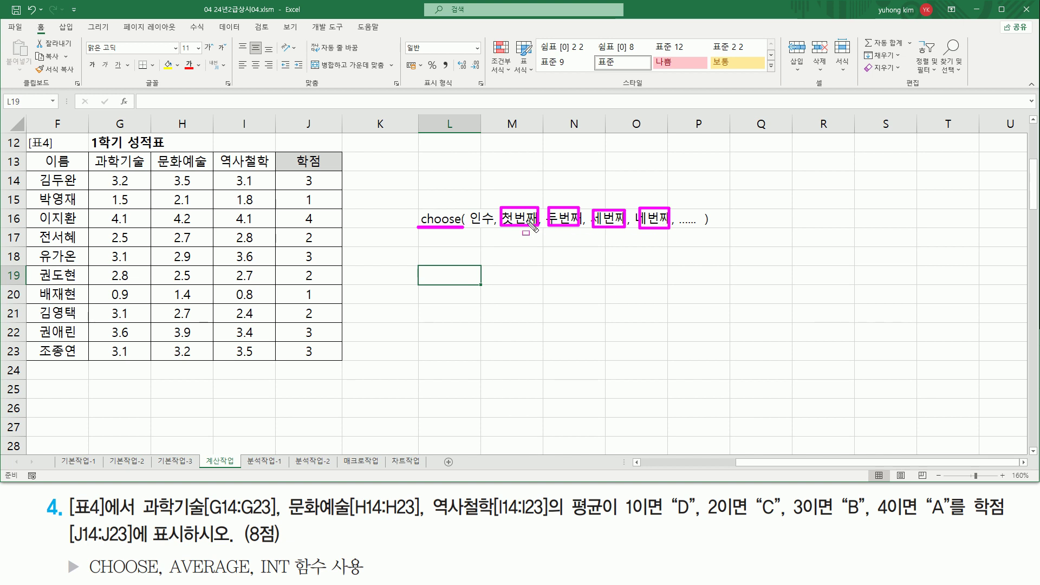
Write the example note choose( 1 , "a" , "b", "c" , "d" ) in L18, below the CHOOSE syntax note.
mouse_move(470, 208)
mouse_down()
mouse_move(491, 215)
mouse_move(492, 228)
mouse_up()
key(Escape)
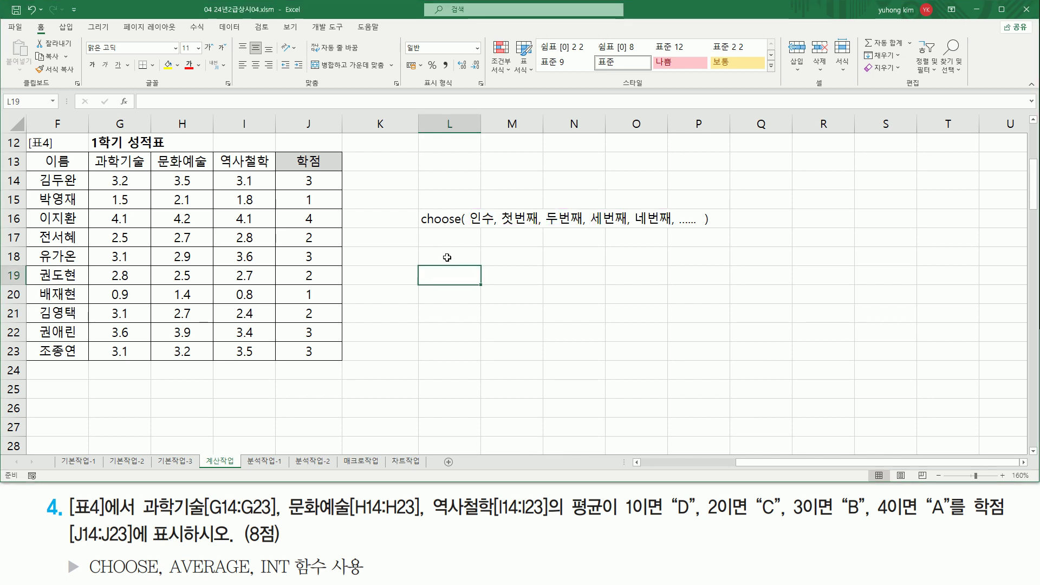
click(451, 256)
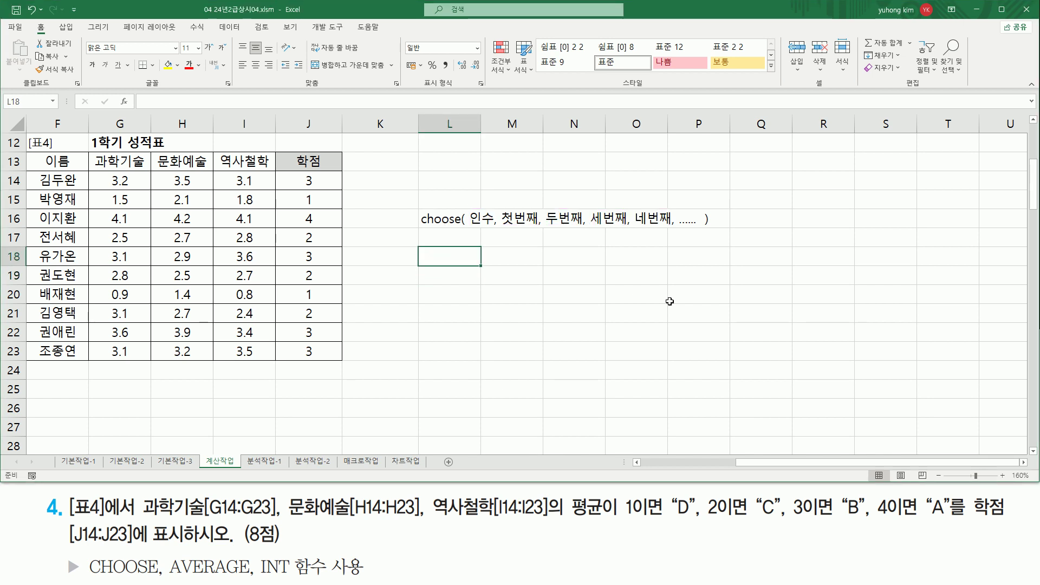
text(choose)
text(()
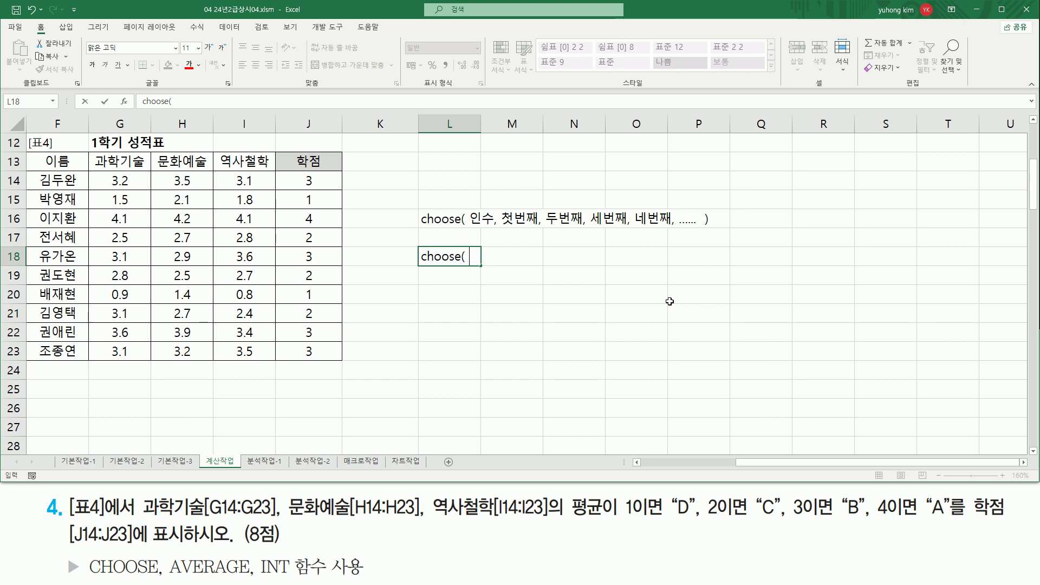
text(1)
text( , "ㅁ)
text(" , "b", "c" , "d)
text())
key(Return)
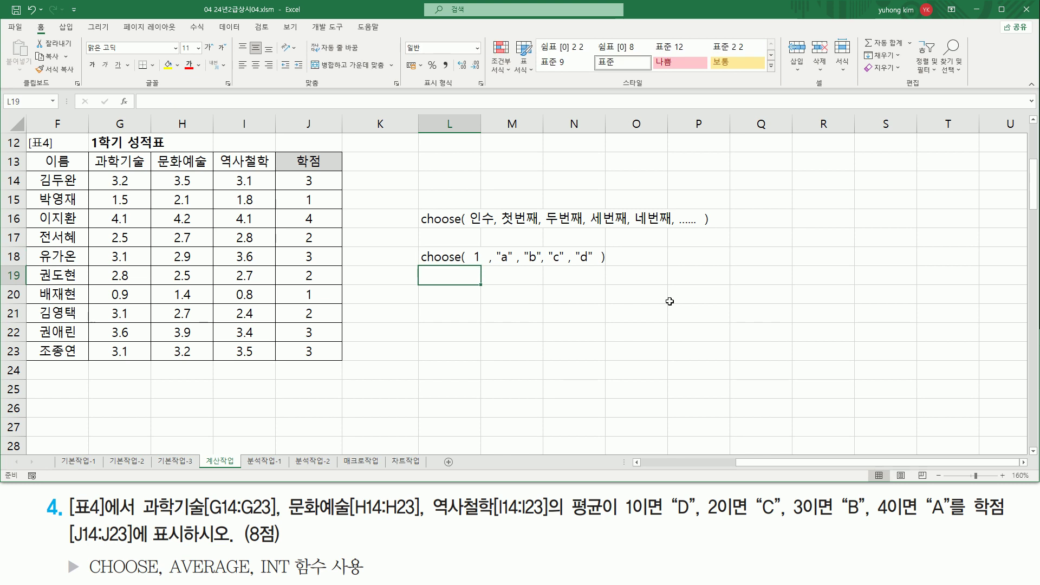
Review the L18 example's index and result arguments against the task's grade rules and the number in J14.
click(320, 319)
drag(492, 266, 593, 266)
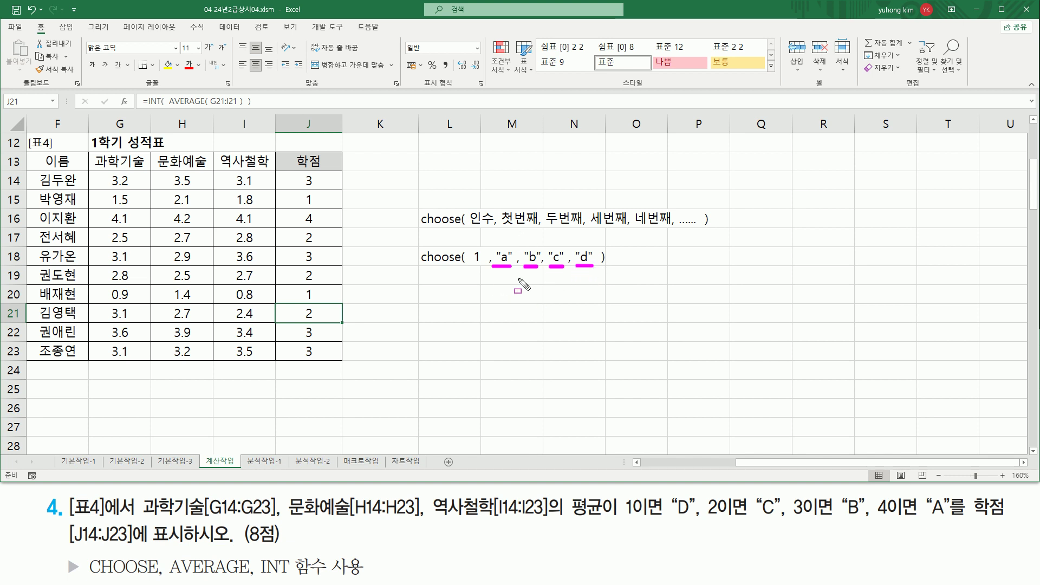
mouse_move(421, 266)
mouse_down()
mouse_move(462, 266)
mouse_move(472, 245)
mouse_move(484, 272)
mouse_up()
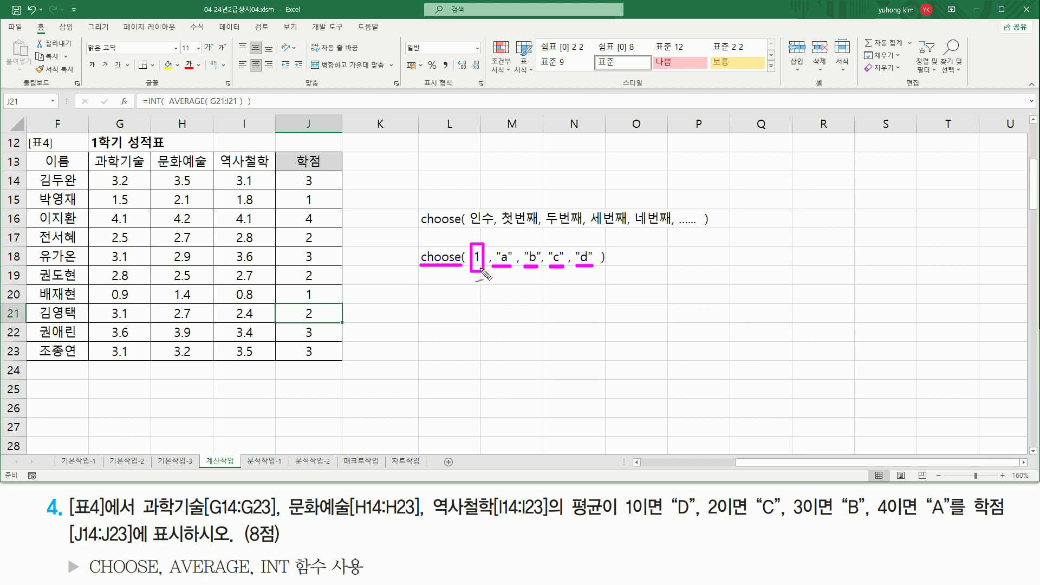
mouse_move(474, 283)
mouse_down()
mouse_move(488, 293)
mouse_move(486, 312)
mouse_move(470, 318)
mouse_move(471, 341)
mouse_move(487, 340)
mouse_move(479, 355)
mouse_up()
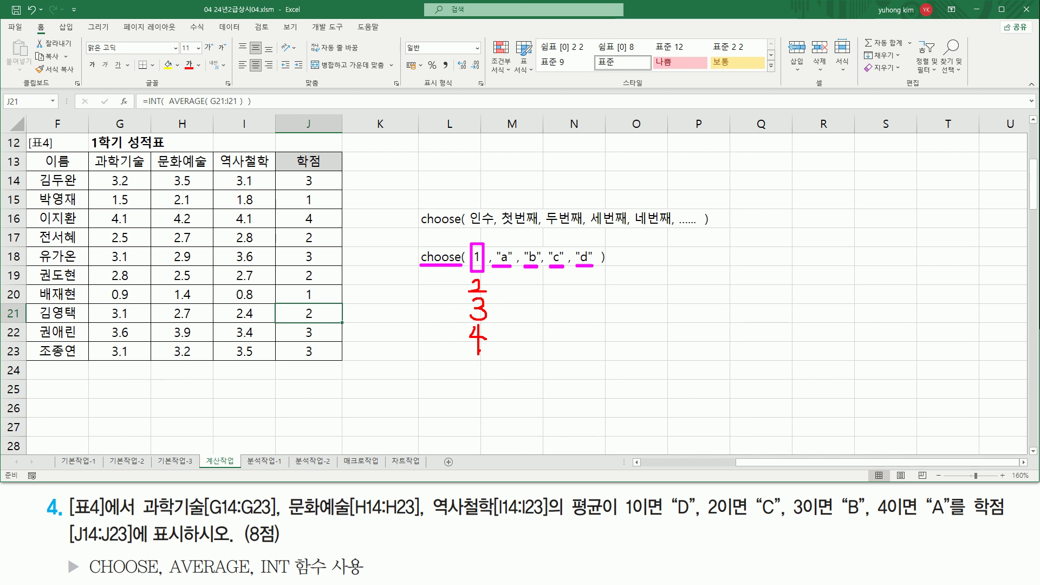
drag(623, 519, 956, 519)
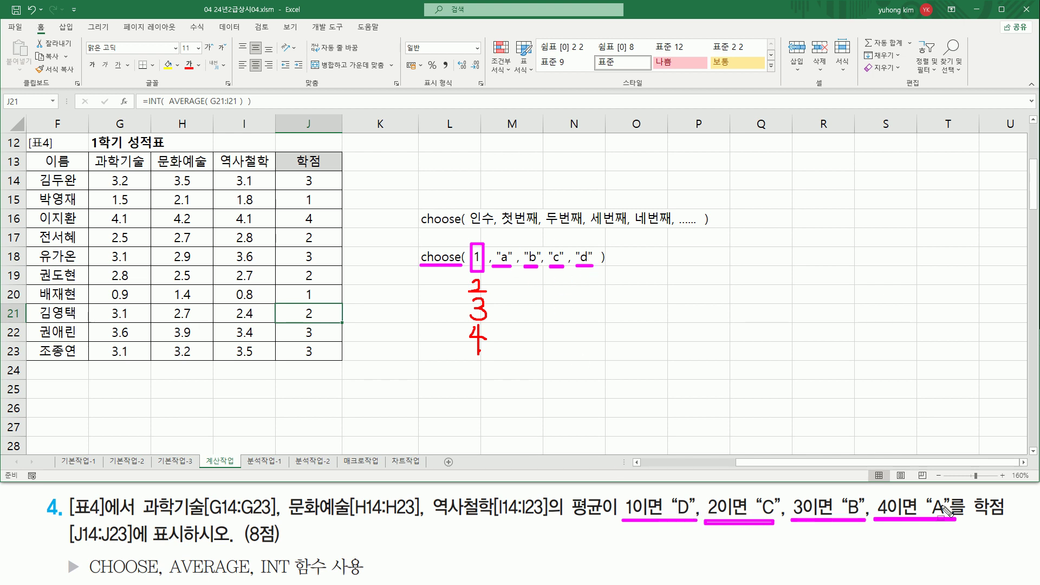
mouse_move(495, 244)
mouse_down()
mouse_move(512, 265)
mouse_move(596, 269)
mouse_up()
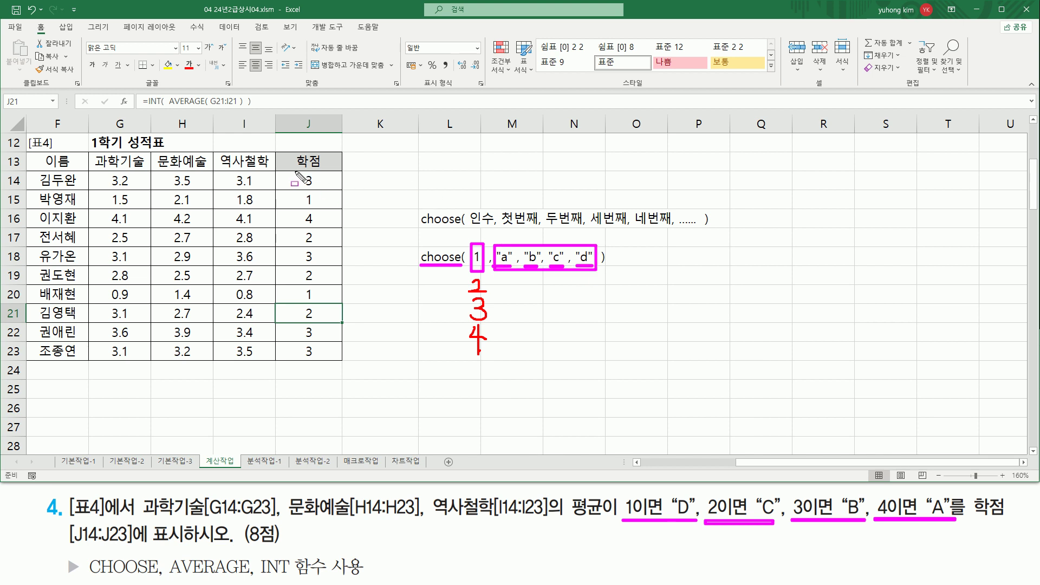
drag(290, 172, 329, 188)
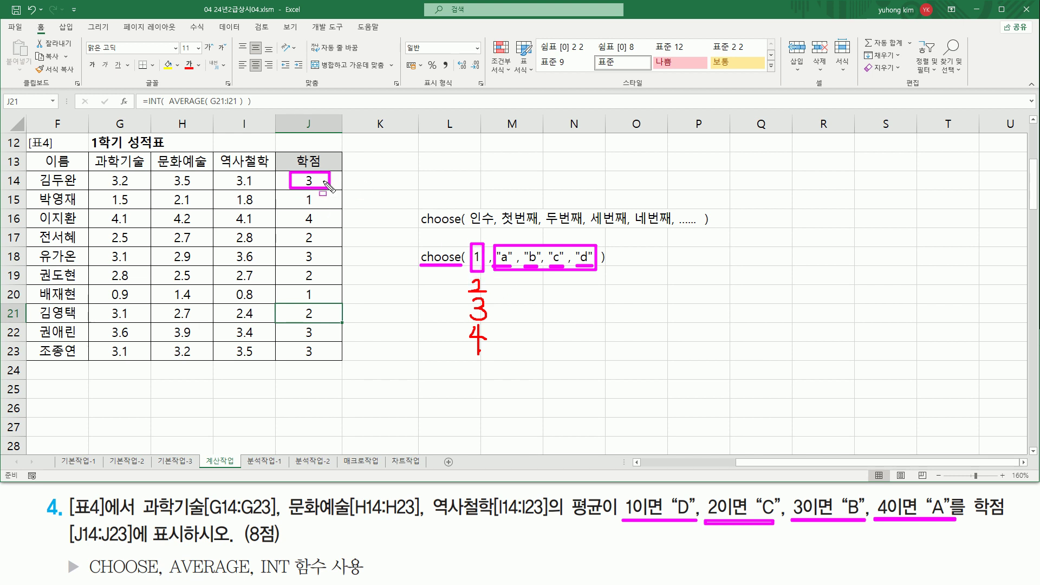
key(Escape)
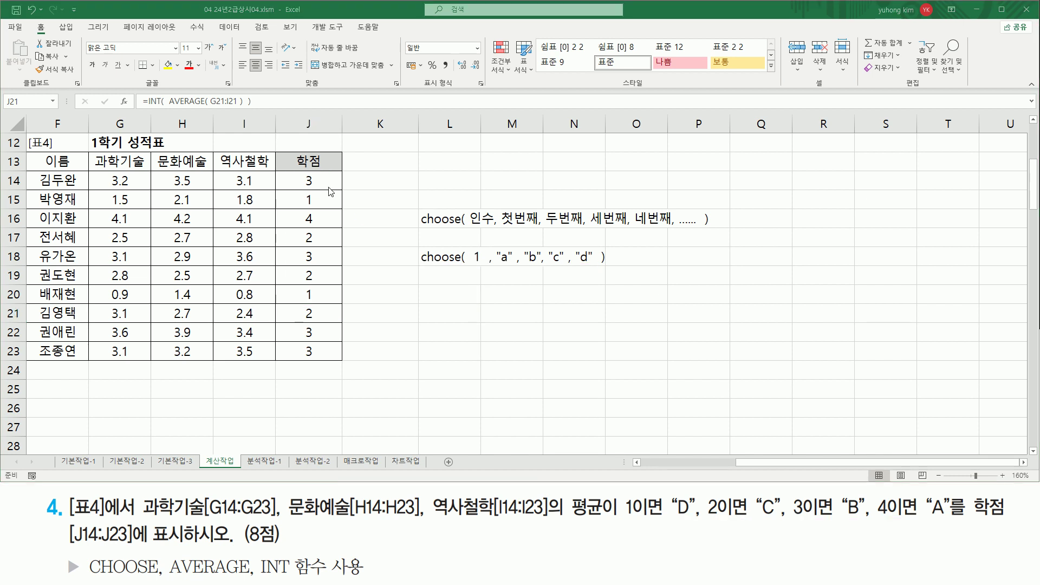
Nest J14's INT( AVERAGE( G14:I14 ) ) inside CHOOSE as its index argument.
click(321, 178)
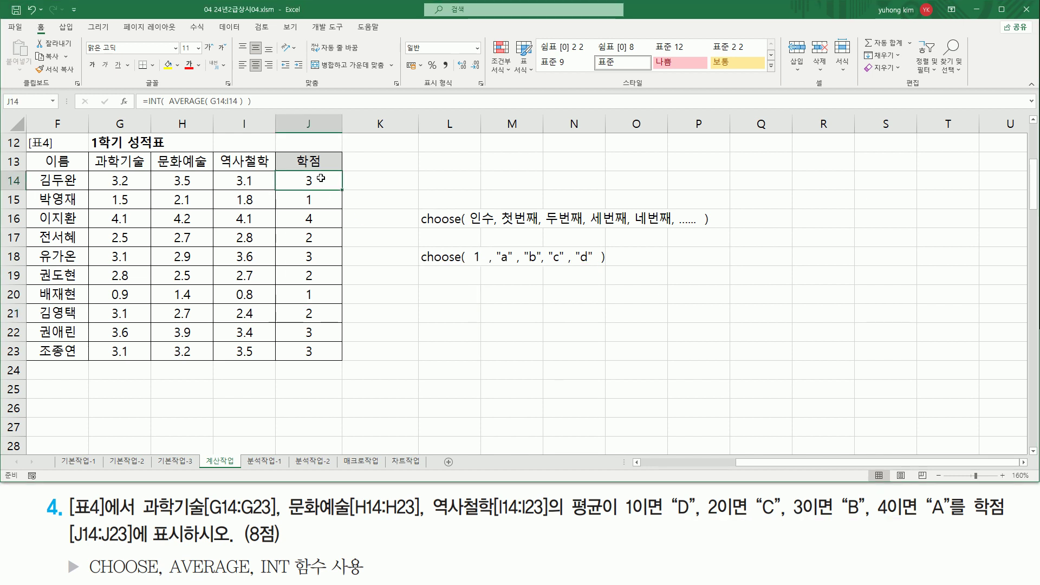
double_click(285, 184)
drag(222, 181, 422, 180)
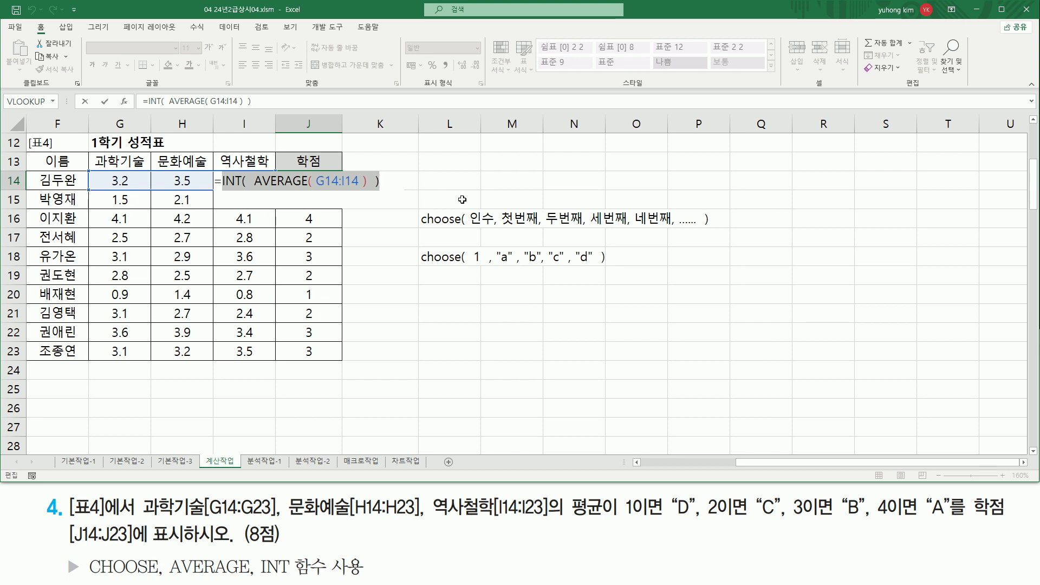
key(Delete)
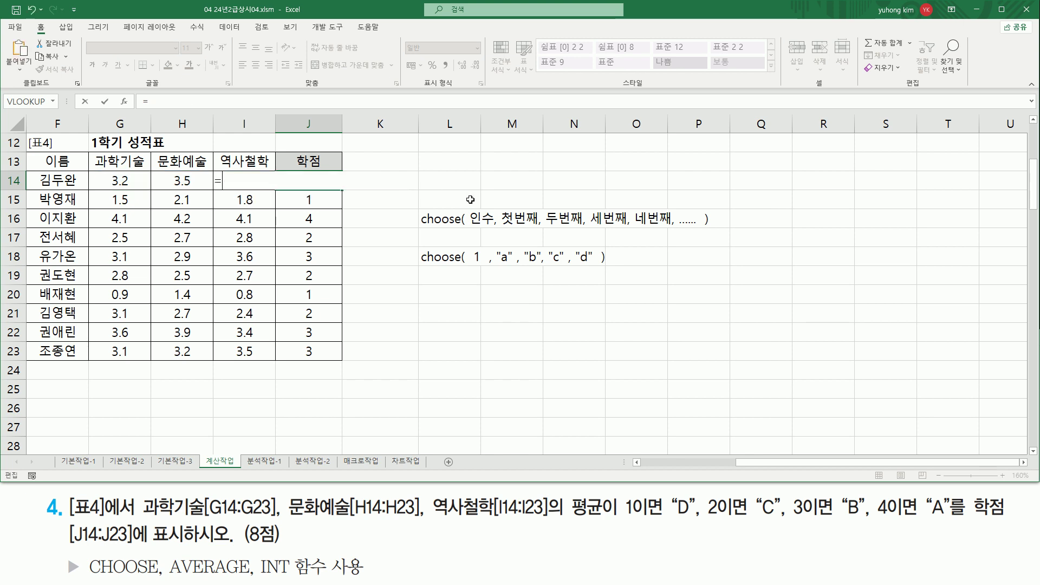
text(채)
key(BackSpace)
text(choo)
key(Tab)
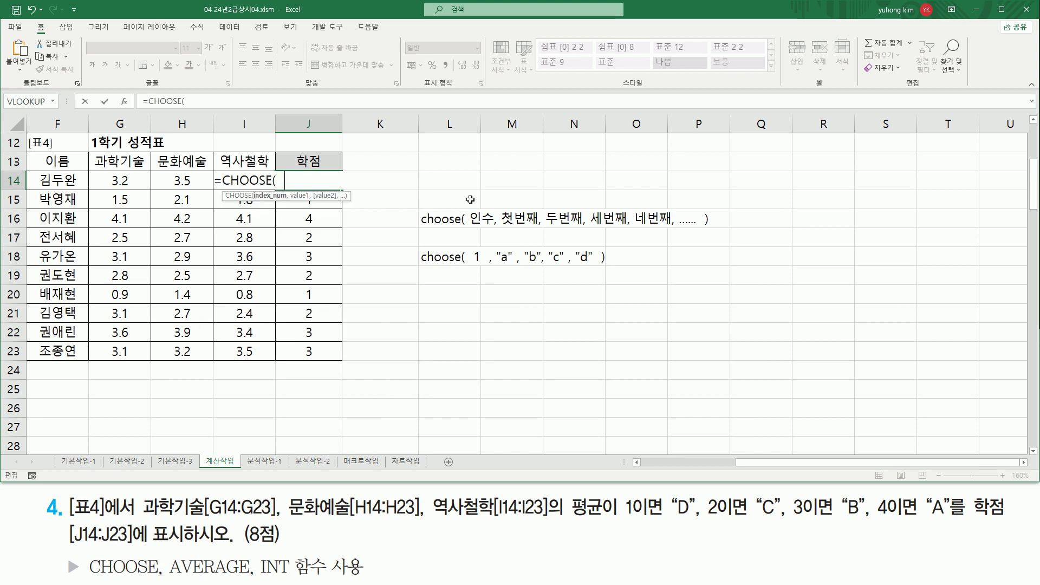
text(INT( AVERAGE( G14:I14 ) ))
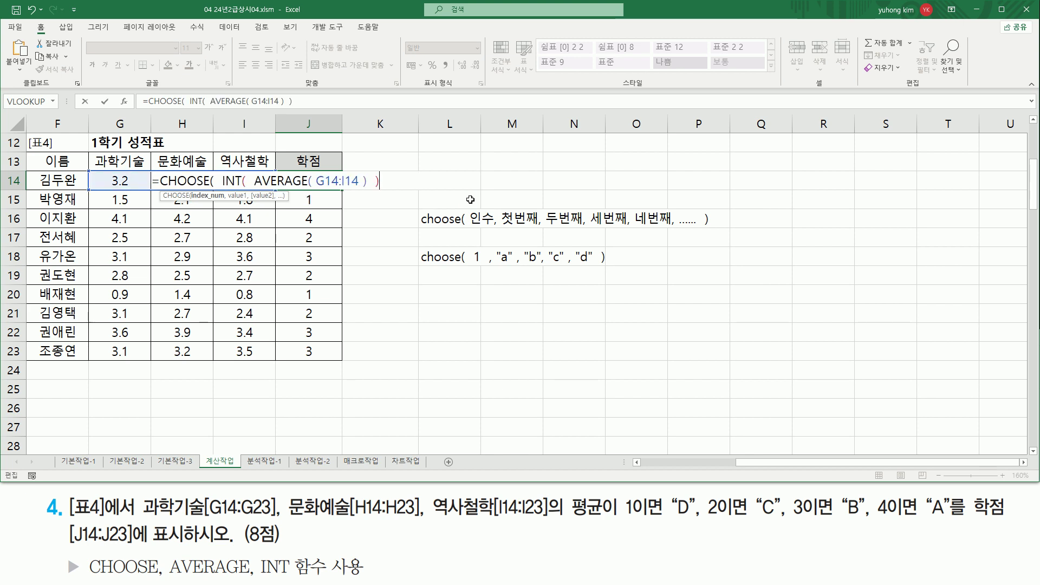
Complete J14's CHOOSE formula with the results "D", "C", "B", "A" and fill it down through J23.
drag(221, 180, 389, 181)
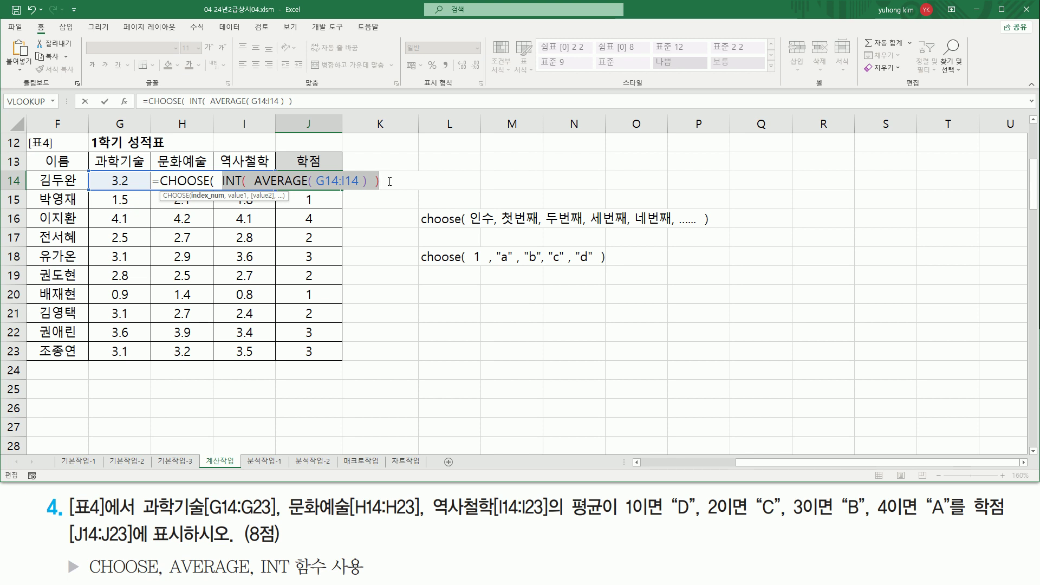
click(389, 182)
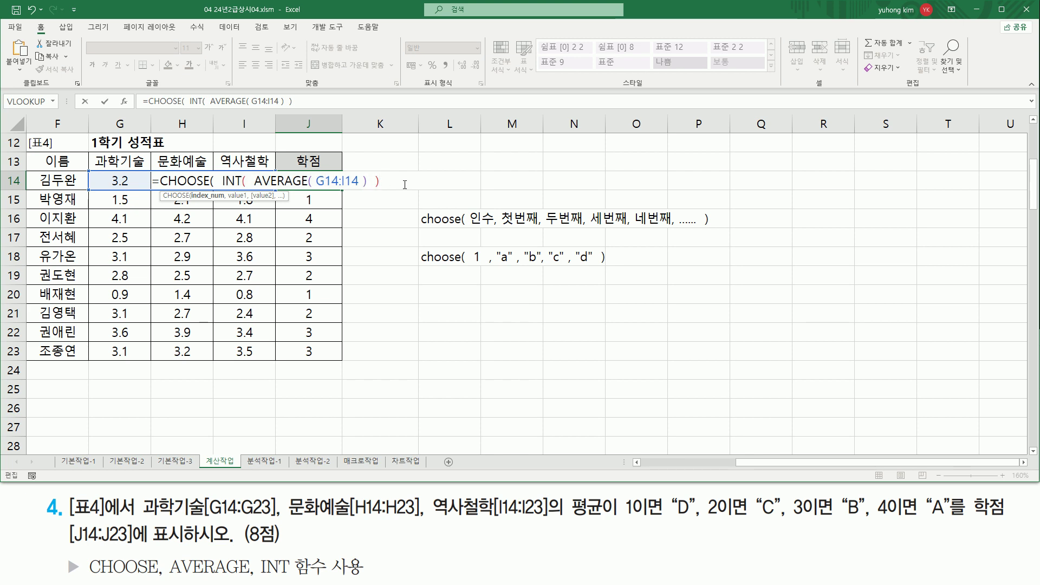
text(,  )
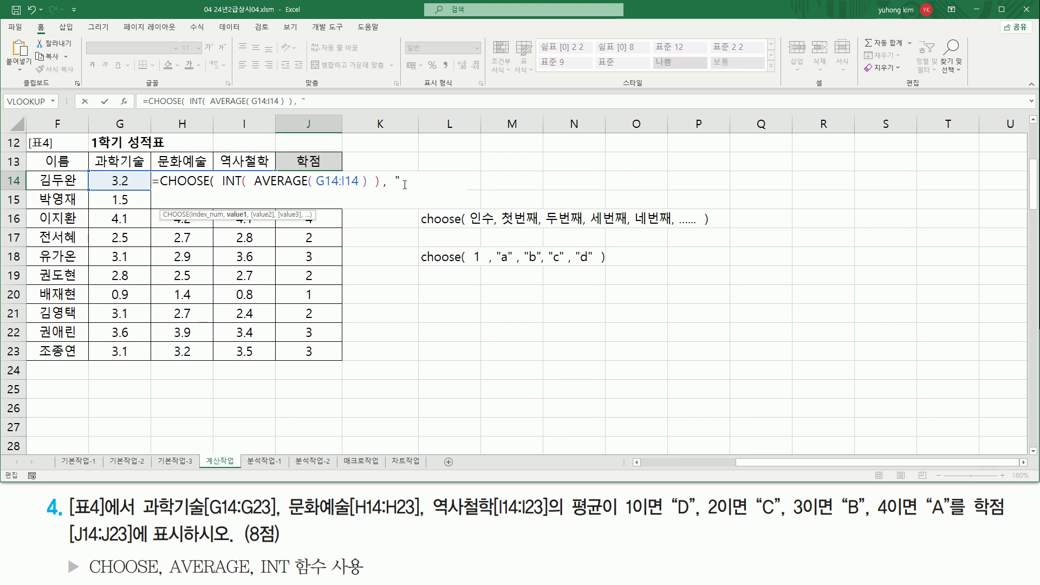
text("D", "C", "B",)
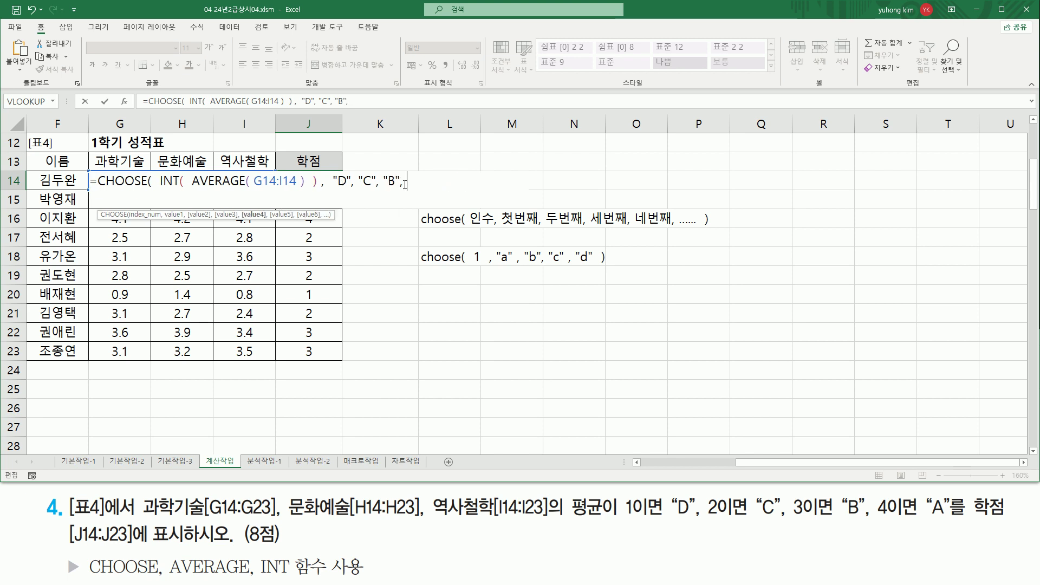
text( "A" ))
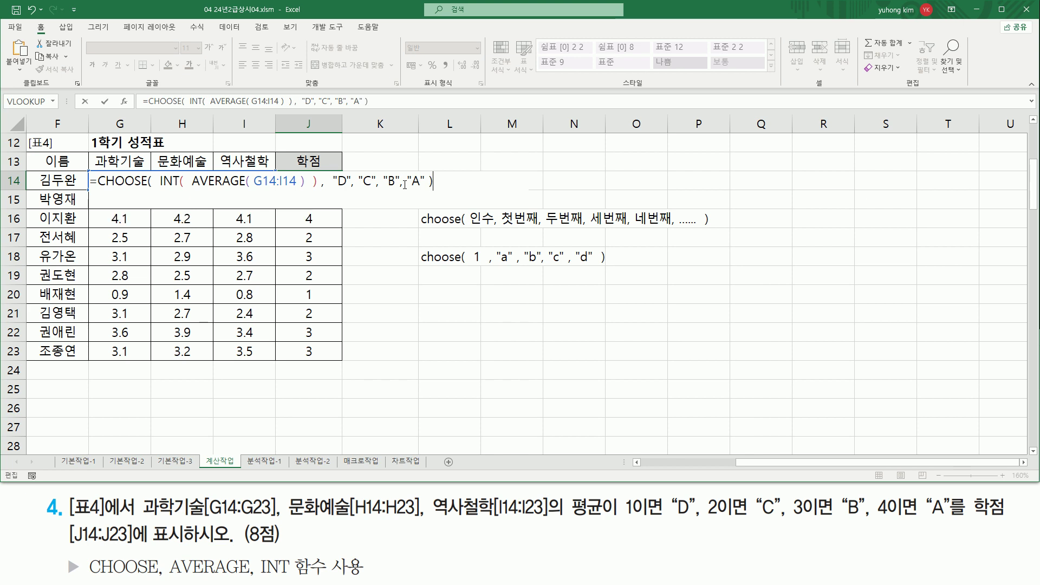
click(425, 181)
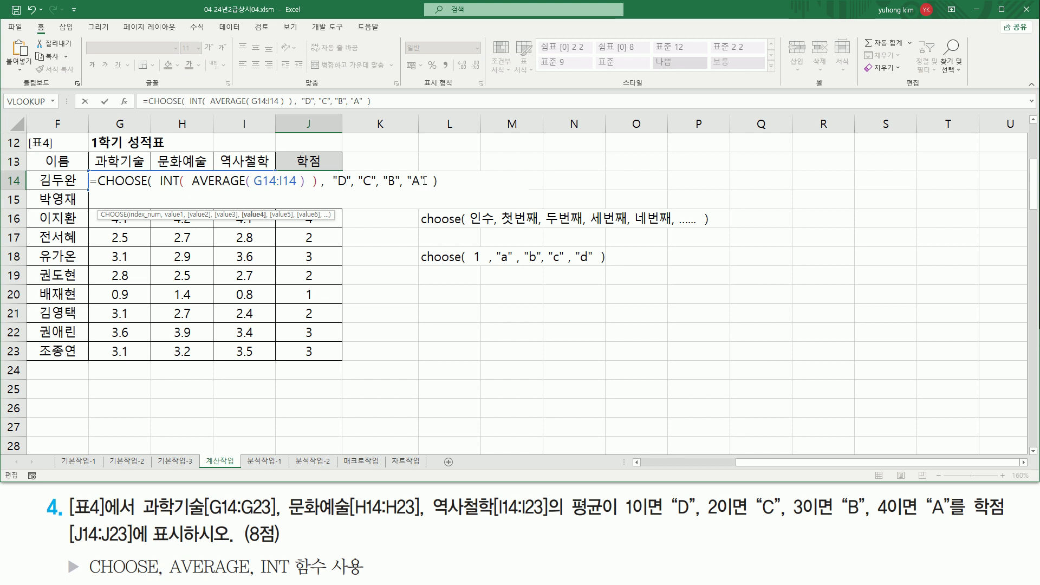
key(Return)
click(332, 177)
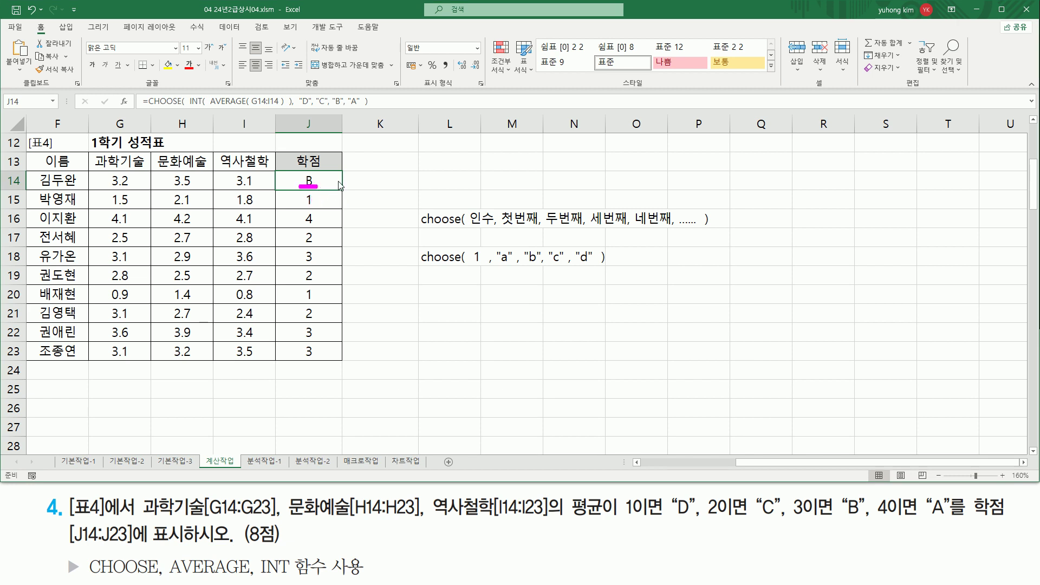
drag(342, 190, 340, 356)
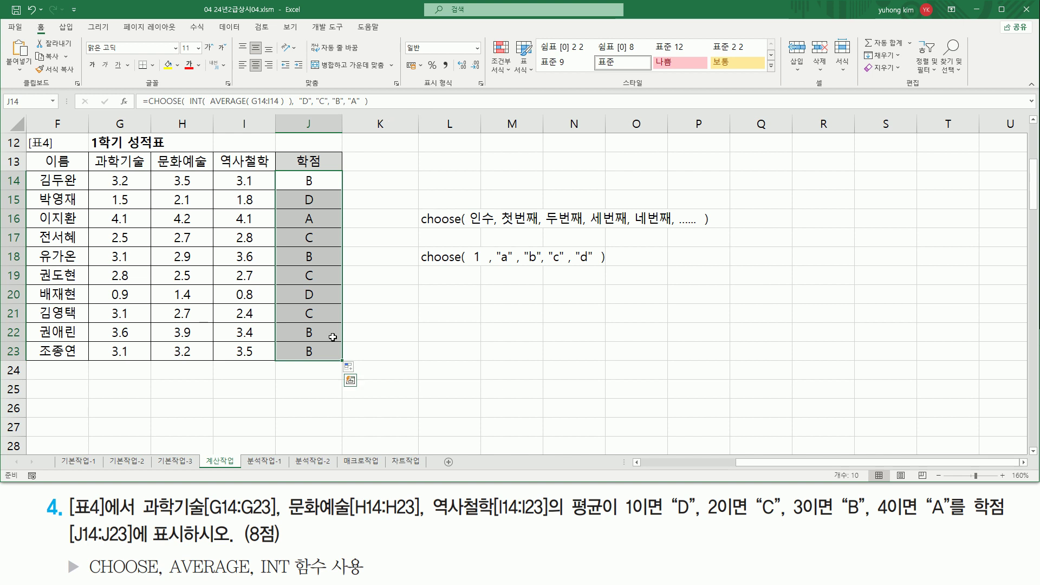
Record =CHOOSE( INT( AVERAGE( G14:I14 ) ), "D", "C", "B", "A" ) as a text note in L20 and colour it red.
click(431, 292)
text(')
text(=CHOOSE(  INT(  AVERAGE( G14:I14 )  ),  "D", "C", "B", "A"  ))
key(Return)
click(430, 292)
click(190, 69)
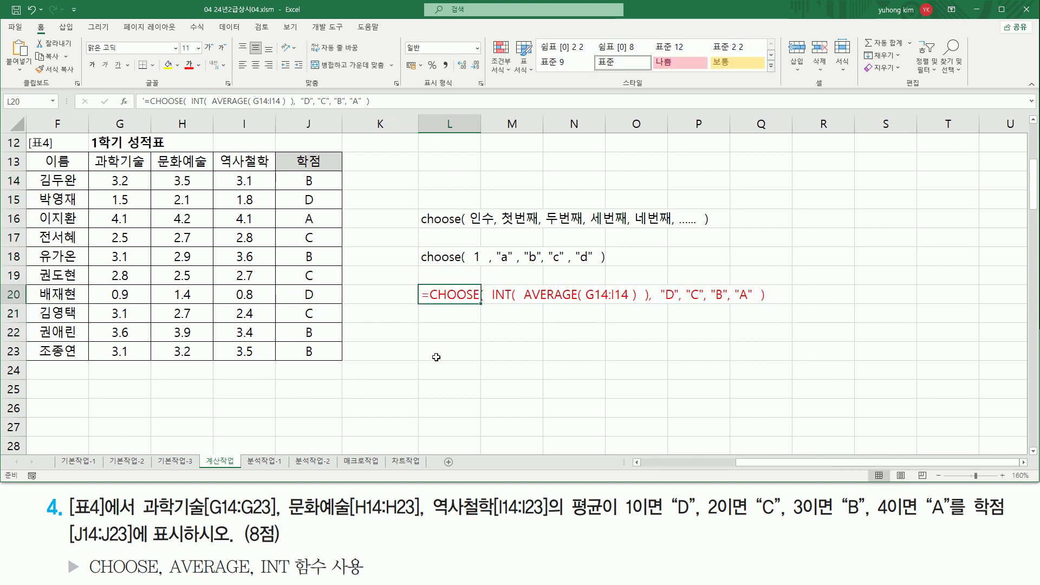
click(437, 369)
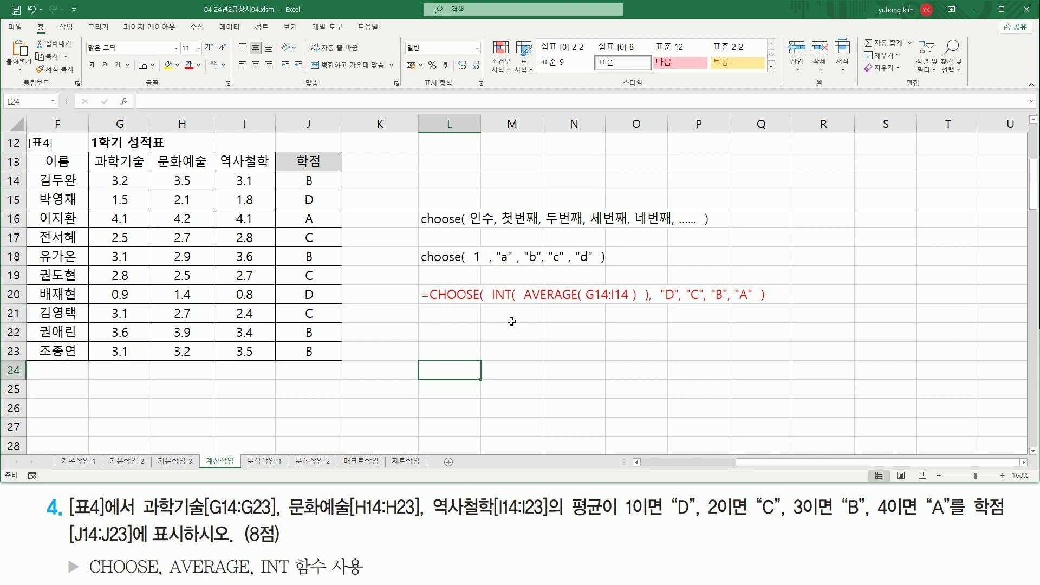
Review the L20 note's INT and AVERAGE index argument and its four grade-letter arguments.
mouse_move(488, 283)
mouse_down()
mouse_move(506, 304)
mouse_move(752, 303)
mouse_up()
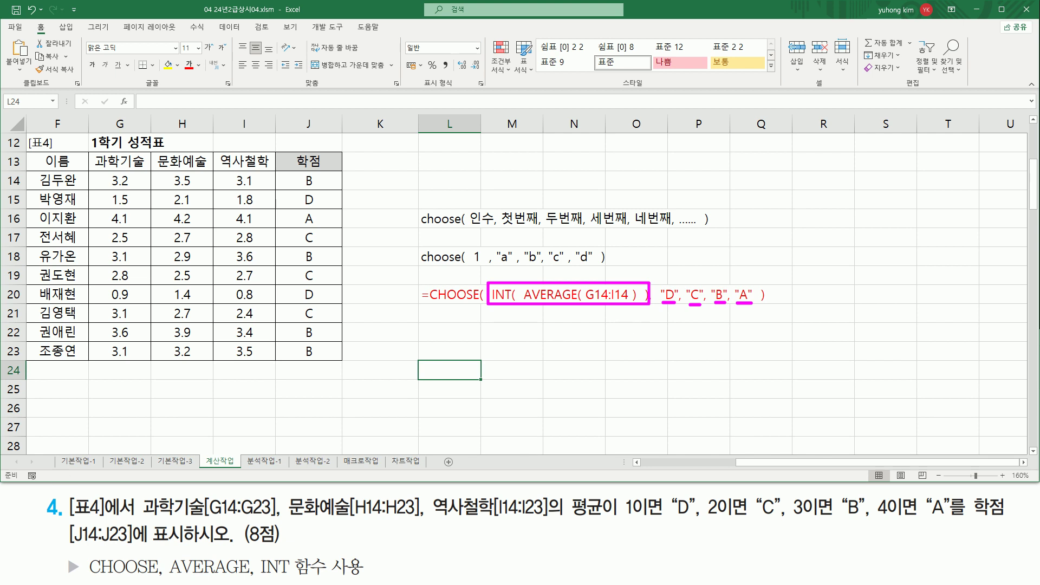
mouse_move(665, 274)
mouse_down()
mouse_move(687, 258)
mouse_move(696, 286)
mouse_move(709, 265)
mouse_up()
drag(714, 277, 734, 259)
drag(739, 278, 756, 260)
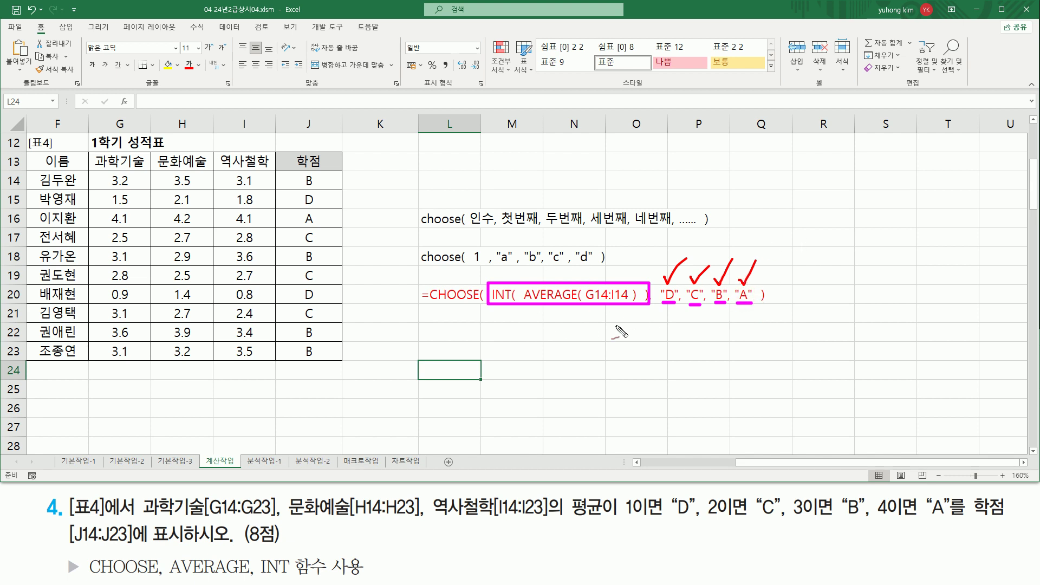
key(Escape)
Review question 5's source ranges: 수험번호 in B27:B36, 종목번호표 in F27:G29 and the 날짜-종목 output column.
click(442, 340)
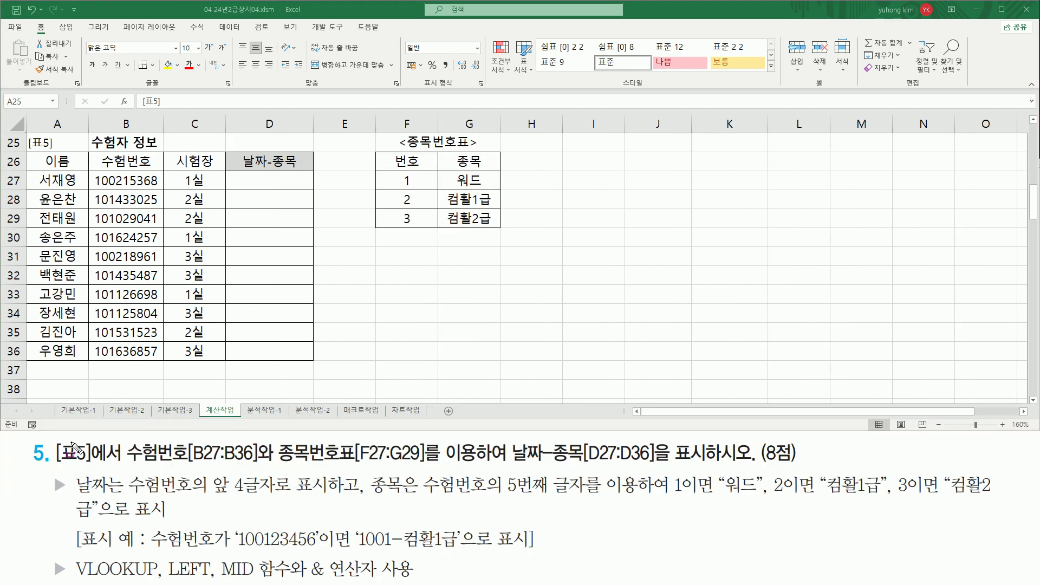
mouse_move(54, 439)
mouse_down()
mouse_move(69, 465)
mouse_move(124, 466)
mouse_up()
mouse_move(24, 130)
mouse_down()
mouse_move(39, 156)
mouse_move(238, 236)
mouse_move(315, 361)
mouse_up()
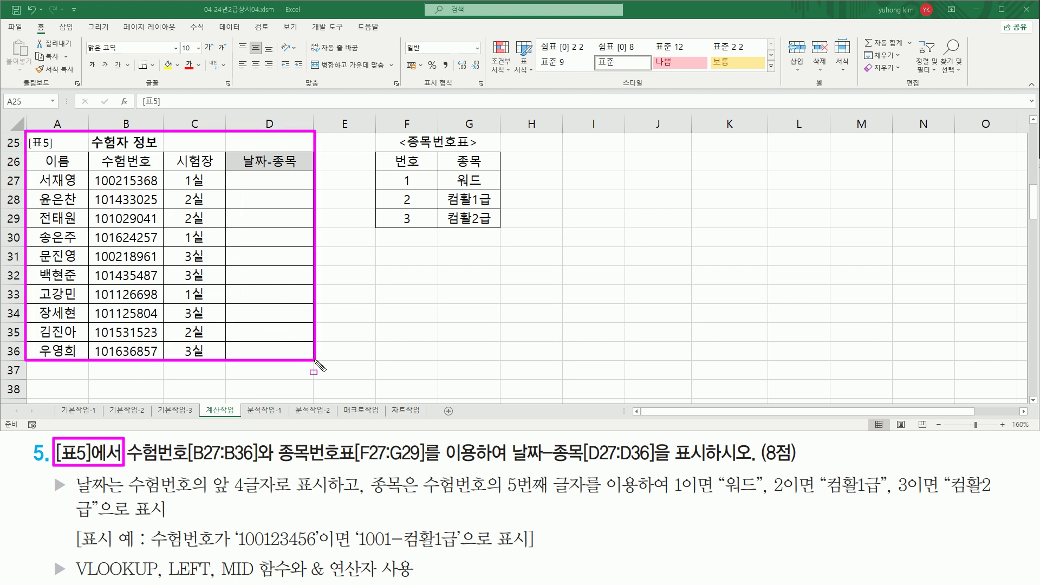
key(e)
drag(123, 467, 161, 436)
drag(267, 469, 261, 467)
drag(95, 155, 154, 170)
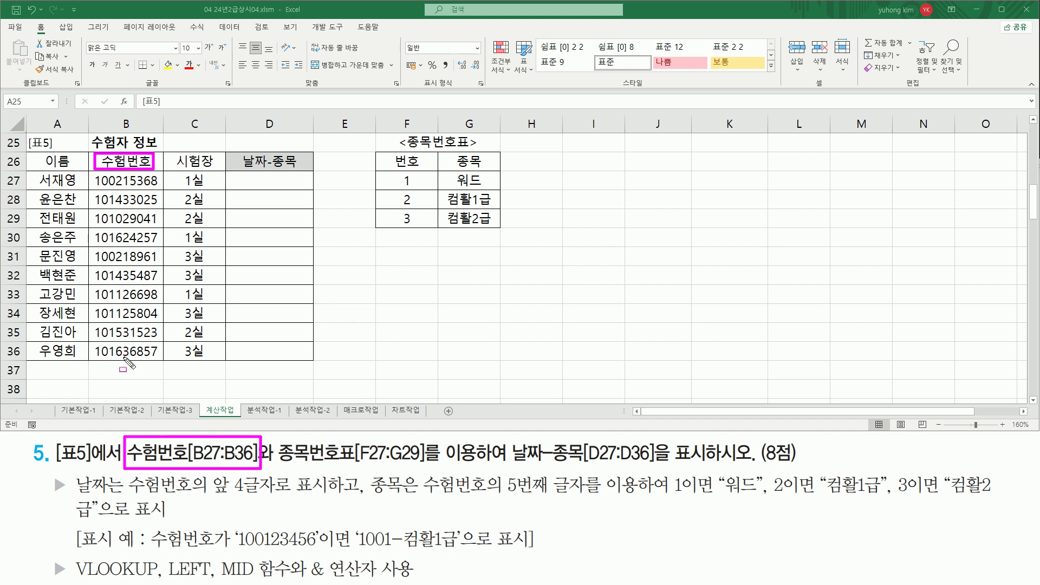
drag(276, 464, 427, 465)
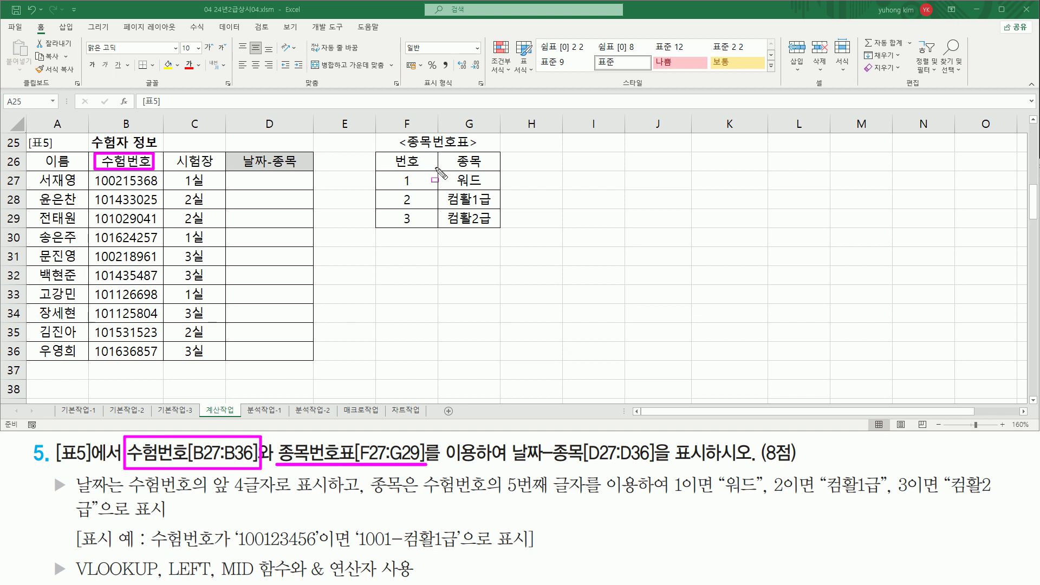
mouse_move(378, 132)
mouse_down()
mouse_move(455, 217)
mouse_move(497, 228)
mouse_up()
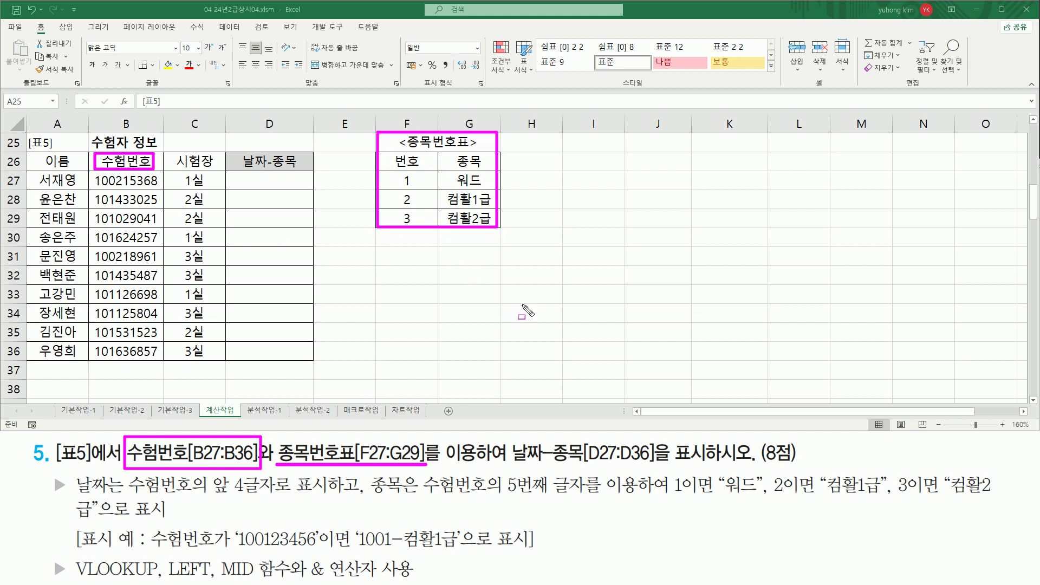
drag(507, 465, 584, 466)
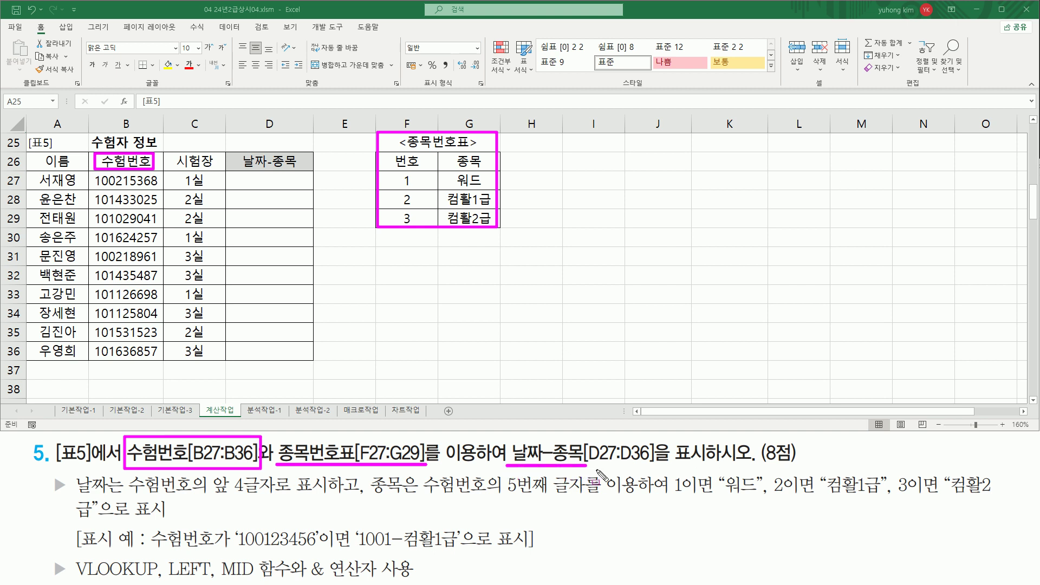
key(Escape)
Examine the rules taking 날짜 from the first four characters of 수험번호 and 종목 from its fifth character via 종목번호표.
mouse_move(83, 488)
mouse_down()
mouse_move(72, 470)
mouse_move(123, 494)
mouse_move(329, 495)
mouse_up()
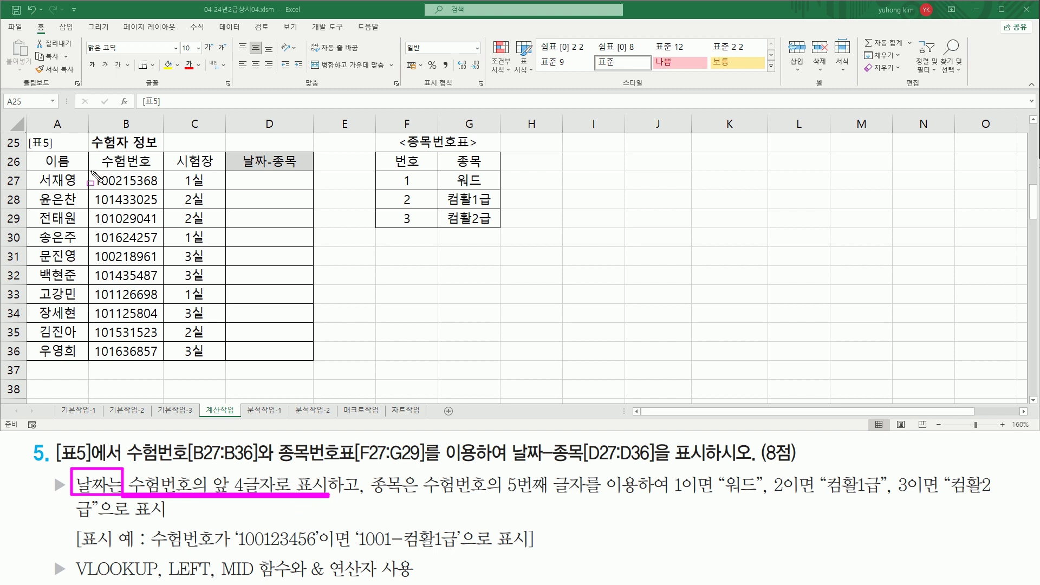
mouse_move(93, 170)
mouse_down()
mouse_move(106, 325)
mouse_move(125, 359)
mouse_up()
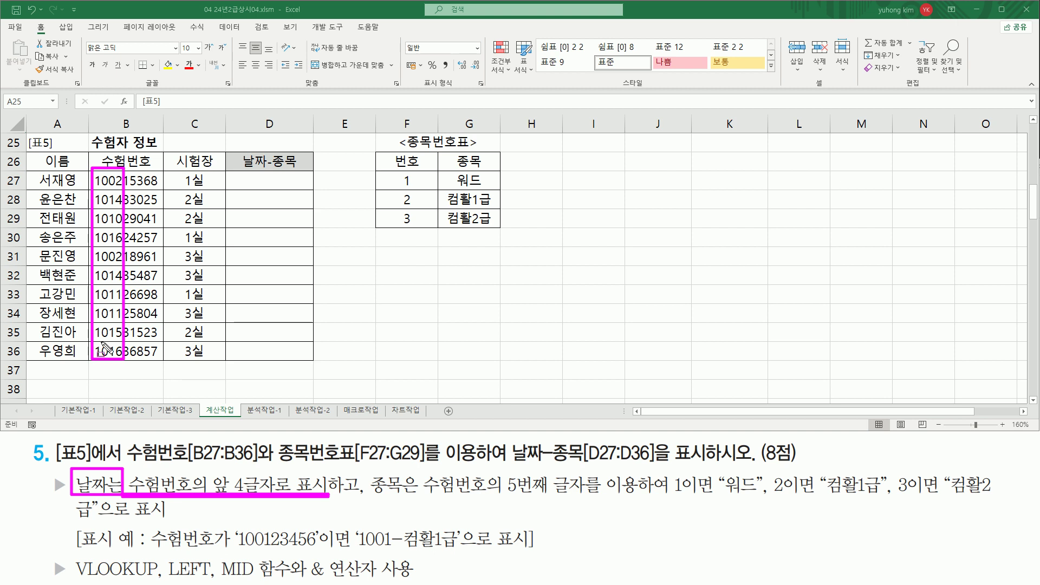
mouse_move(368, 470)
mouse_down()
mouse_move(404, 498)
mouse_move(584, 495)
mouse_up()
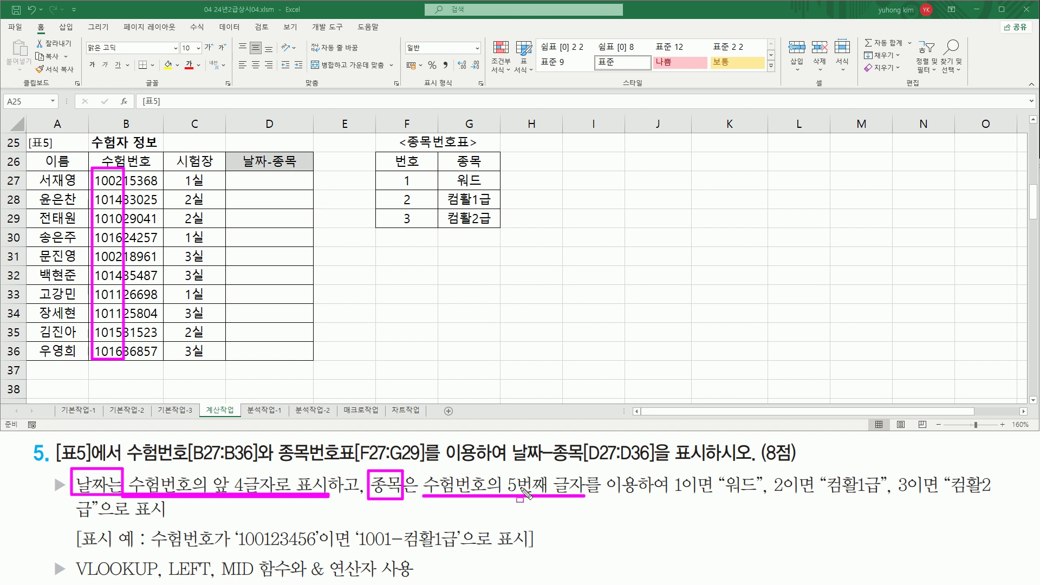
drag(504, 473, 637, 498)
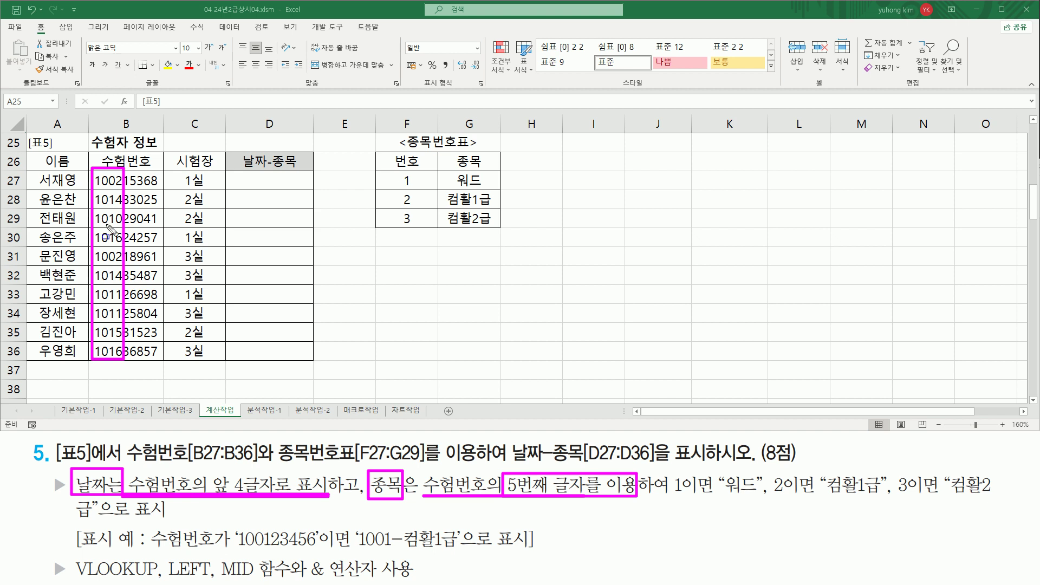
drag(124, 165, 132, 361)
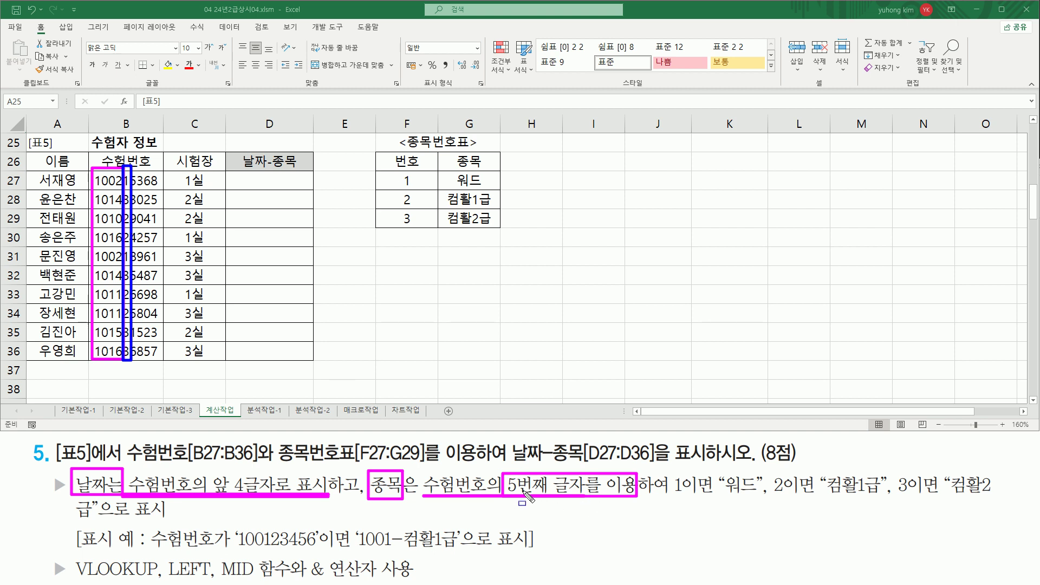
drag(672, 497, 993, 498)
drag(70, 521, 97, 521)
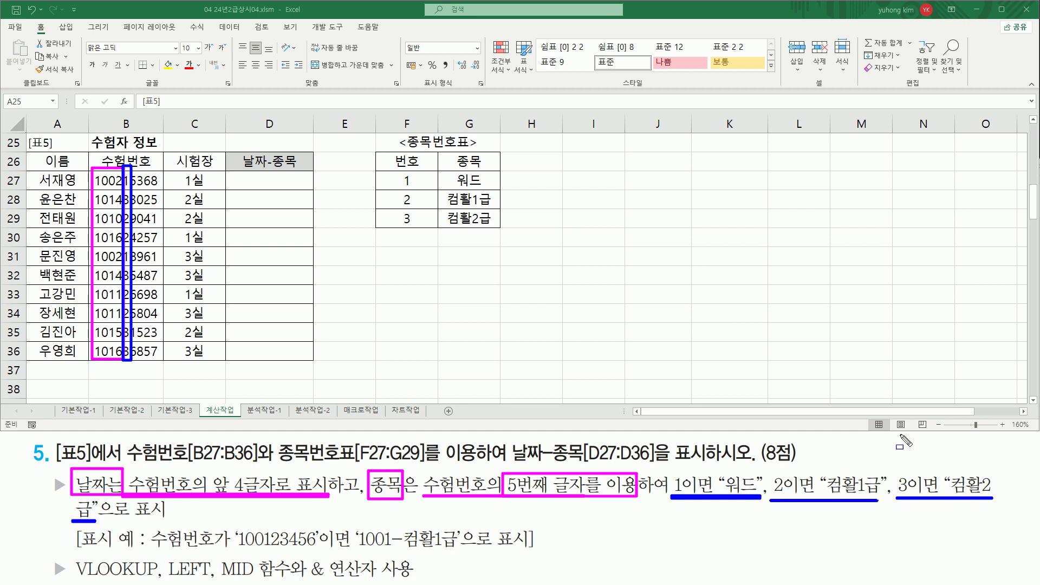
mouse_move(374, 170)
mouse_down()
mouse_move(390, 190)
mouse_move(504, 229)
mouse_up()
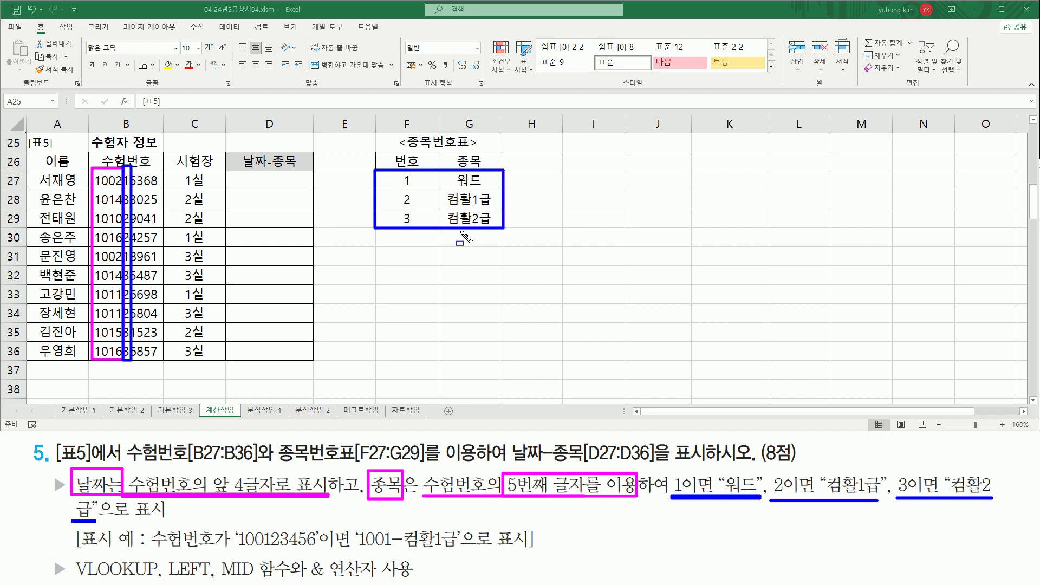
key(e)
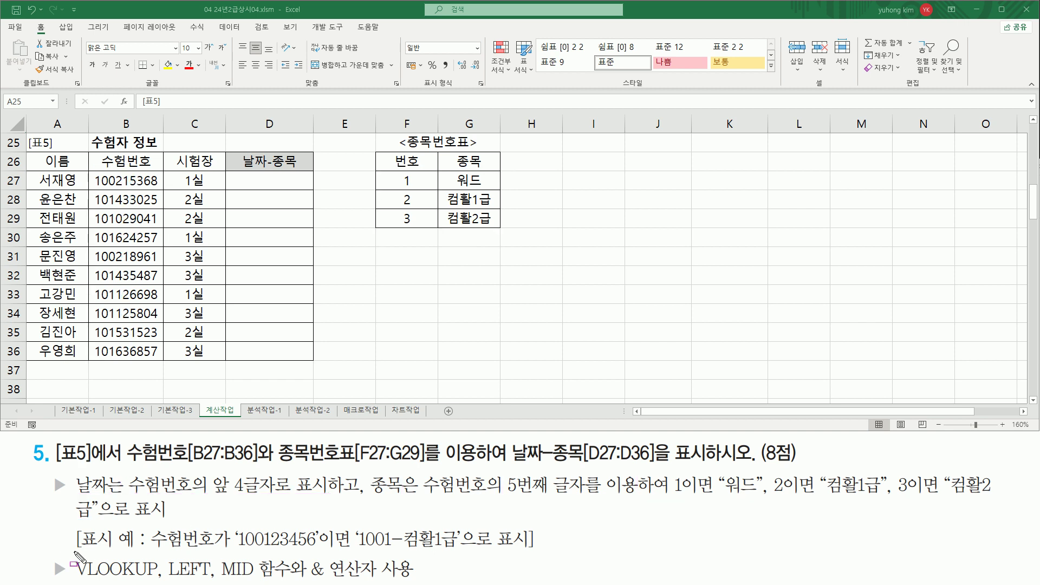
Study how question 5's display example builds "1001-컴활1급" from the exam number and 종목번호표.
drag(233, 551, 323, 551)
mouse_move(238, 527)
mouse_down()
mouse_move(241, 557)
mouse_move(271, 551)
mouse_up()
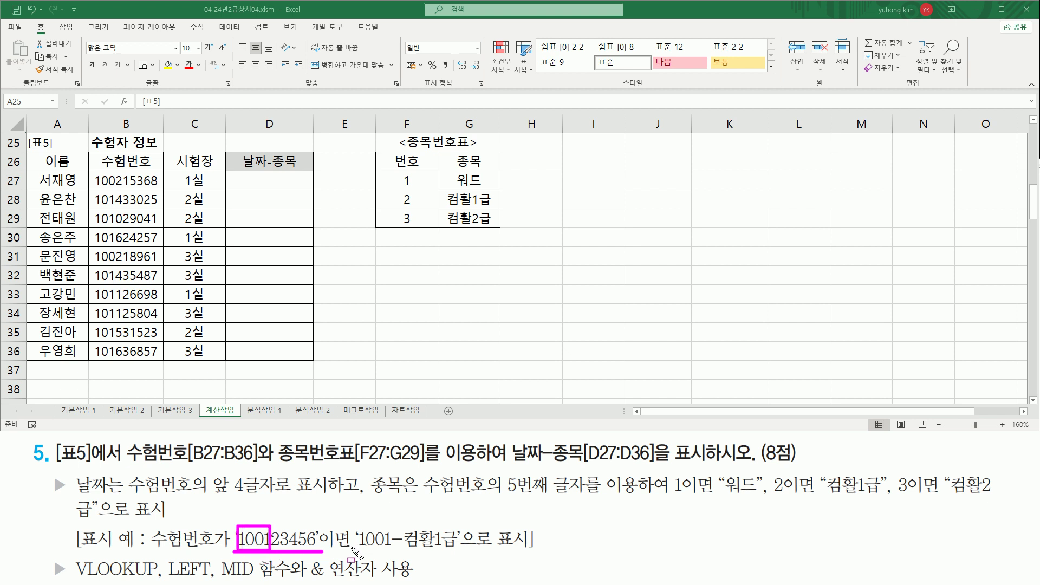
drag(355, 549, 459, 551)
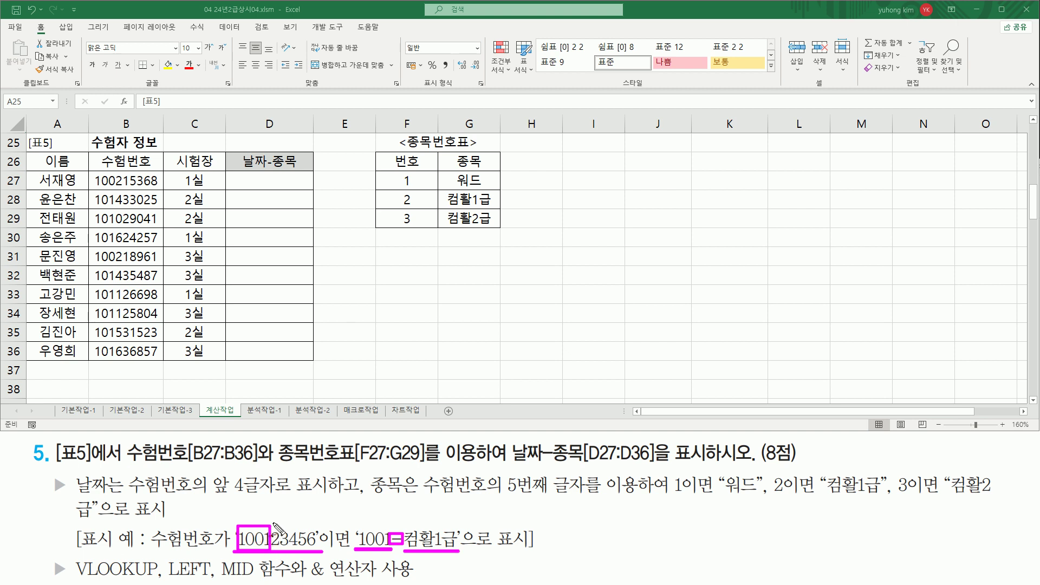
drag(276, 526, 296, 514)
drag(282, 553, 277, 551)
mouse_move(399, 207)
mouse_down()
mouse_move(495, 206)
mouse_move(487, 191)
mouse_move(444, 195)
mouse_move(449, 213)
mouse_up()
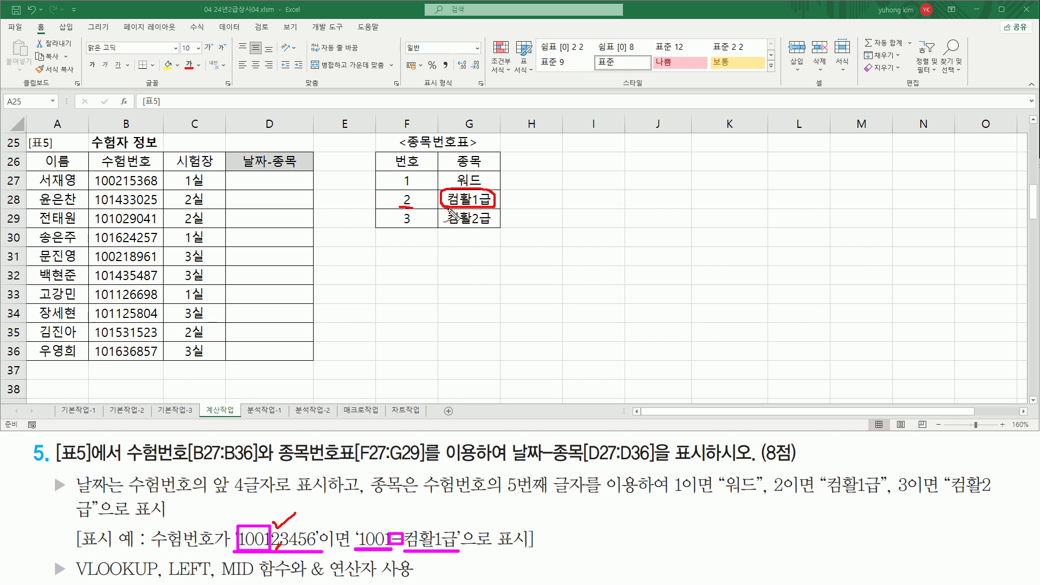
drag(425, 521, 454, 498)
key(Escape)
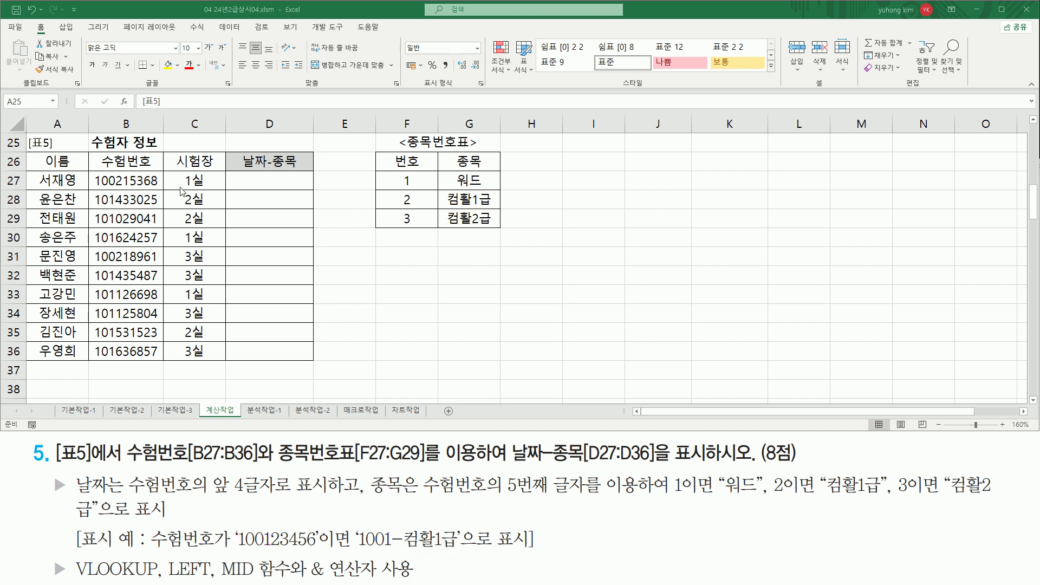
Enter =LEFT( B27, 4 ) in D27 and fill it down through D36.
drag(90, 171, 125, 363)
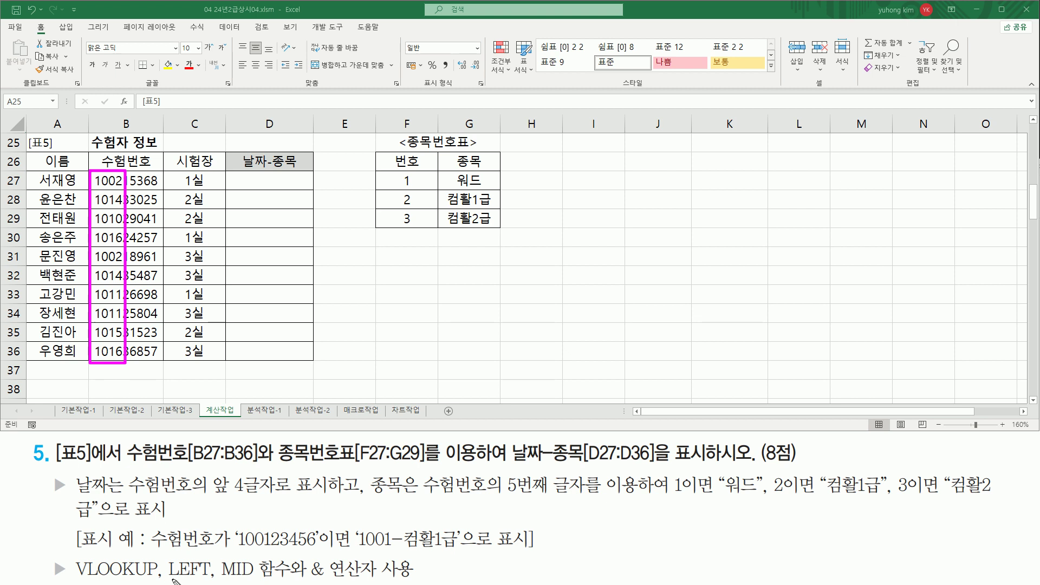
drag(166, 579, 217, 581)
key(Escape)
click(264, 183)
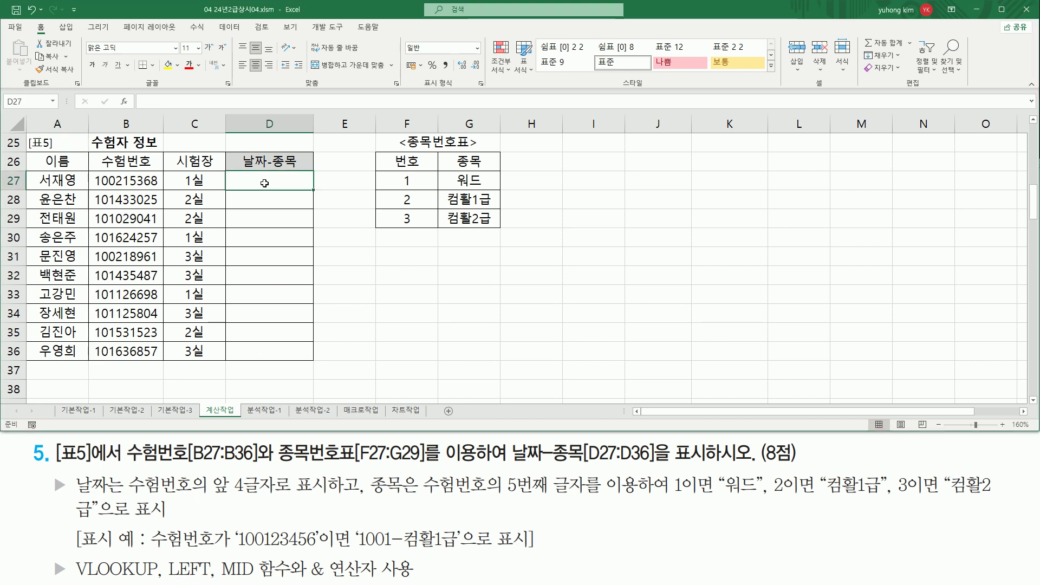
text(=LEFT()
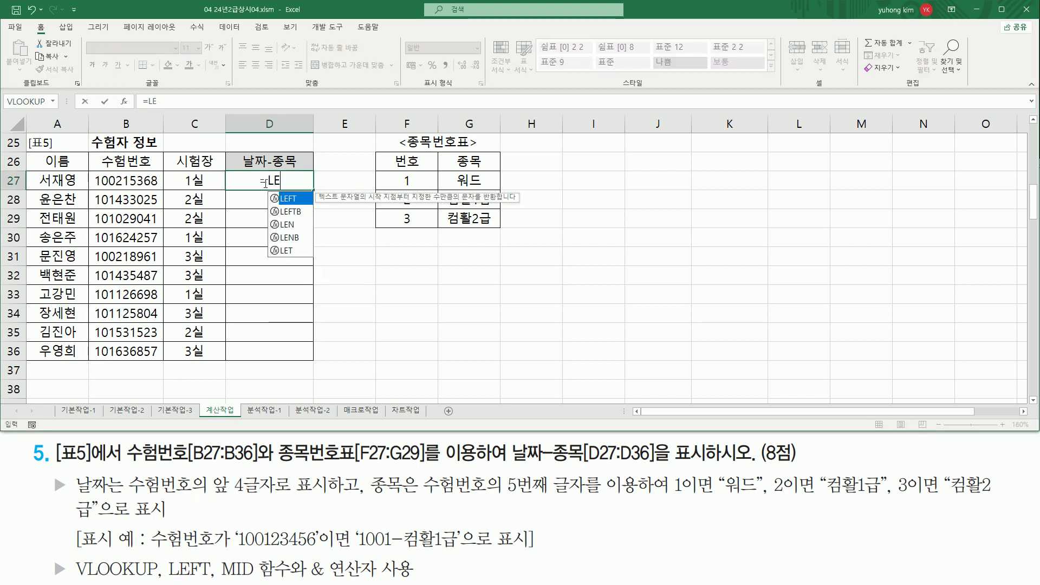
click(139, 179)
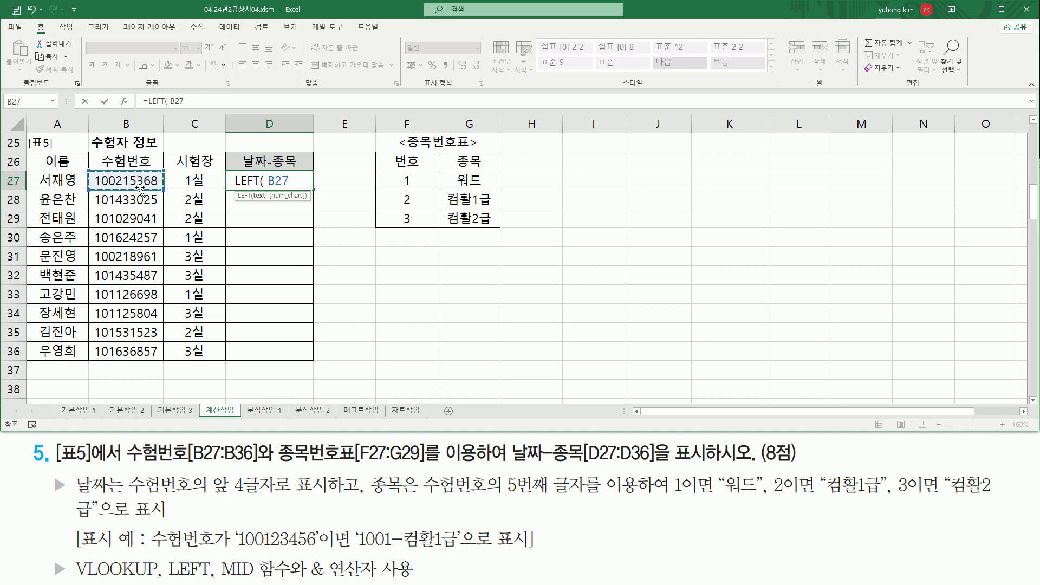
text(,)
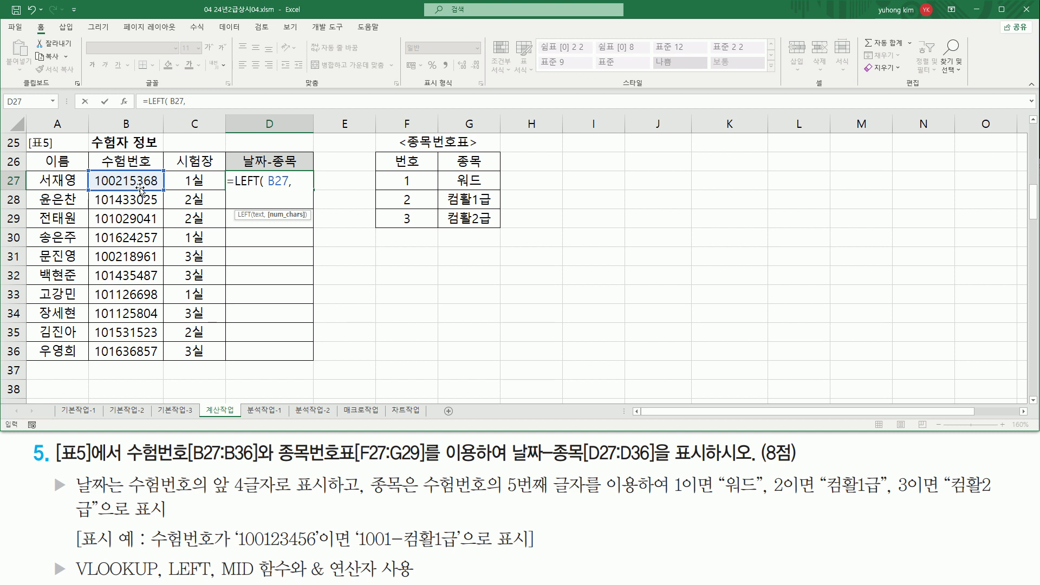
text( 4 ))
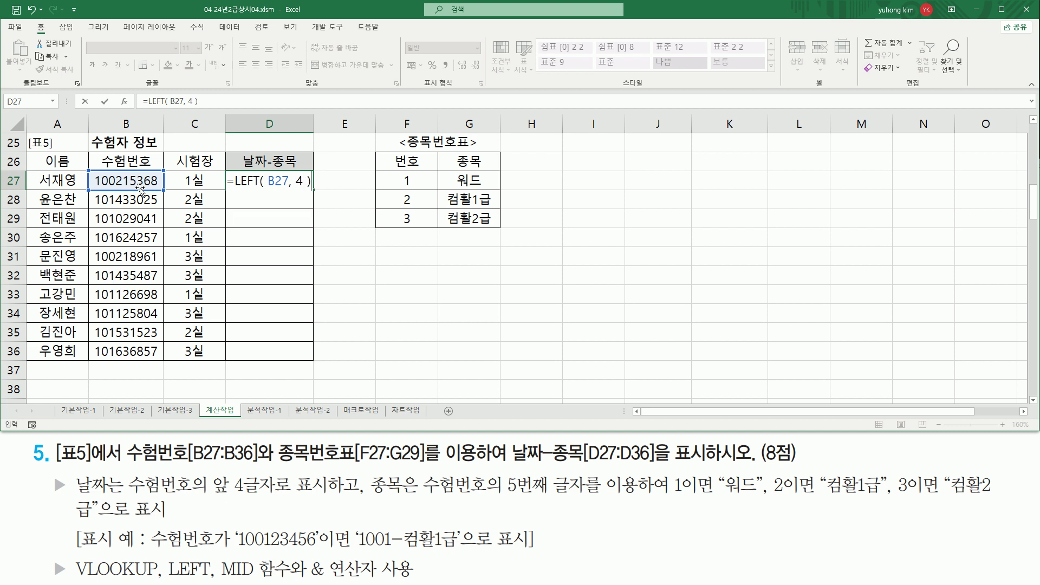
key(Return)
click(300, 181)
drag(311, 190, 307, 342)
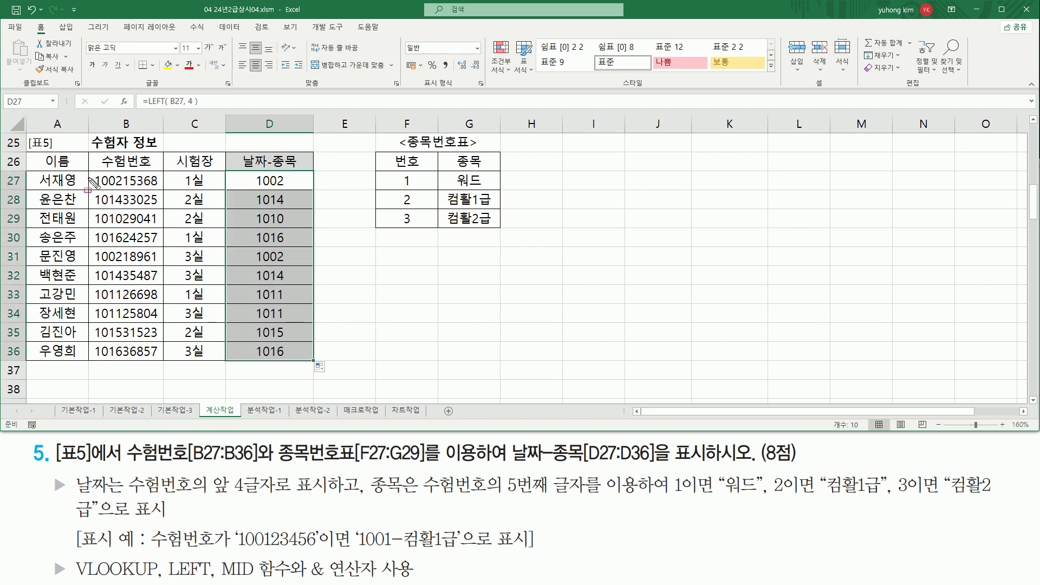
Compare D27:D36 with the first four digits of 수험번호 and review the 종목 part of the display example.
mouse_move(90, 172)
mouse_down()
mouse_move(115, 373)
mouse_move(125, 360)
mouse_up()
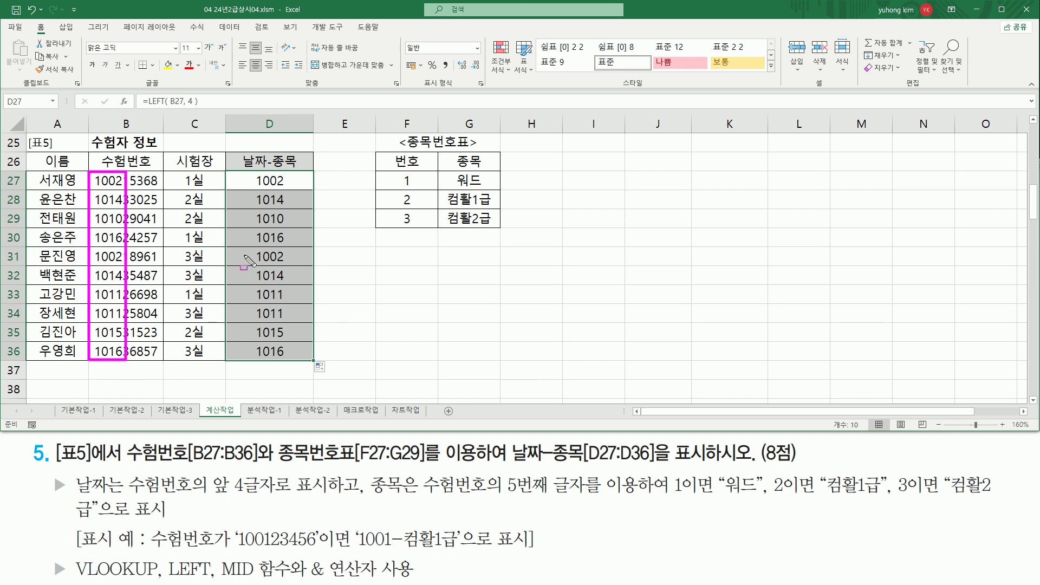
mouse_move(251, 169)
mouse_down()
mouse_move(251, 361)
mouse_move(297, 303)
mouse_move(299, 362)
mouse_up()
key(Escape)
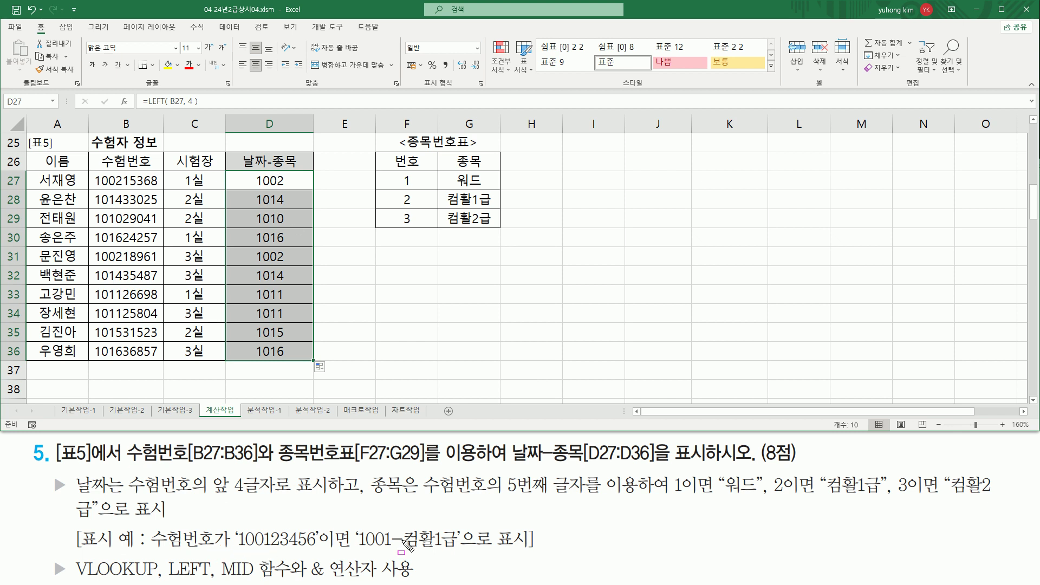
drag(352, 549, 457, 553)
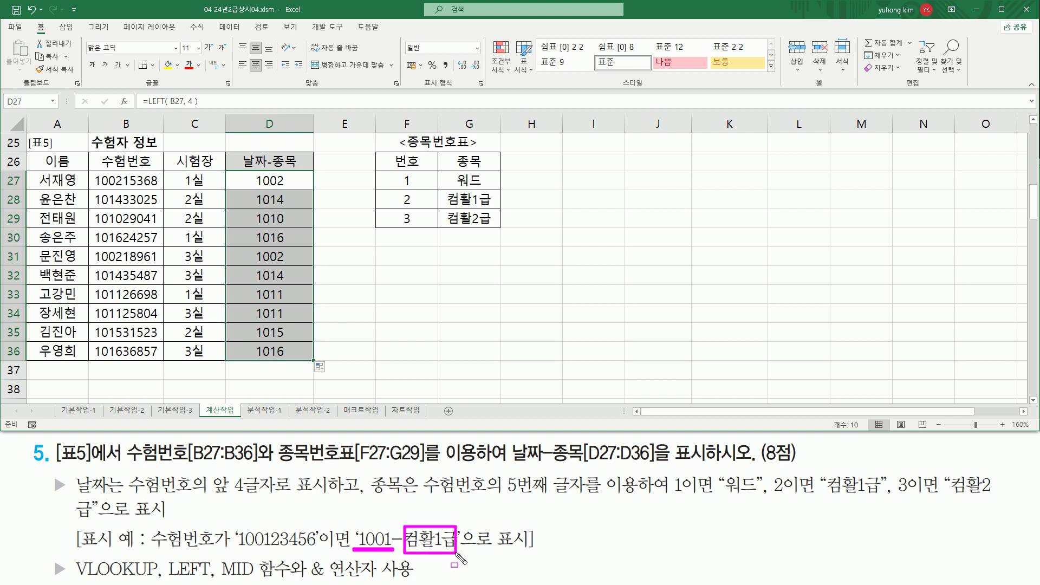
drag(442, 170, 494, 227)
key(Escape)
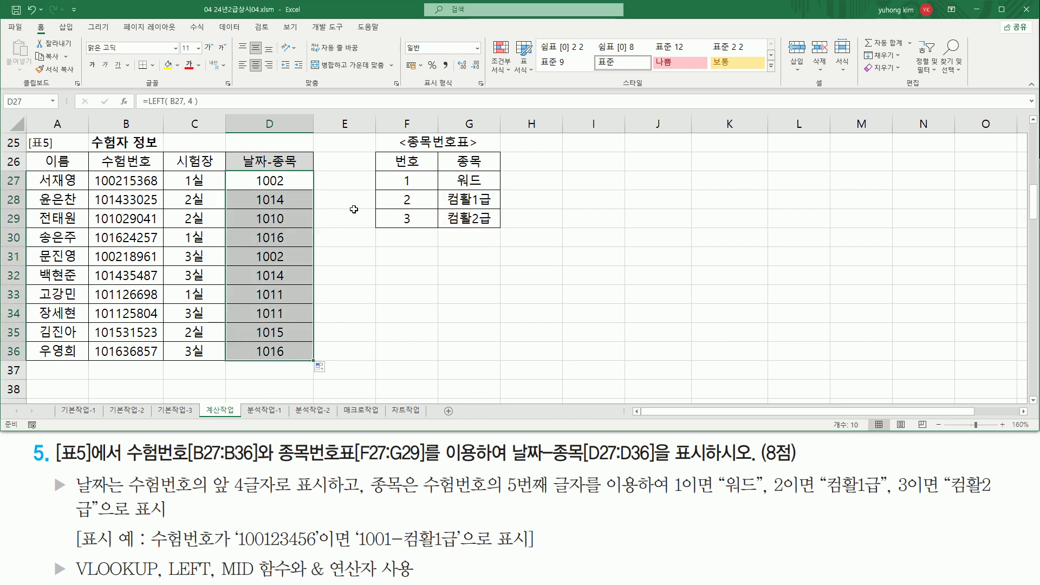
Examine the 번호 and 종목 columns of F27:G29 as the lookup table for the required VLOOKUP function.
key(ctrl+2)
mouse_move(380, 172)
mouse_down()
mouse_move(399, 208)
mouse_move(498, 231)
mouse_up()
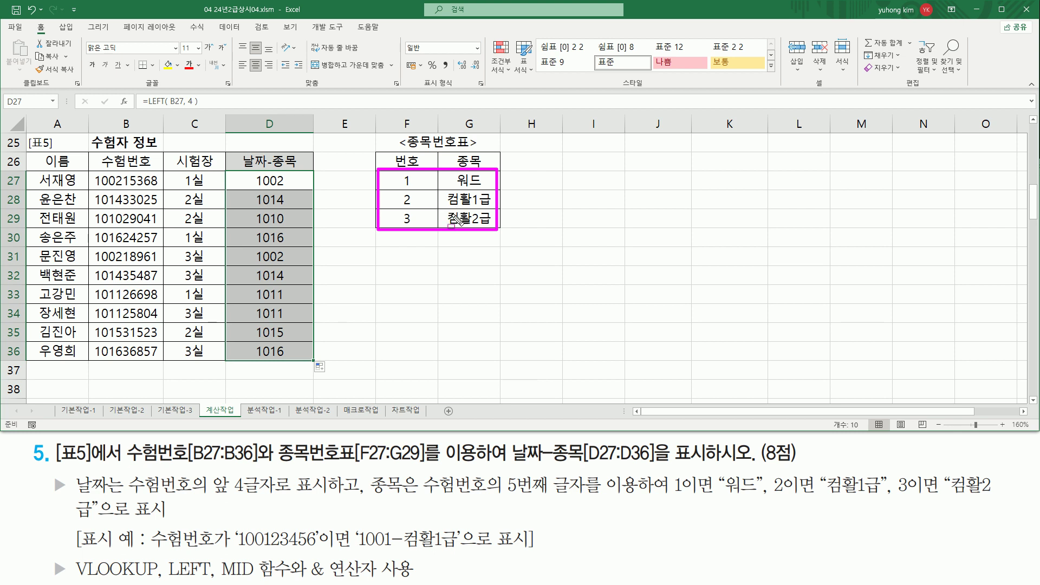
drag(403, 171, 411, 229)
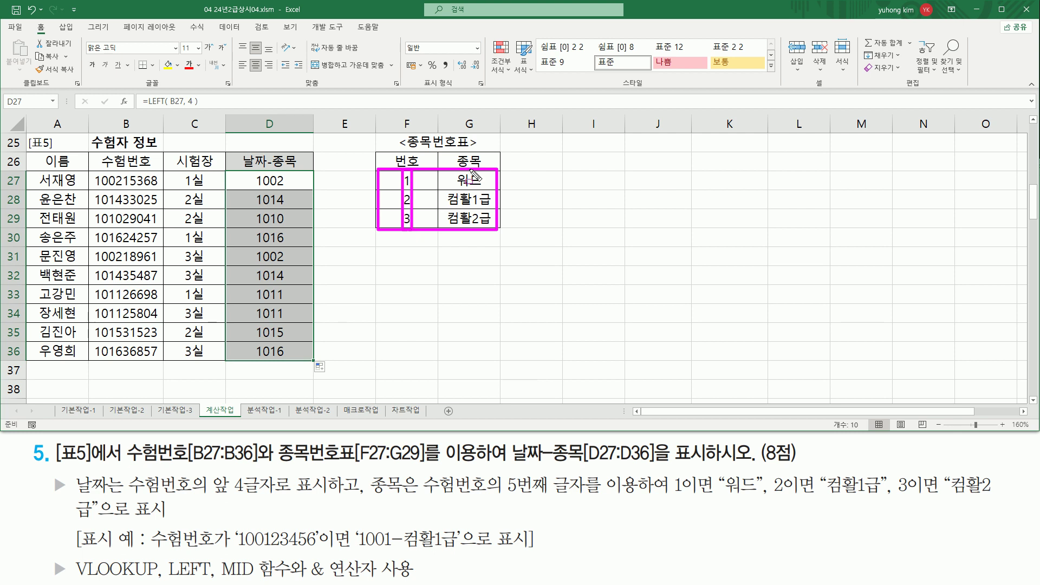
mouse_move(454, 170)
mouse_down()
mouse_move(460, 227)
mouse_move(480, 228)
mouse_up()
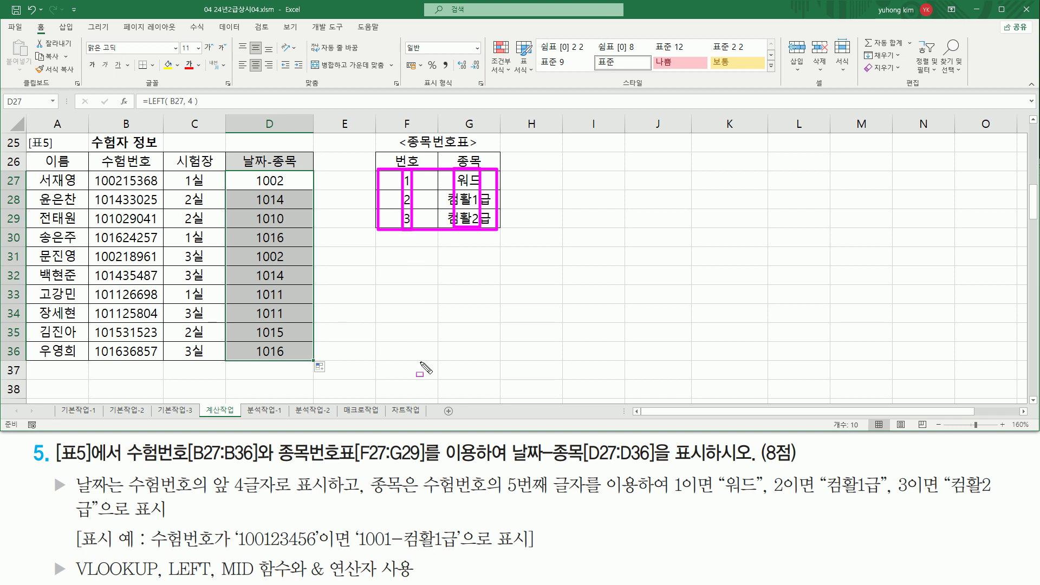
key(Escape)
mouse_move(71, 557)
mouse_down()
mouse_move(88, 582)
mouse_move(162, 583)
mouse_up()
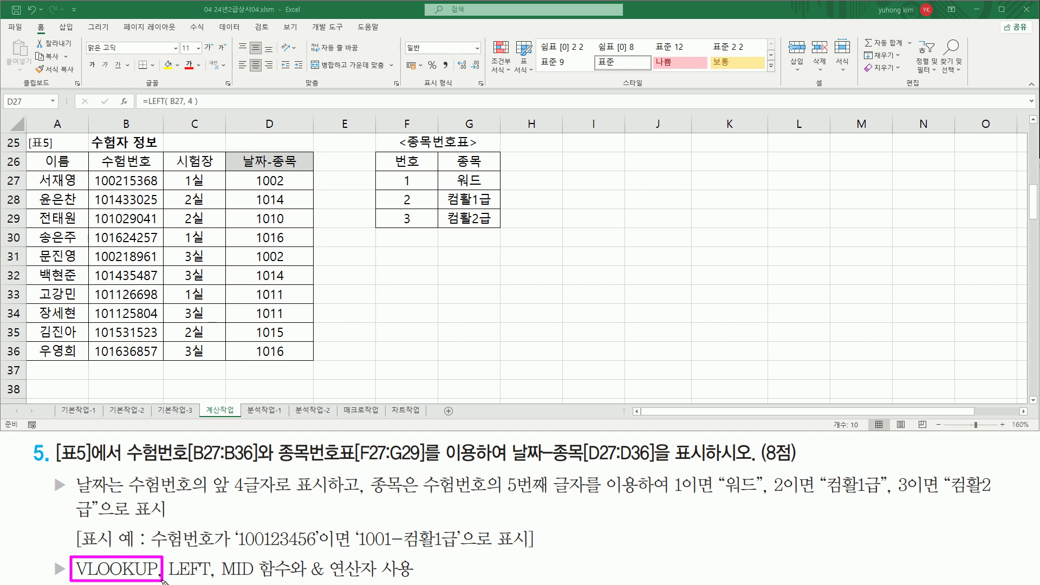
key(Escape)
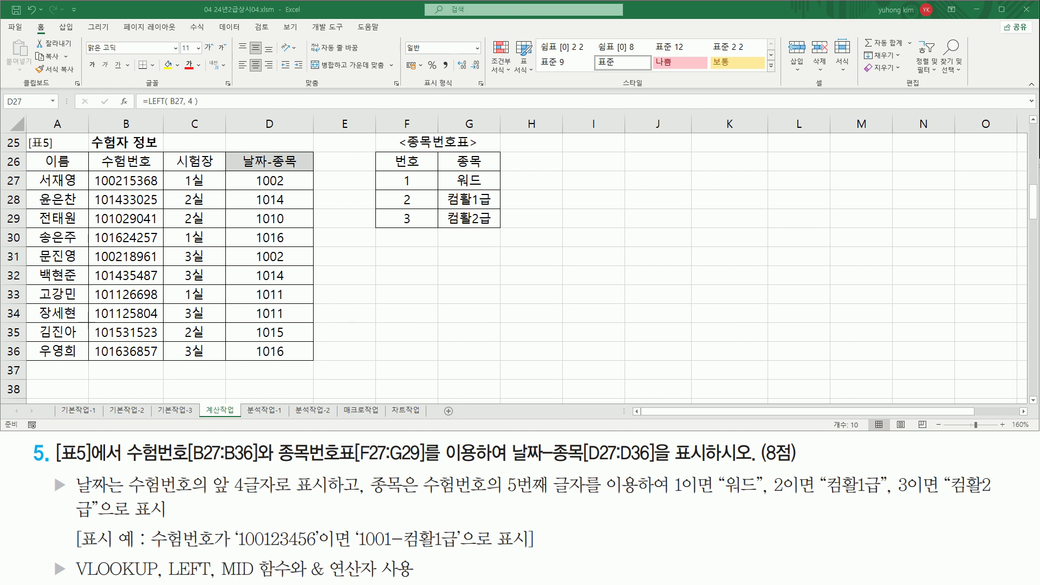
Enter the syntax note "VLOOKUP( 찾을값, 범위, 열번호, 옵션 )" in F31 below the 종목번호표.
click(415, 259)
text(VLOO)
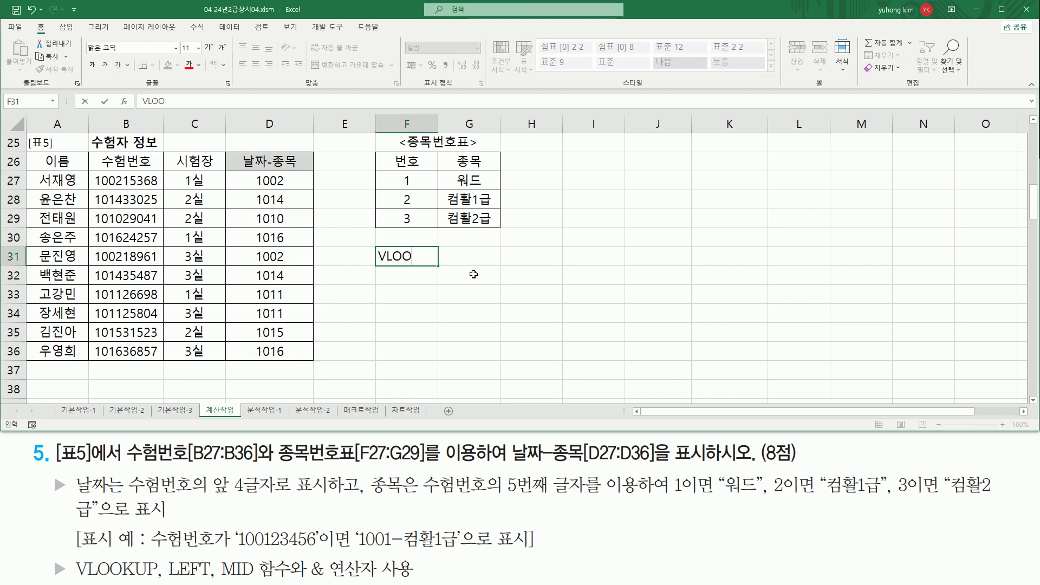
text(KUP( 찾을값,)
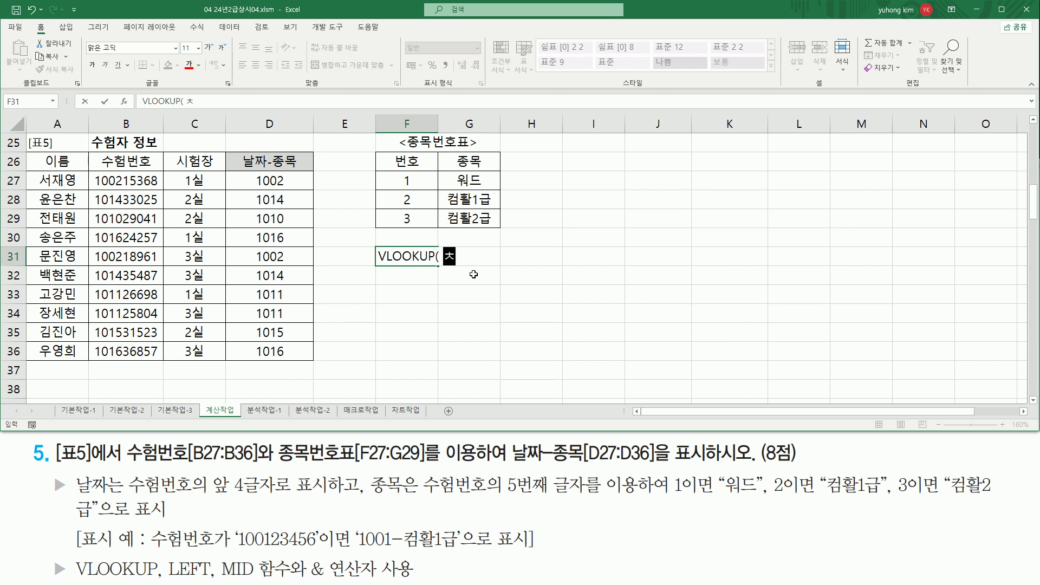
text( 범우)
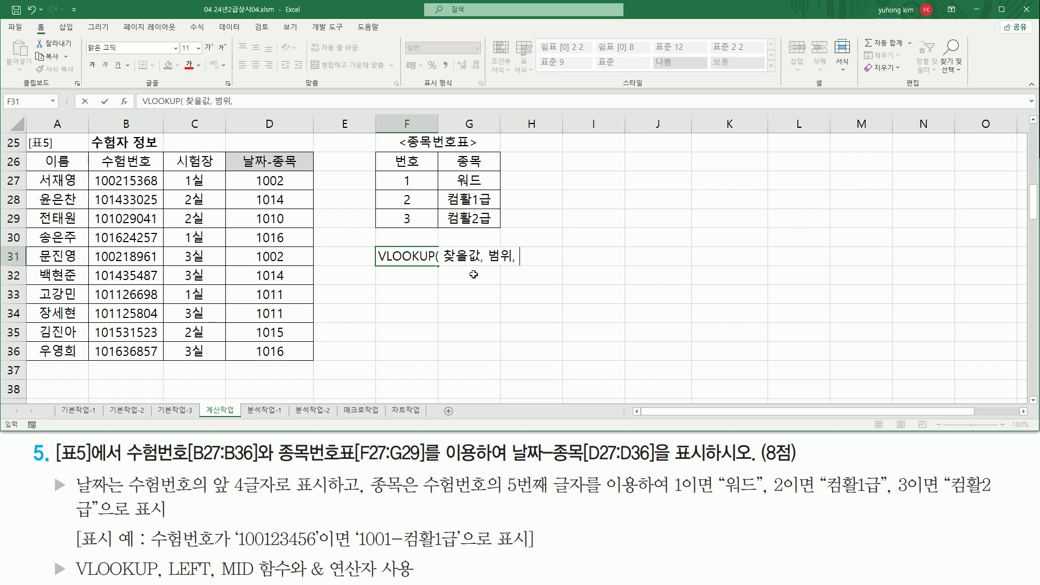
text(열번호)
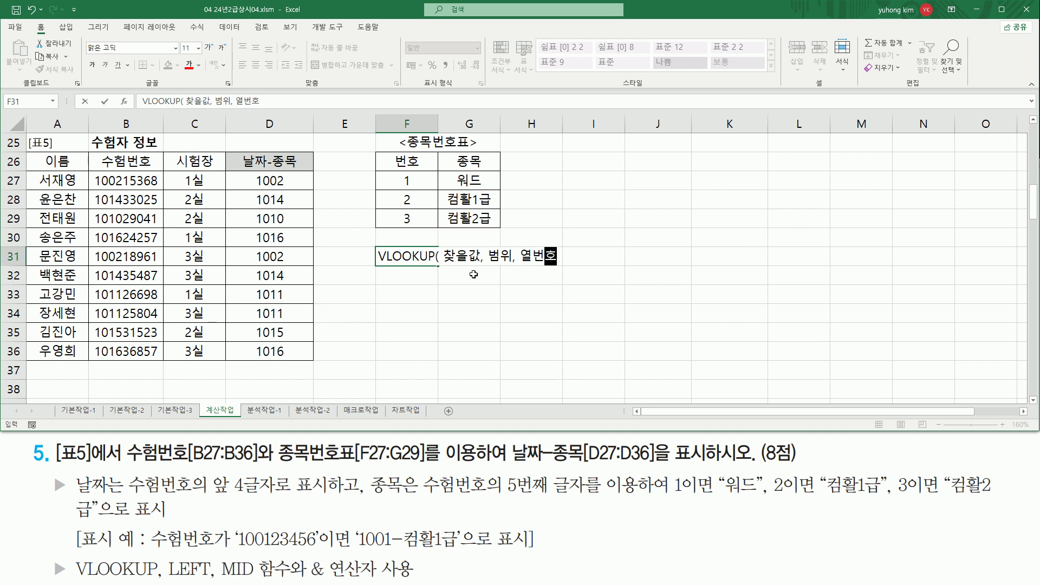
text(, 옵션 ))
key(Return)
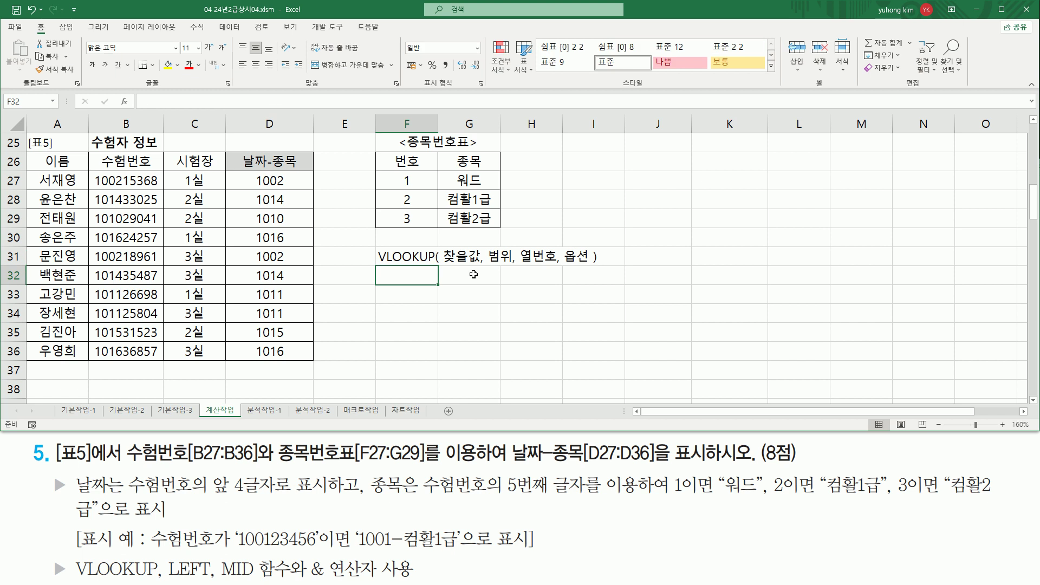
Review the 찾을값, 범위, 열번호 and 옵션 arguments of the VLOOKUP syntax note.
drag(486, 247, 511, 266)
drag(442, 265, 553, 264)
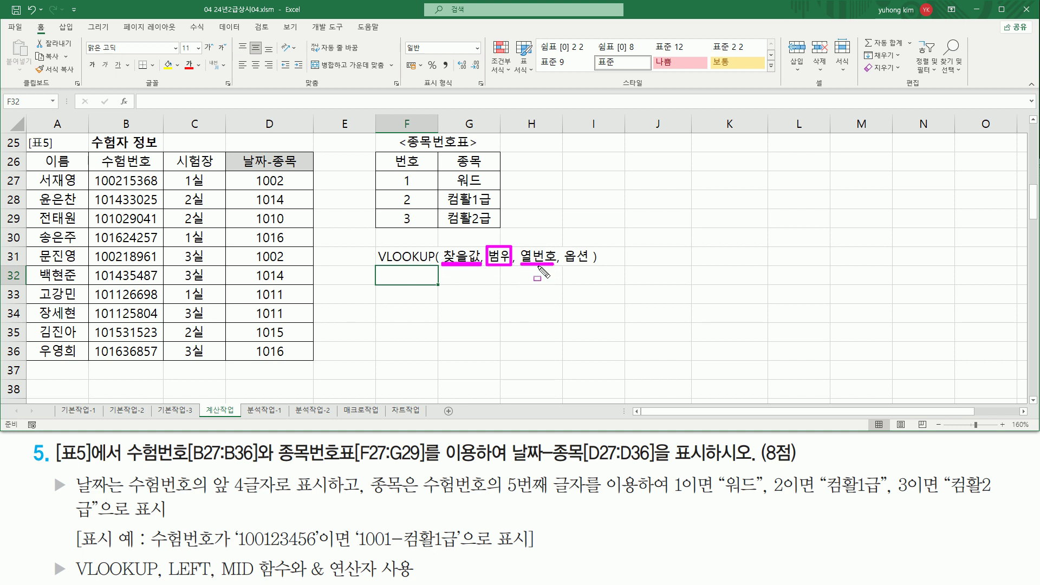
drag(562, 245, 591, 269)
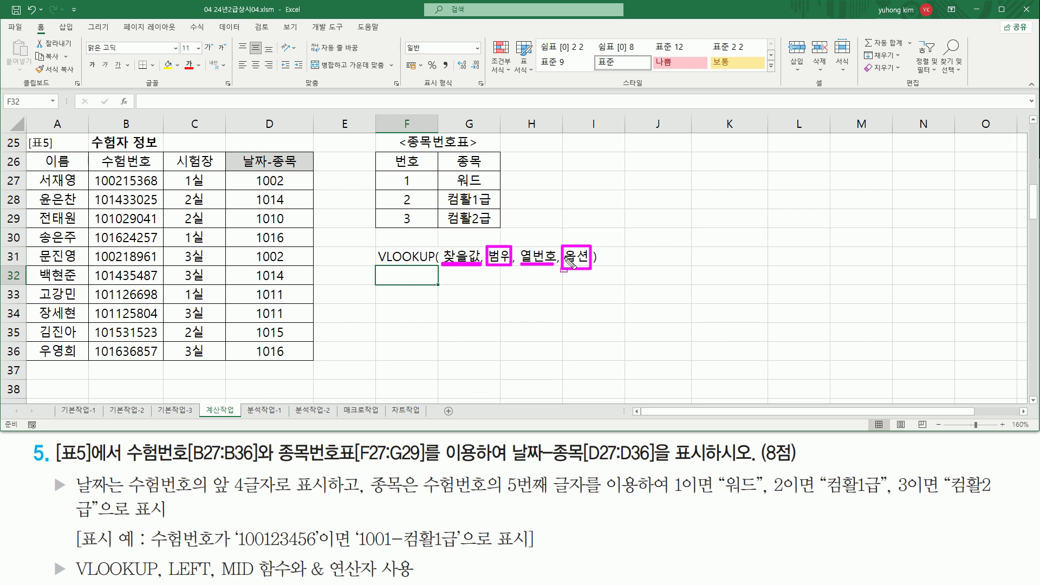
key(Escape)
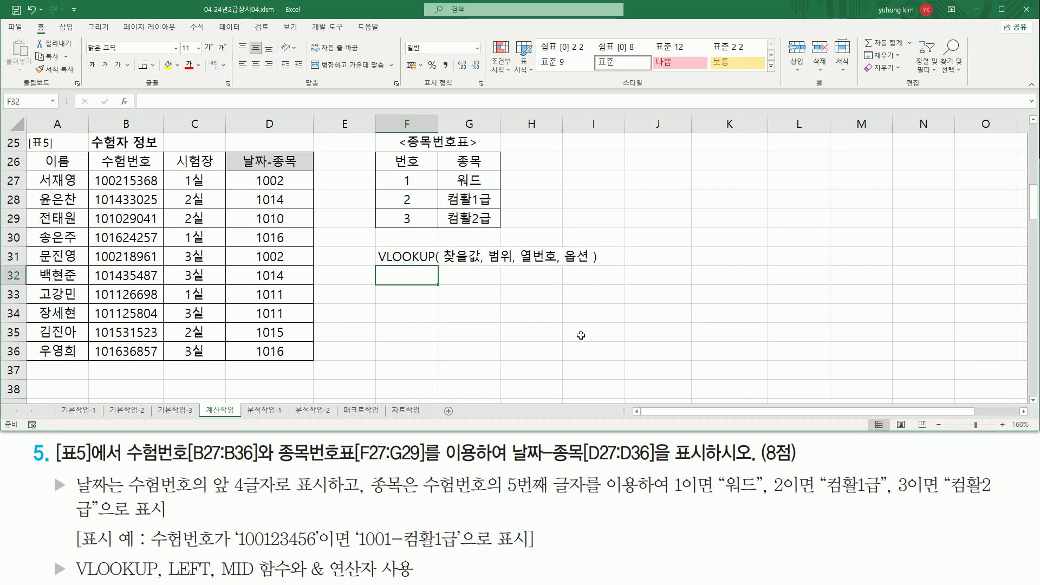
Enter the option values TRUE in F32 and FALSE in F33 under the VLOOKUP note.
text(ㅅㄱ)
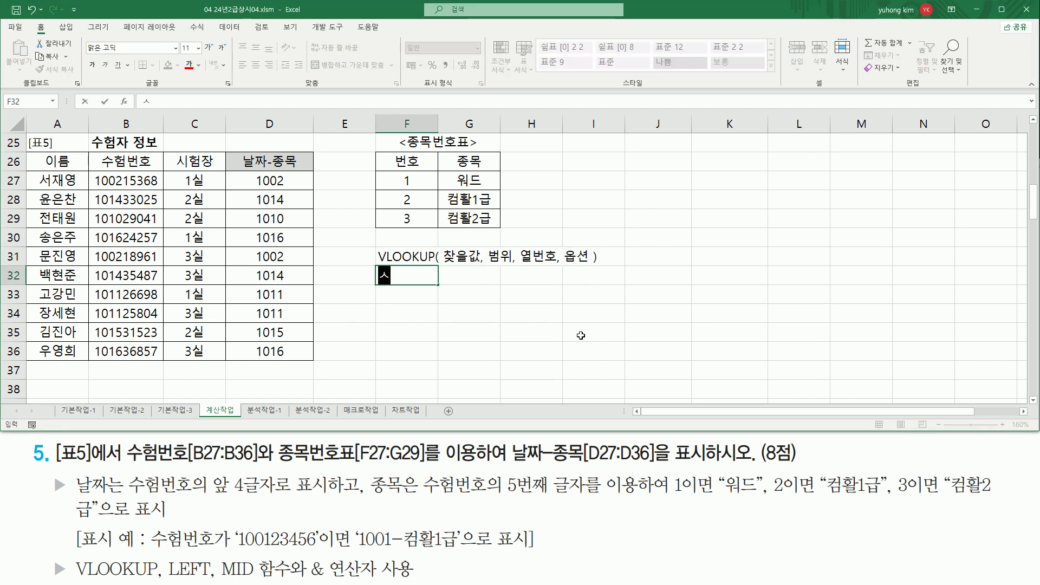
key(BackSpace)
key(BackSpace)
text(TRUE)
key(Return)
text(ALSE)
key(Return)
Extend the option note in F32 to read "TRUE(생략)".
key(Up)
key(Up)
key(F2)
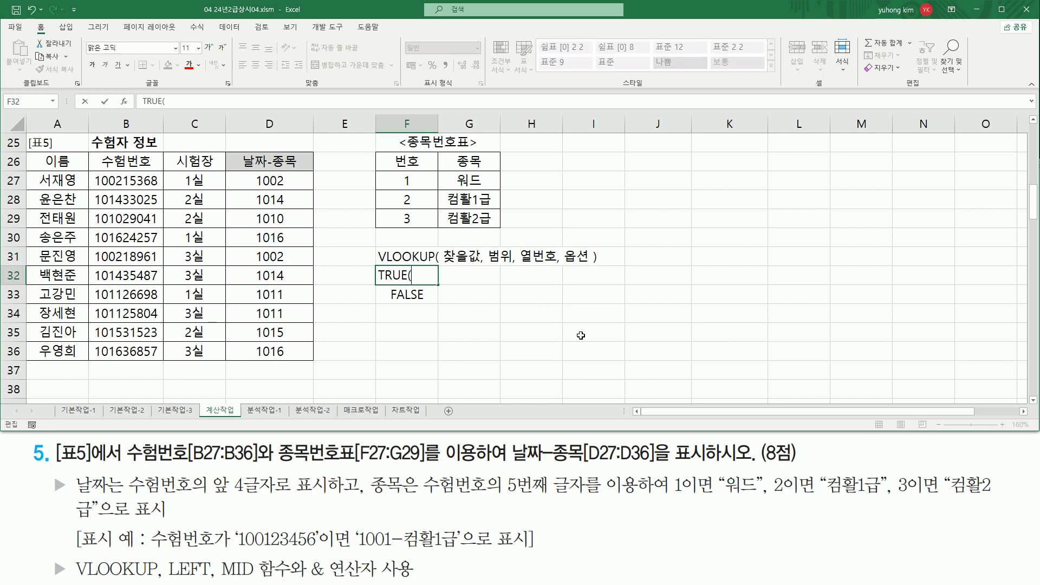
text((생략))
key(Return)
Enter "근사값" in G32 as the meaning of the TRUE option.
key(Up)
key(Right)
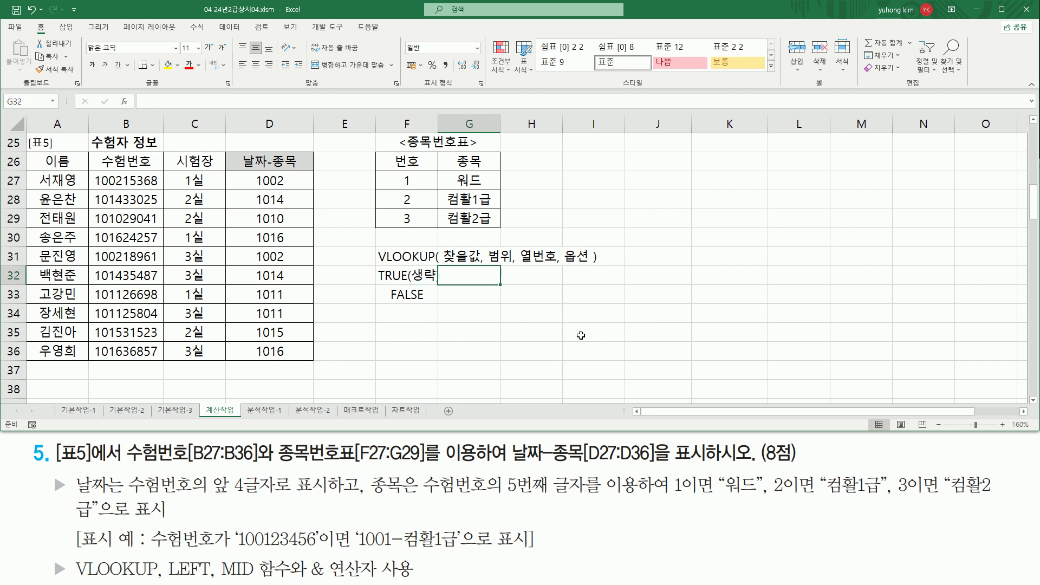
key(Right)
key(Left)
text(근ㅅ)
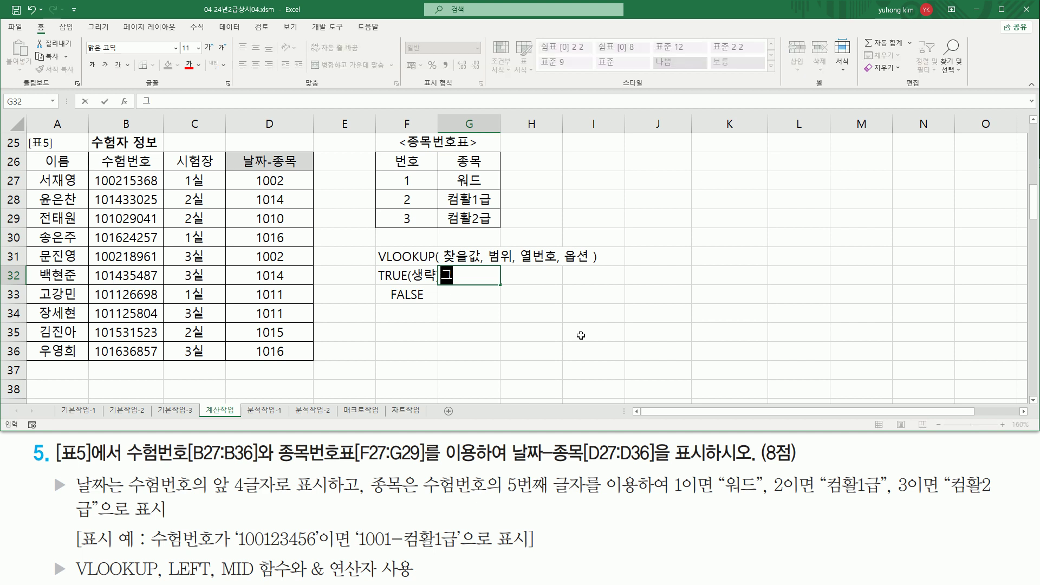
text(사값)
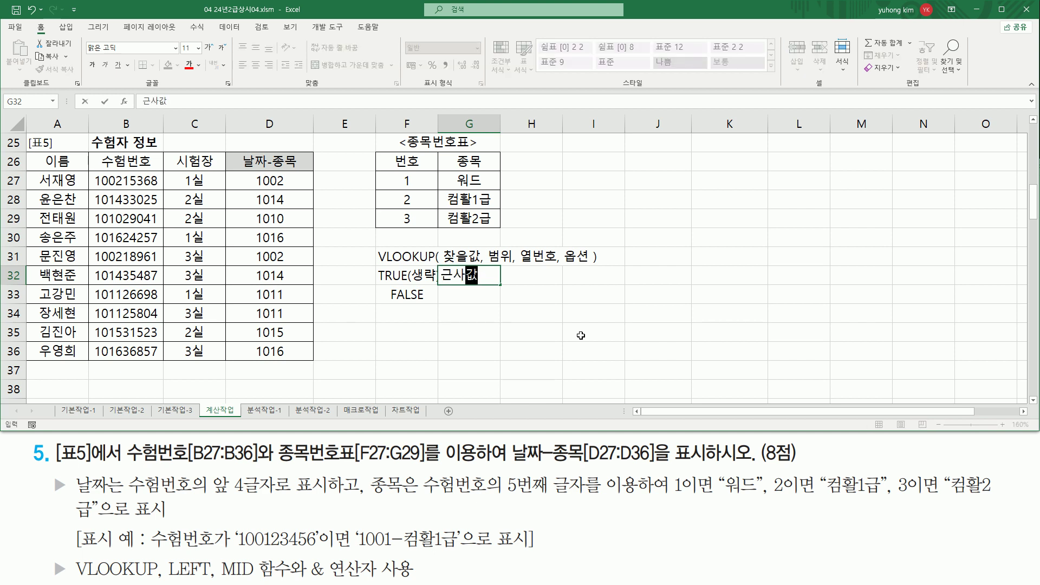
key(Return)
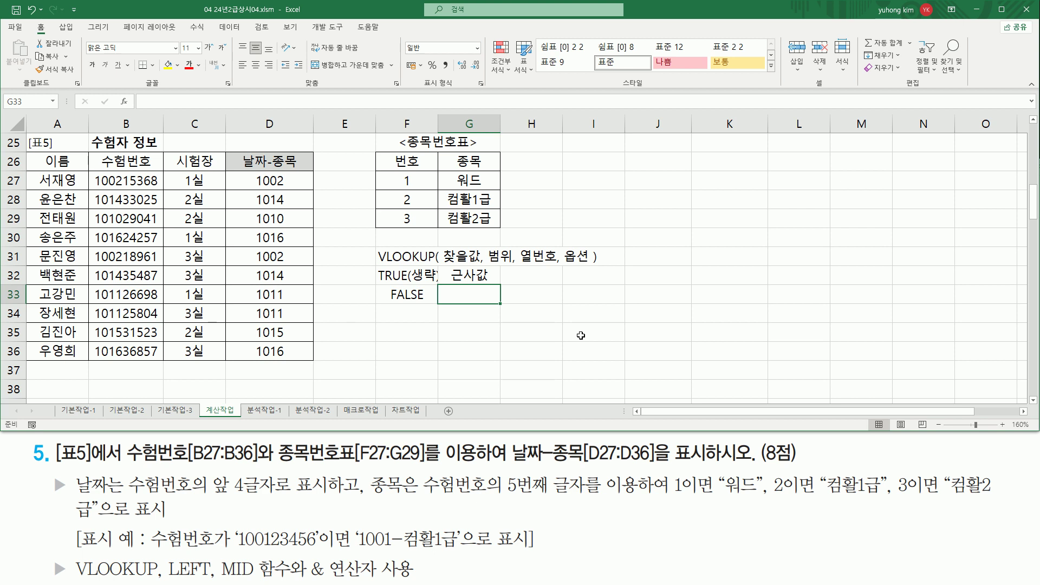
Enter "정확하게 일치하는 값" in G33 as the meaning of FALSE and left-align that cell.
text(정확)
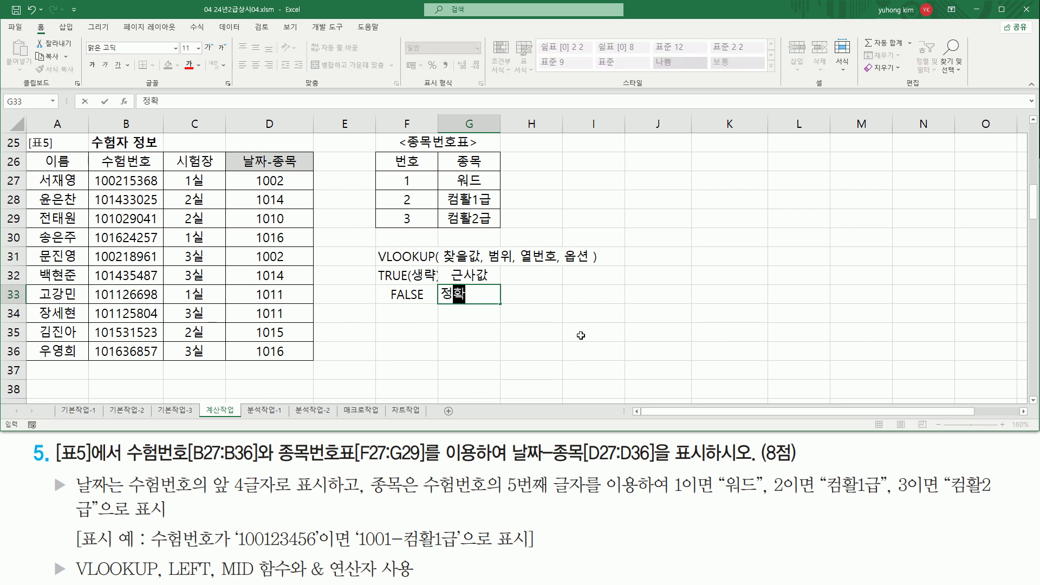
text(하게 일)
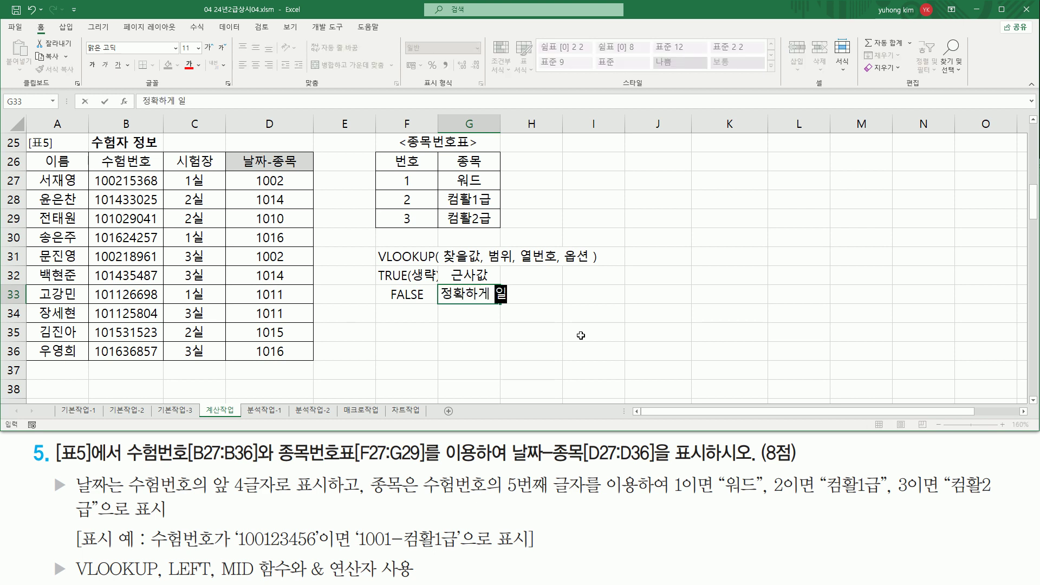
text(치하는 값)
key(Return)
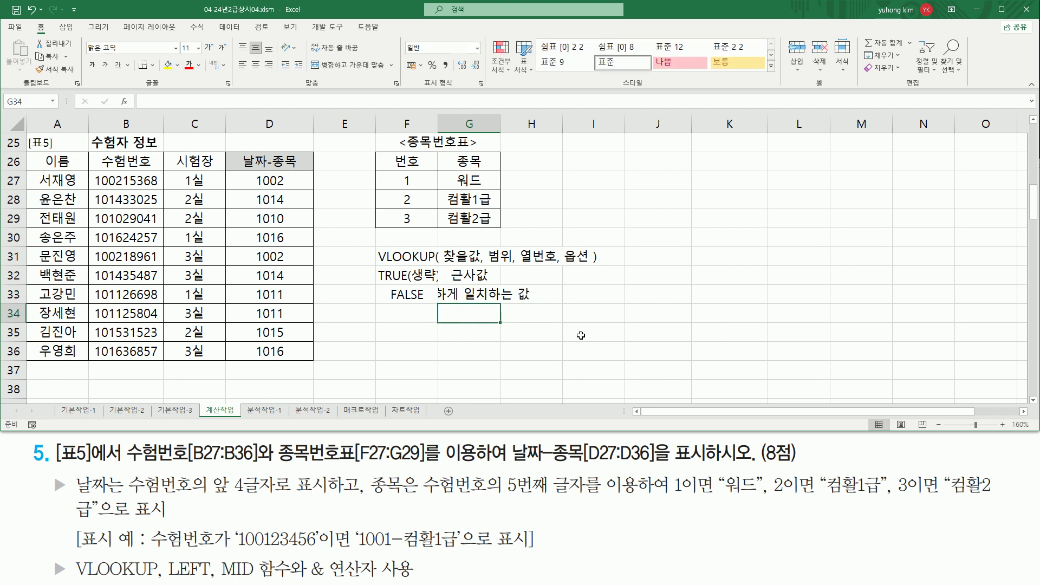
click(453, 292)
click(242, 65)
click(426, 314)
click(429, 325)
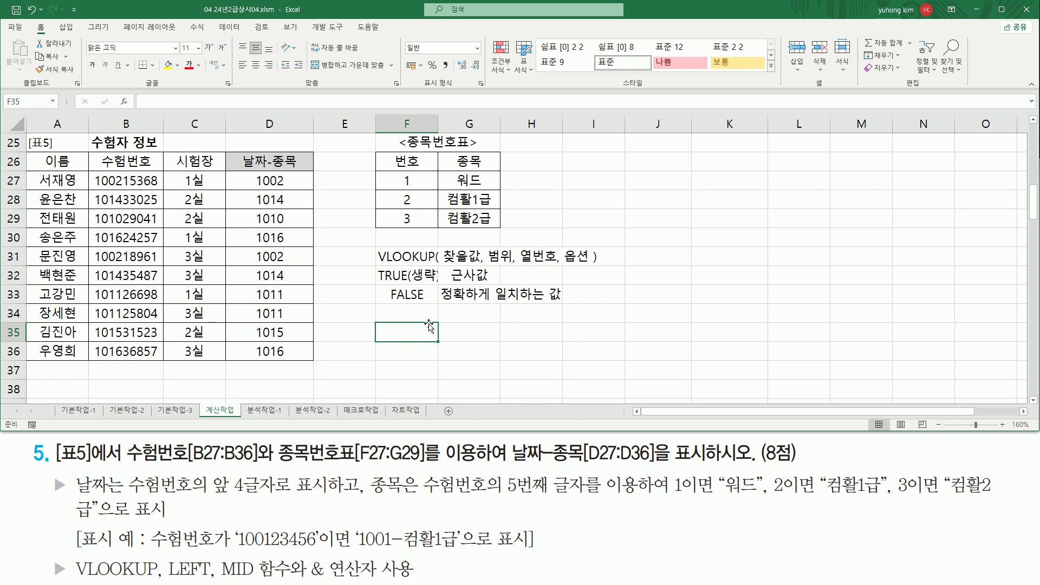
Examine how the fifth digit of each 수험번호 matches F27:G29 and which column supplies the 열번호.
mouse_move(377, 171)
mouse_down()
mouse_move(400, 206)
mouse_move(509, 246)
mouse_move(503, 228)
mouse_up()
drag(451, 172, 496, 225)
key(e)
mouse_move(121, 170)
mouse_down()
mouse_move(132, 190)
mouse_move(132, 363)
mouse_up()
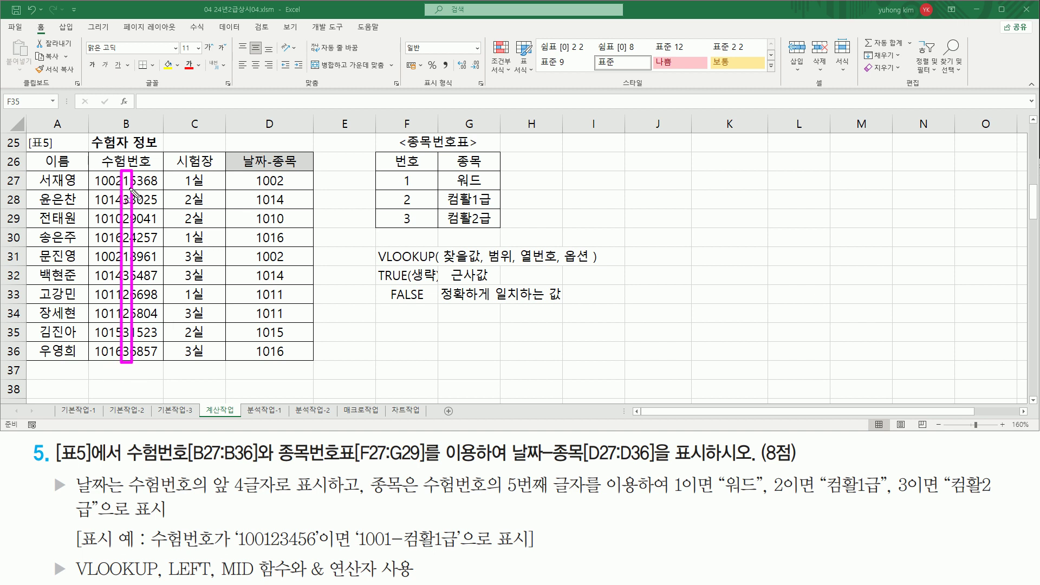
mouse_move(385, 172)
mouse_down()
mouse_move(487, 238)
mouse_move(502, 228)
mouse_up()
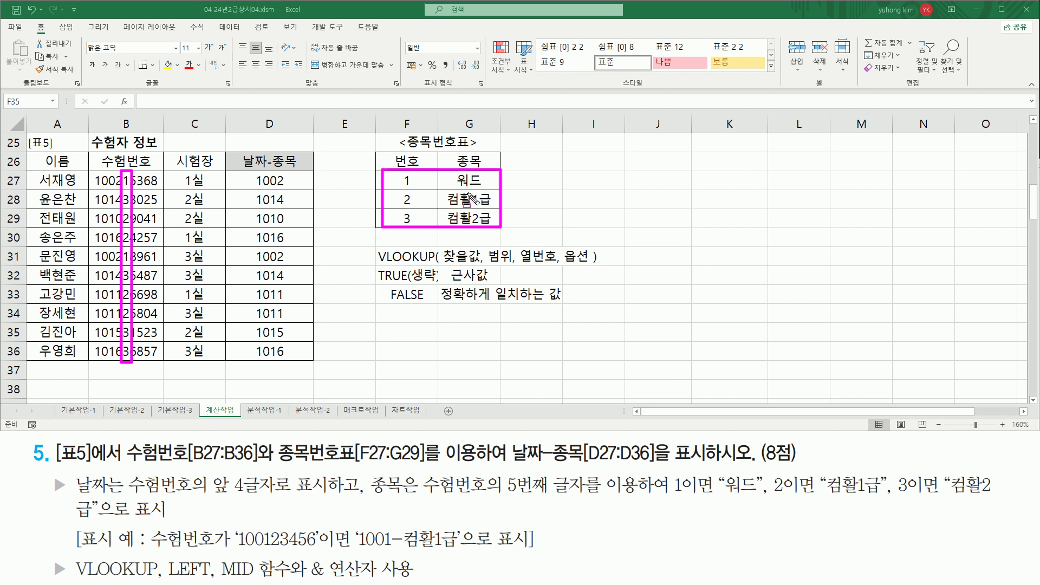
drag(468, 171, 468, 227)
drag(519, 262, 556, 264)
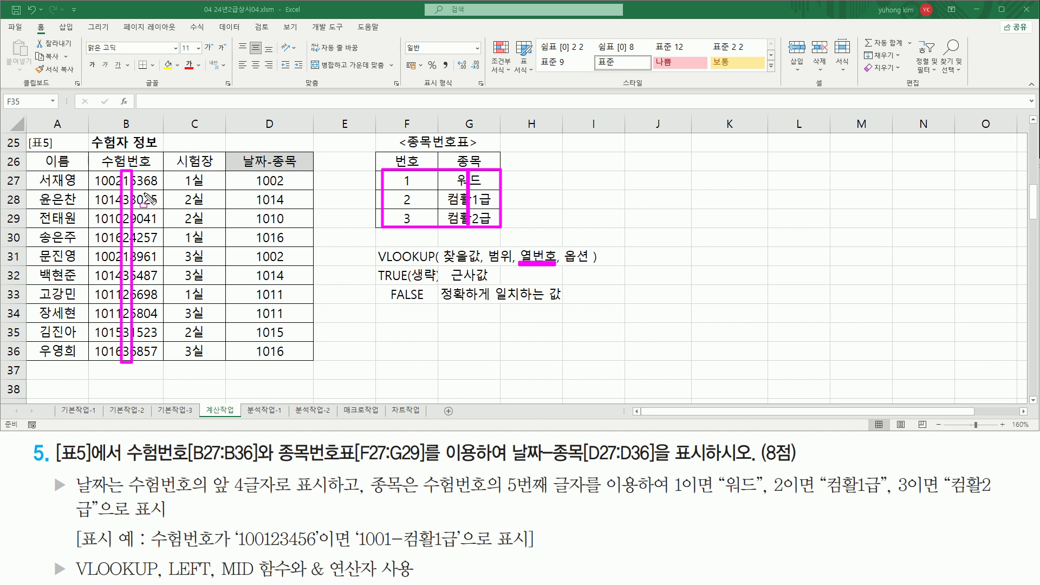
key(Escape)
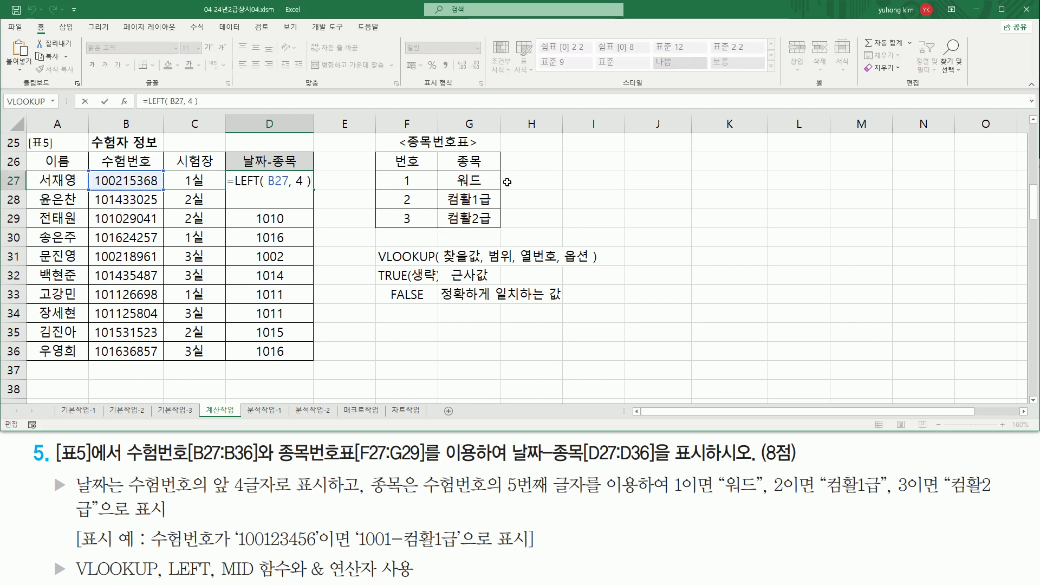
Cut LEFT( B27, 4 ) out of the formula in D27, leaving only the equals sign.
key(shift+Left)
key(shift+Left)
key(shift+Left)
key(shift+Left)
key(shift+Left)
key(shift+Left)
key(shift+Left)
key(shift+Left)
key(shift+Left)
key(shift+Left)
key(shift+Left)
key(shift+Left)
key(shift+Left)
key(shift+Left)
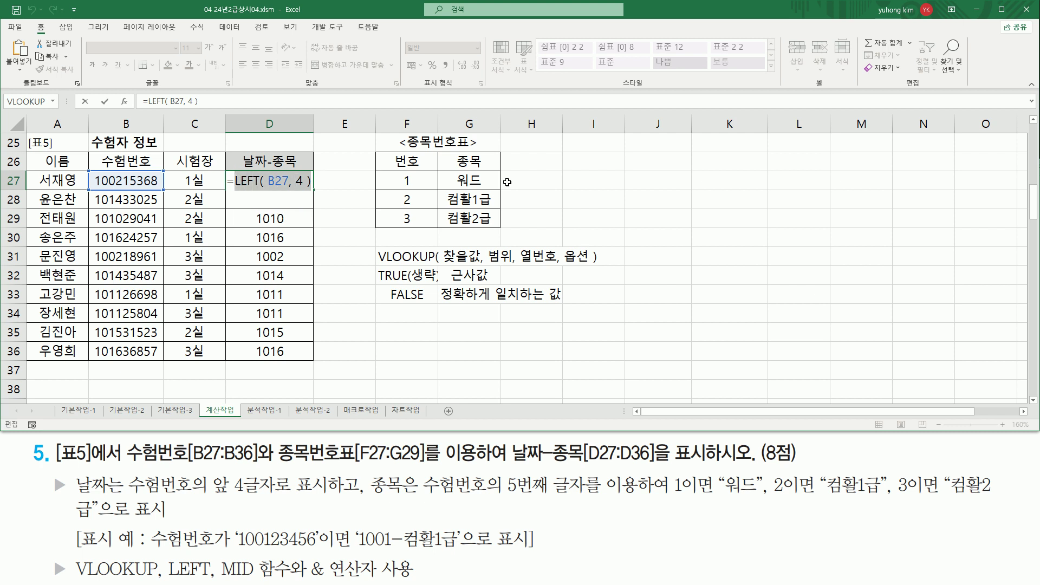
key(ctrl+x)
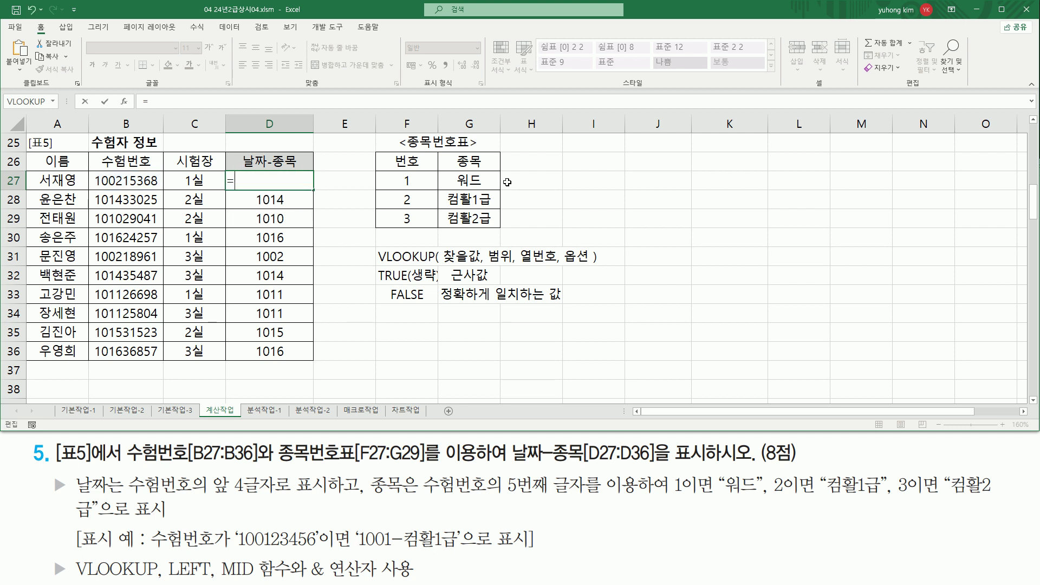
Complete the formula in D27 as =mid( B27, 5, 1 ) to extract the fifth character of the 수험번호.
text(mid)
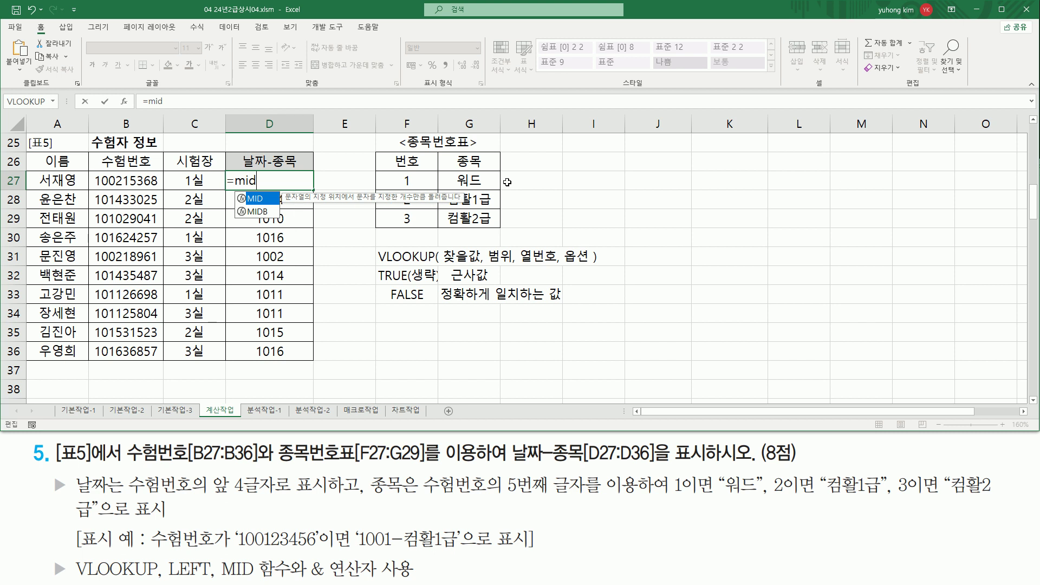
text(()
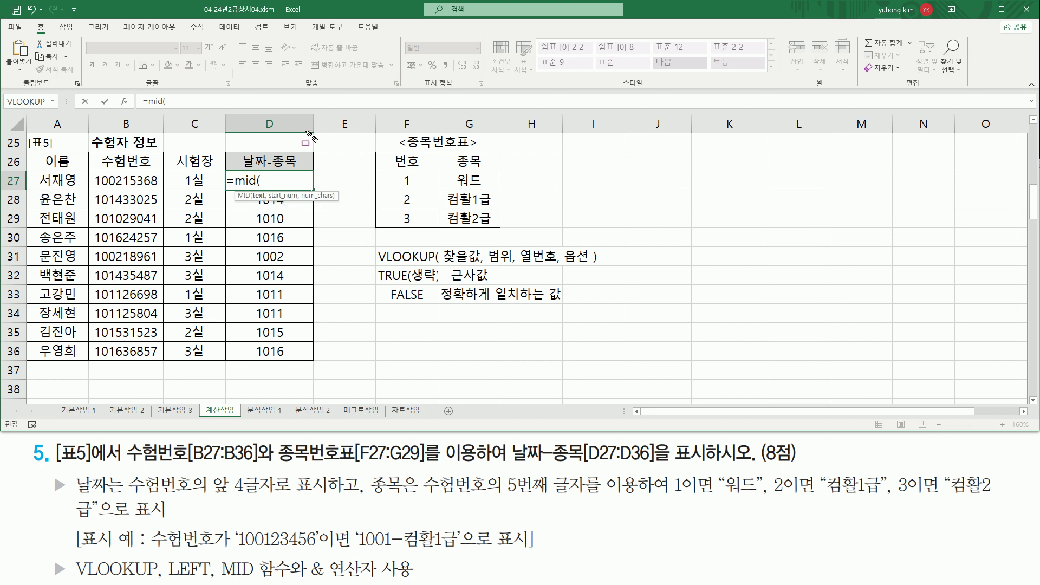
drag(122, 174, 131, 361)
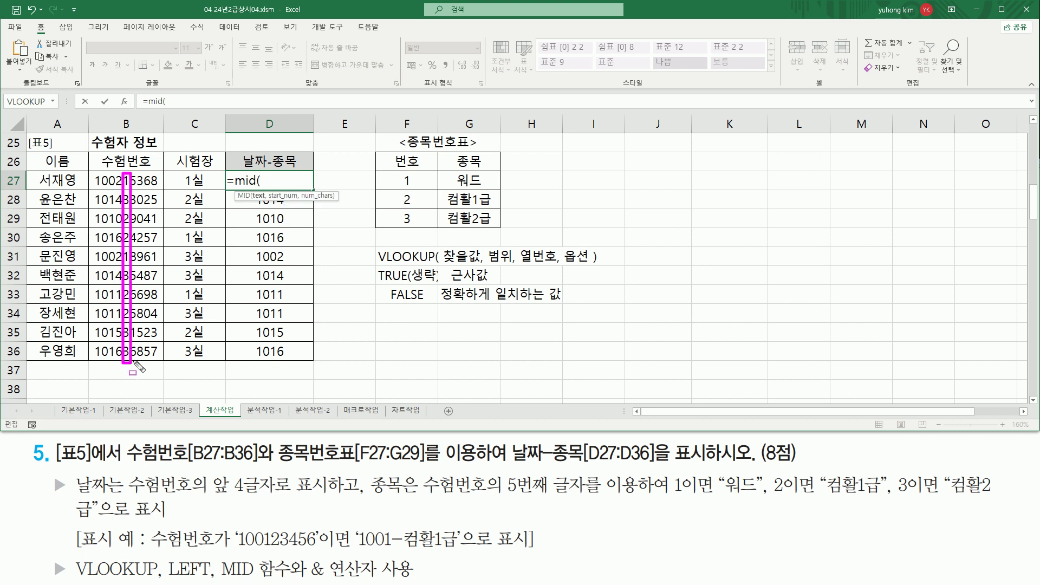
key(Escape)
click(122, 180)
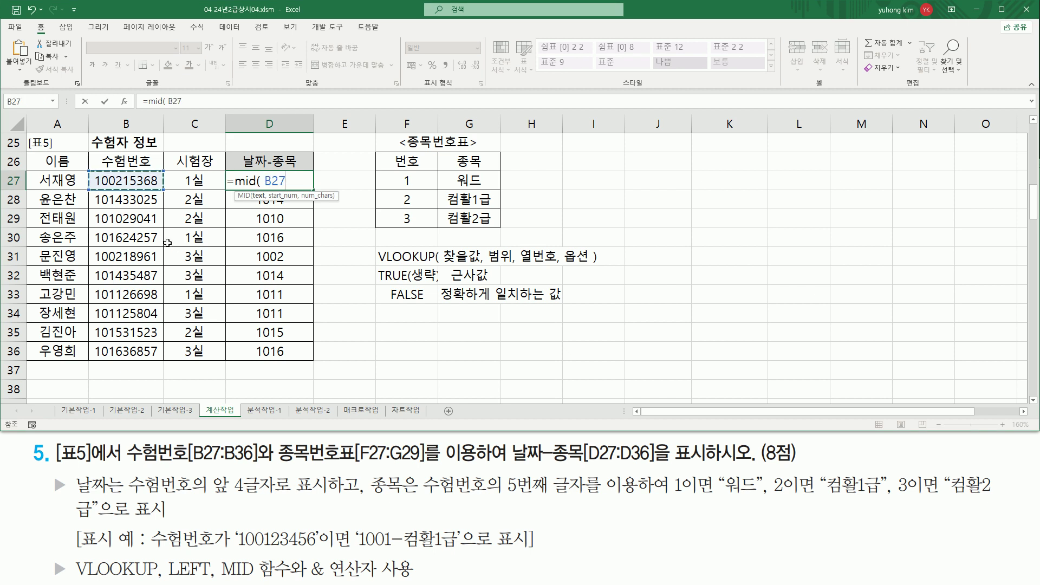
text(,)
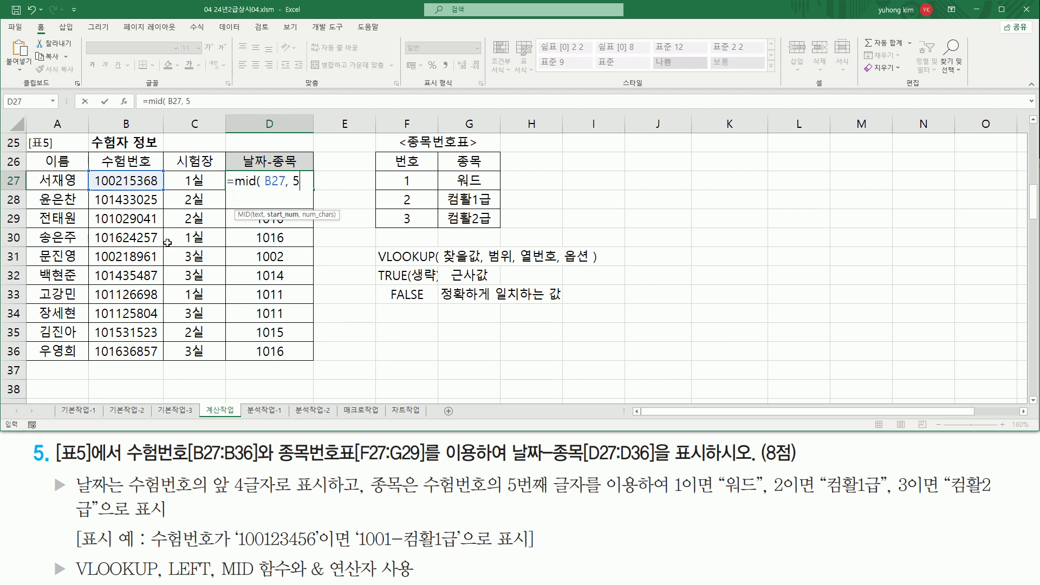
text( 5, 1)
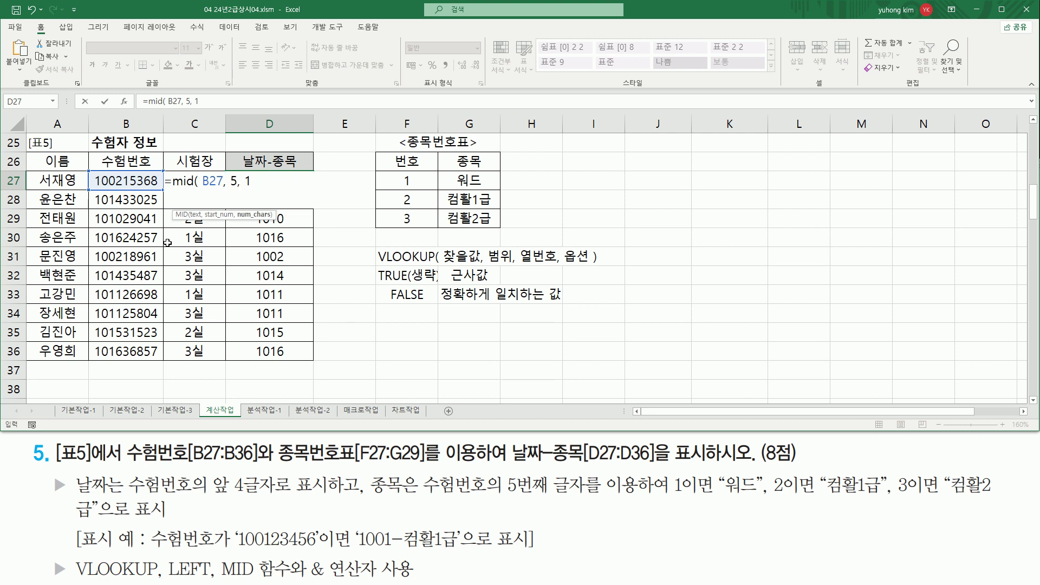
text( ))
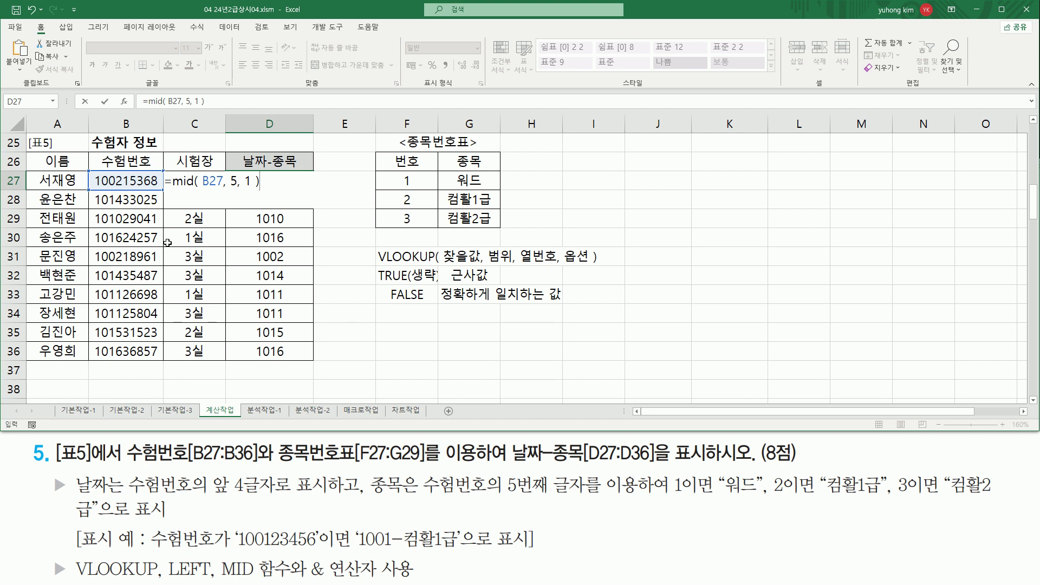
key(Return)
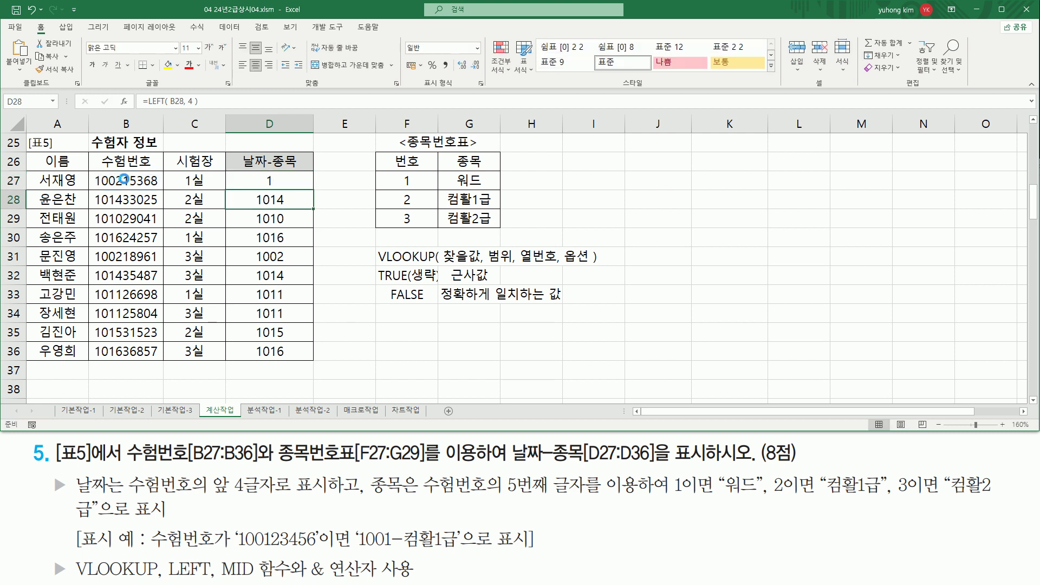
Check D27 against the fifth digit of B27 and fill the MID formula down through D36.
drag(119, 170, 130, 192)
key(Escape)
click(302, 180)
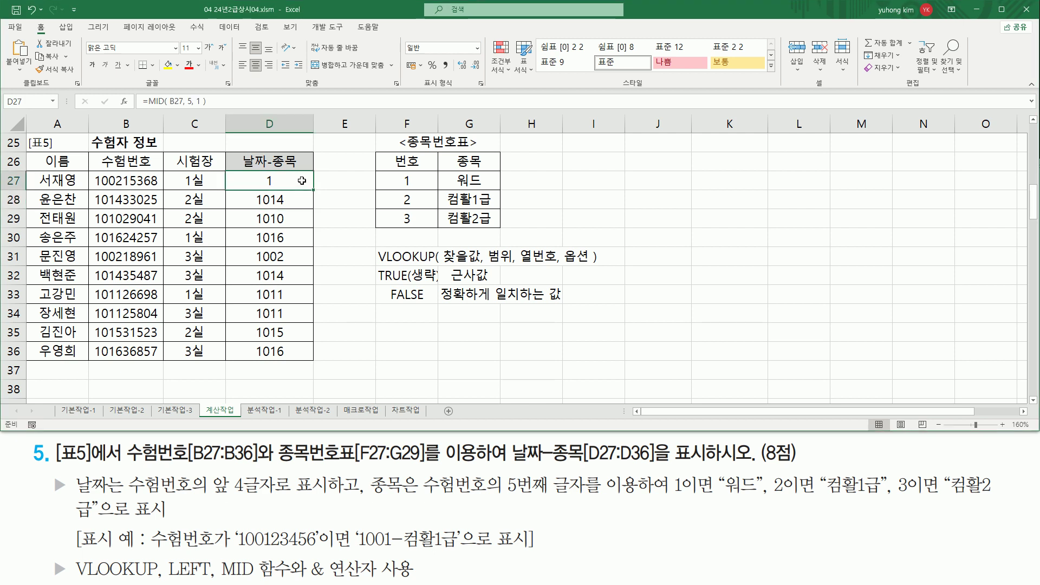
drag(314, 191, 311, 360)
Compare the MID results in D27:D36 with the fifth digits of 수험번호, focusing on D27 as the lookup value.
mouse_move(117, 169)
mouse_down()
mouse_move(139, 298)
mouse_move(134, 362)
mouse_up()
mouse_move(264, 171)
mouse_down()
mouse_move(276, 187)
mouse_move(278, 361)
mouse_up()
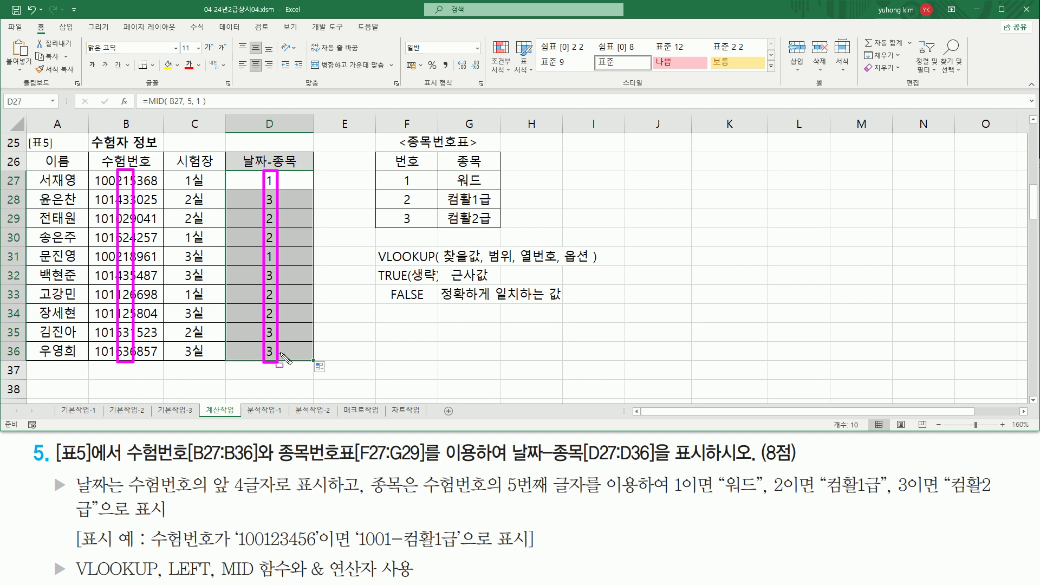
key(Escape)
drag(258, 168, 283, 189)
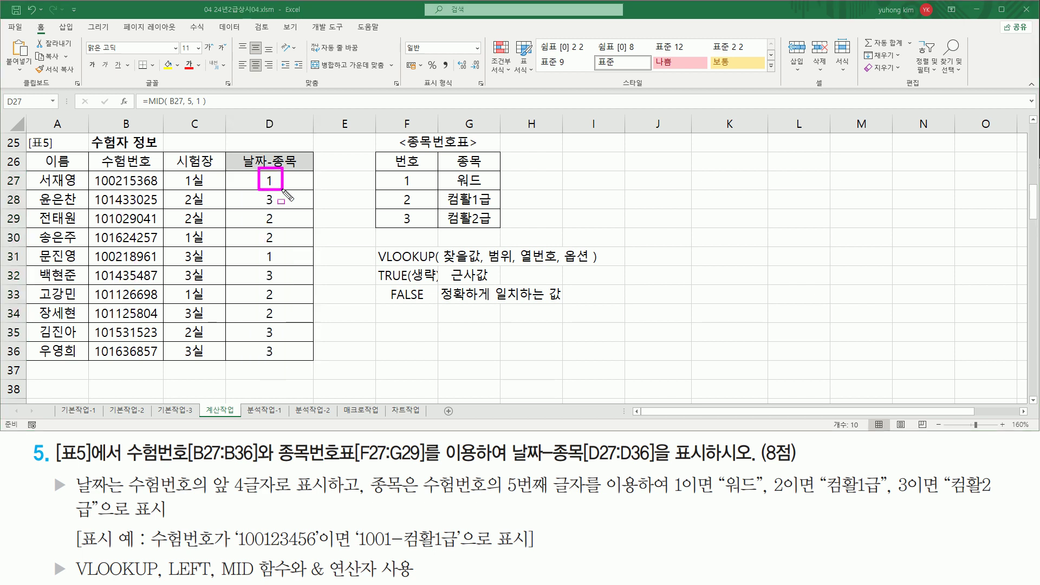
Wrap the MID formula in D27 in VLOOKUP so that MID( B27, 5, 1 ) becomes the lookup value.
drag(452, 170, 497, 232)
key(Escape)
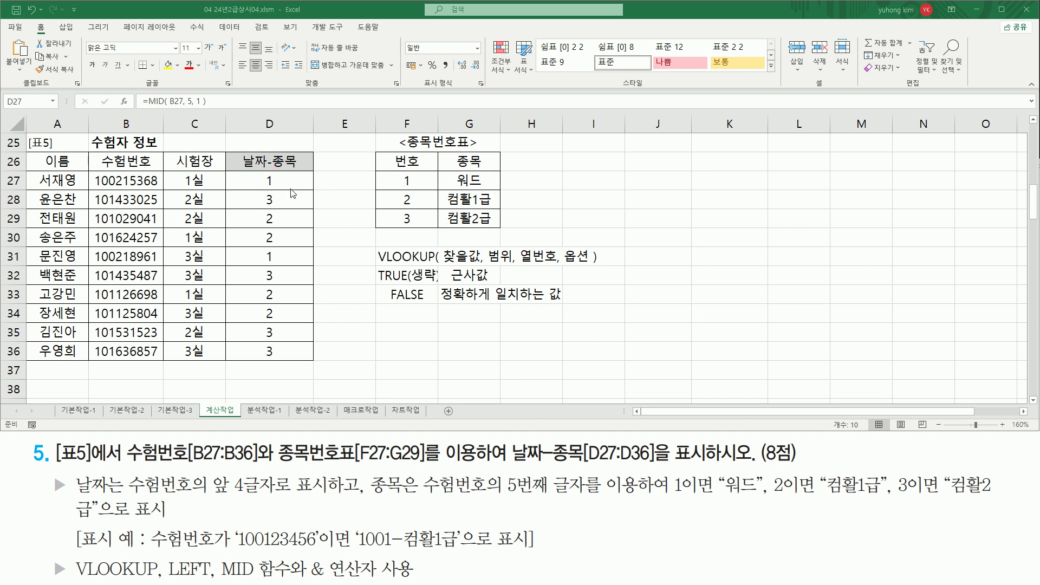
click(277, 183)
double_click(278, 183)
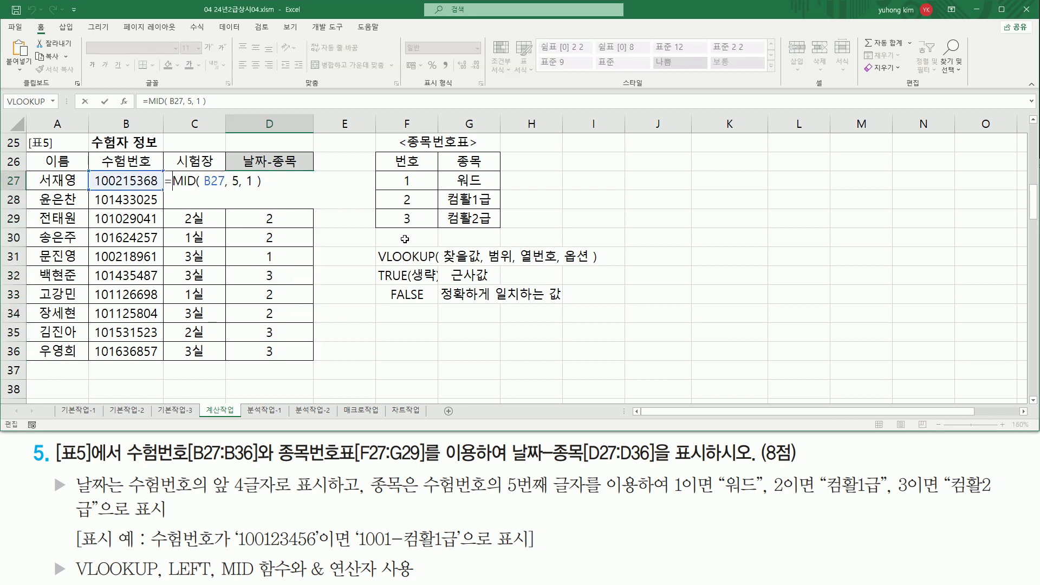
text(vloo)
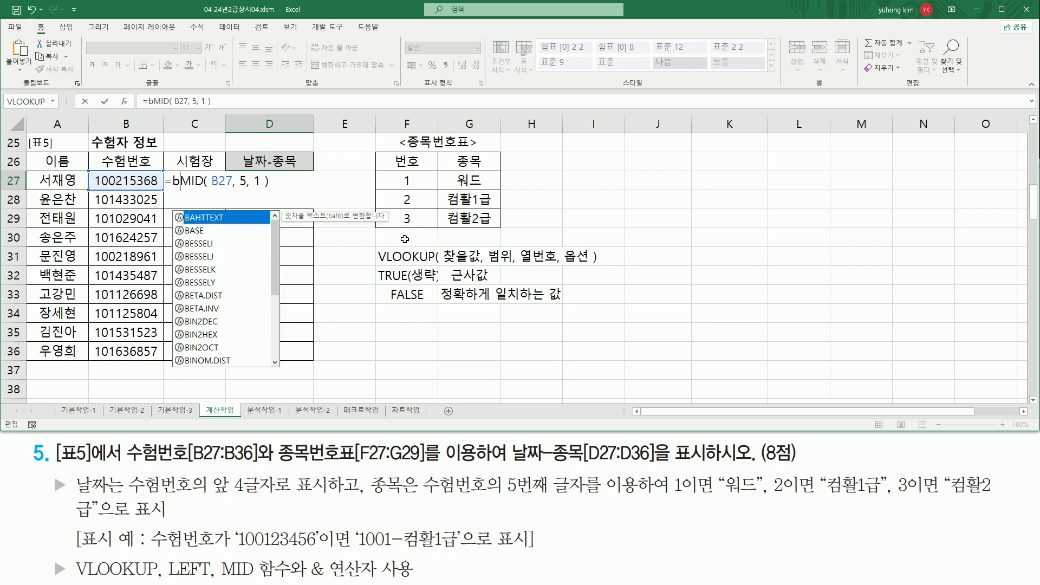
key(Tab)
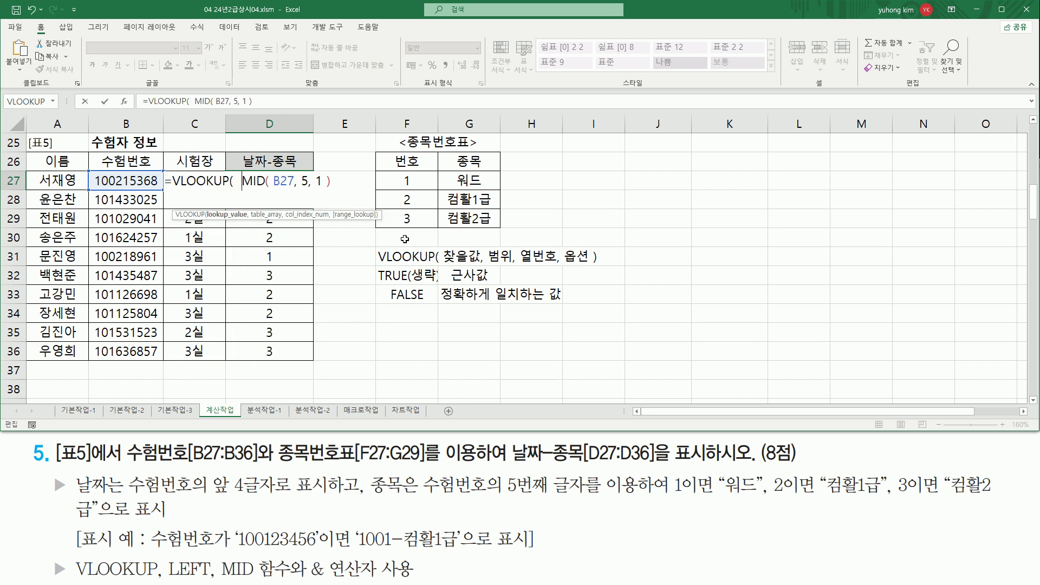
key(shift+End)
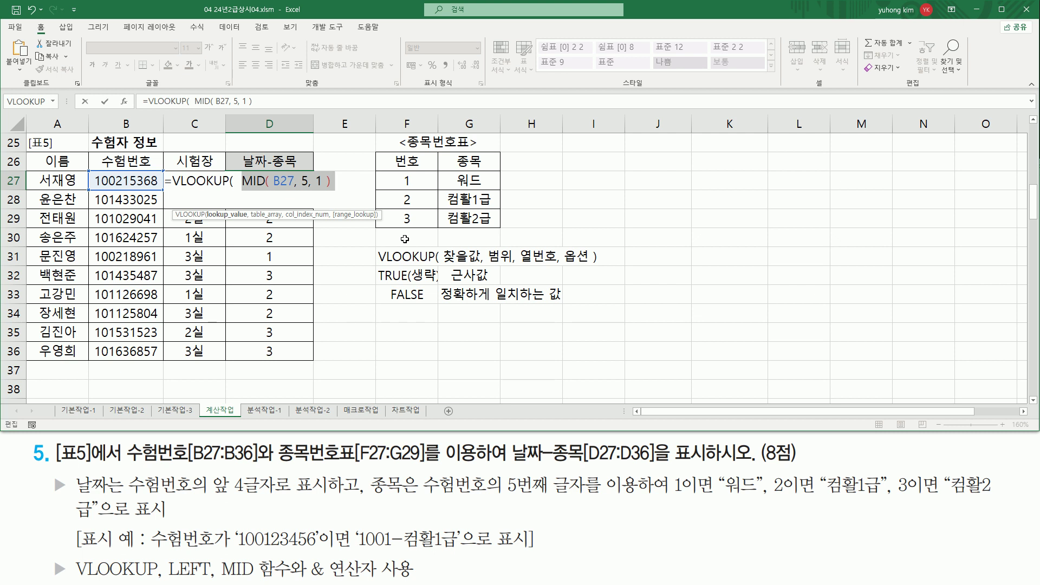
key(End)
text(,)
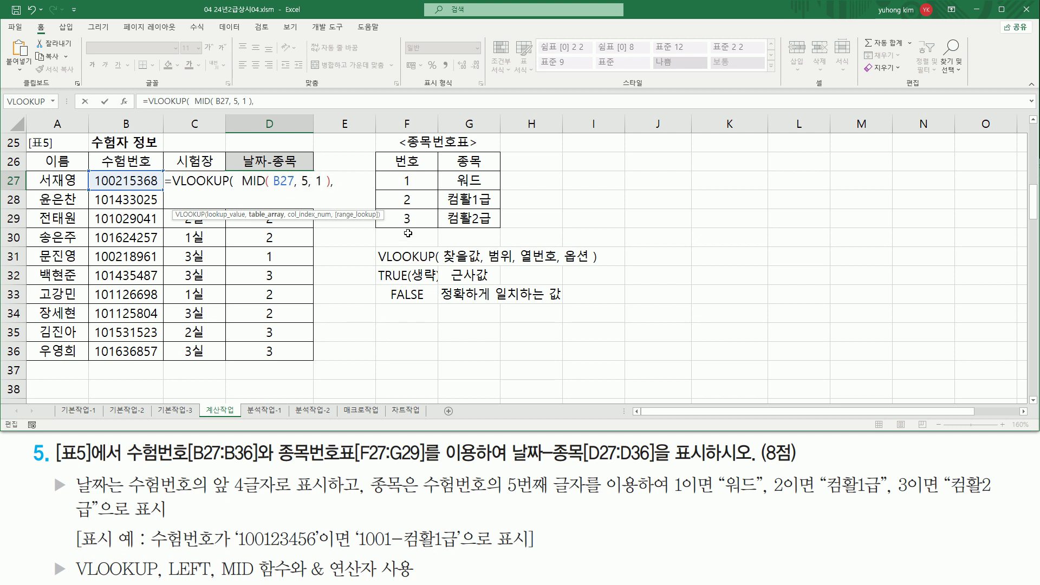
Complete D27's VLOOKUP with the range F27:G29, column number 2 and the option false.
drag(411, 179, 447, 227)
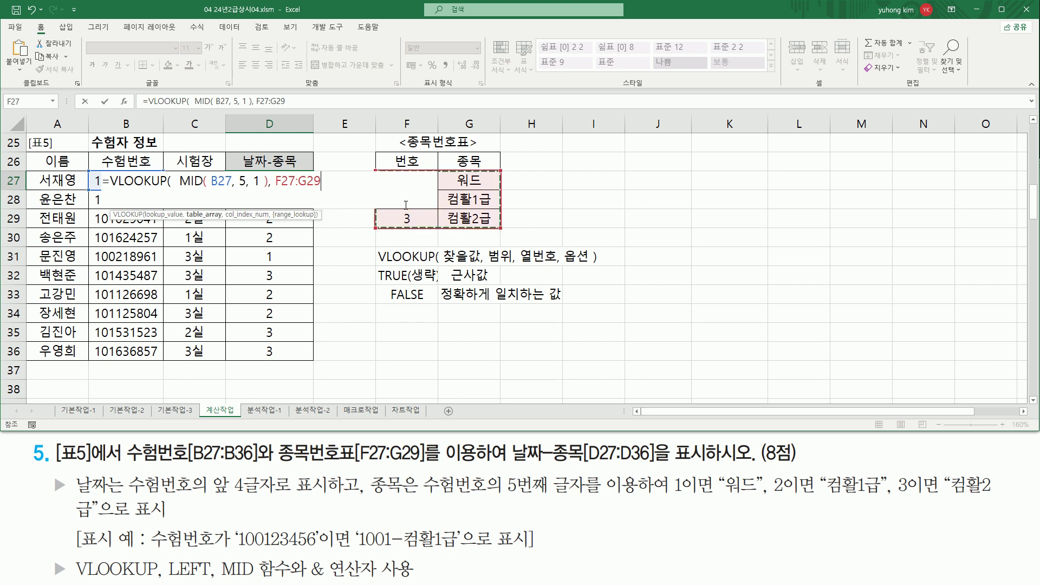
text(,)
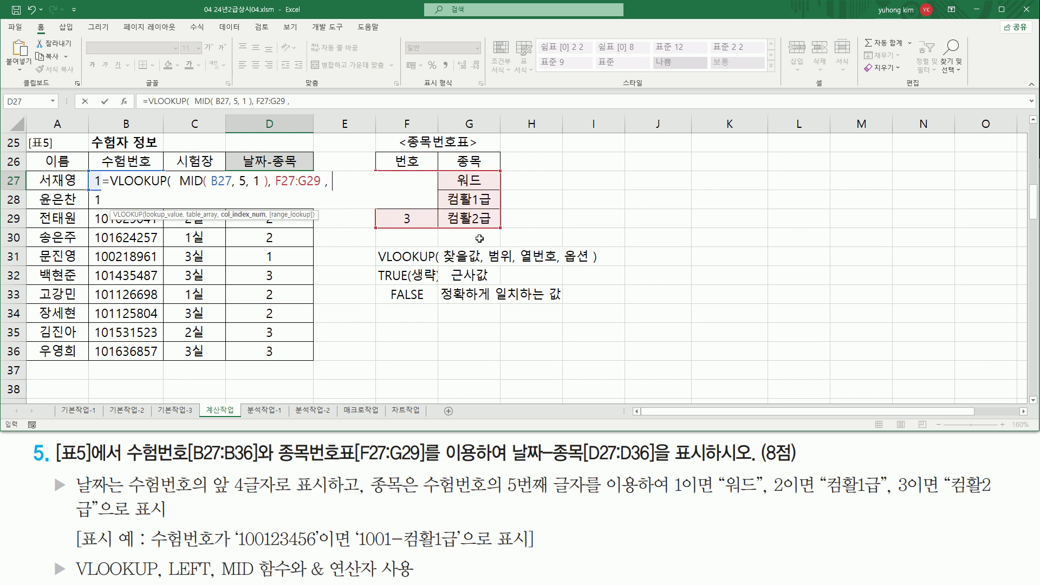
mouse_move(379, 171)
mouse_down()
mouse_move(387, 196)
mouse_move(492, 224)
mouse_up()
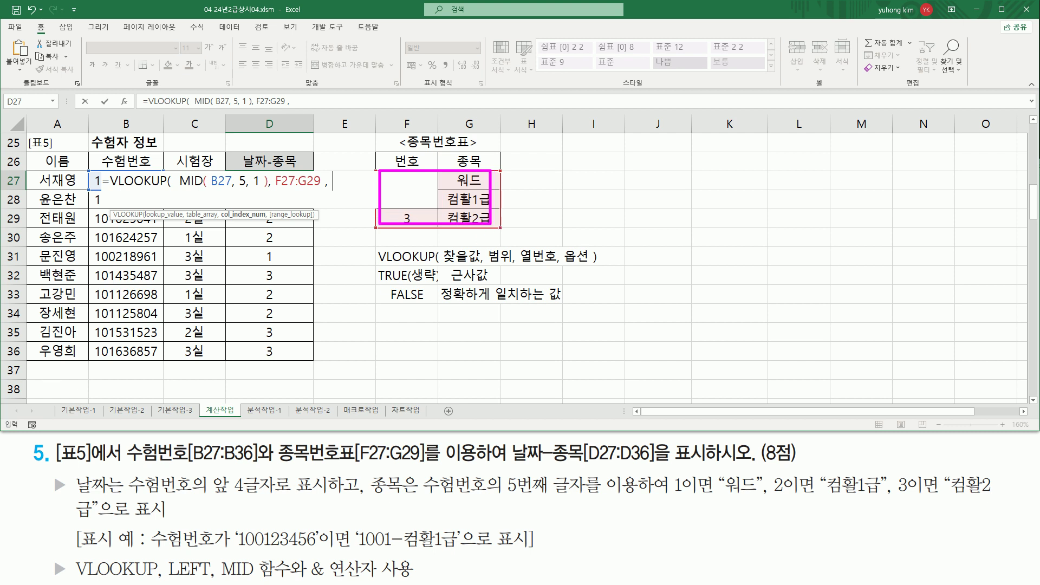
mouse_move(405, 141)
mouse_down()
mouse_move(388, 159)
mouse_move(453, 156)
mouse_move(441, 159)
mouse_up()
key(Escape)
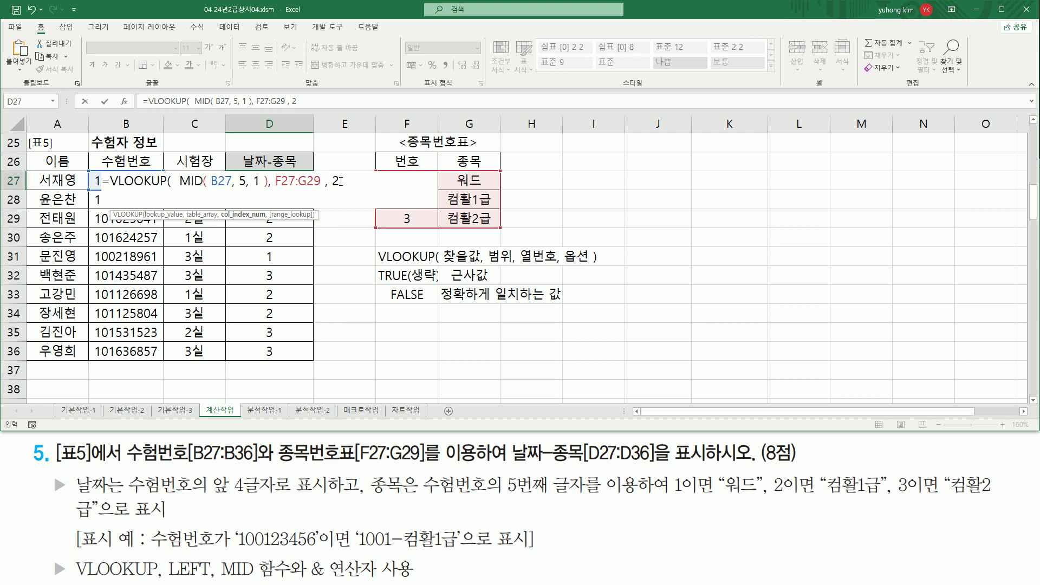
text(, fa)
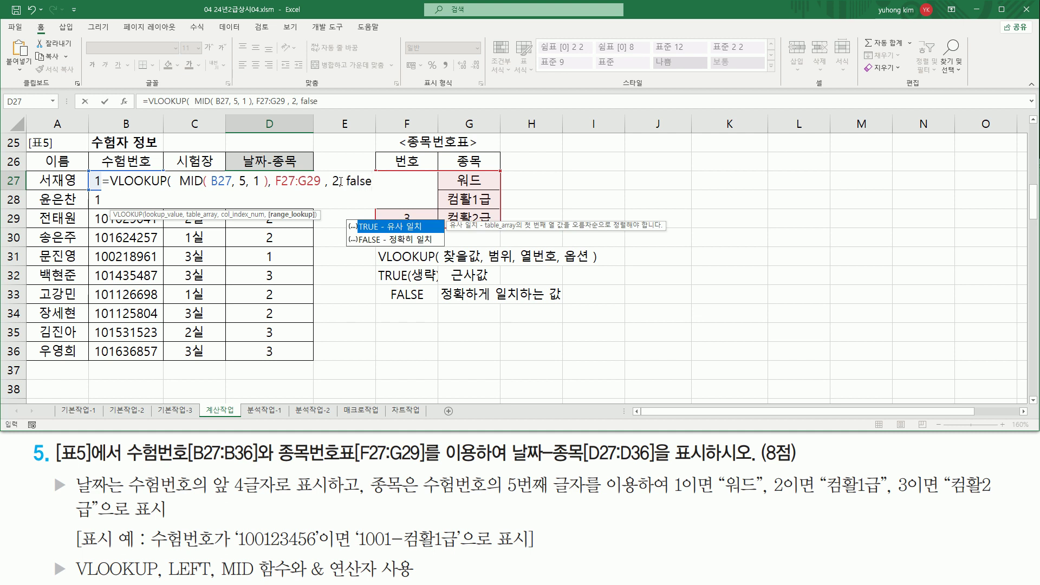
text(lse)
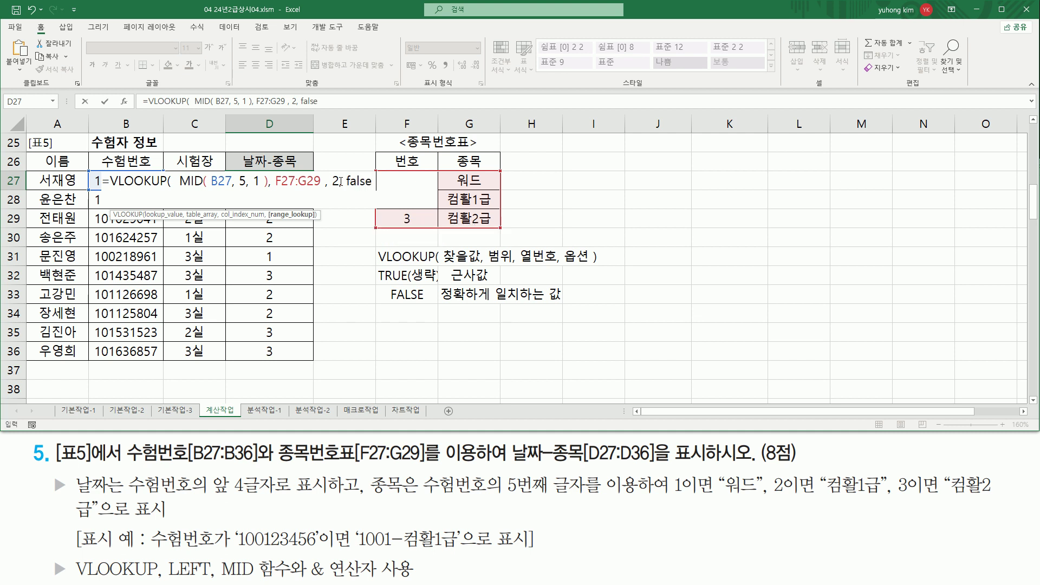
text( ))
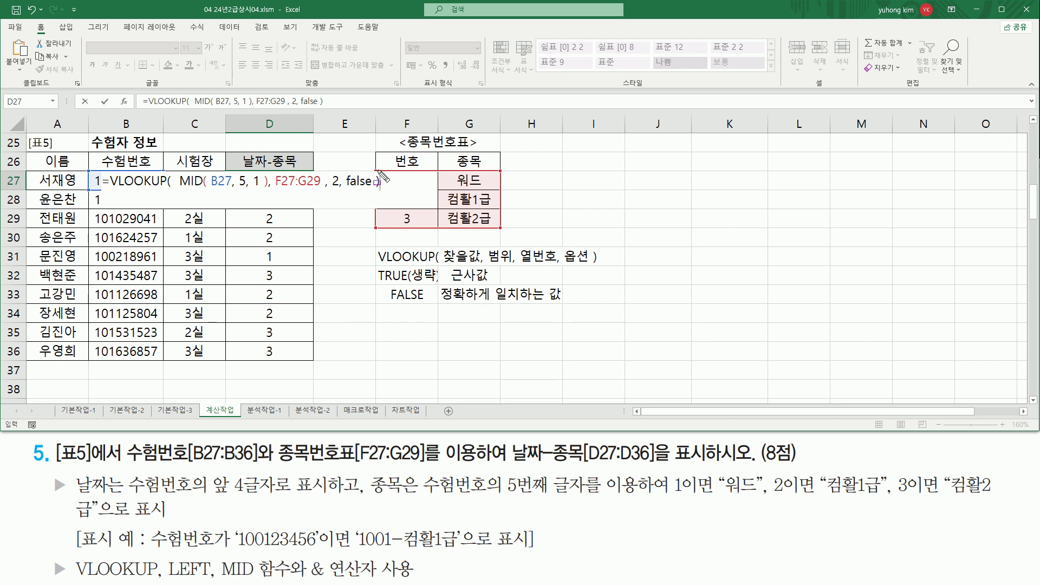
Make the VLOOKUP range in D27 absolute as $F$27:$G$29 and enter the formula.
drag(486, 263, 518, 263)
drag(378, 172, 497, 224)
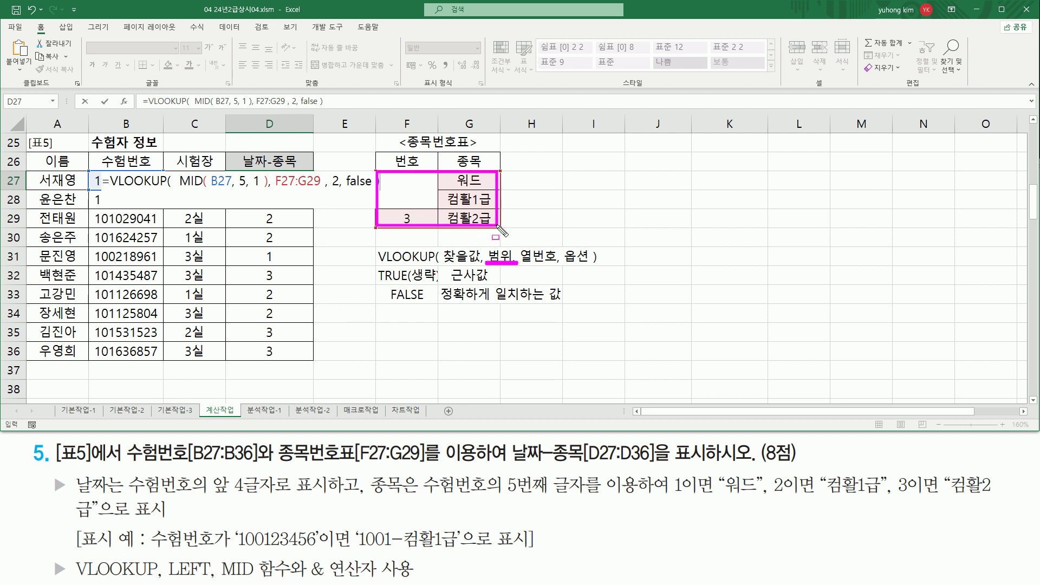
mouse_move(260, 213)
mouse_down()
mouse_move(282, 221)
mouse_move(281, 355)
mouse_up()
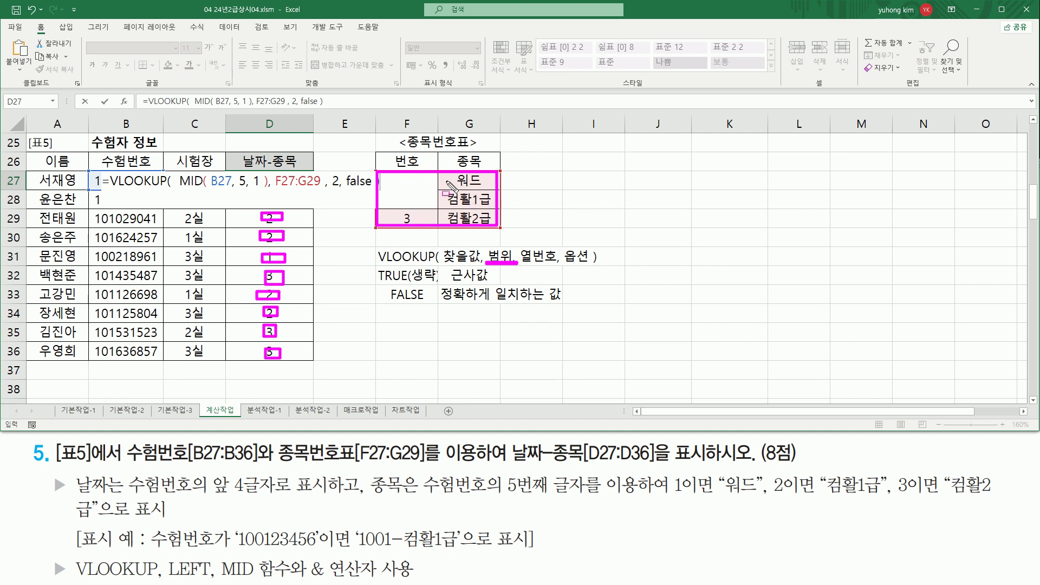
key(Escape)
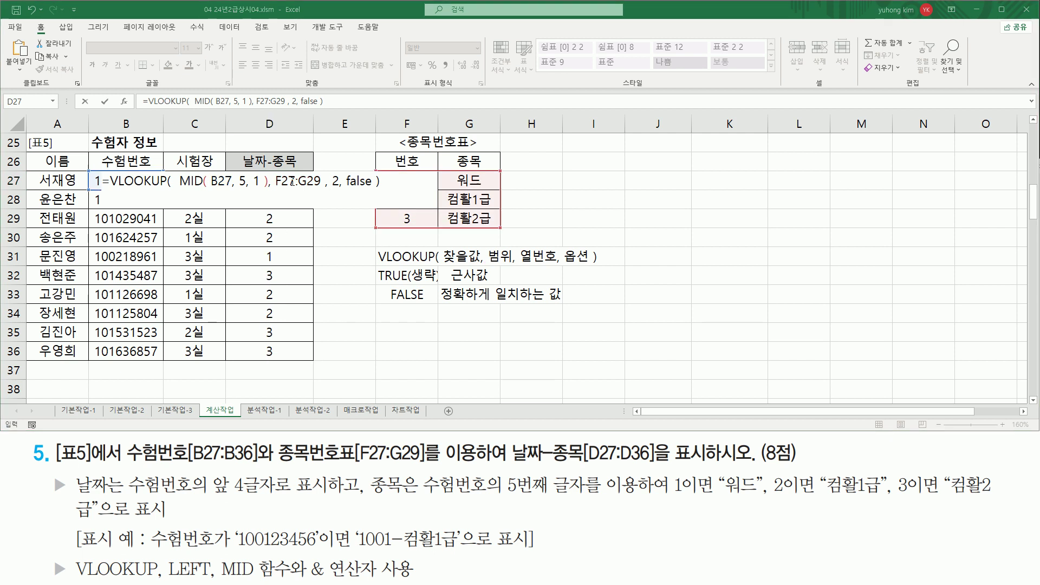
drag(282, 181, 307, 181)
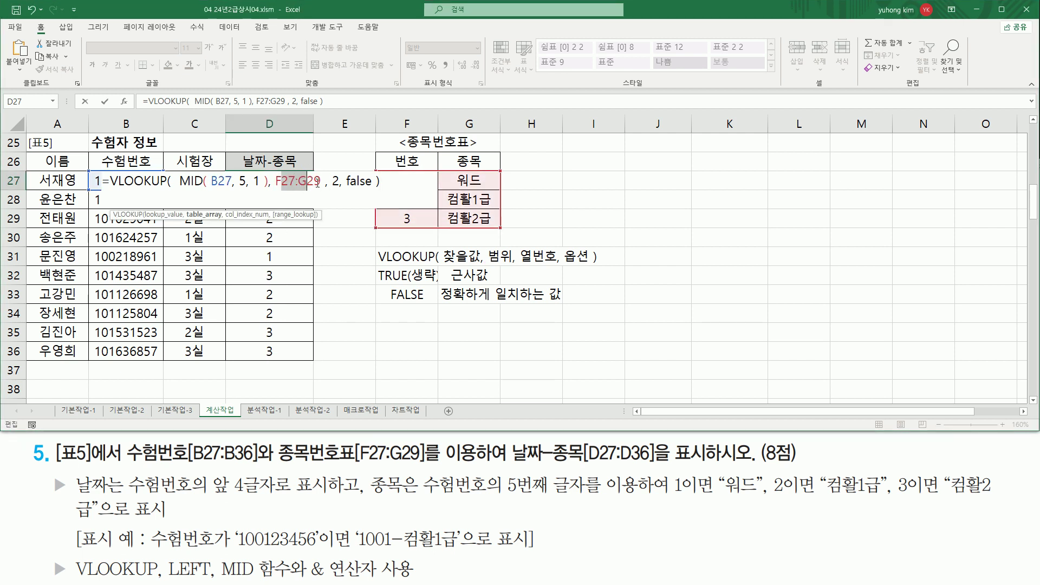
key(F4)
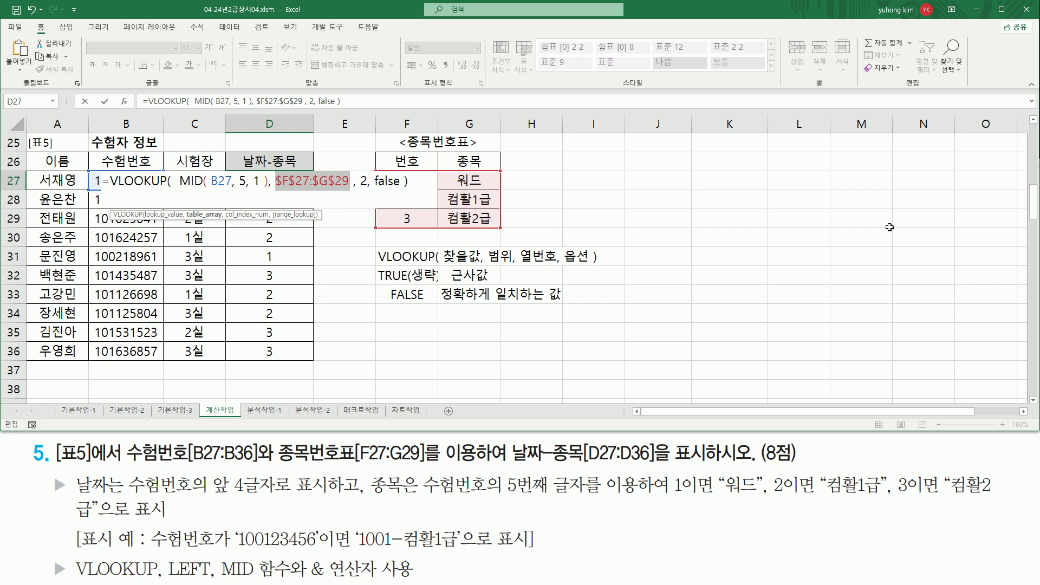
key(Return)
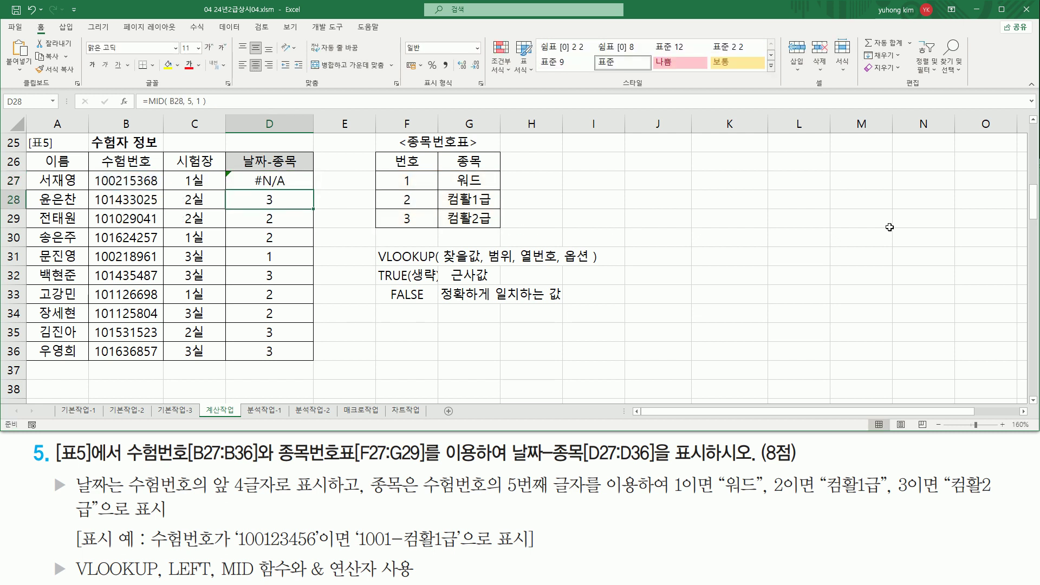
Check D27's result against the fifth digit of B27 and the matching row in the 종목번호표.
click(291, 183)
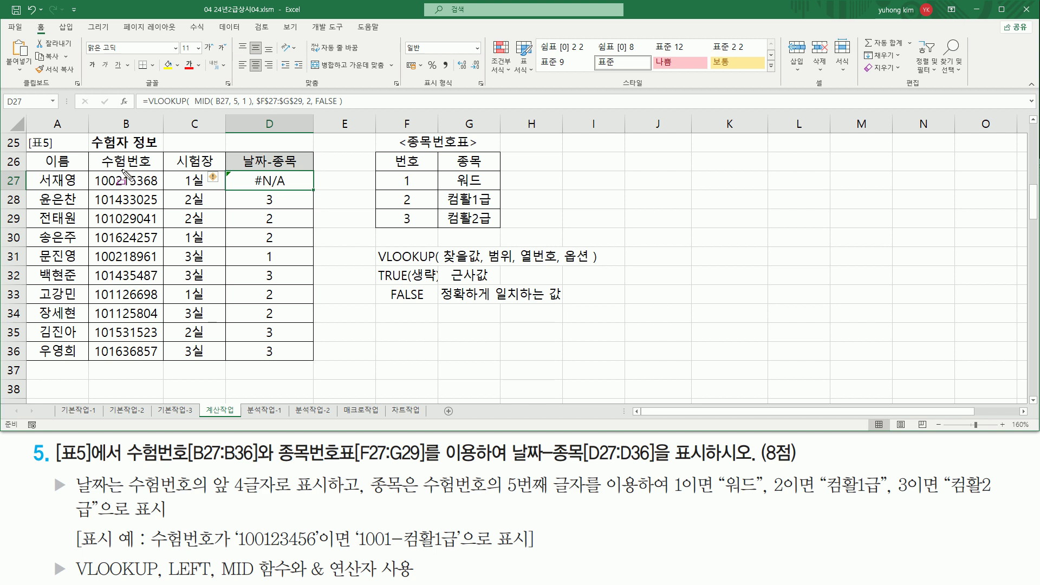
drag(120, 168, 130, 189)
mouse_move(377, 169)
mouse_down()
mouse_move(504, 241)
mouse_move(502, 229)
mouse_up()
drag(398, 186, 497, 188)
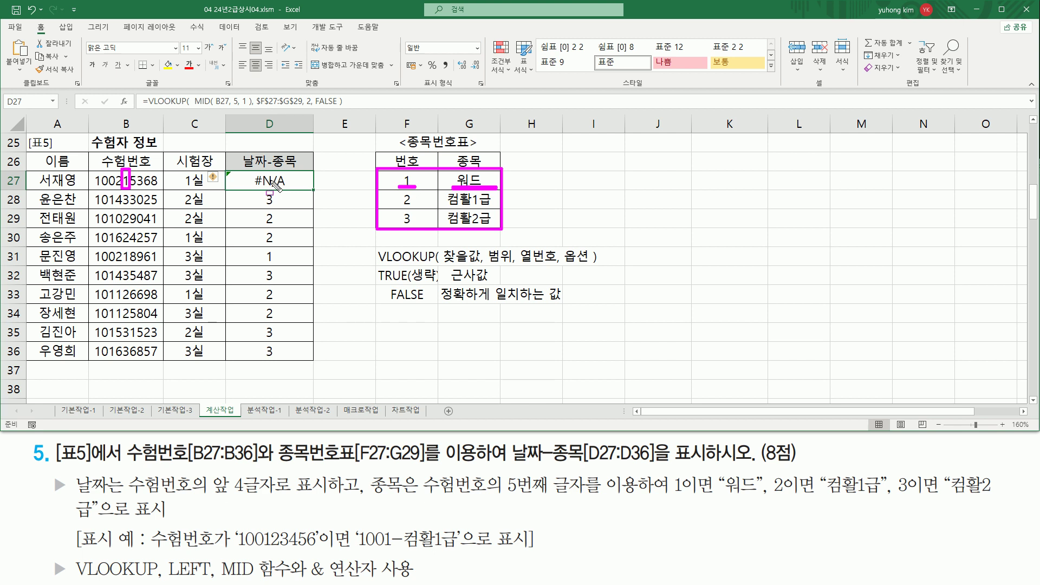
key(Escape)
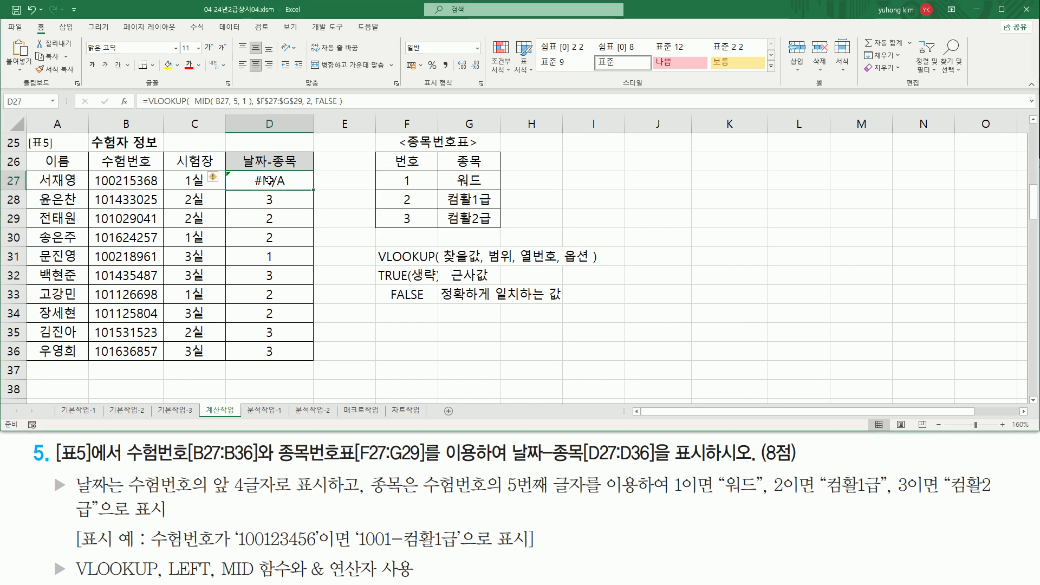
Compare each VLOOKUP argument in D27 with the 찾을값, 범위, 열번호, 옵션 syntax note.
double_click(270, 182)
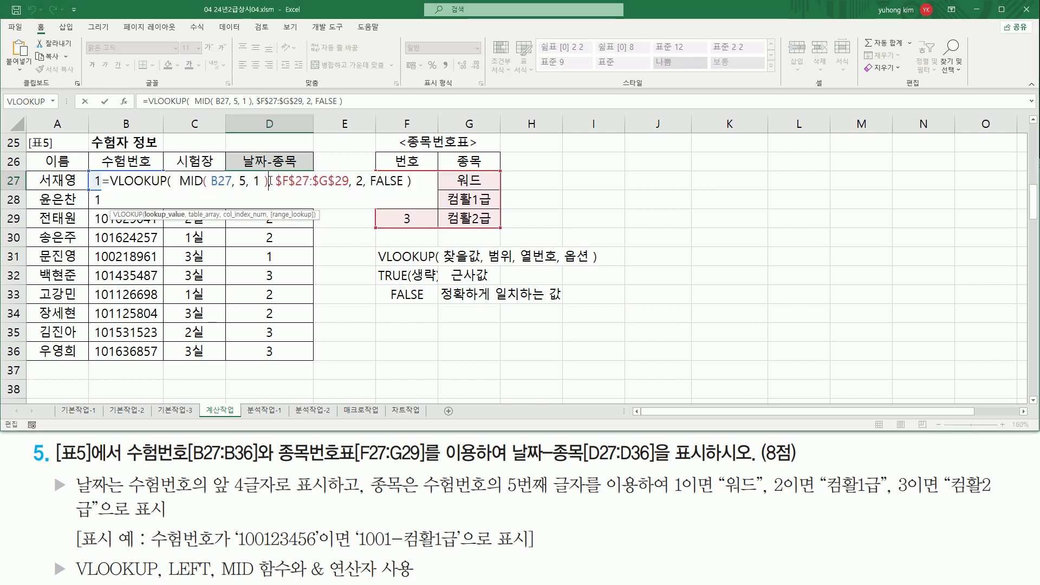
click(416, 181)
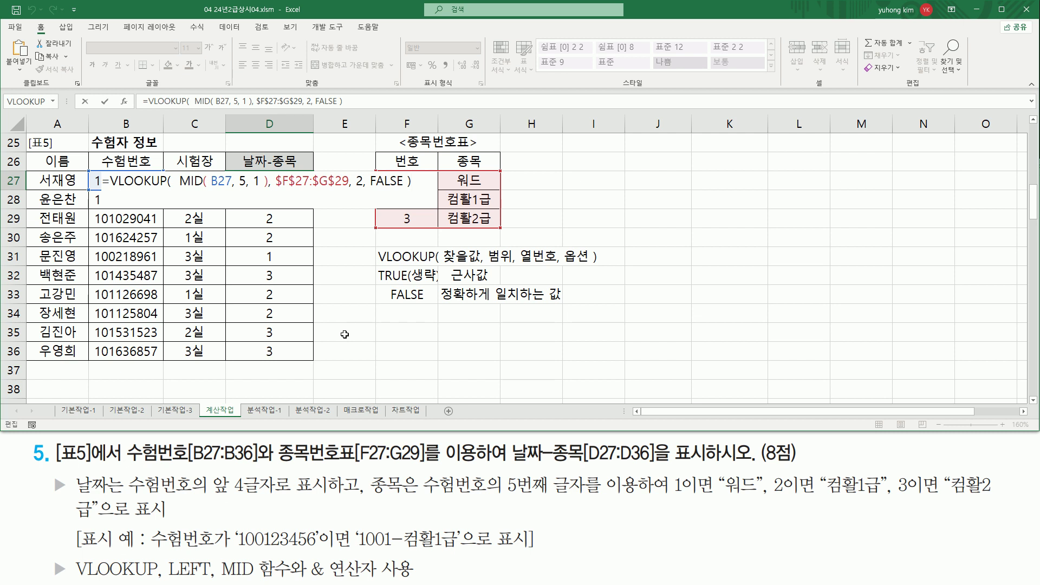
drag(177, 188, 267, 185)
drag(443, 264, 478, 263)
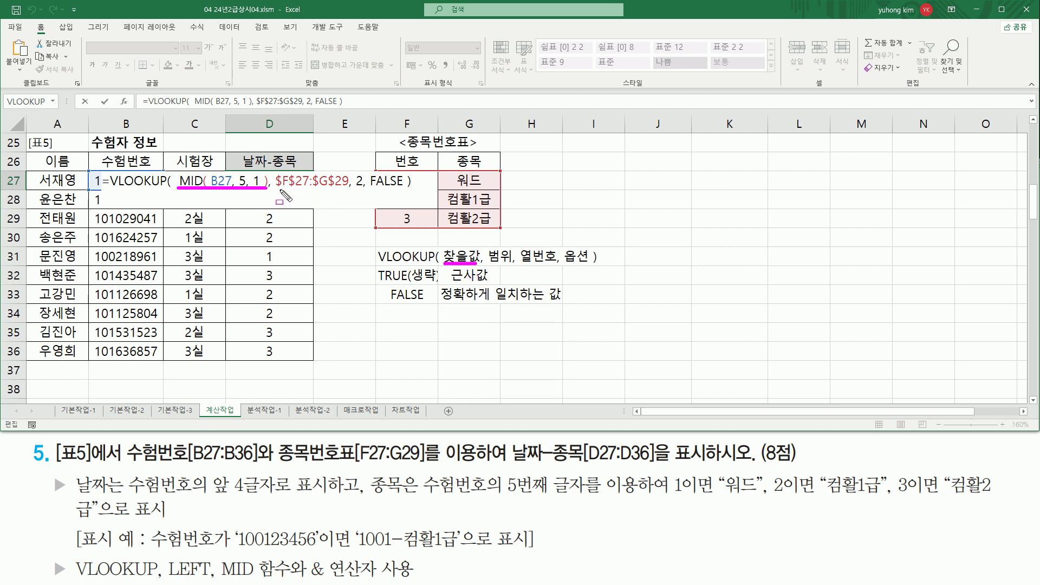
mouse_move(272, 189)
mouse_down()
mouse_move(349, 189)
mouse_move(348, 172)
mouse_up()
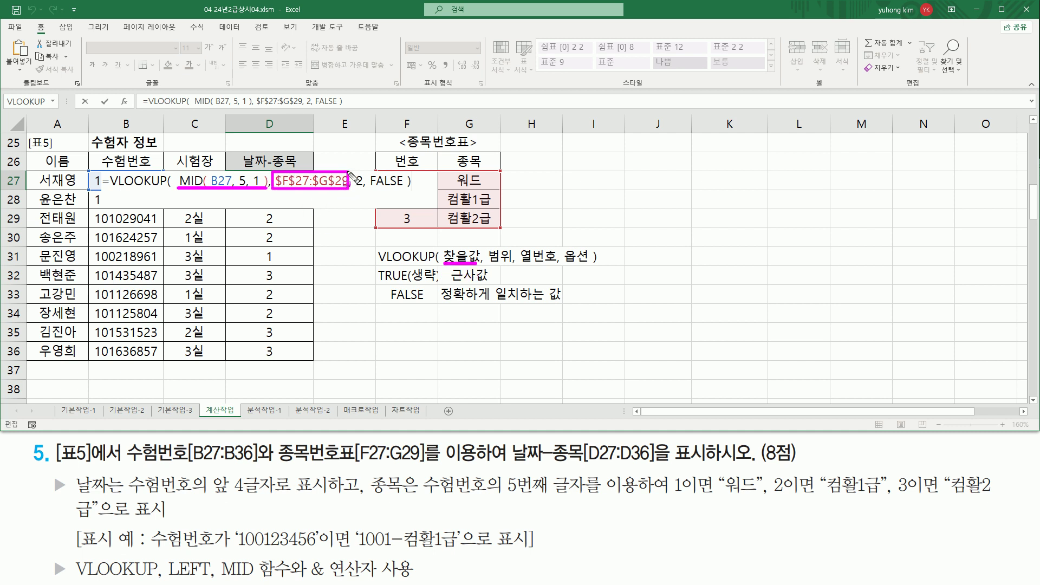
drag(485, 264, 509, 264)
mouse_move(354, 169)
mouse_down()
mouse_move(354, 192)
mouse_move(364, 169)
mouse_up()
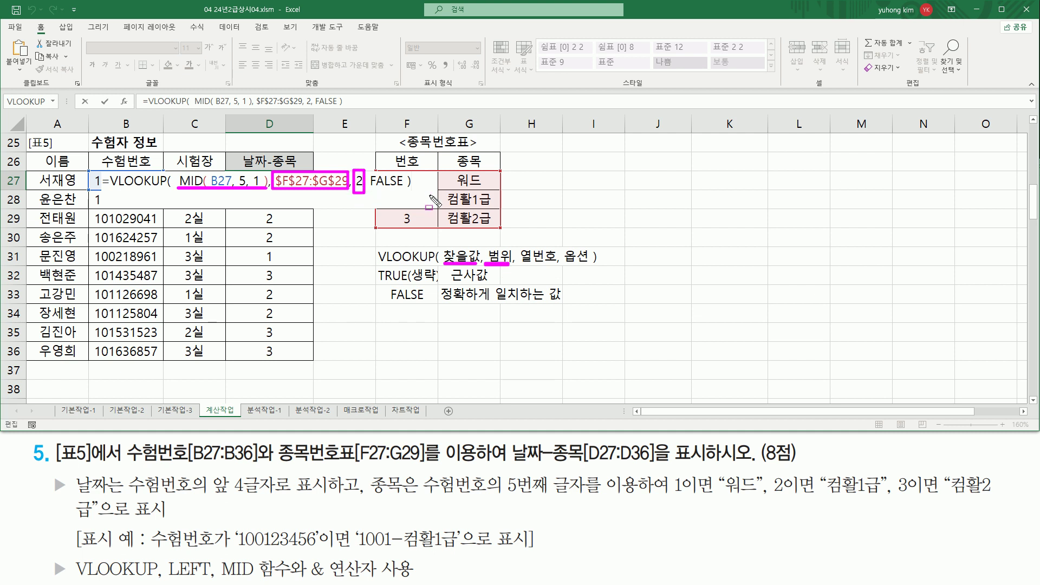
drag(520, 264, 556, 264)
drag(372, 187, 401, 188)
drag(566, 264, 590, 265)
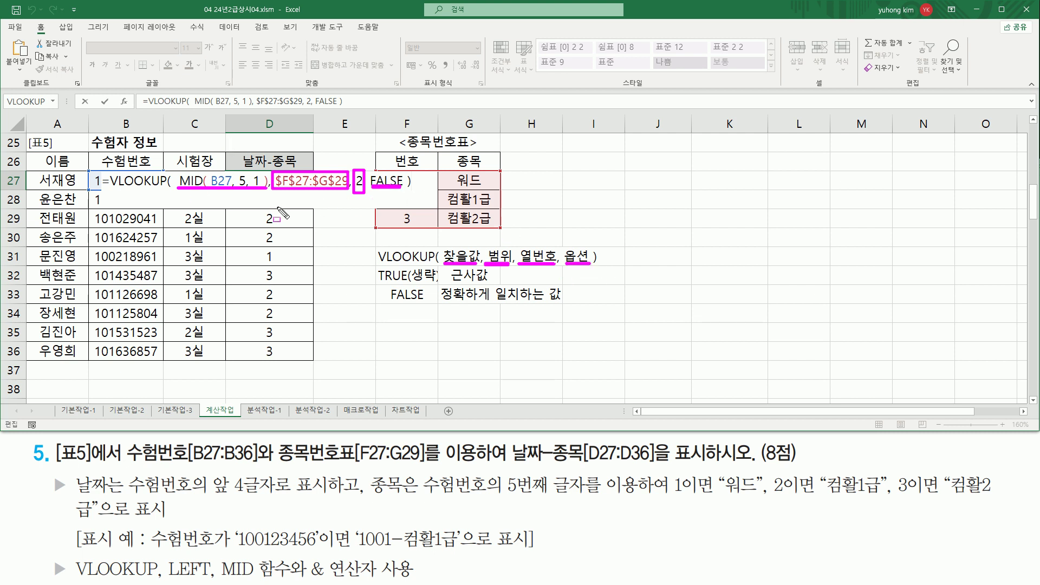
key(Escape)
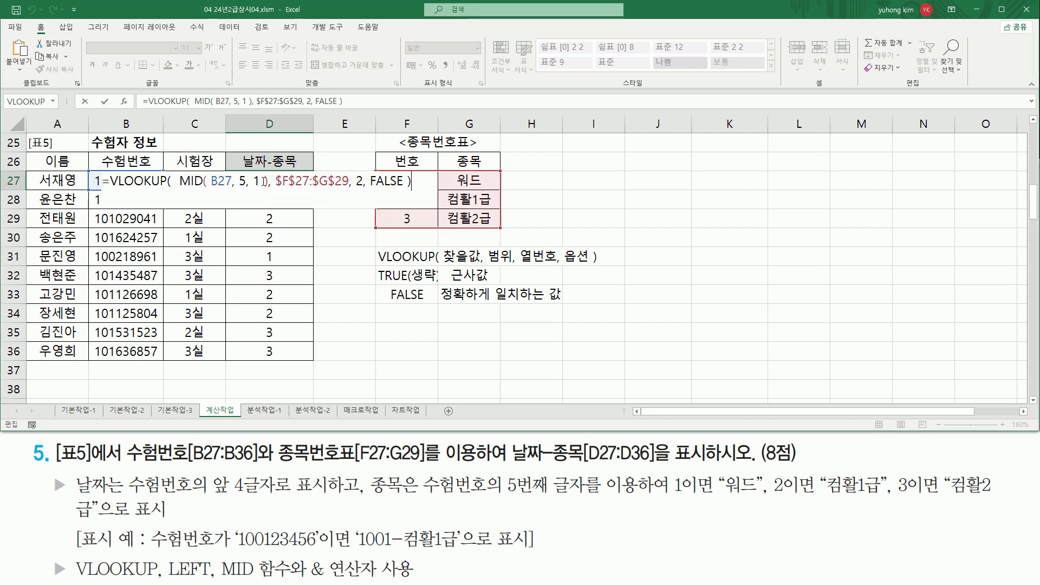
Examine the MID( B27, 5, 1 ) lookup value inside D27's VLOOKUP formula and leave the cell.
click(268, 183)
key(ctrl+2)
drag(178, 187, 266, 188)
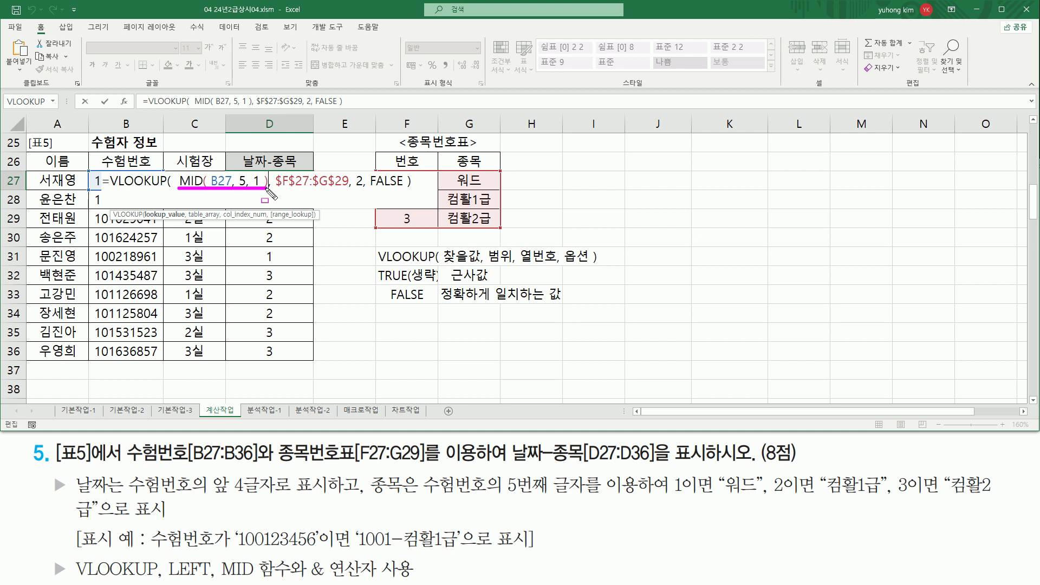
key(Escape)
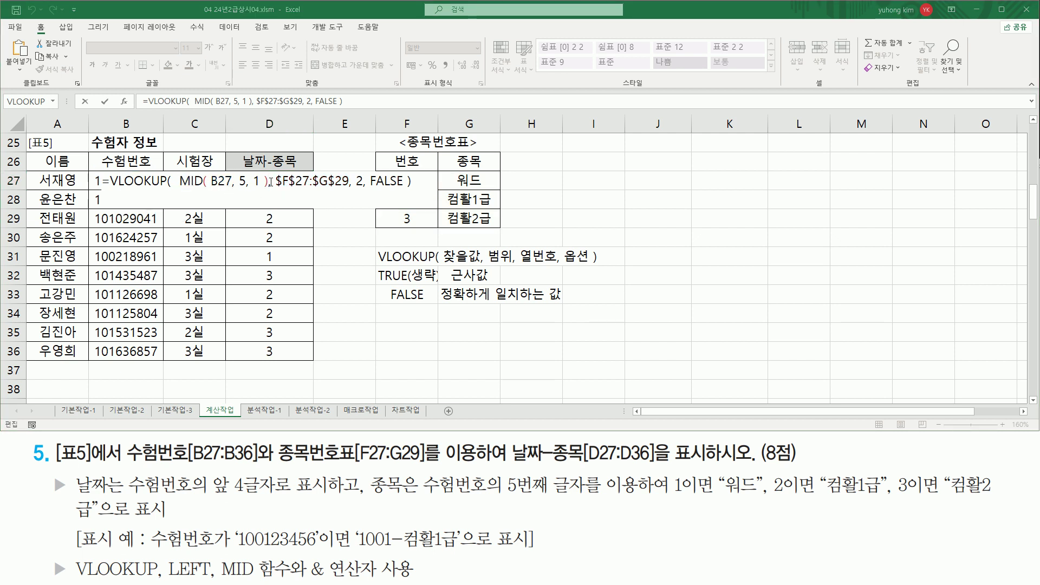
click(270, 181)
key(Return)
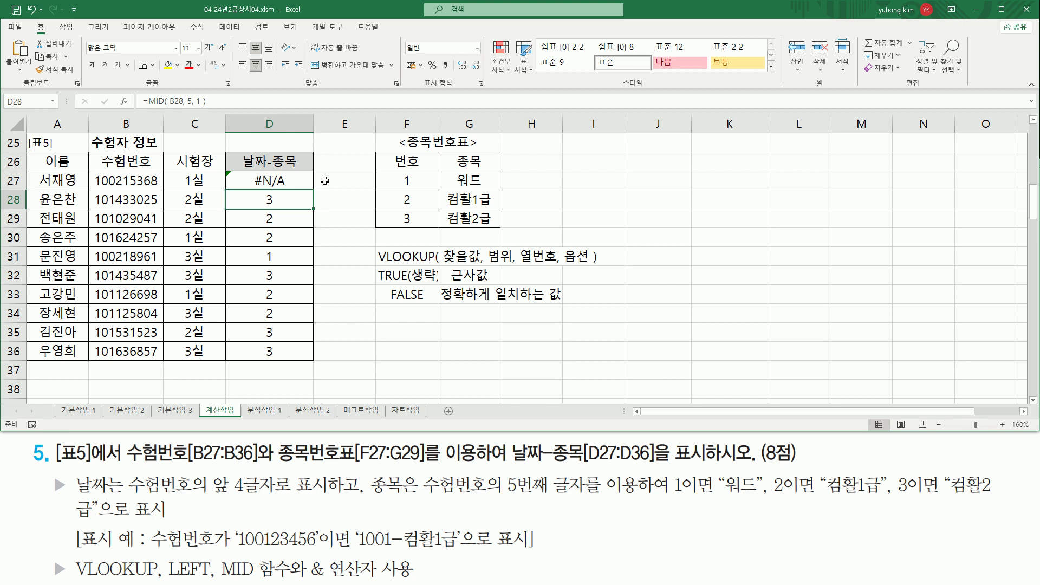
Compare the fifth character of B27 with the 번호 values in F27:F29 to find why D27's lookup does not match.
drag(119, 170, 132, 189)
key(Escape)
click(409, 181)
click(407, 199)
click(407, 218)
key(ctrl+2)
mouse_move(382, 172)
mouse_down()
mouse_move(419, 218)
mouse_move(494, 229)
mouse_up()
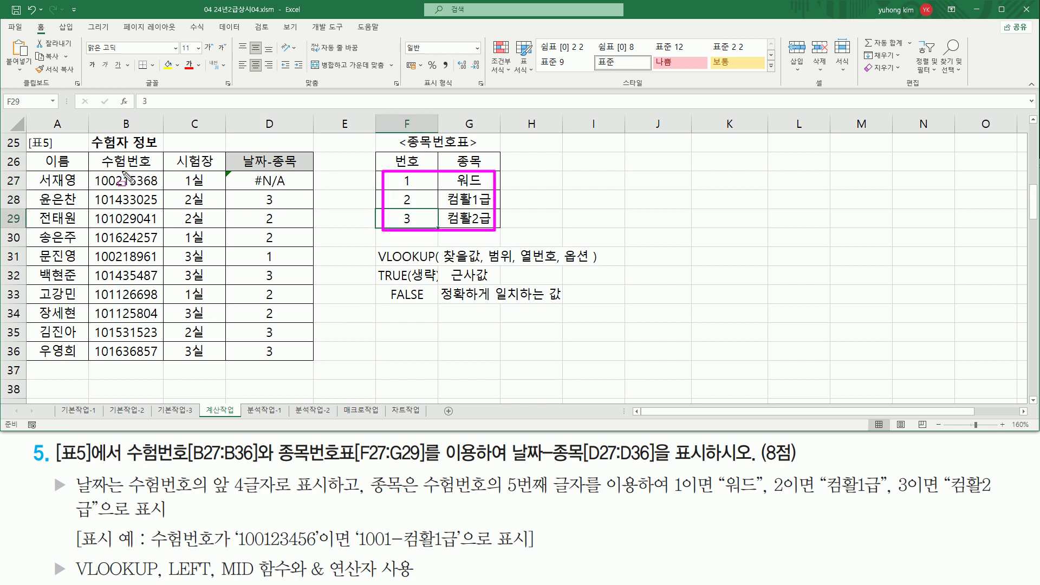
drag(122, 171, 130, 189)
drag(397, 186, 419, 186)
drag(255, 187, 288, 187)
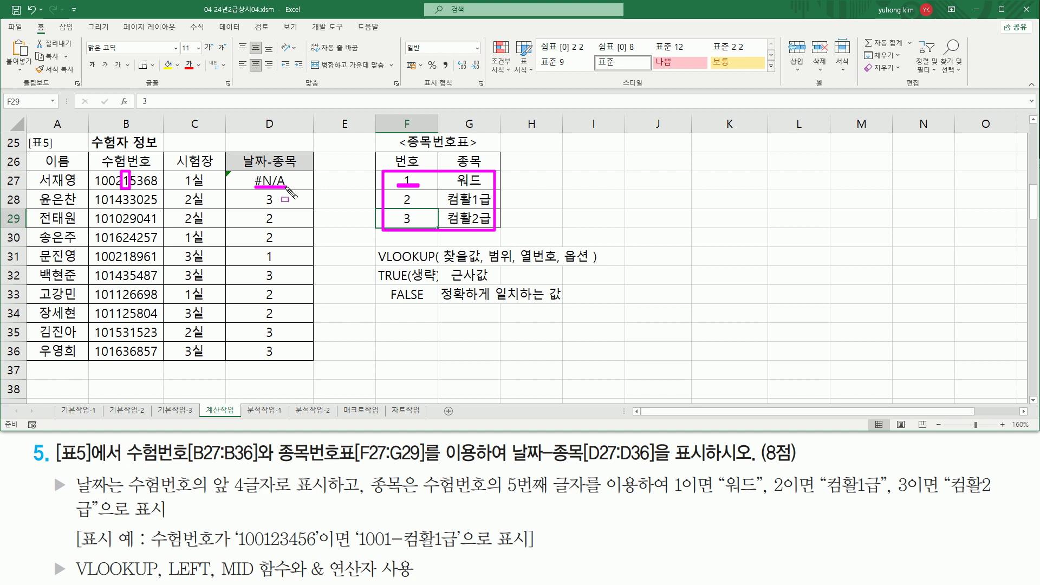
key(Escape)
Multiply the MID( B27, 5, 1 ) lookup value by 1 in D27's VLOOKUP formula to convert it to a number.
double_click(271, 181)
drag(180, 182, 268, 182)
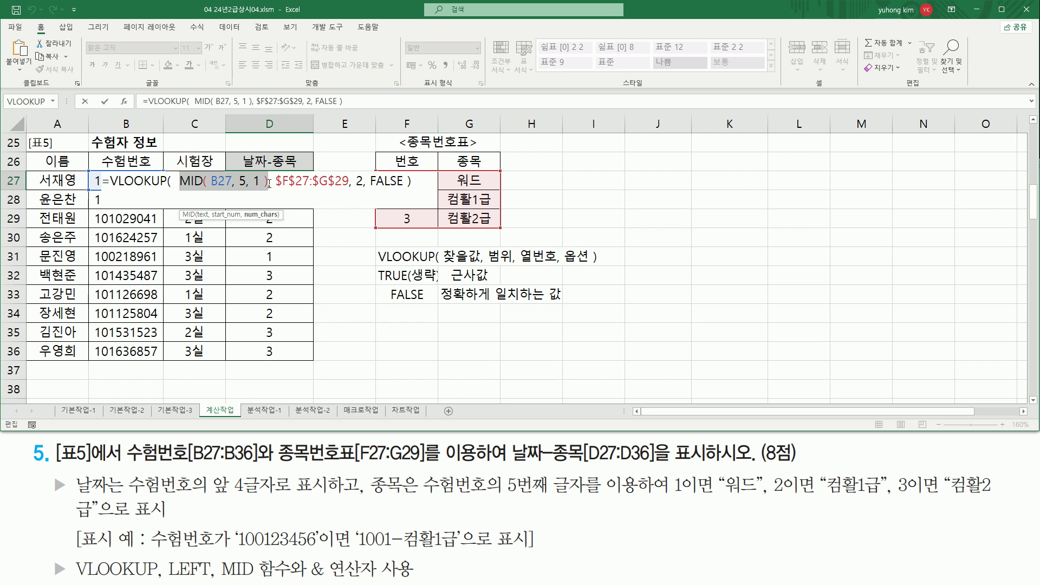
click(269, 183)
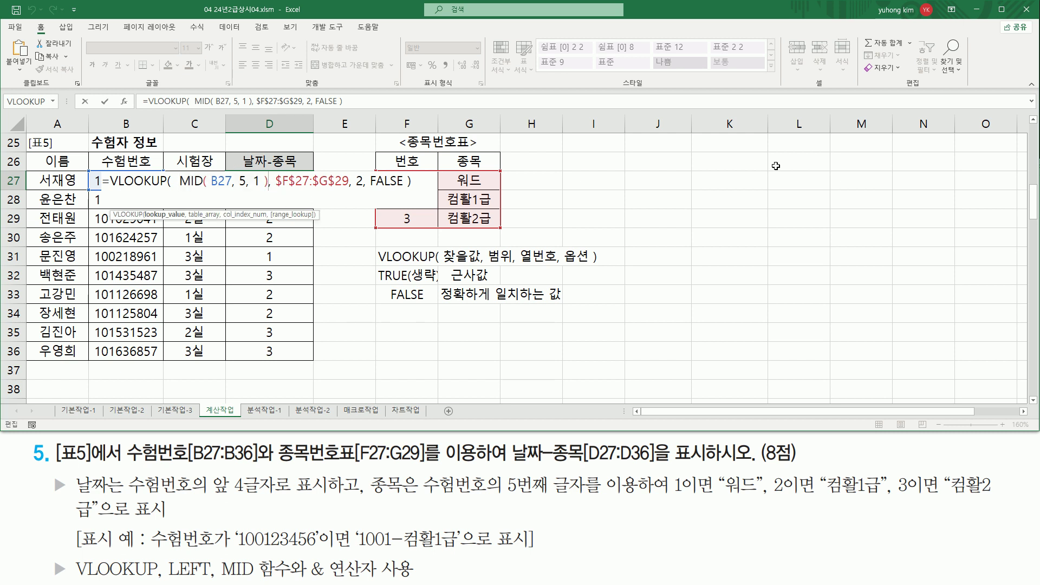
text(*1)
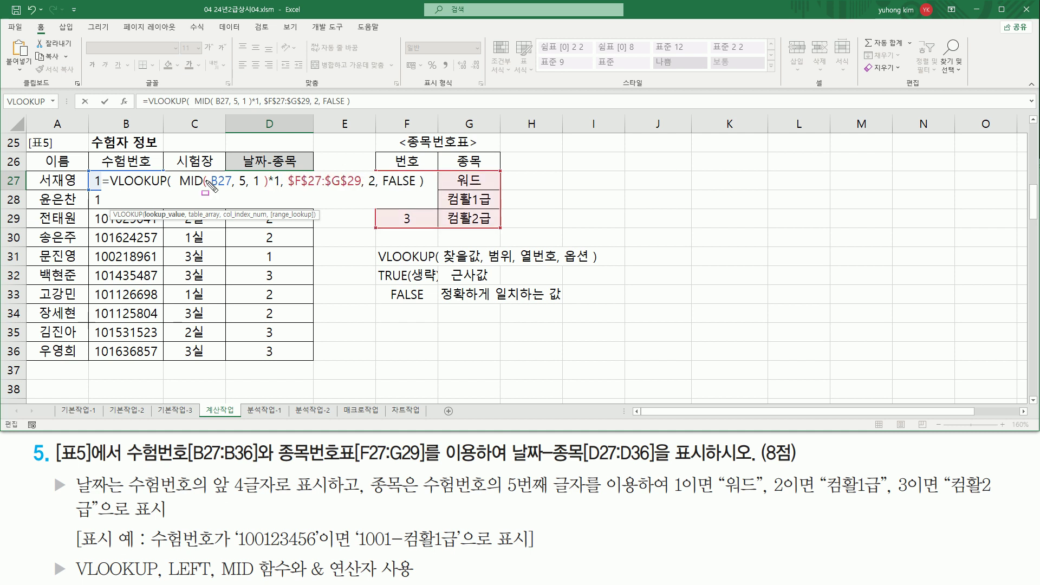
drag(179, 187, 263, 187)
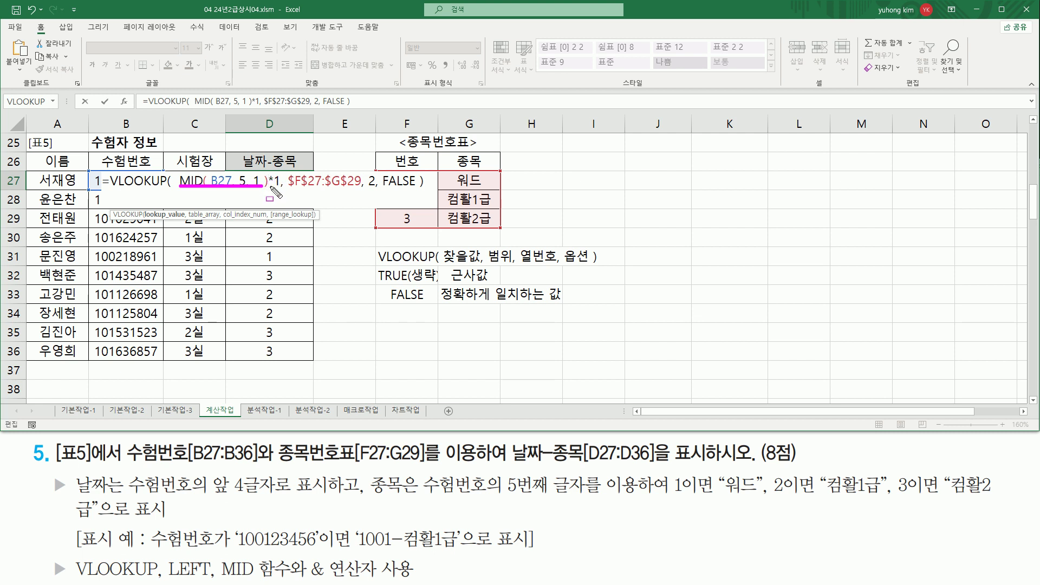
key(Escape)
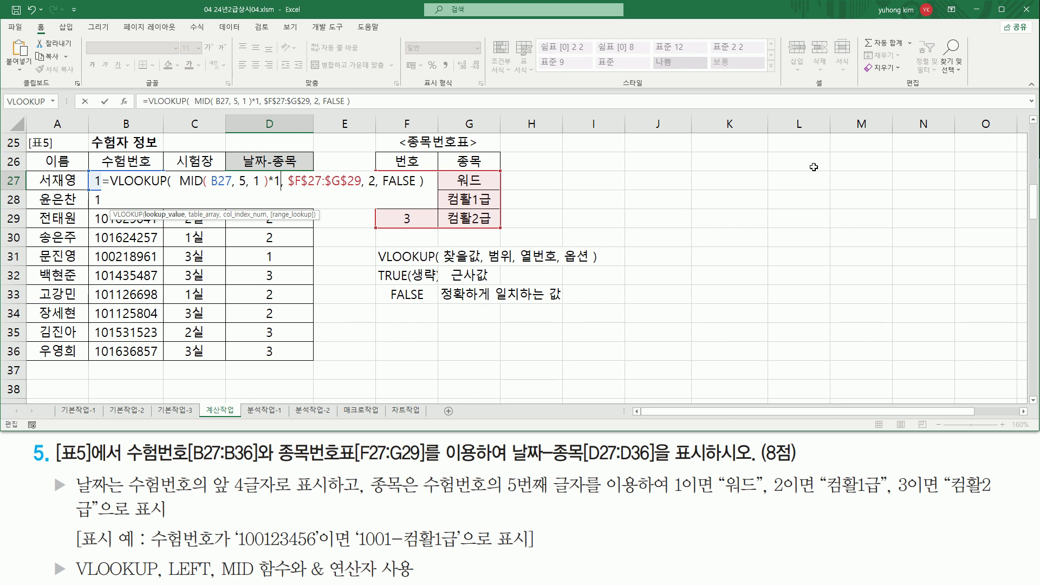
key(Return)
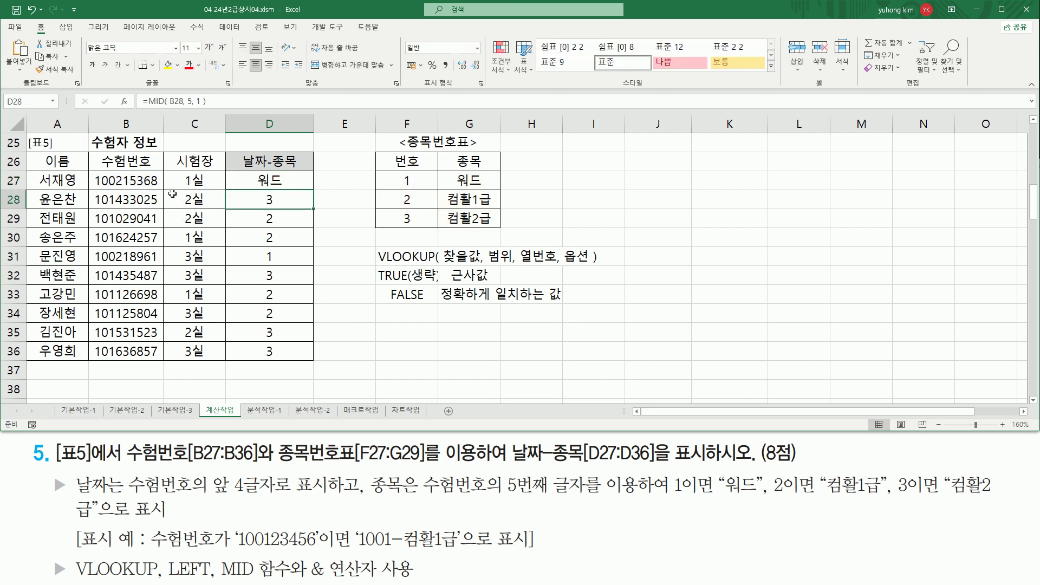
Fill D27's VLOOKUP formula down through D36.
drag(121, 172, 122, 174)
drag(256, 188, 314, 361)
key(Escape)
click(291, 180)
click(284, 183)
Examine the MID( B27, 5, 1 )*1 lookup value in D27's formula against the 종목번호표 range.
double_click(283, 183)
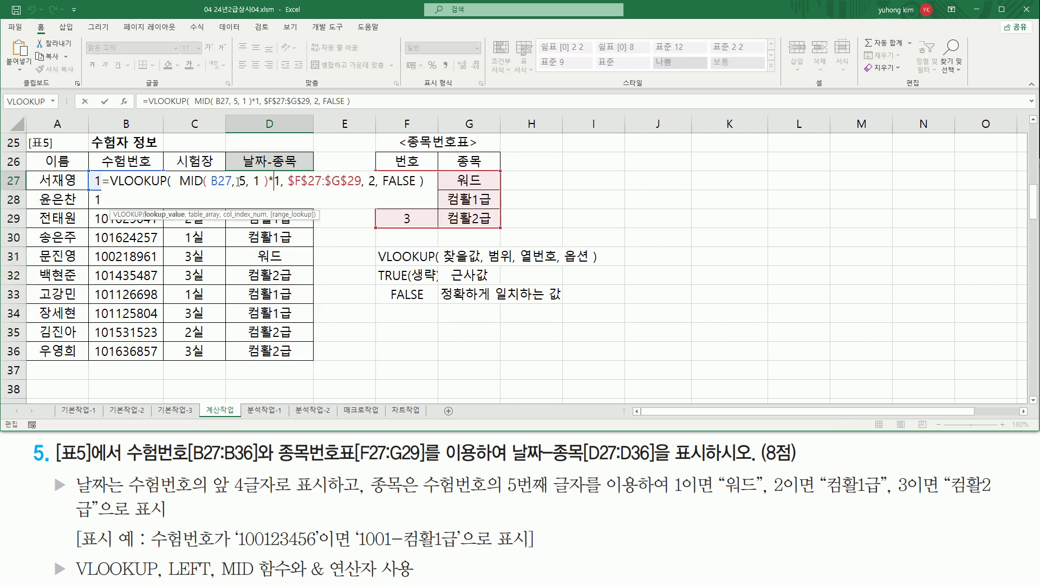
drag(179, 180, 268, 190)
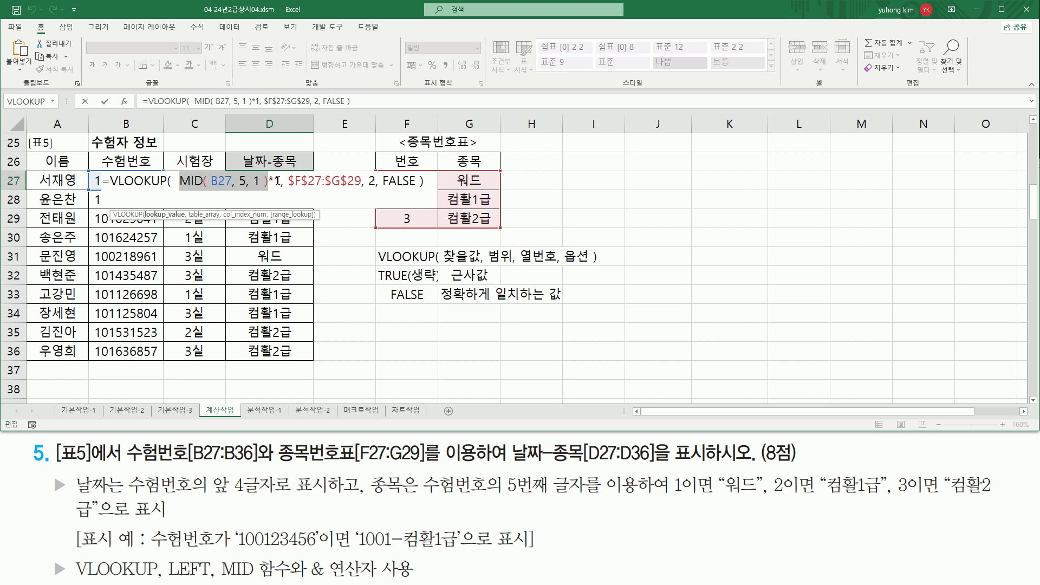
drag(280, 181, 270, 181)
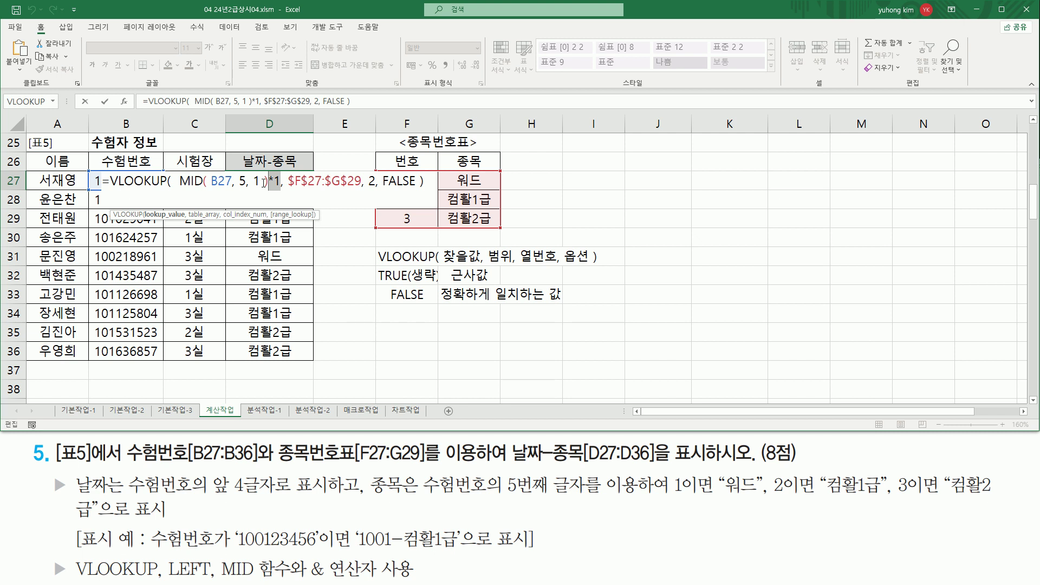
drag(179, 181, 281, 181)
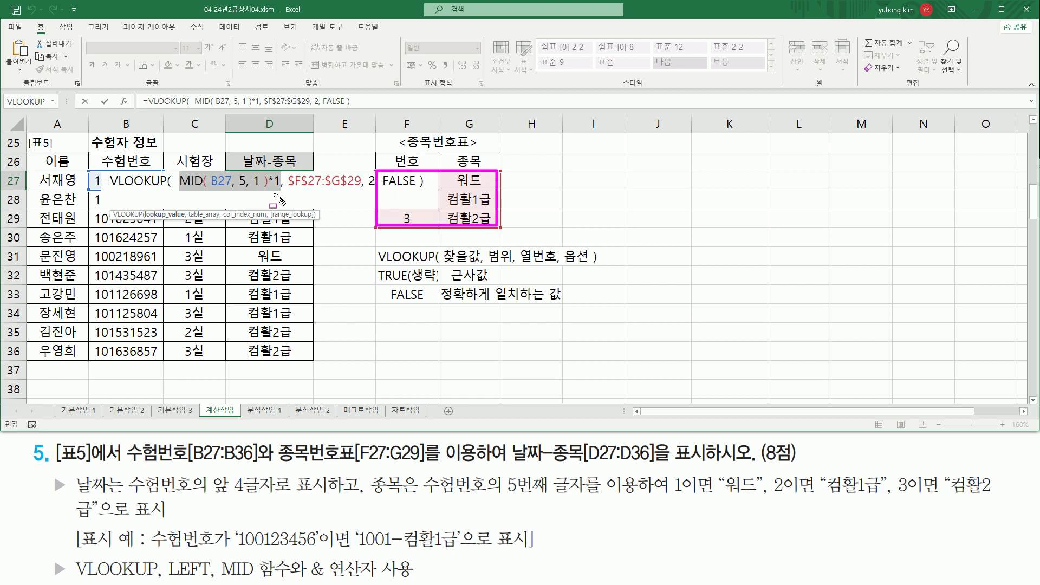
click(306, 182)
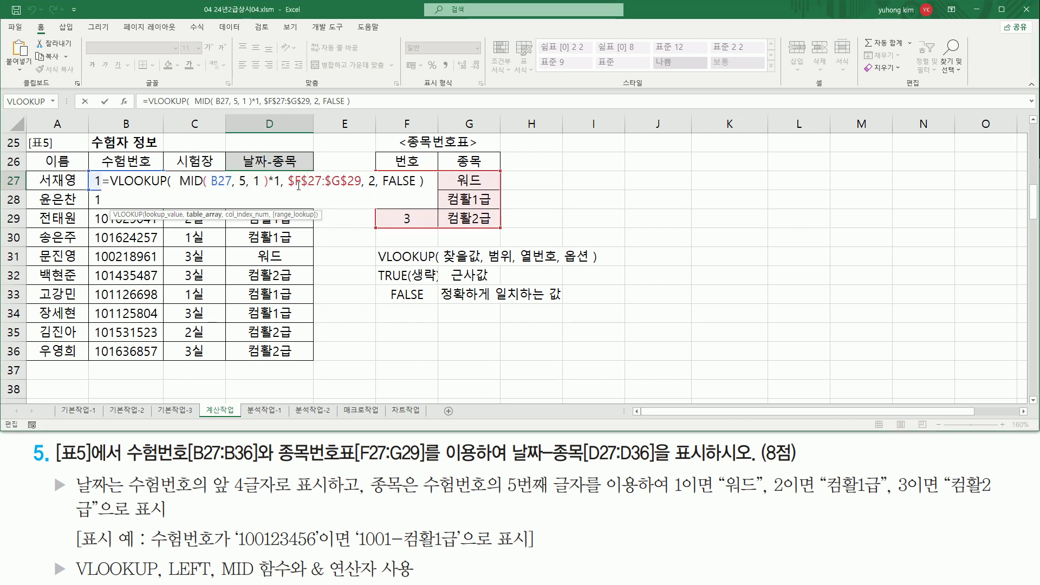
key(Return)
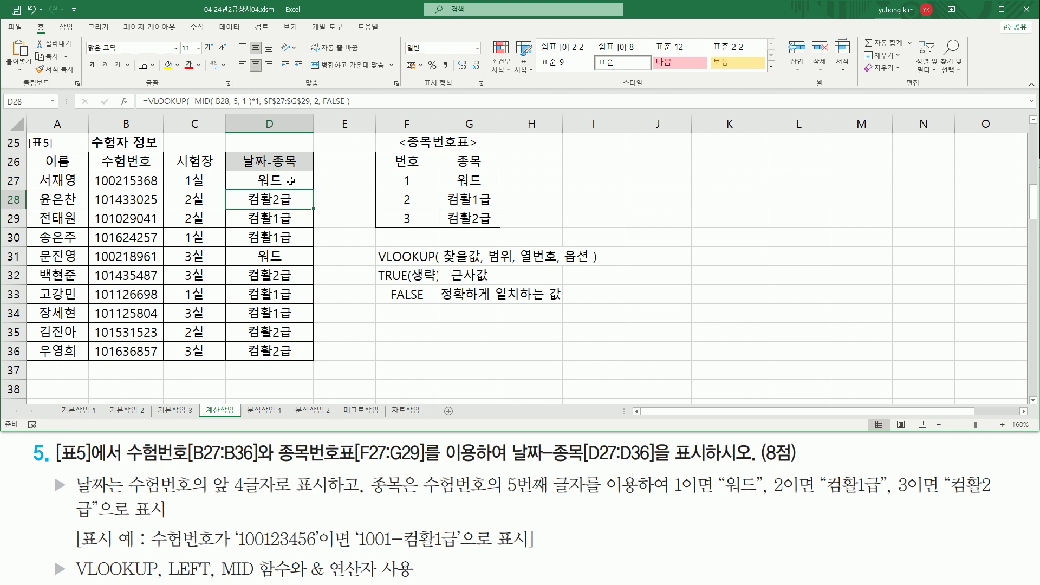
Compare the results in D27:D36 with the question's display example 1001-컴활1급 to see which part is missing.
click(291, 181)
key(ctrl+2)
mouse_move(241, 172)
mouse_down()
mouse_move(276, 324)
mouse_move(301, 368)
mouse_up()
drag(407, 549, 458, 549)
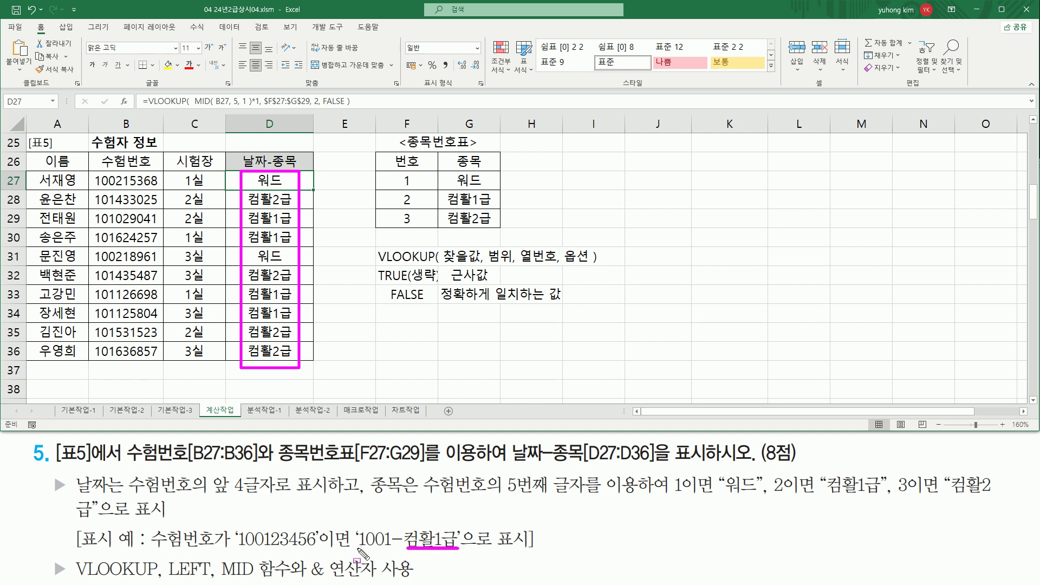
drag(357, 549, 389, 549)
key(Escape)
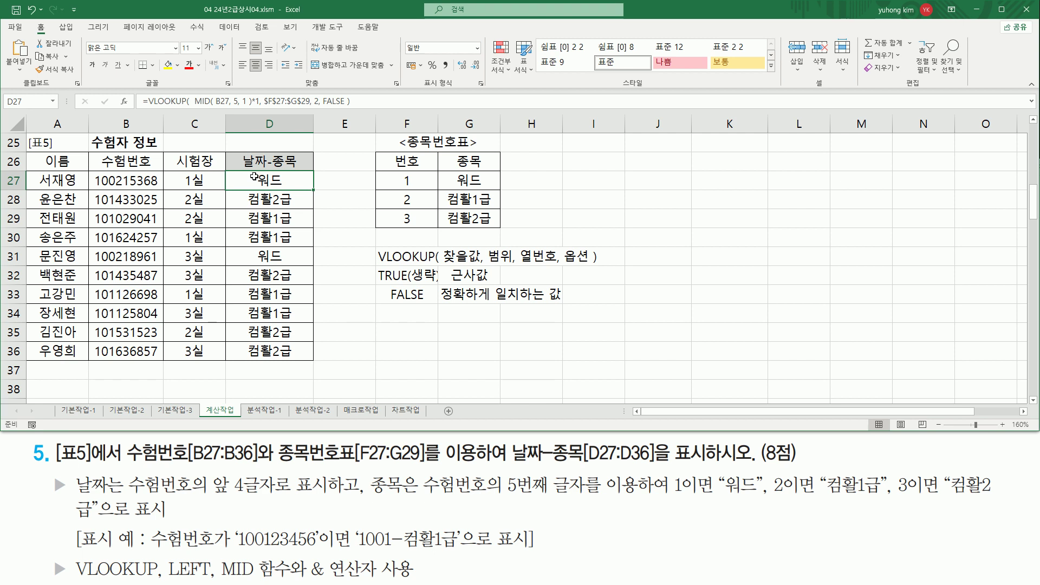
Prepend LEFT( B27, 4 ) & "-" & to the VLOOKUP formula in D27.
double_click(256, 178)
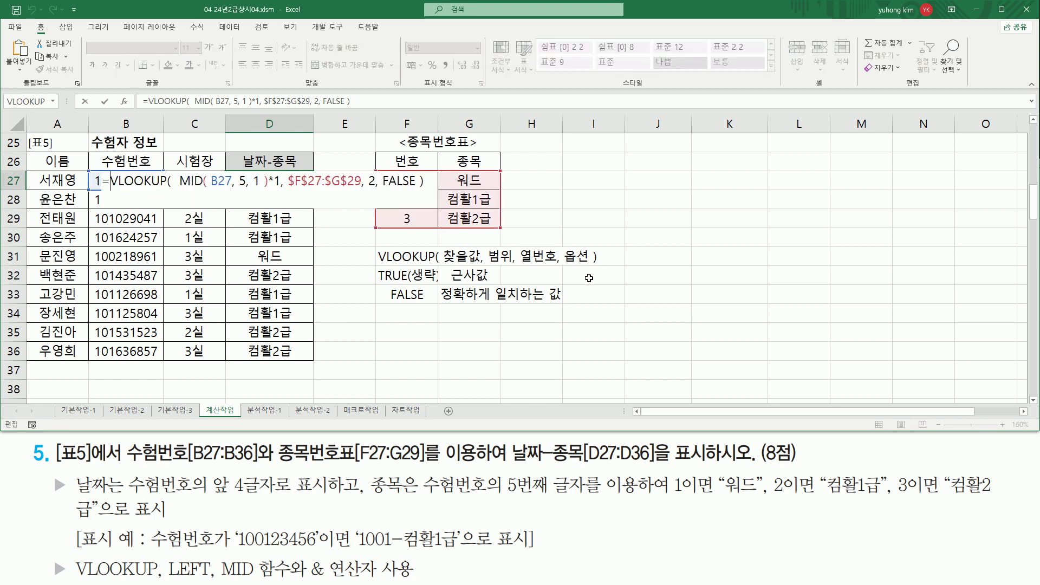
text(LEFT( B27, 4 ))
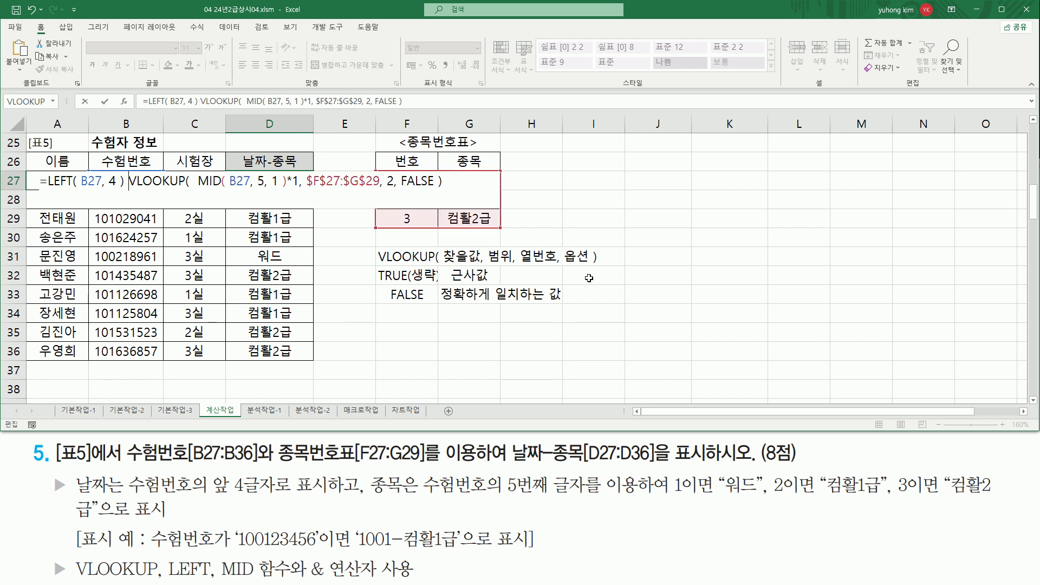
text( & )
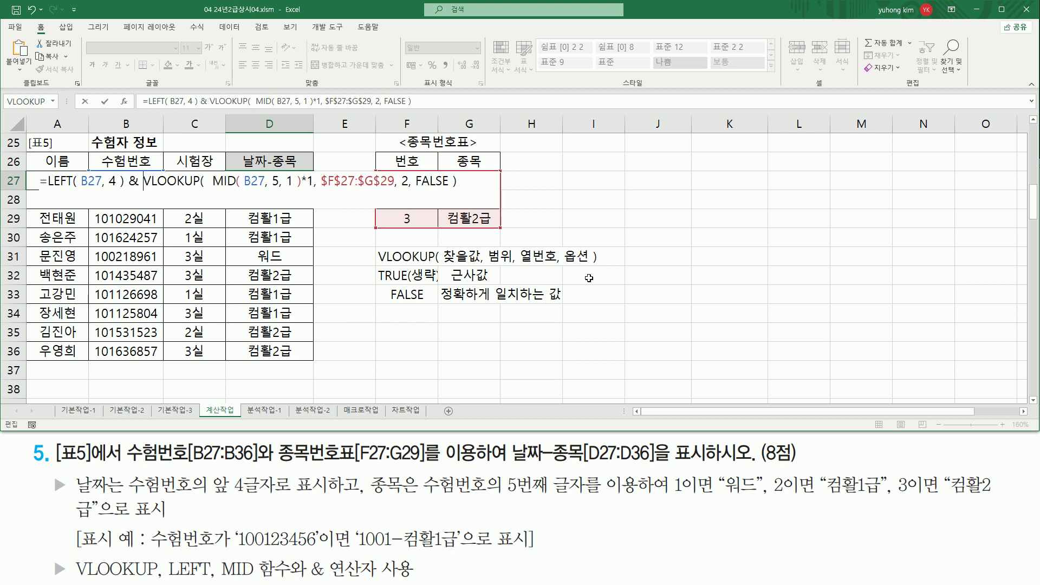
text("-")
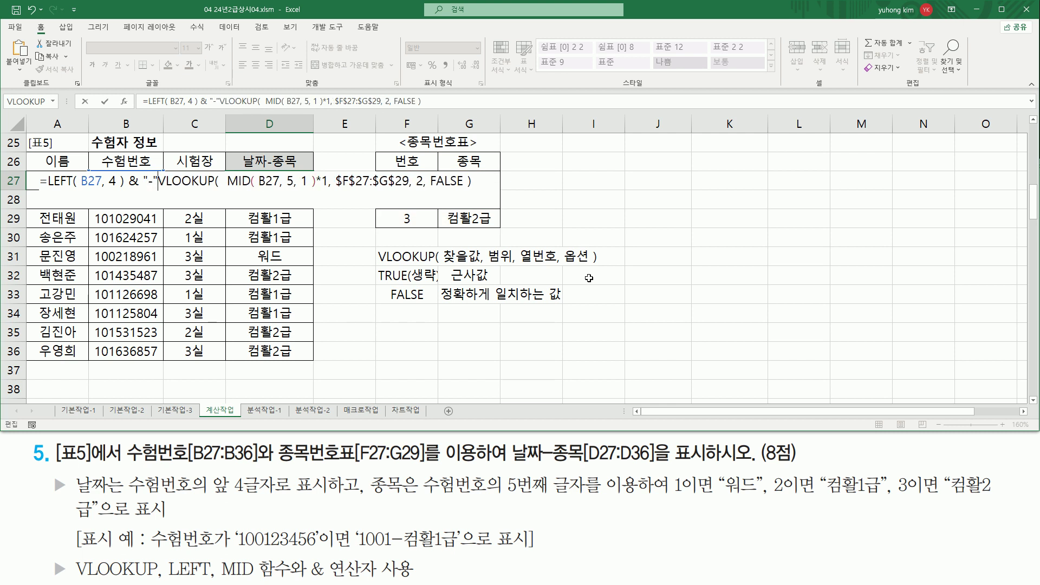
text( &)
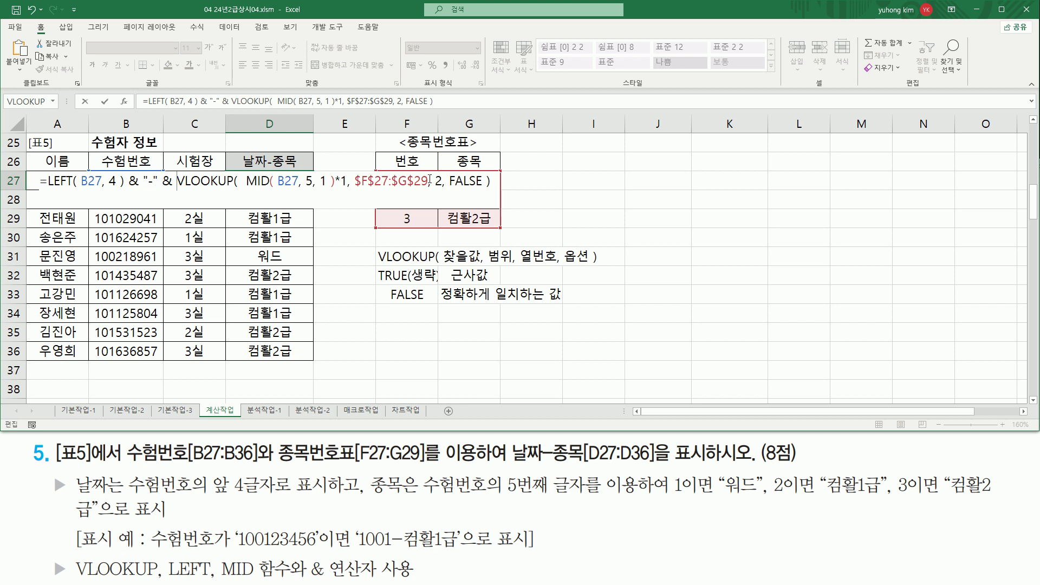
key(Return)
click(291, 182)
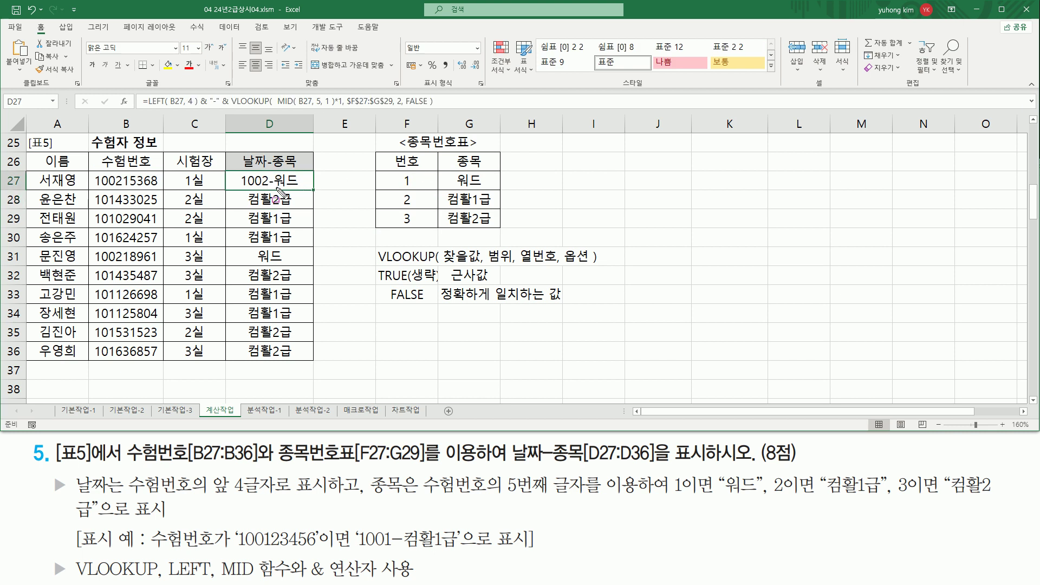
Check D27 against B27 and the question's display example, and fill its formula down through D36.
drag(274, 187, 298, 188)
drag(92, 187, 124, 187)
drag(239, 188, 275, 187)
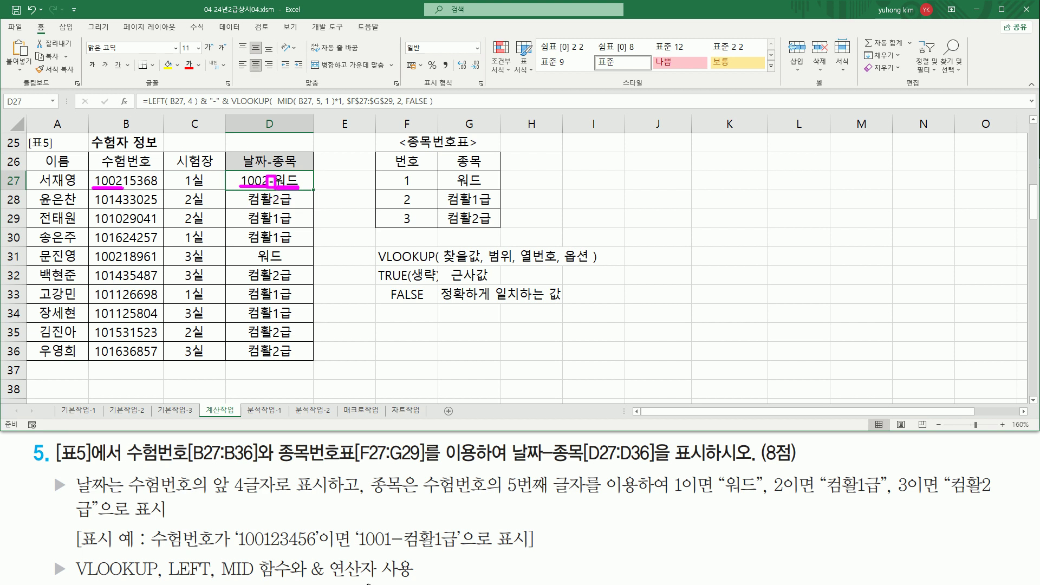
drag(352, 551, 459, 550)
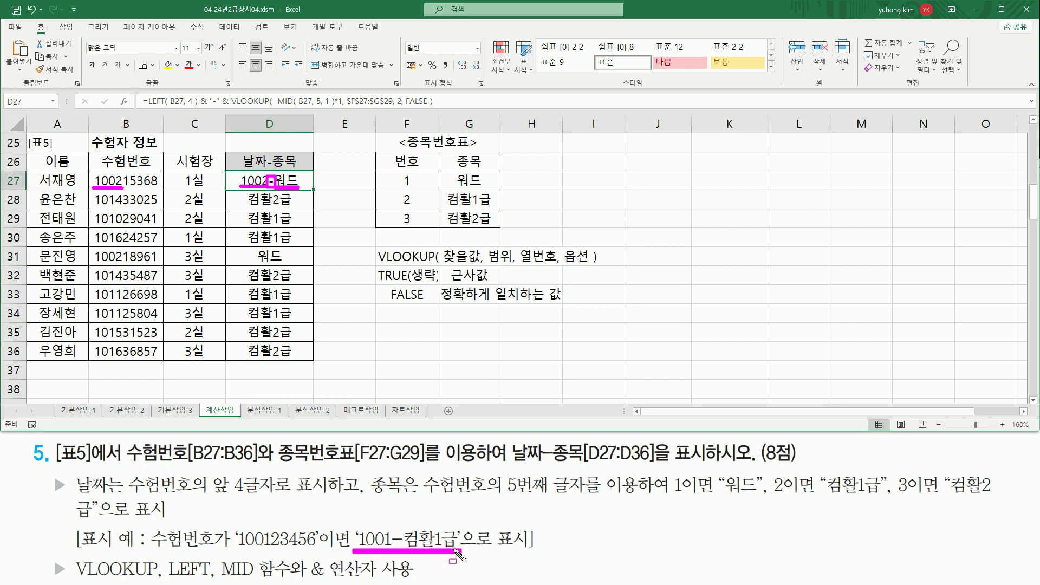
key(Escape)
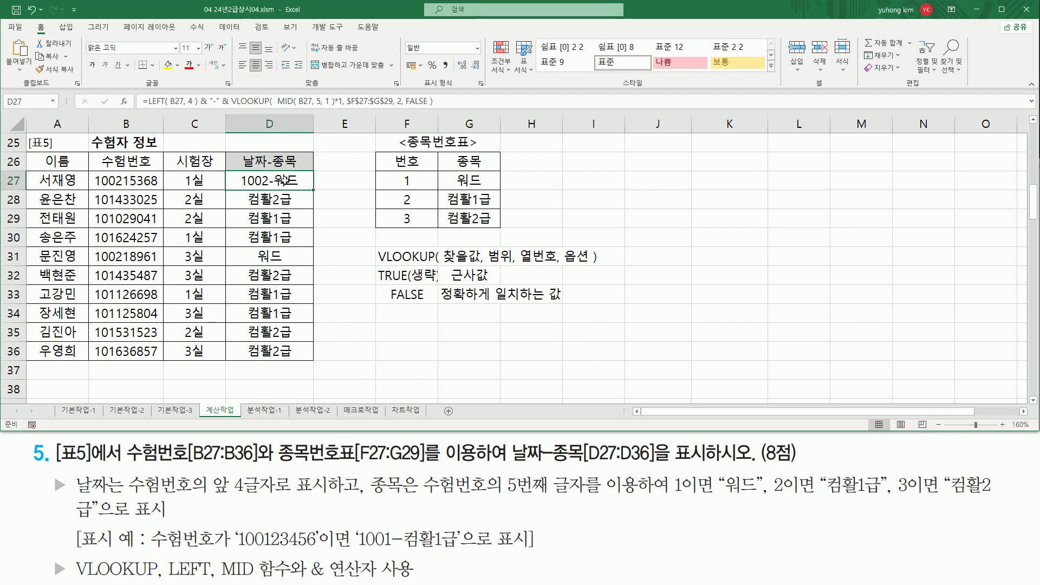
drag(313, 191, 314, 352)
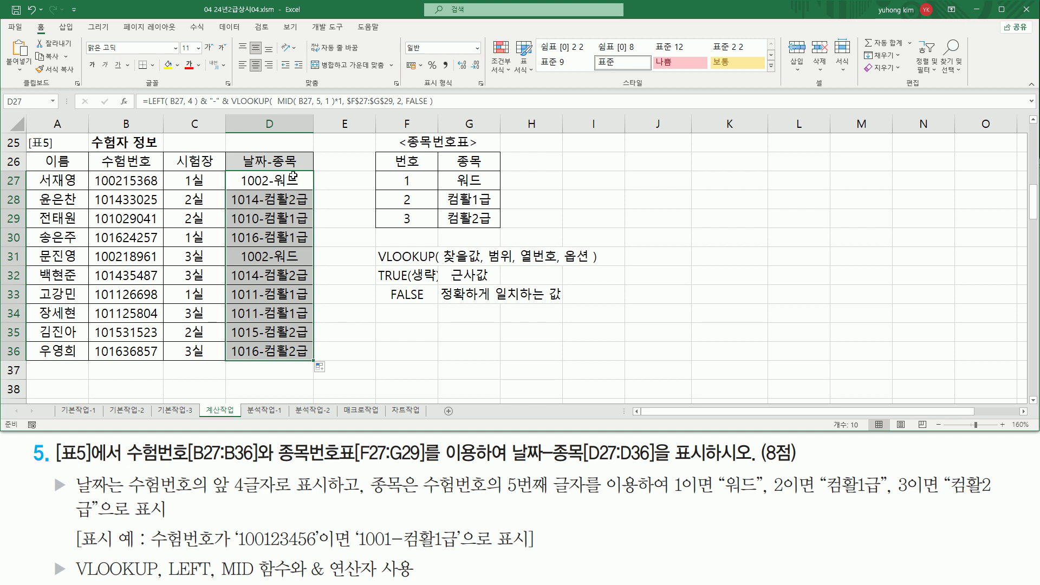
Enter D27's complete formula as text in F35 and color it red.
key(F2)
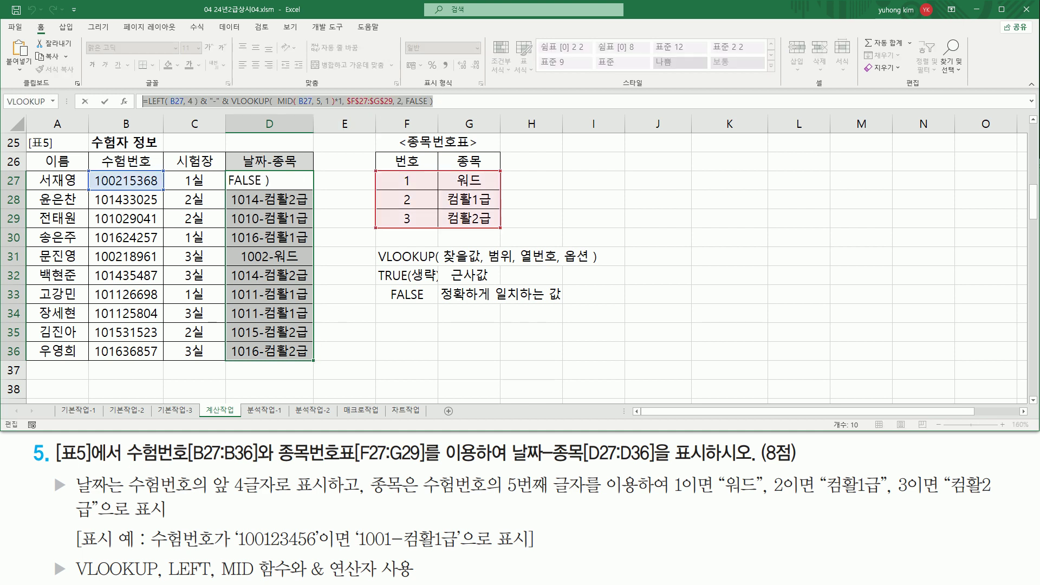
click(409, 331)
text('=LEFT( B27, 4 ) & "-" & VLOOKUP(  MID( B27, 5, 1 )*1, $F$27:$G$29, 2, FALSE ))
key(Return)
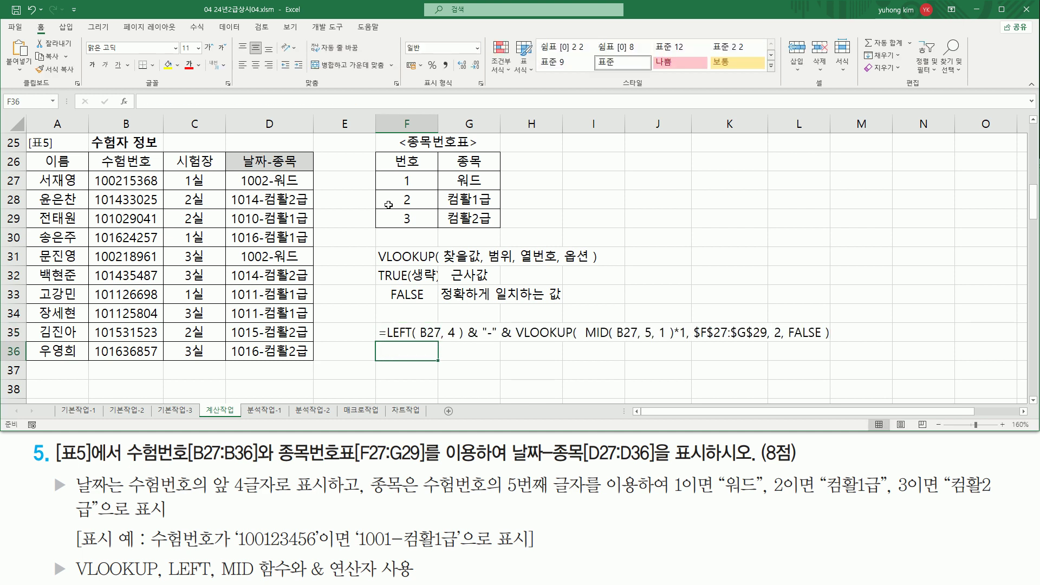
key(Up)
click(189, 65)
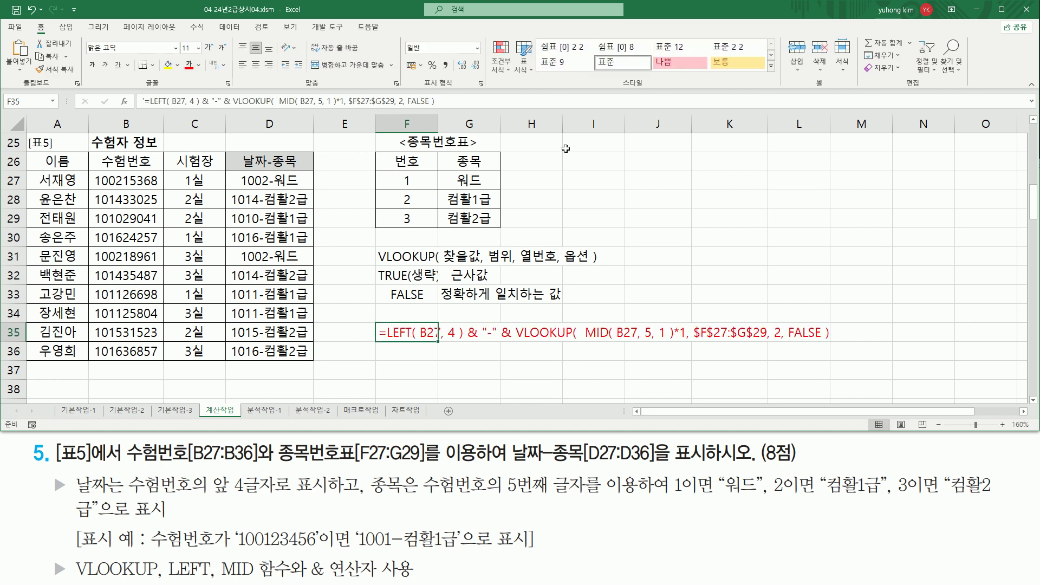
click(699, 202)
Review how the LEFT, "-" and VLOOKUP parts of F35's formula join with & to match the display example.
drag(386, 341, 464, 343)
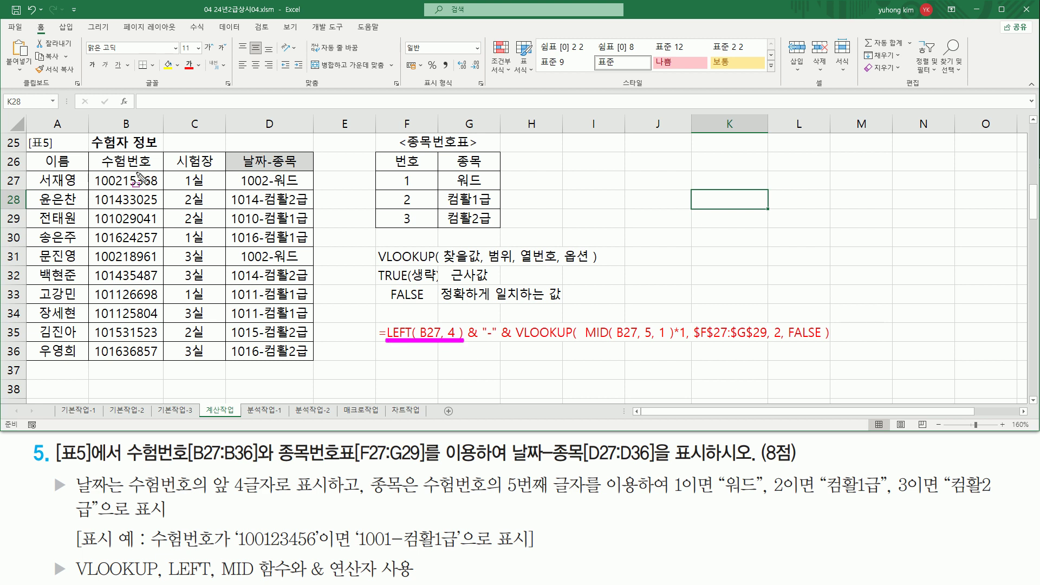
drag(91, 173, 128, 364)
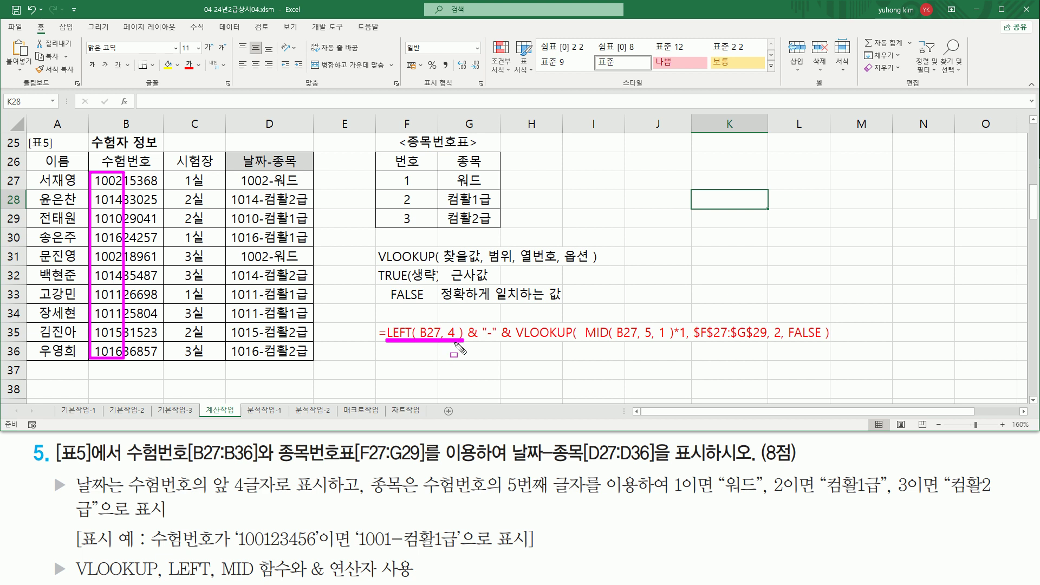
mouse_move(465, 319)
mouse_down()
mouse_move(476, 345)
mouse_move(498, 339)
mouse_up()
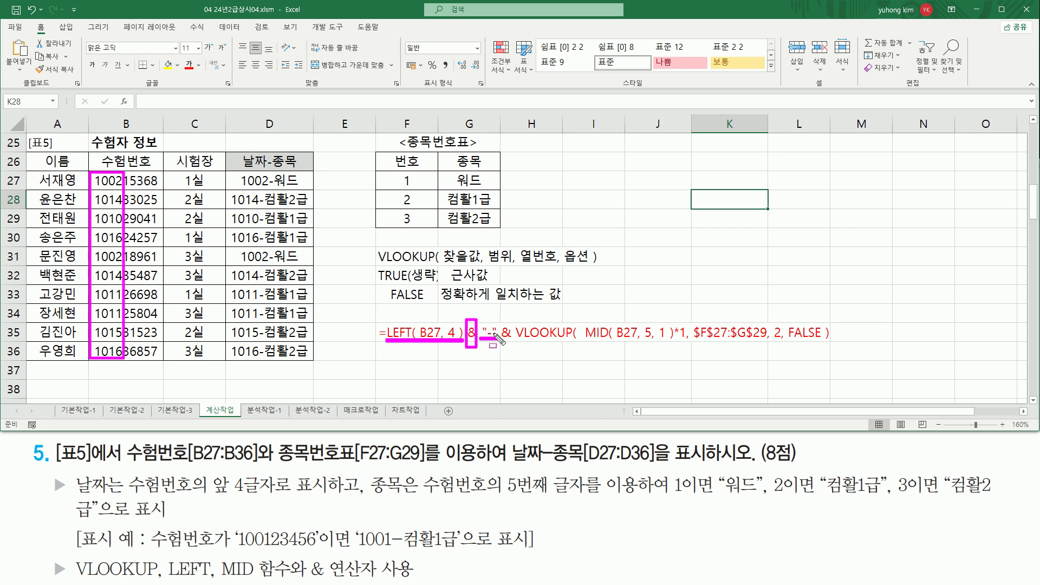
mouse_move(498, 318)
mouse_down()
mouse_move(514, 350)
mouse_move(830, 344)
mouse_up()
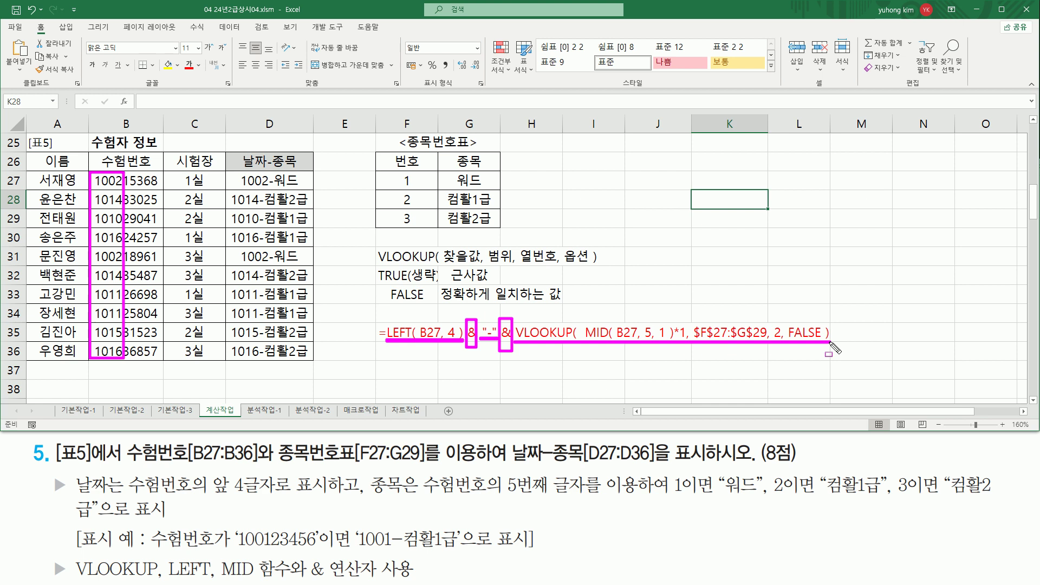
drag(355, 551, 459, 551)
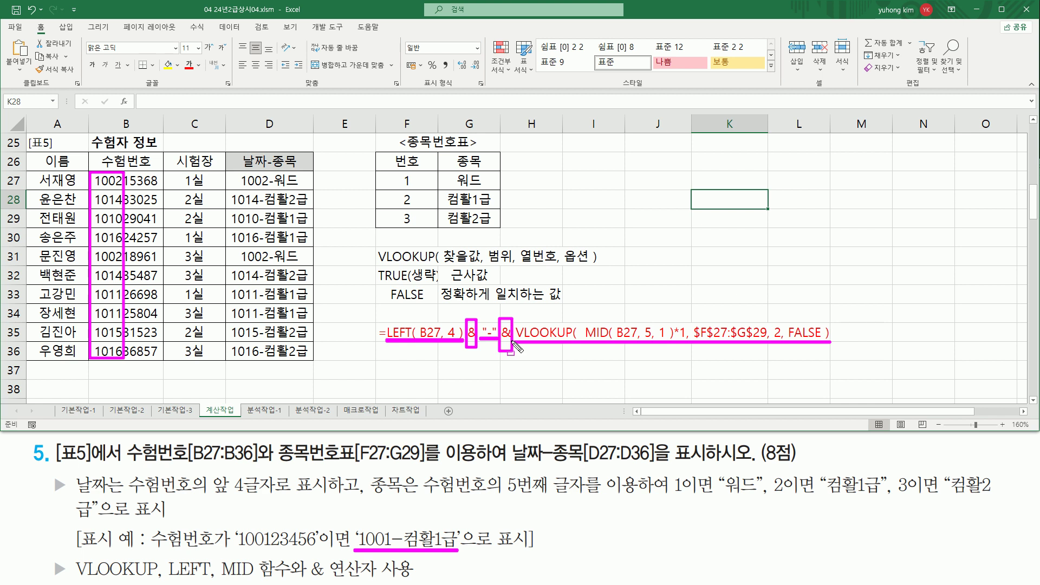
key(Escape)
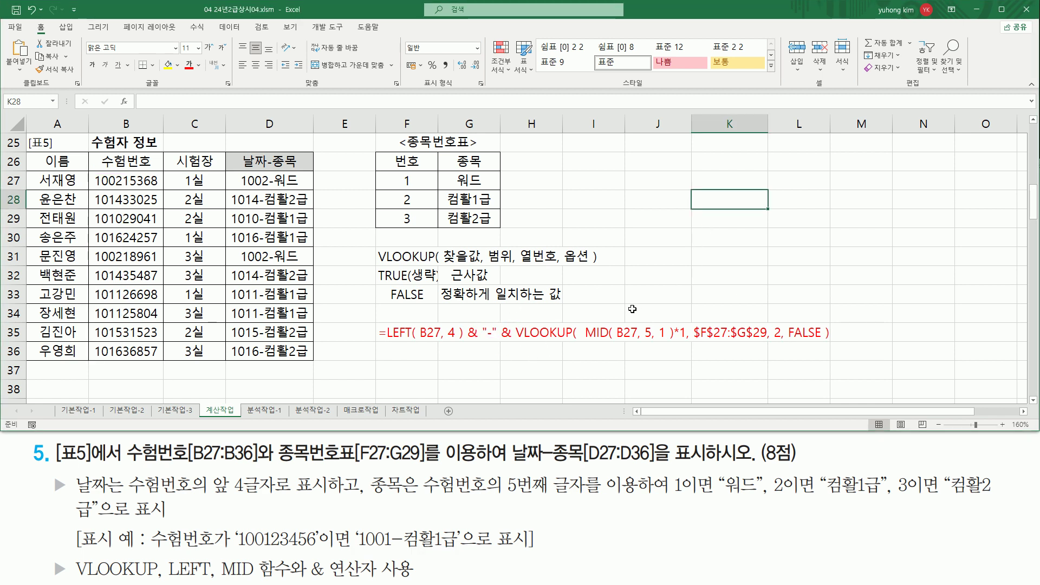
Examine the VLOOKUP arguments in F35's formula, focusing on MID( B27, 5, 1 ) and its *1 conversion.
drag(582, 342, 824, 342)
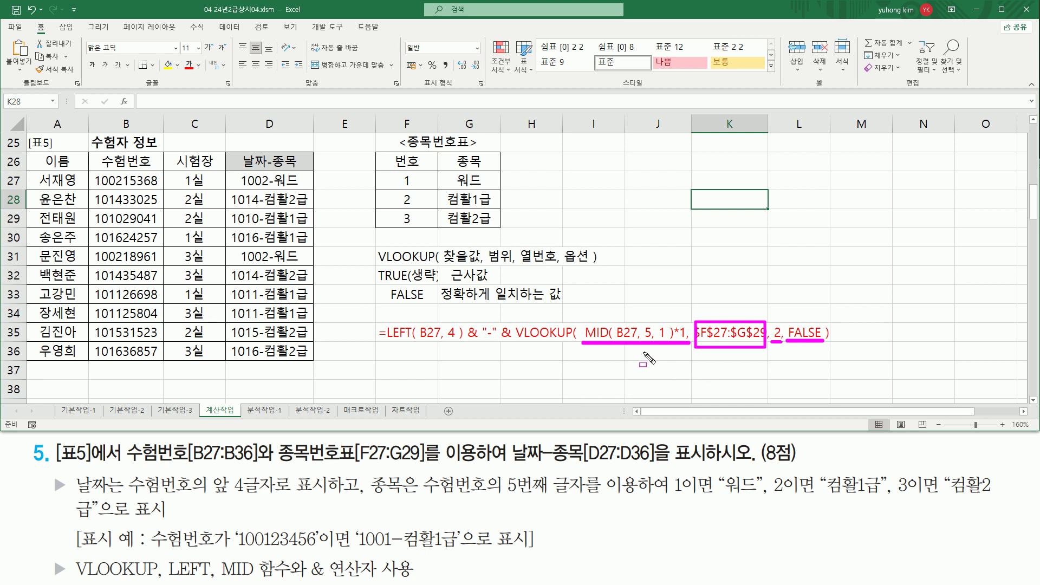
key(Escape)
key(ctrl+2)
mouse_move(581, 318)
mouse_down()
mouse_move(596, 346)
mouse_move(672, 350)
mouse_up()
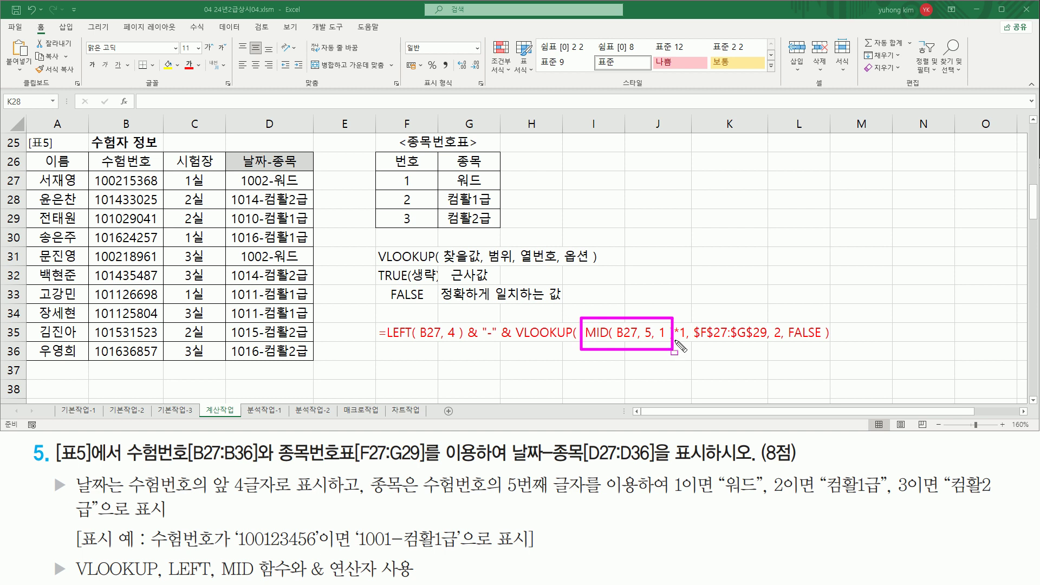
drag(674, 340, 685, 340)
drag(672, 322, 688, 341)
key(e)
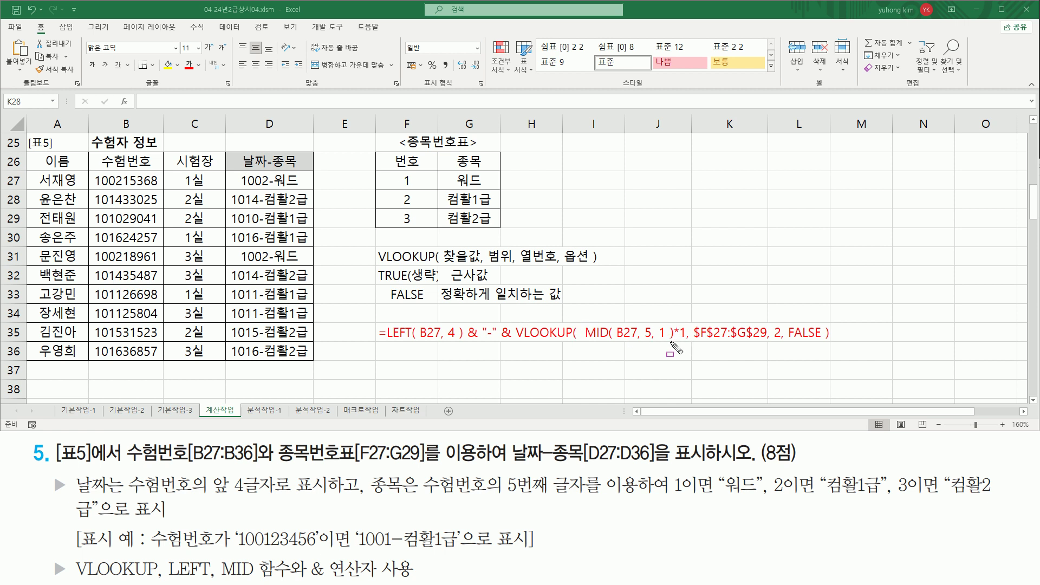
Review the *1 in F35's formula once more together with the 날짜-종목 results in D27:D36.
drag(672, 340, 685, 340)
key(Escape)
click(386, 368)
drag(671, 337, 688, 340)
mouse_move(228, 172)
mouse_down()
mouse_move(288, 338)
mouse_move(315, 358)
mouse_up()
key(Escape)
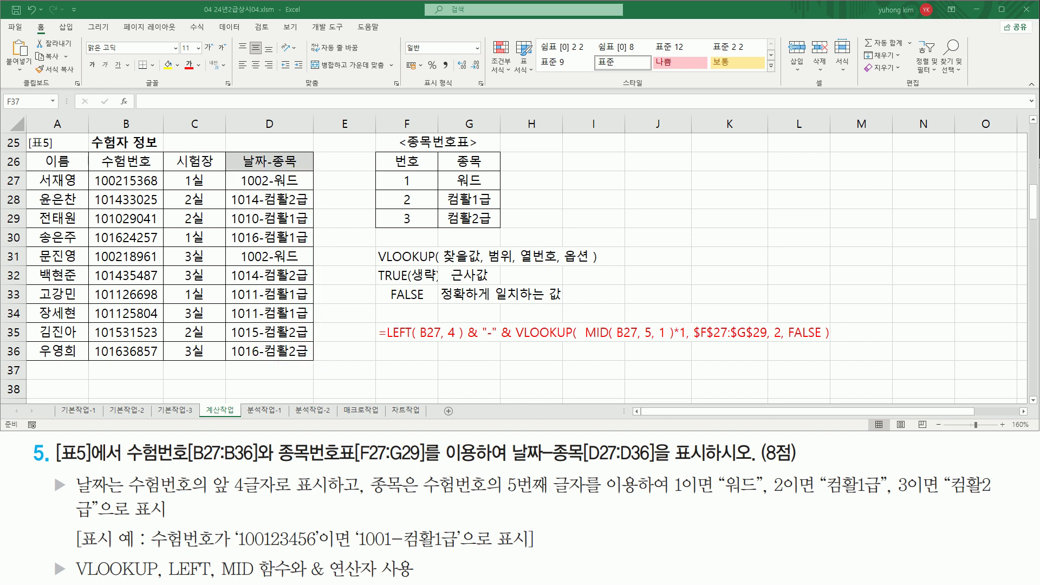